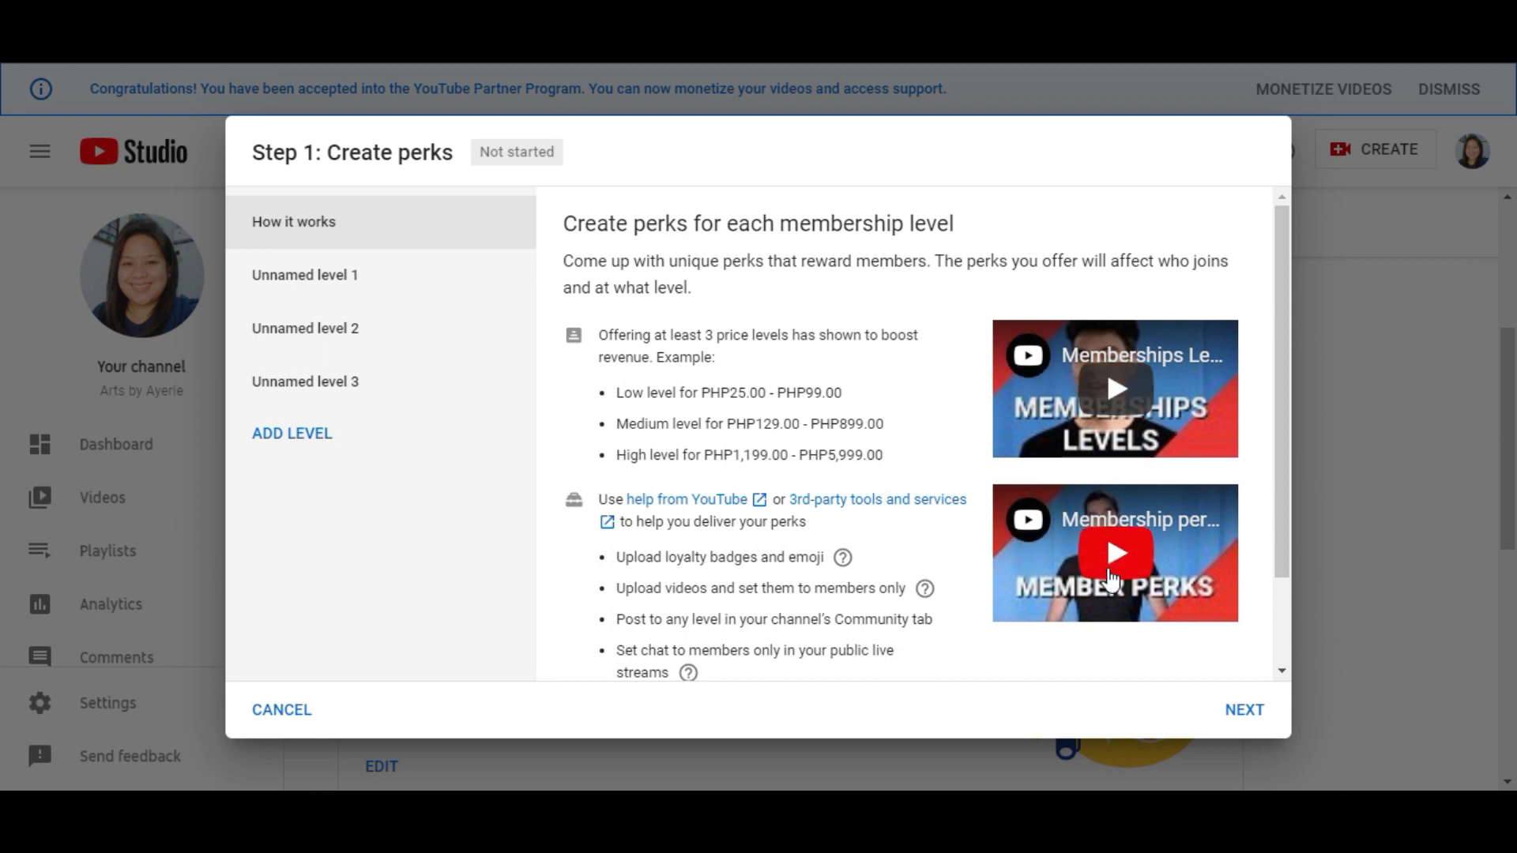
# Step: Name the first membership level CHARMING and set its monthly price to PHP49.00
pyautogui.click(334, 287)
pyautogui.click(659, 342)
pyautogui.write('CHARMING')
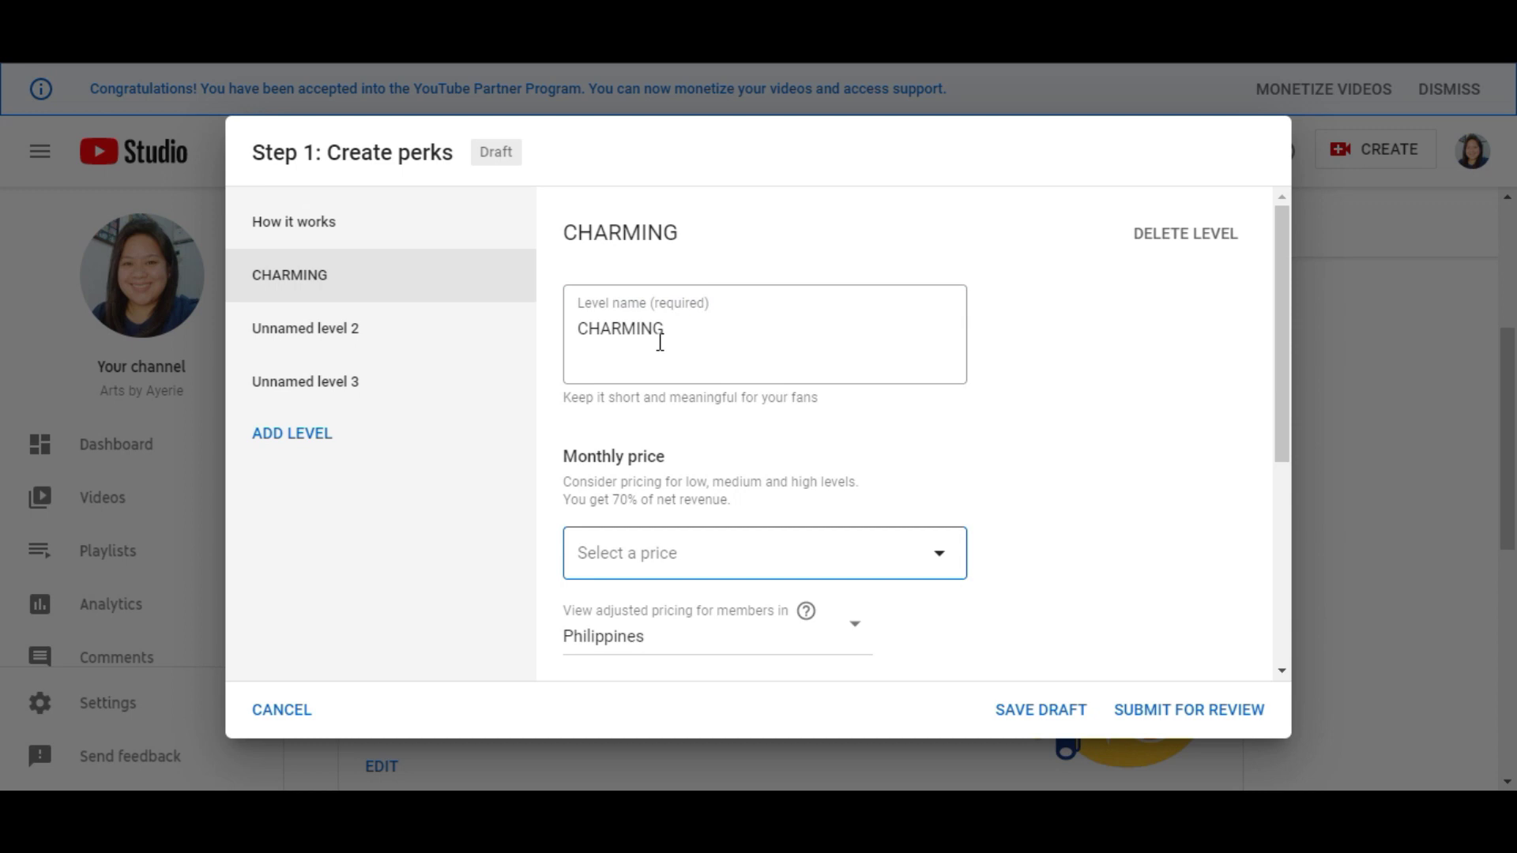
pyautogui.click(727, 555)
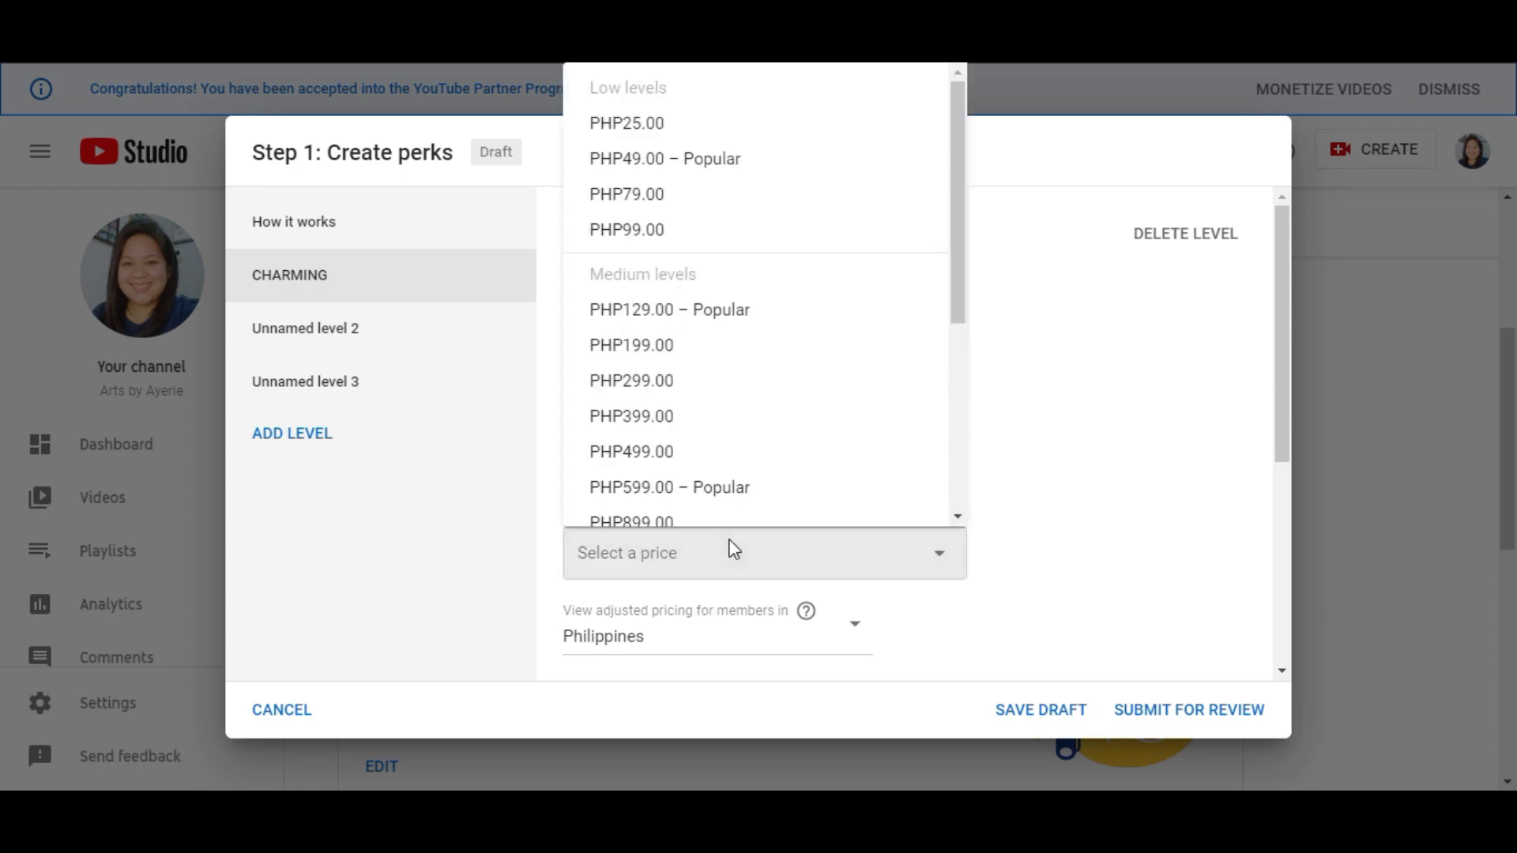
pyautogui.click(721, 160)
# Step: Add the preset perk "Shout-outs in videos" to the CHARMING level
pyautogui.scroll(-3, 958, 524)
pyautogui.scroll(-2, 960, 522)
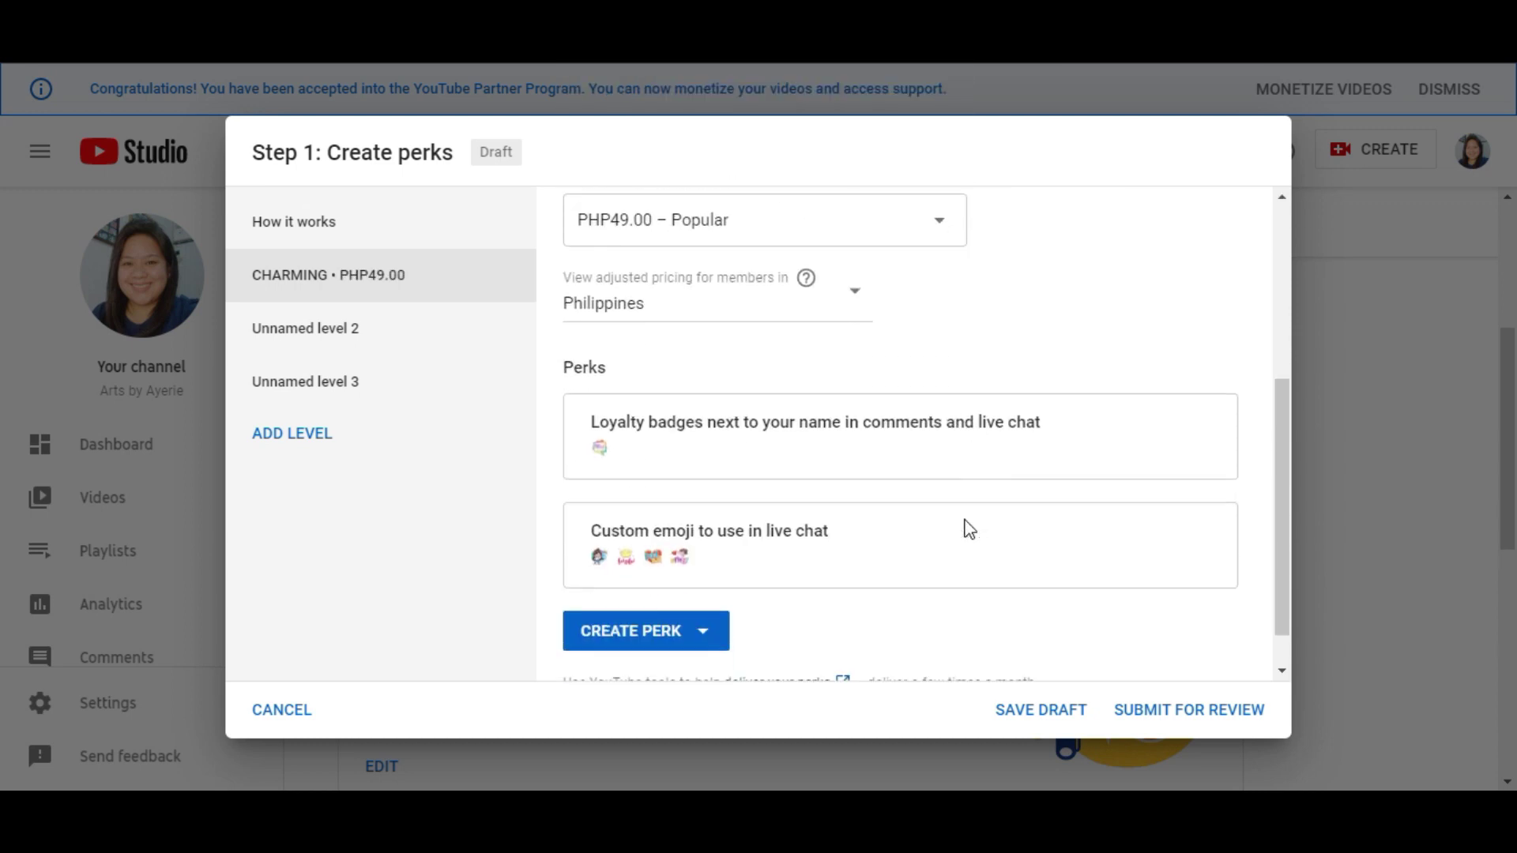
pyautogui.scroll(-1, 967, 529)
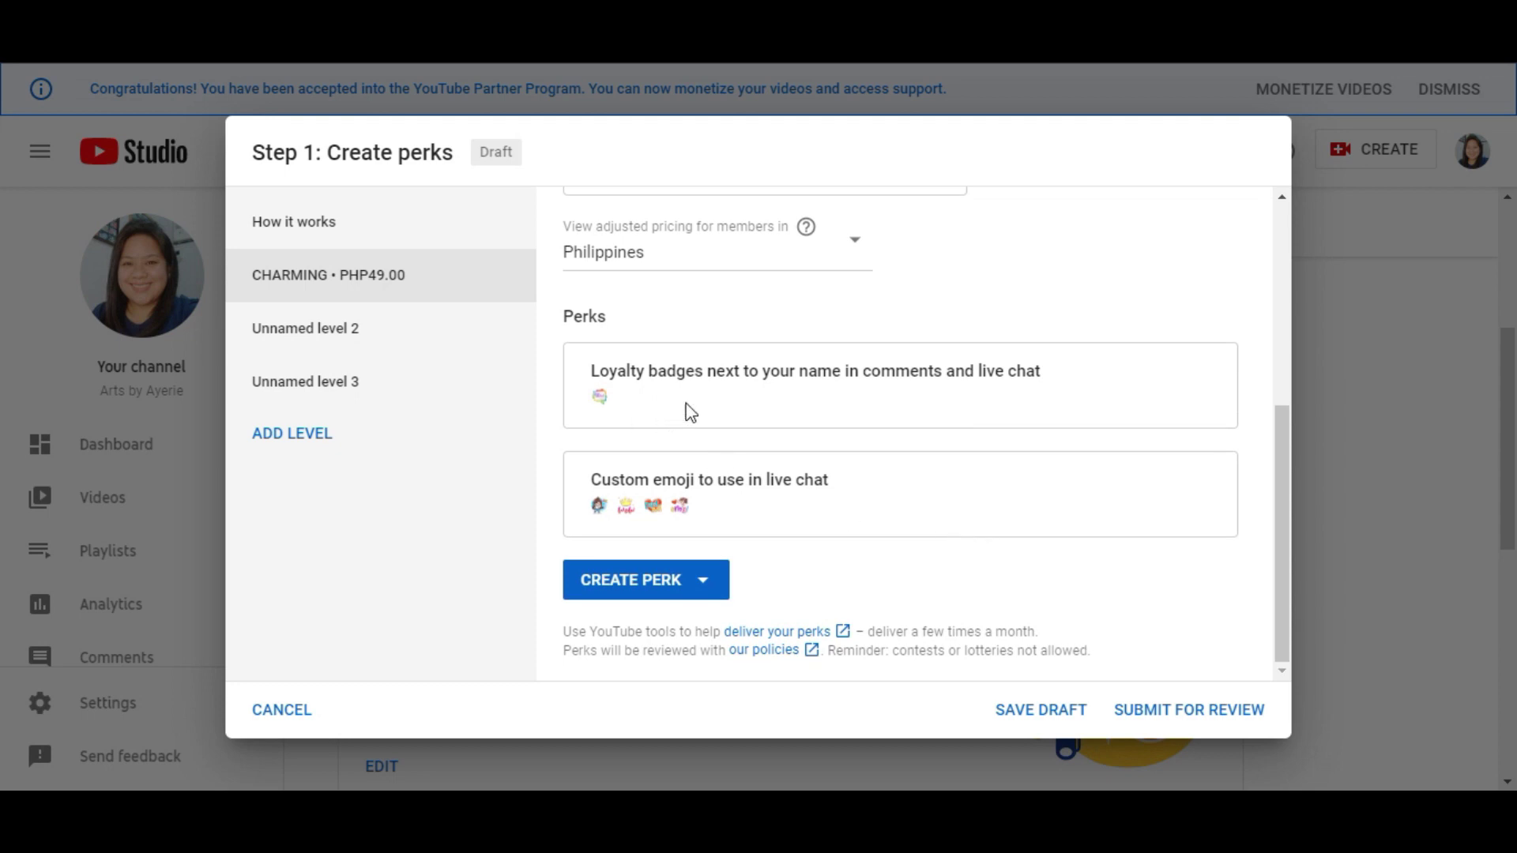
pyautogui.click(674, 586)
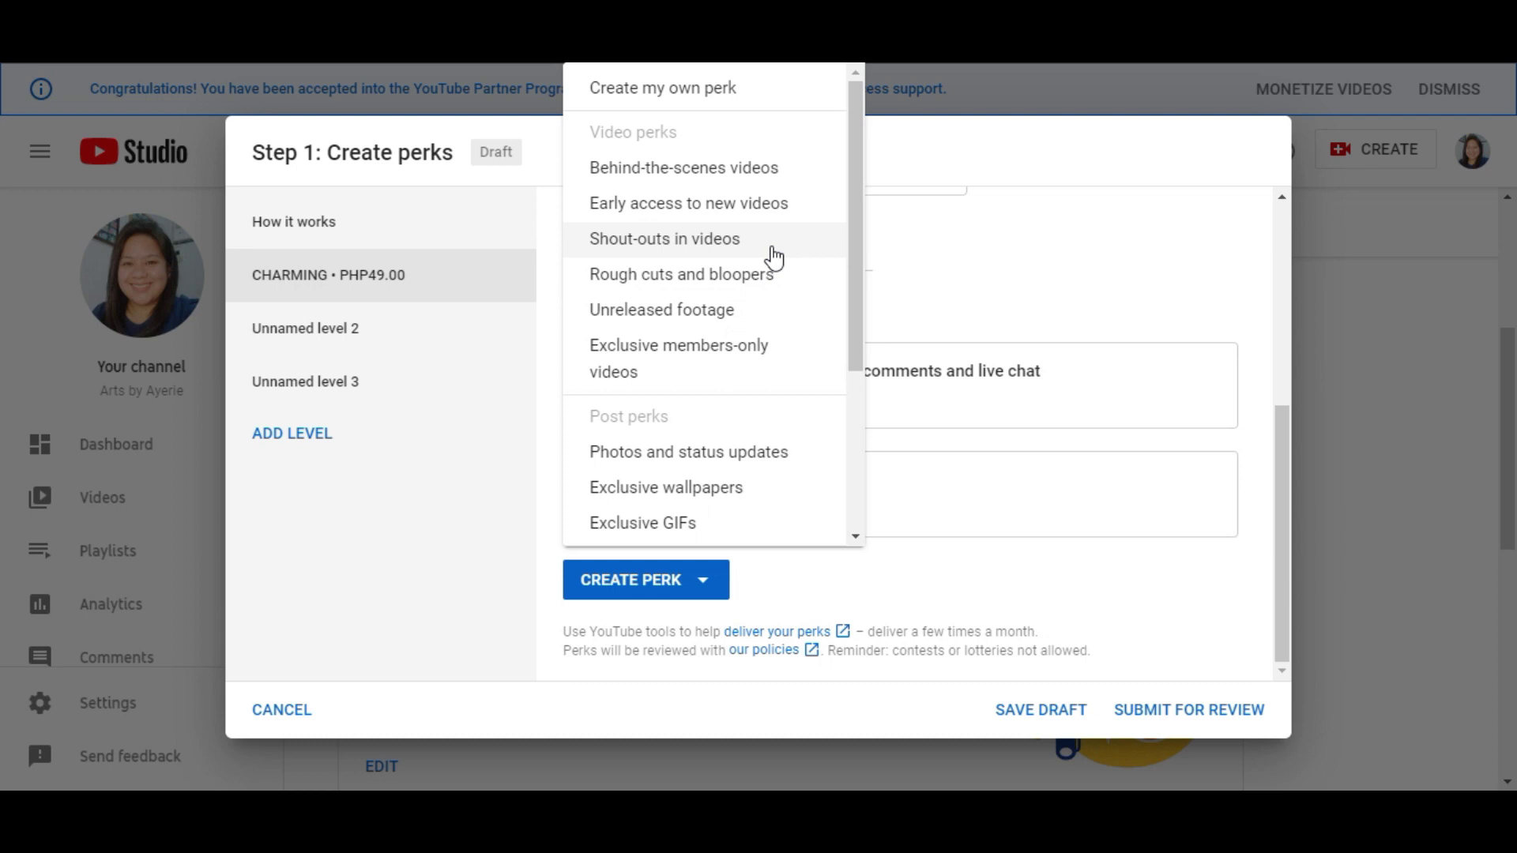
pyautogui.click(705, 250)
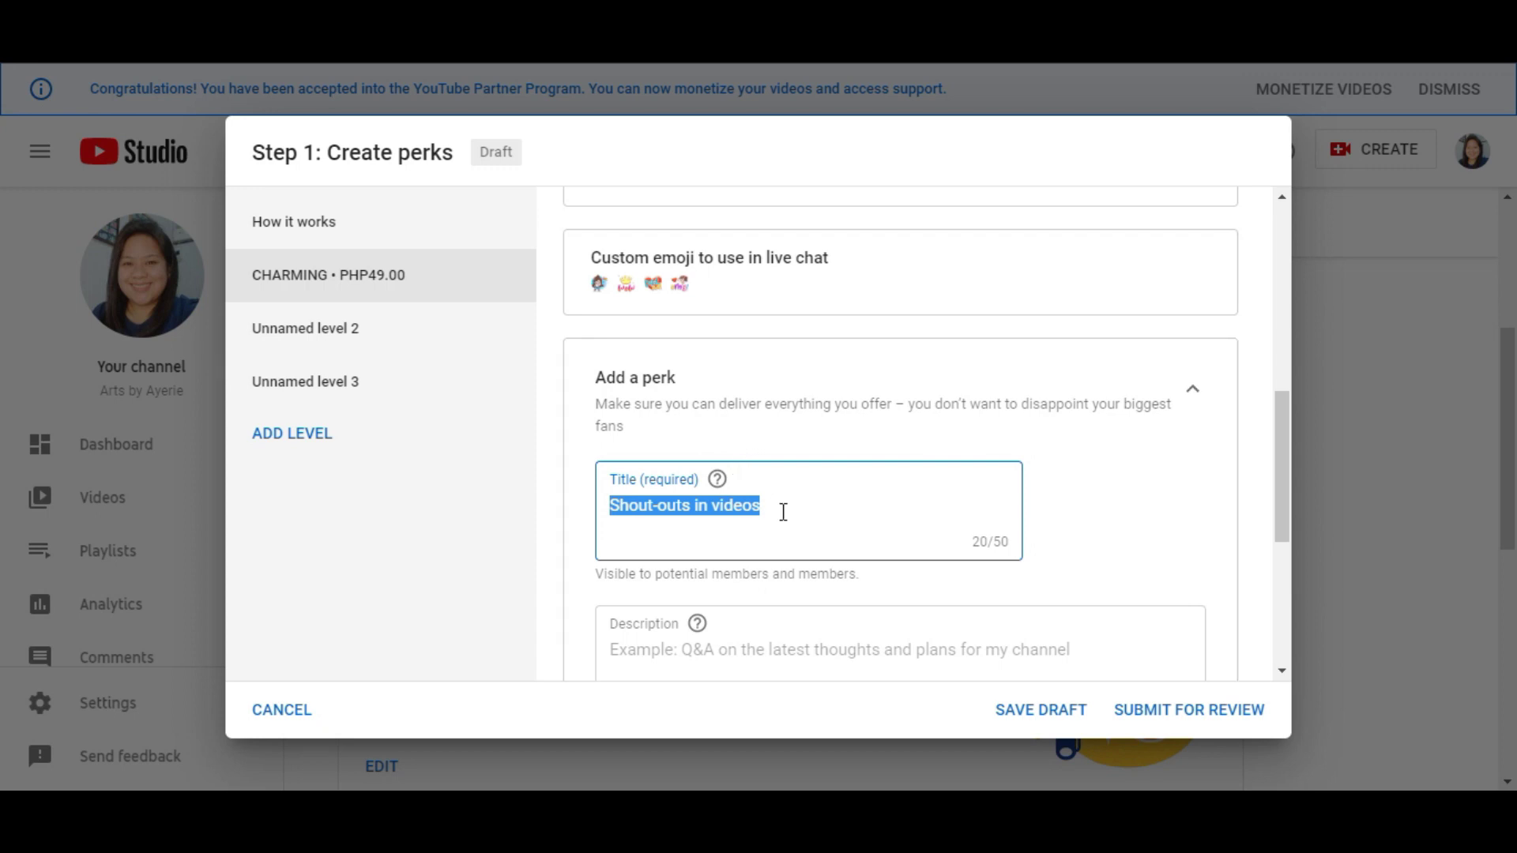
pyautogui.click(788, 512)
# Step: Check the planned perks in the Word document and retitle the GENEROUS level's shout-out perk as "Shout-outs in my live streams."
pyautogui.hotkey('alt', 'Tab')
pyautogui.scroll(-2, 1046, 579)
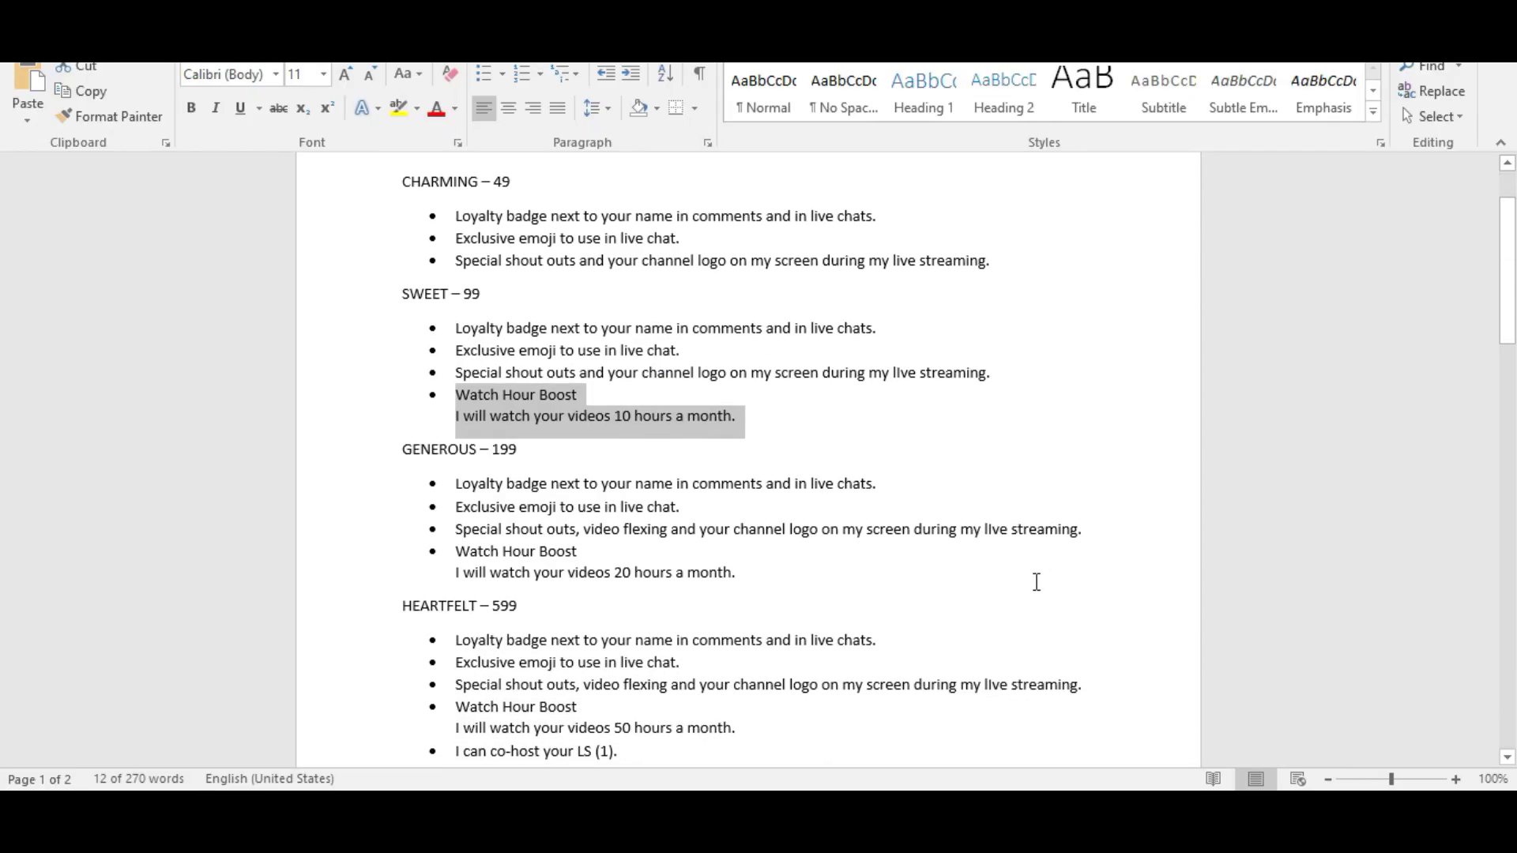
pyautogui.hotkey('alt', 'Tab')
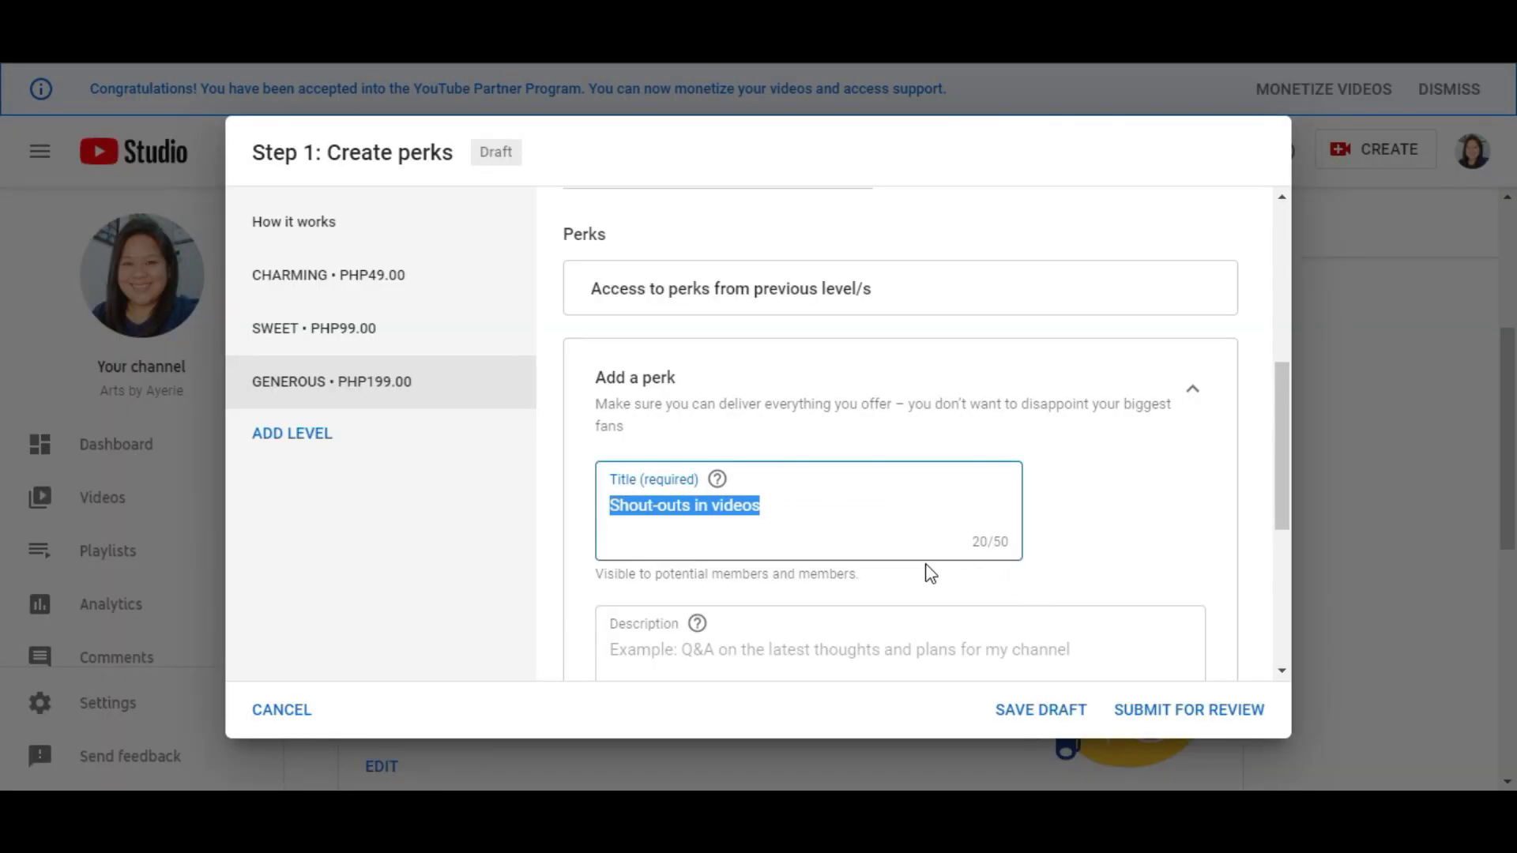
pyautogui.click(755, 506)
pyautogui.moveTo(711, 507); pyautogui.dragTo(854, 512)
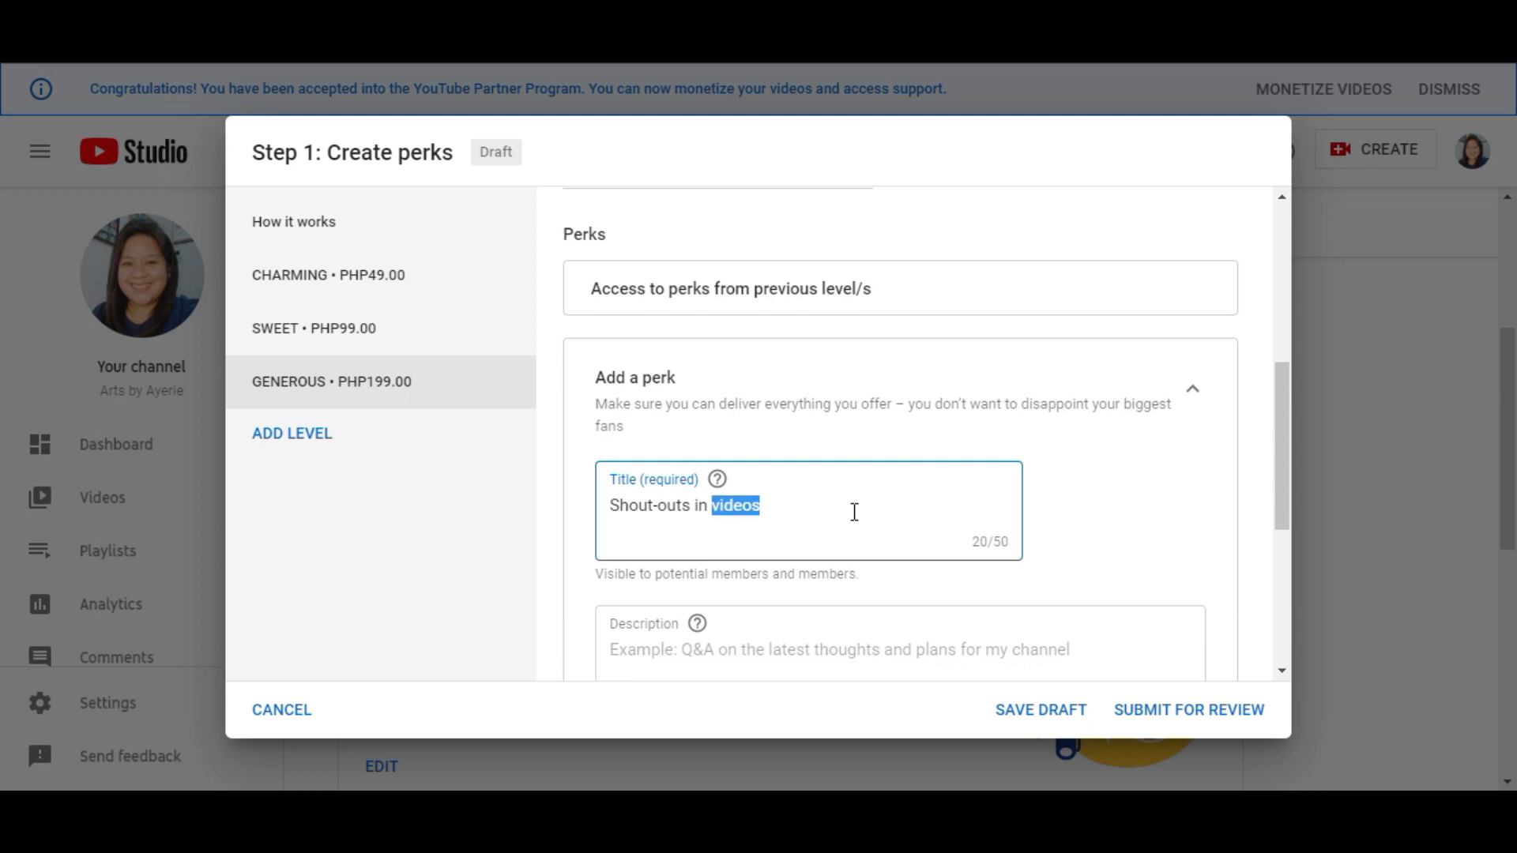
pyautogui.write('MY LIVE ')
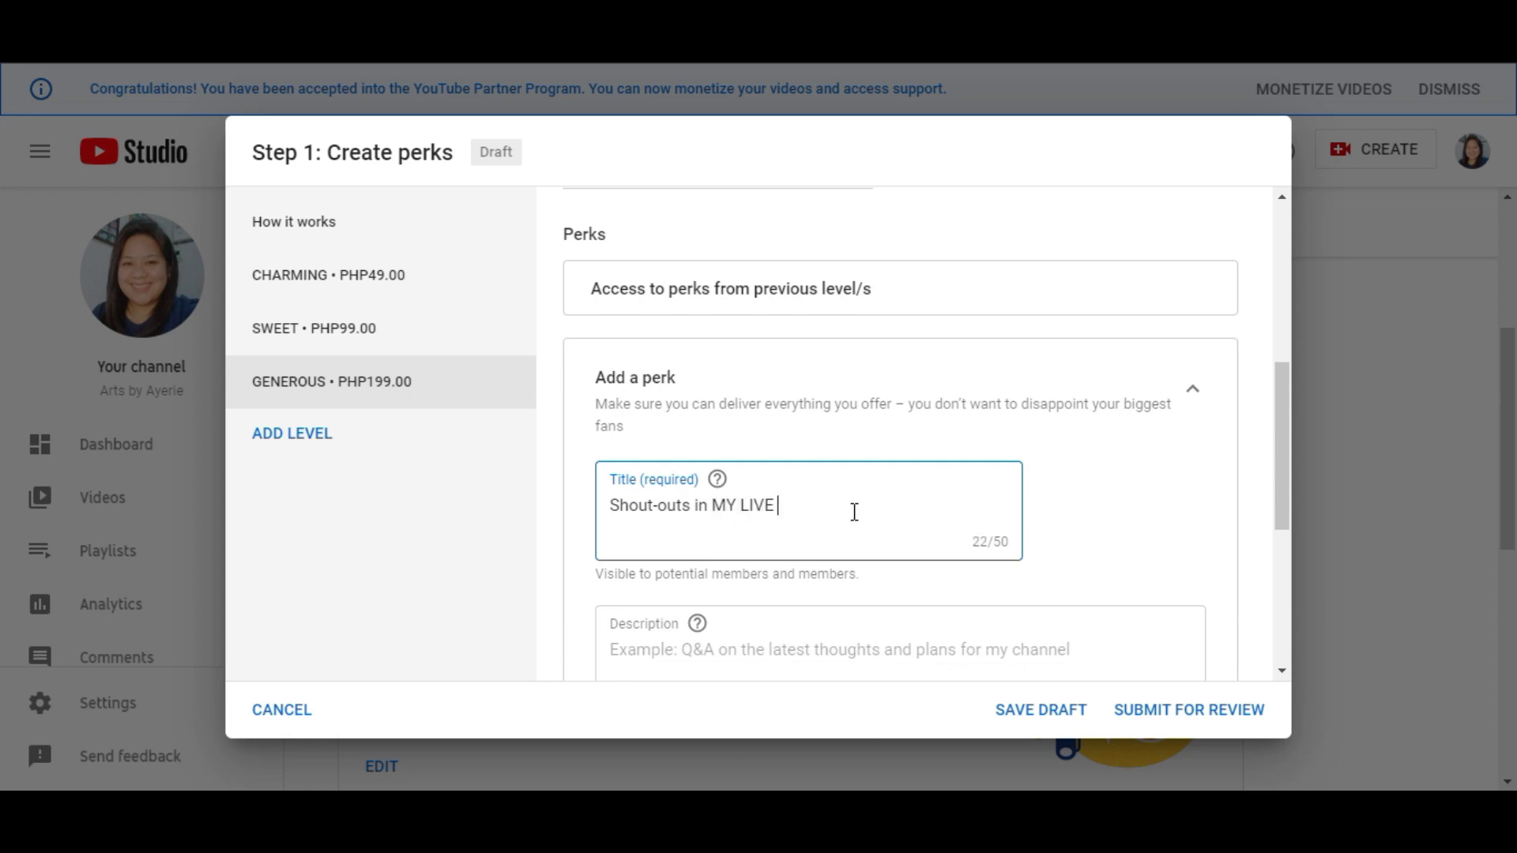
pyautogui.write('STREAMS')
pyautogui.press('BackSpace')
pyautogui.press('BackSpace')
pyautogui.press('BackSpace')
pyautogui.press('BackSpace')
pyautogui.press('BackSpace')
pyautogui.press('BackSpace')
pyautogui.press('BackSpace')
pyautogui.press('BackSpace')
pyautogui.press('BackSpace')
pyautogui.press('BackSpace')
pyautogui.press('BackSpace')
pyautogui.press('BackSpace')
pyautogui.press('BackSpace')
pyautogui.write('y live streams.')
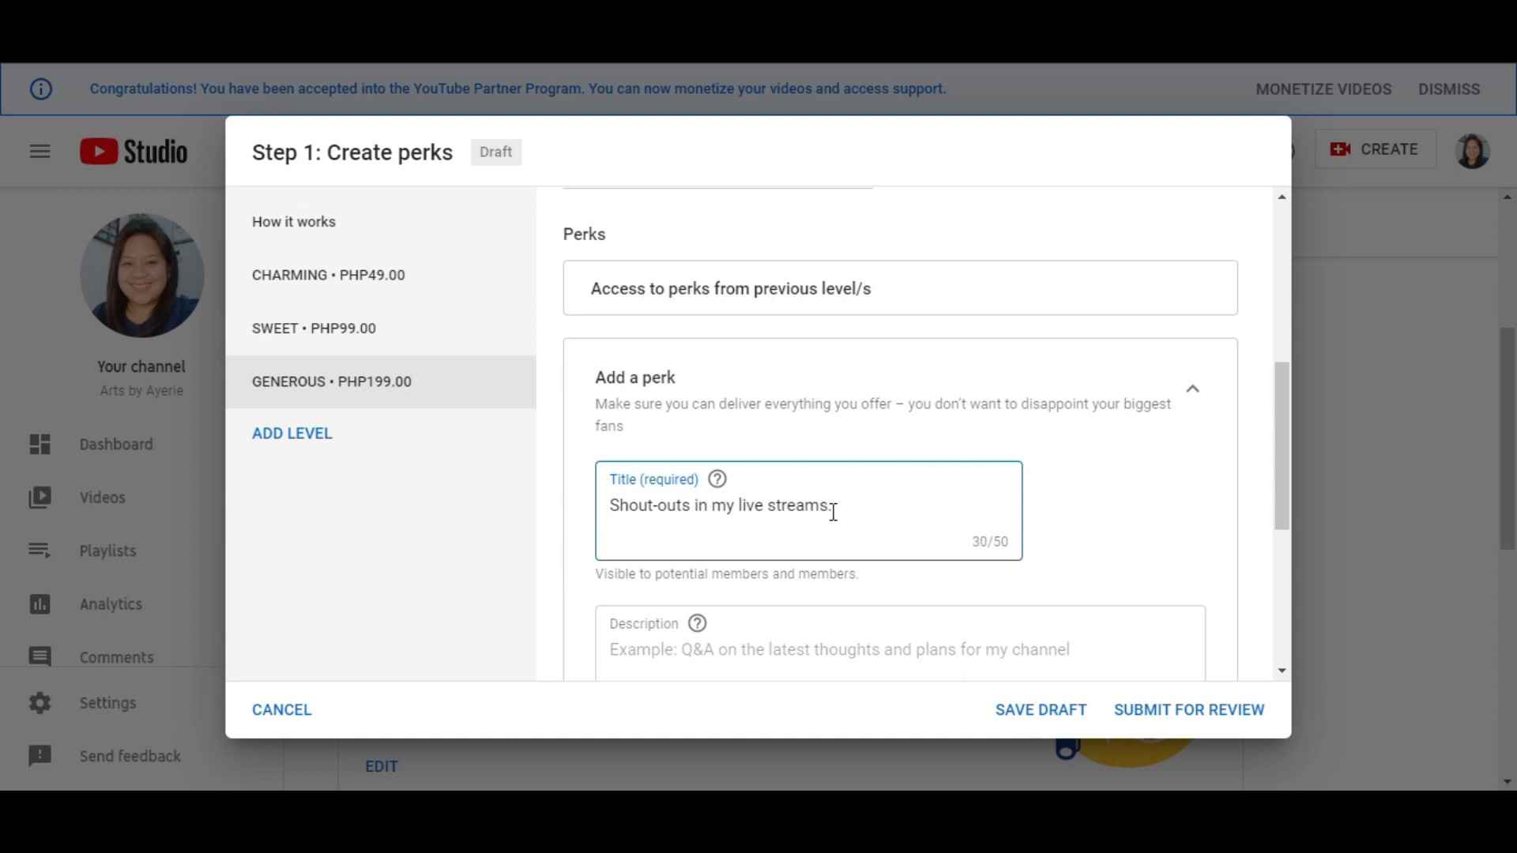
# Step: Enter "Channel logo and video flexing in my live streams. Watch hour boost." as the GENEROUS perk's description and select that text
pyautogui.scroll(-1, 832, 509)
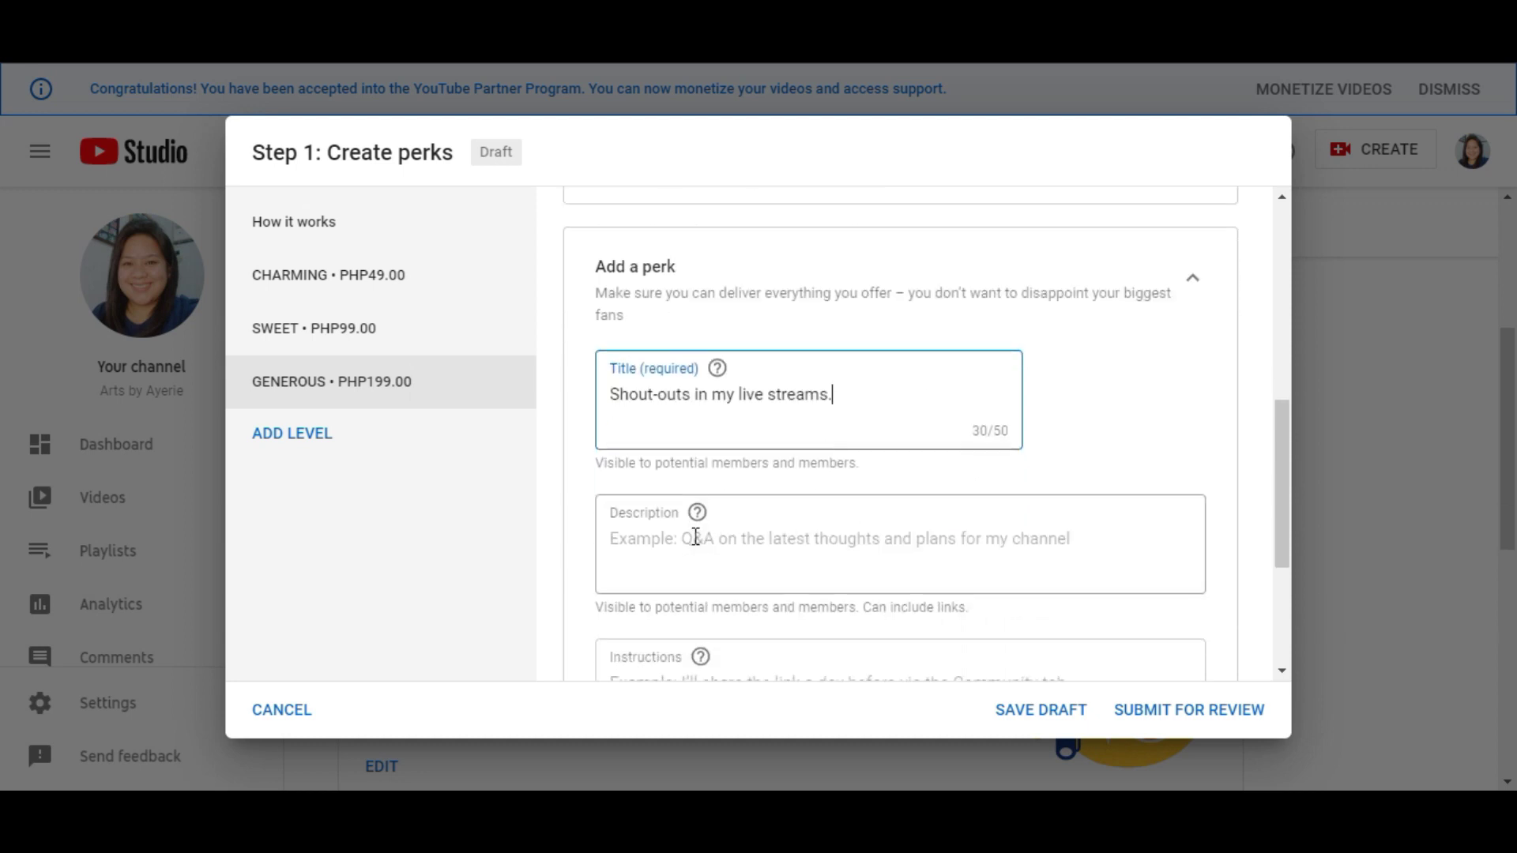
pyautogui.click(667, 541)
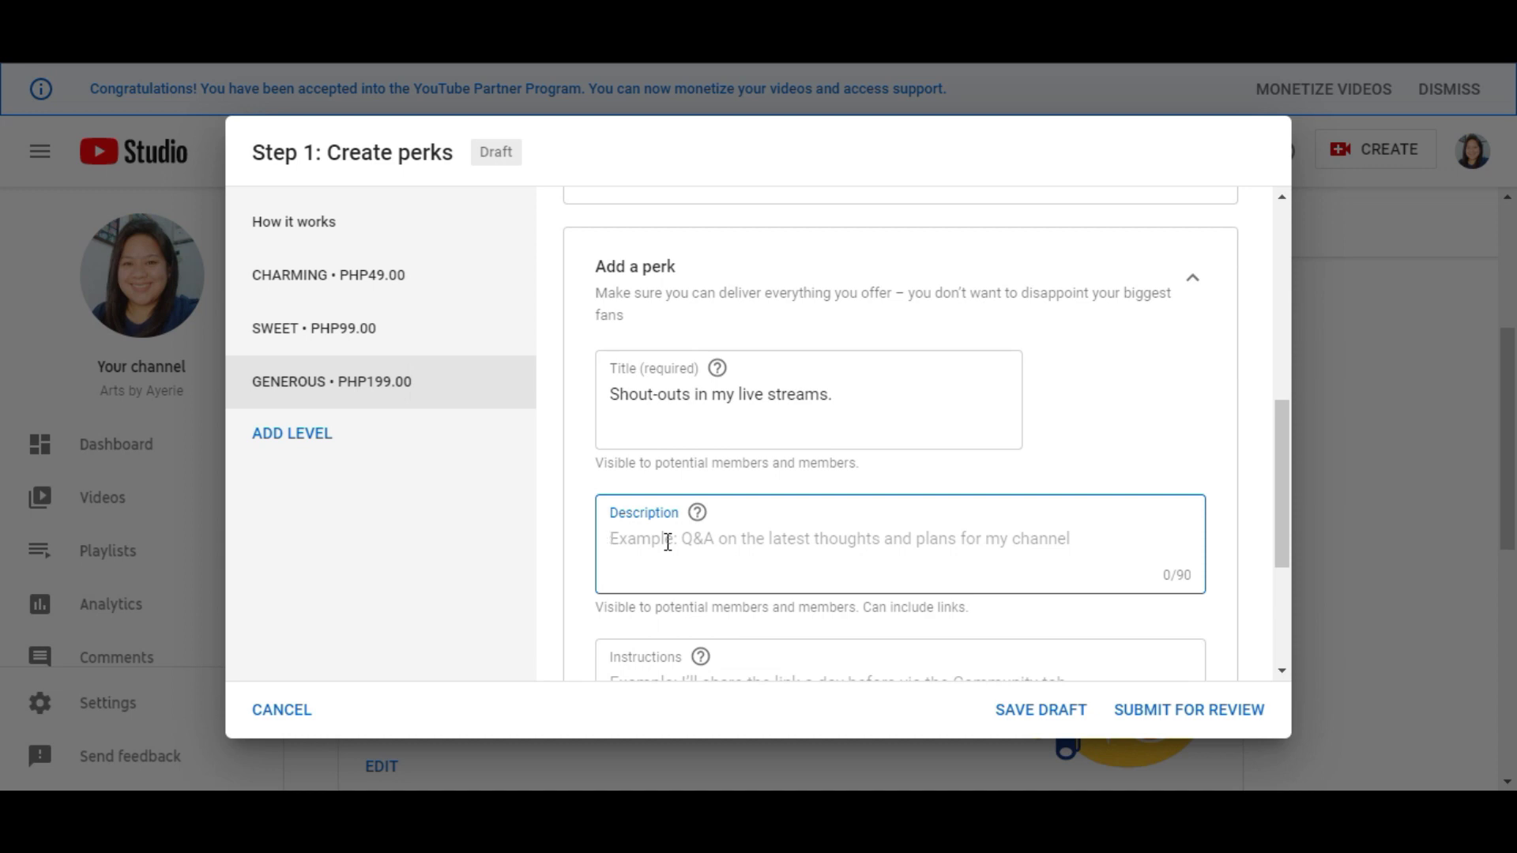
pyautogui.write('Channel logo an')
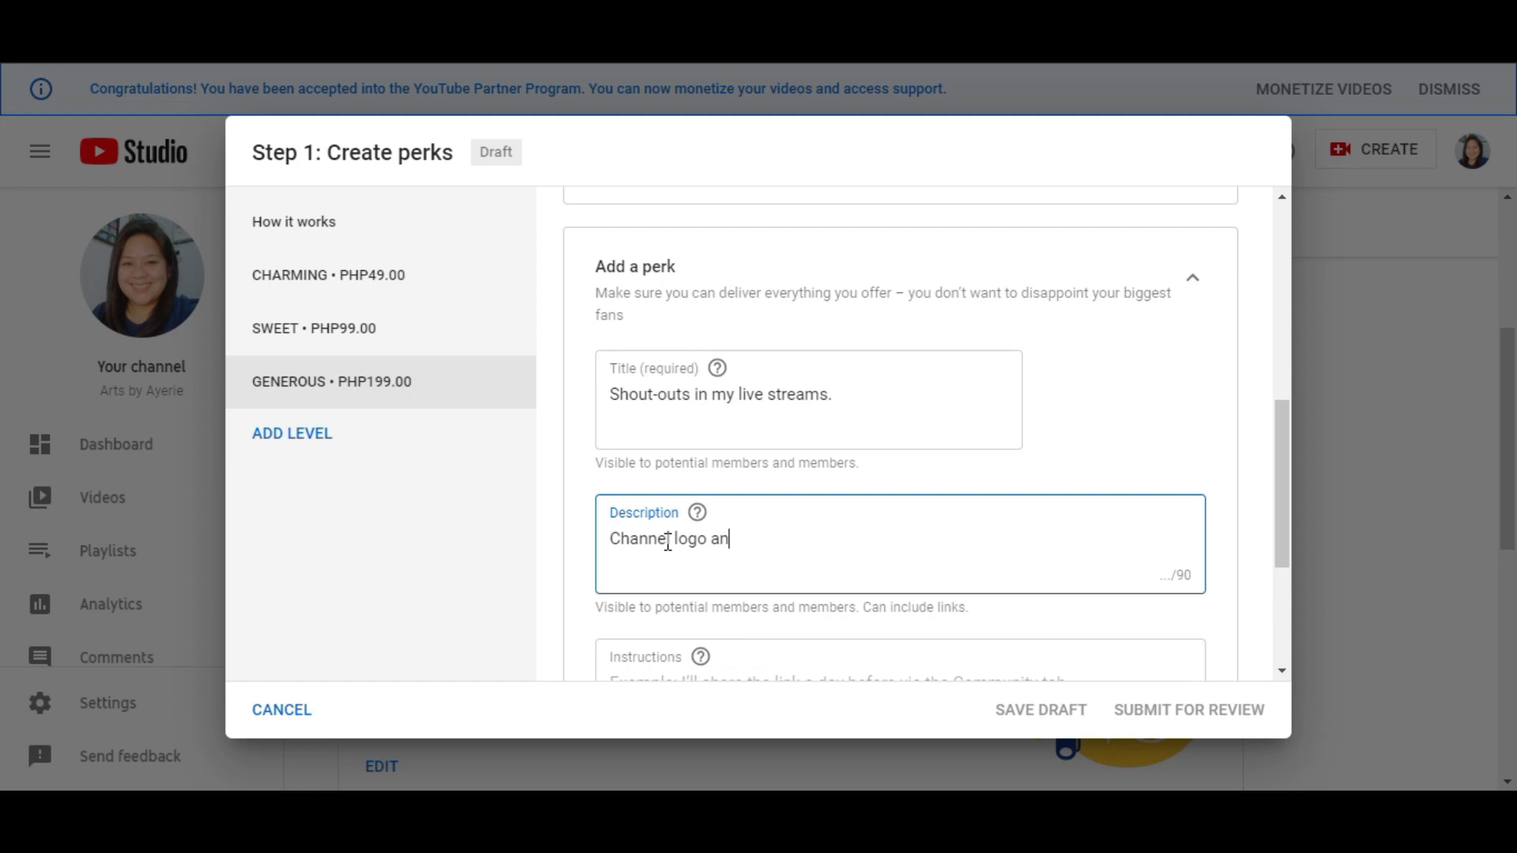
pyautogui.write('nf ')
pyautogui.write('d V')
pyautogui.write('vide')
pyautogui.write('o flexing ')
pyautogui.write('in m')
pyautogui.write('y live streams')
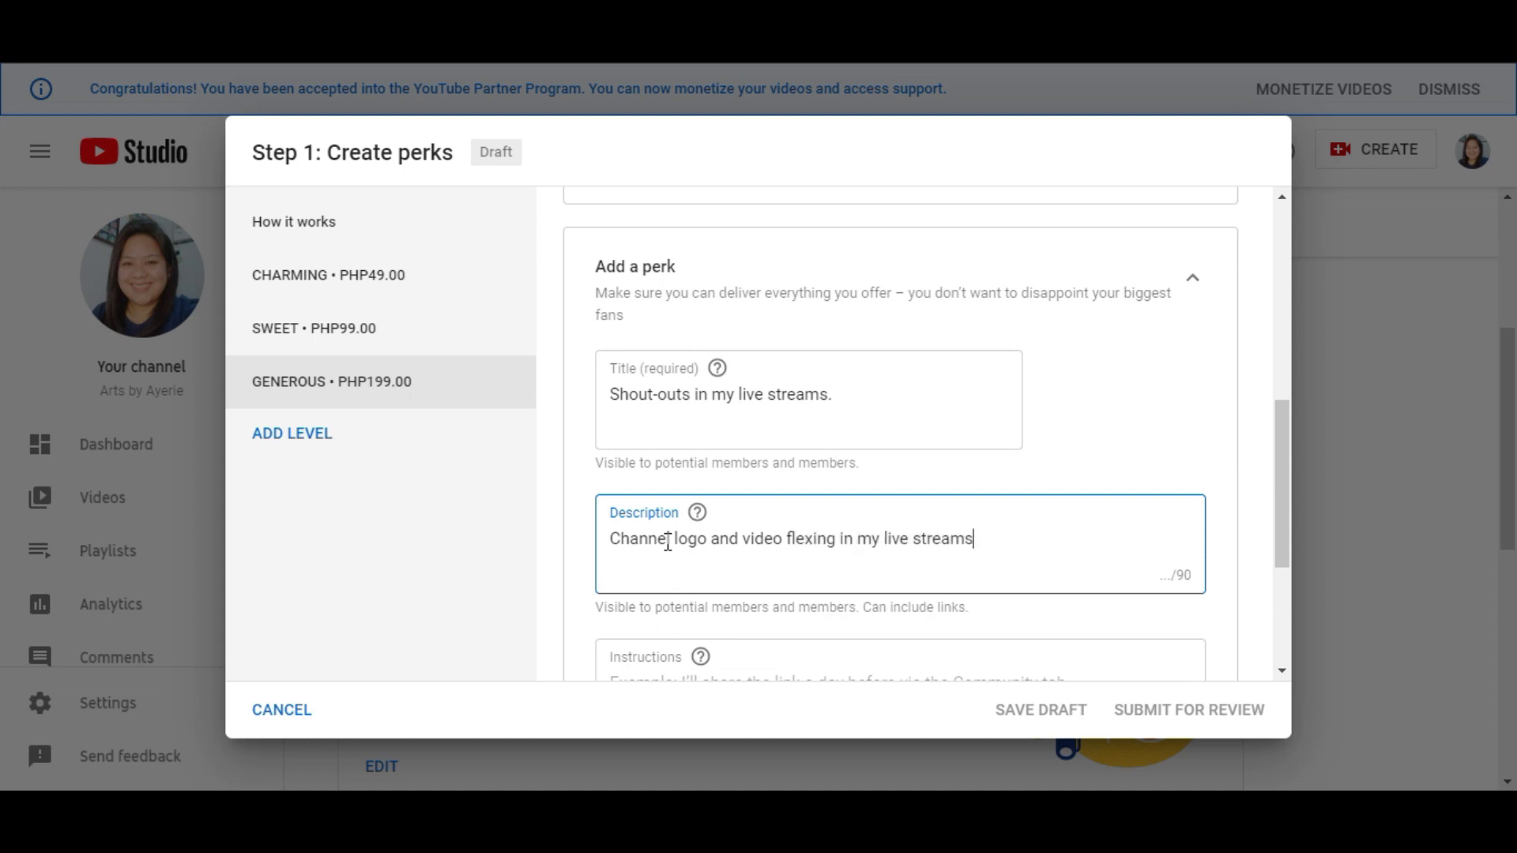
pyautogui.write('. Watch hour boost.')
pyautogui.hotkey('ctrl', 'a')
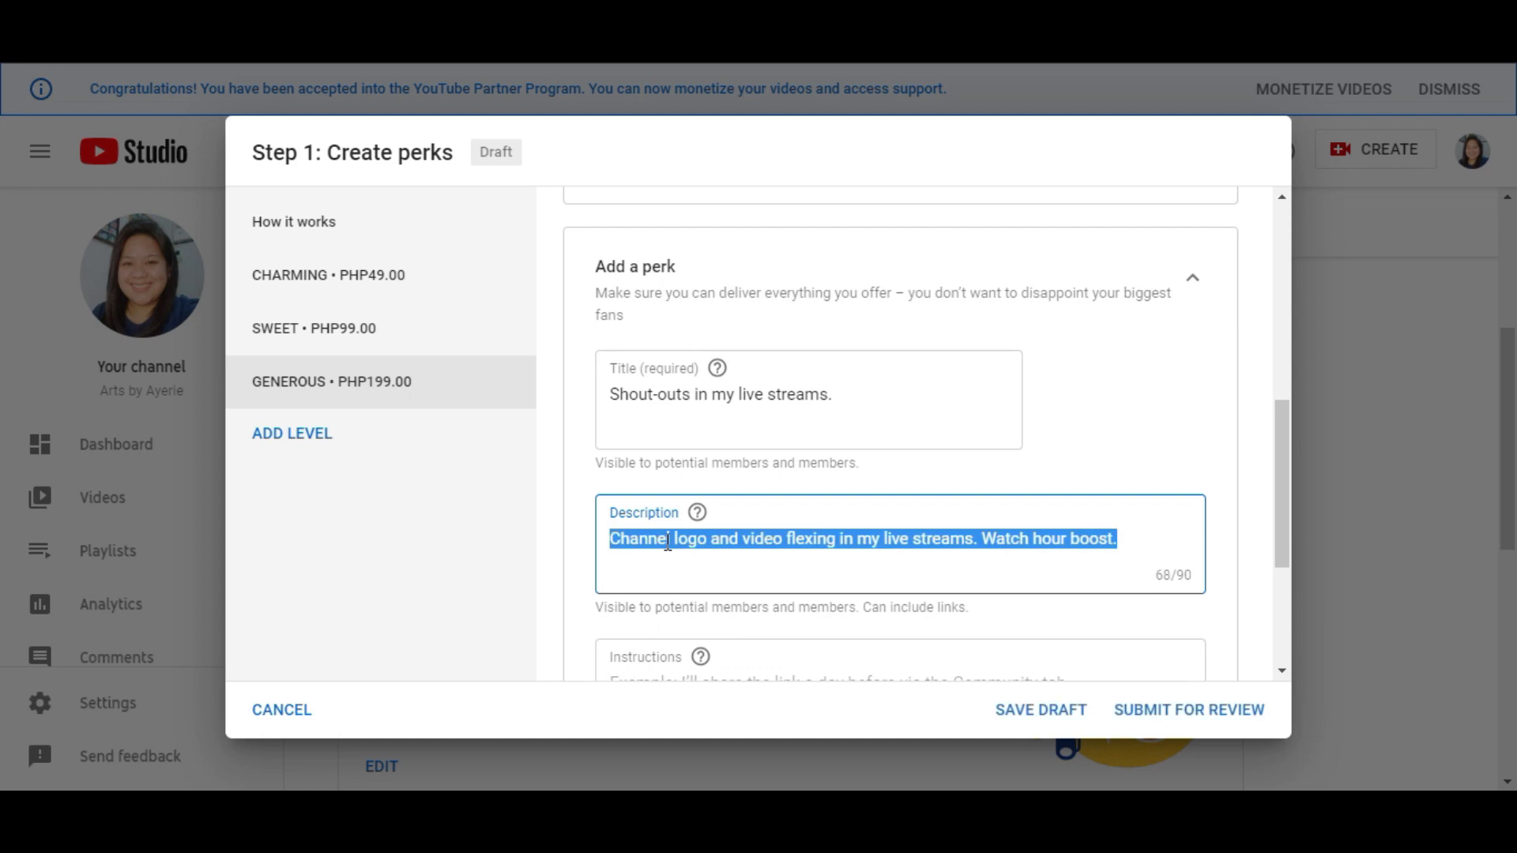
# Step: Add a fourth level named HEARTFELT, following the notes in Word, and set its monthly price to PHP599.00
pyautogui.click(260, 436)
pyautogui.hotkey('alt', 'Tab')
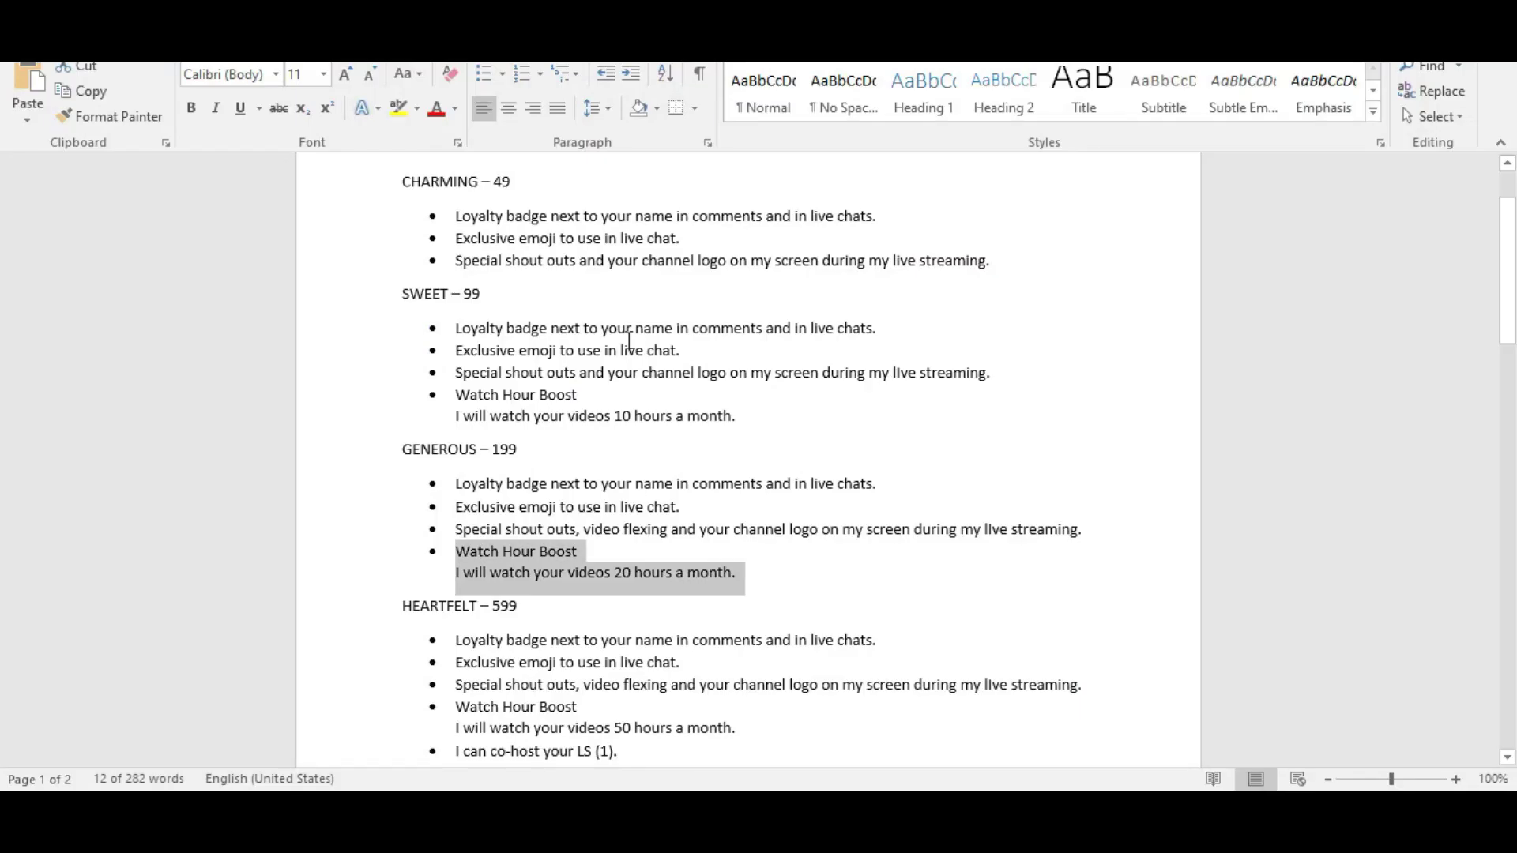
pyautogui.hotkey('alt', 'Tab')
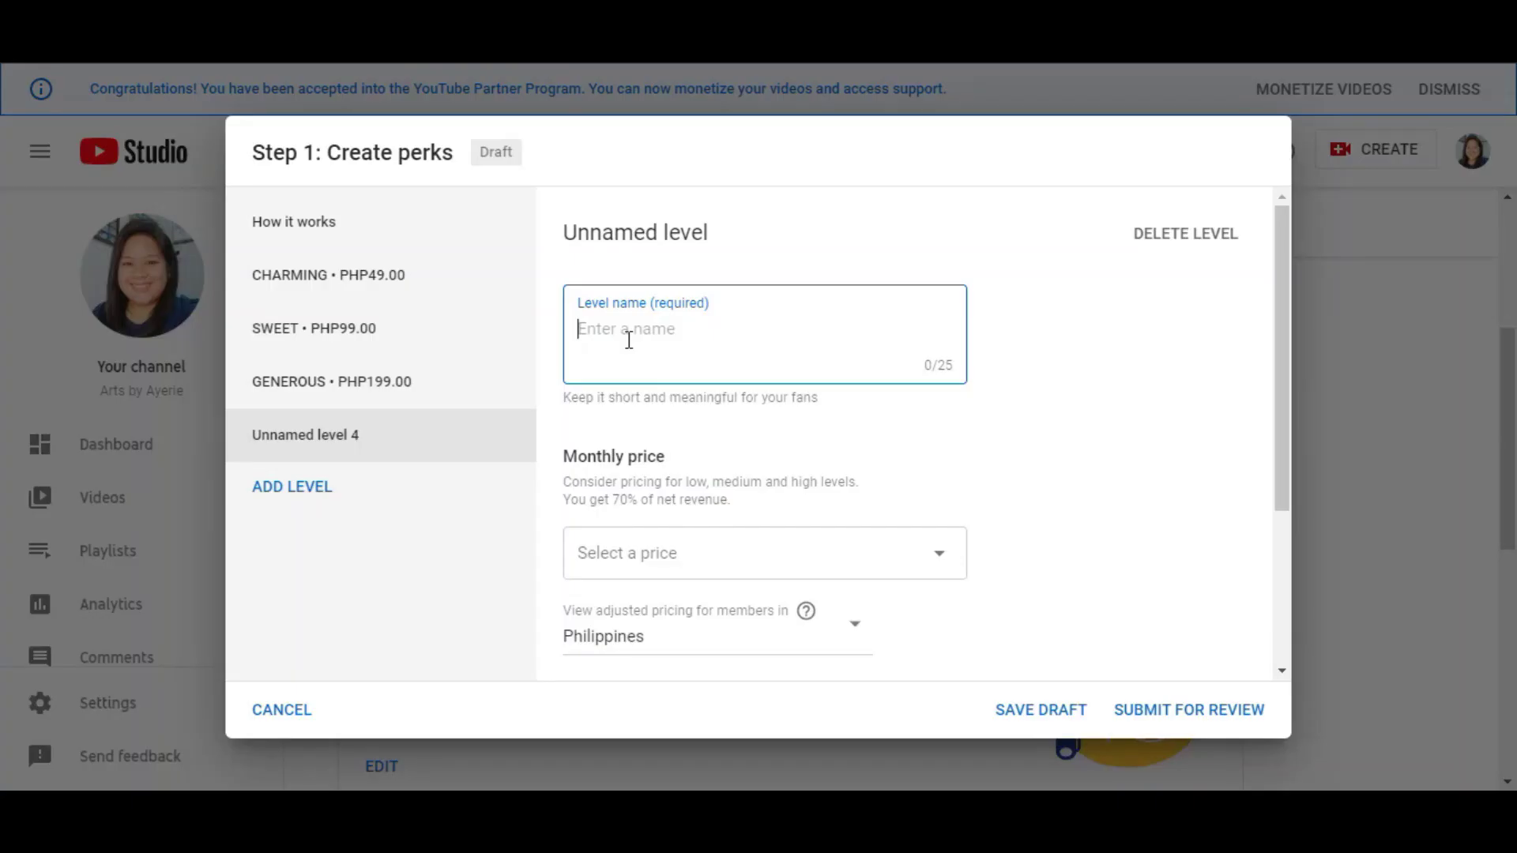
pyautogui.write('HEARTFELT')
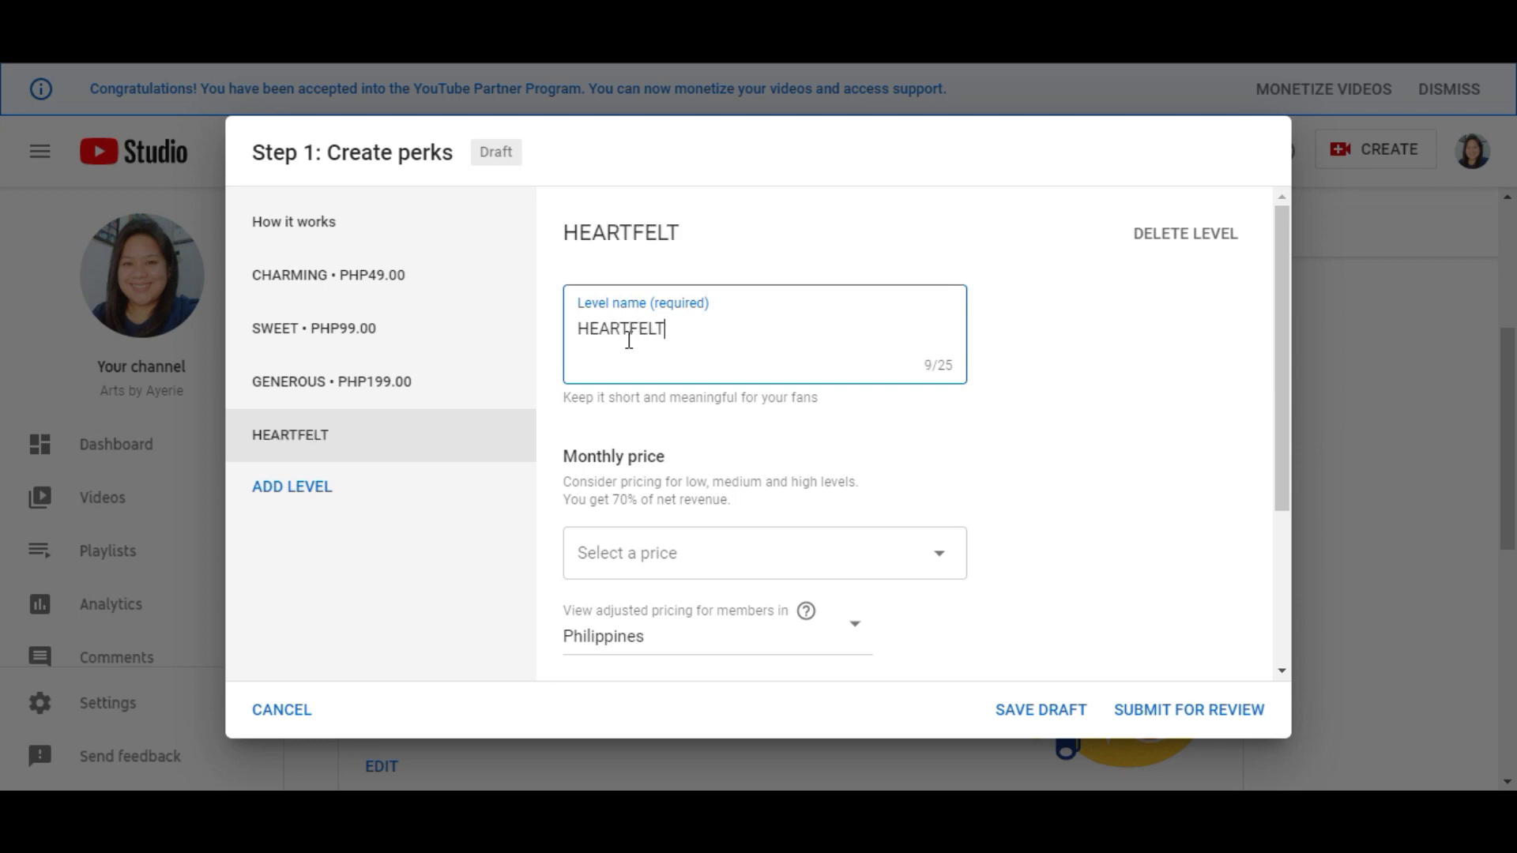
pyautogui.click(704, 557)
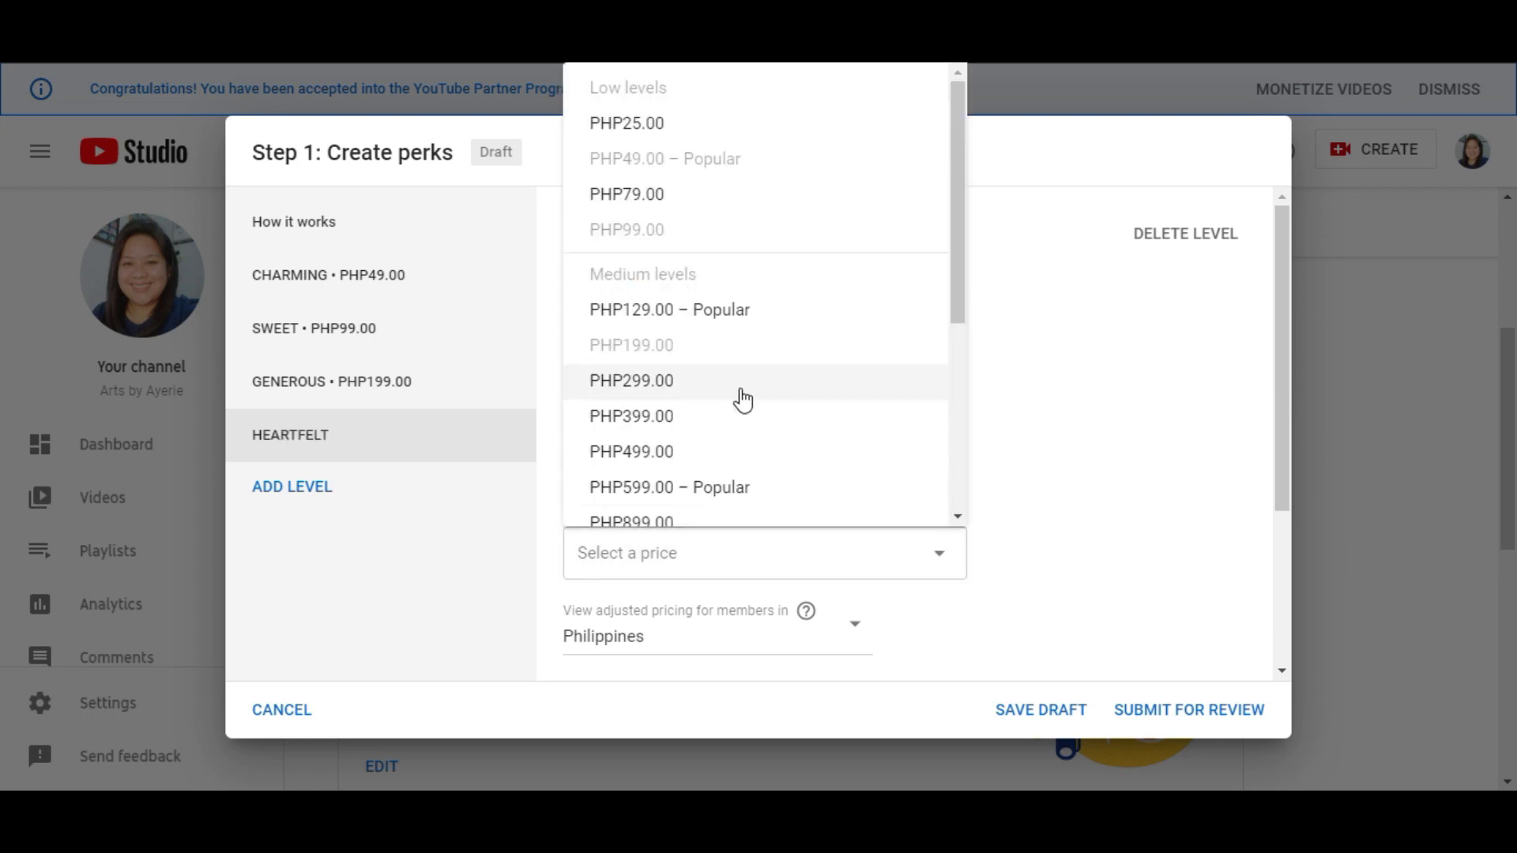
pyautogui.moveTo(961, 264); pyautogui.dragTo(960, 345)
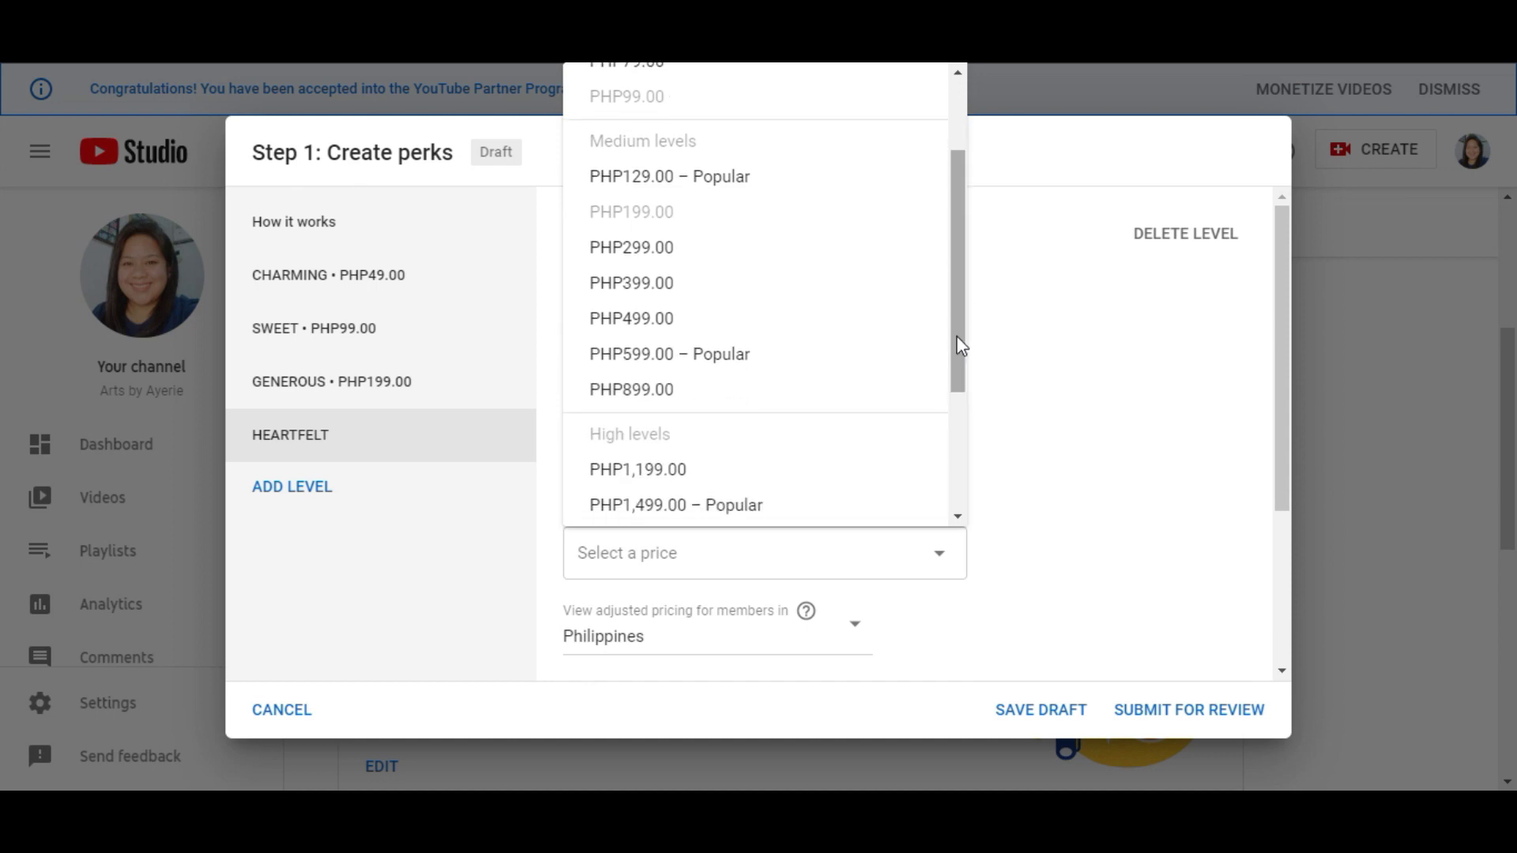
pyautogui.click(714, 354)
pyautogui.scroll(-2, 931, 490)
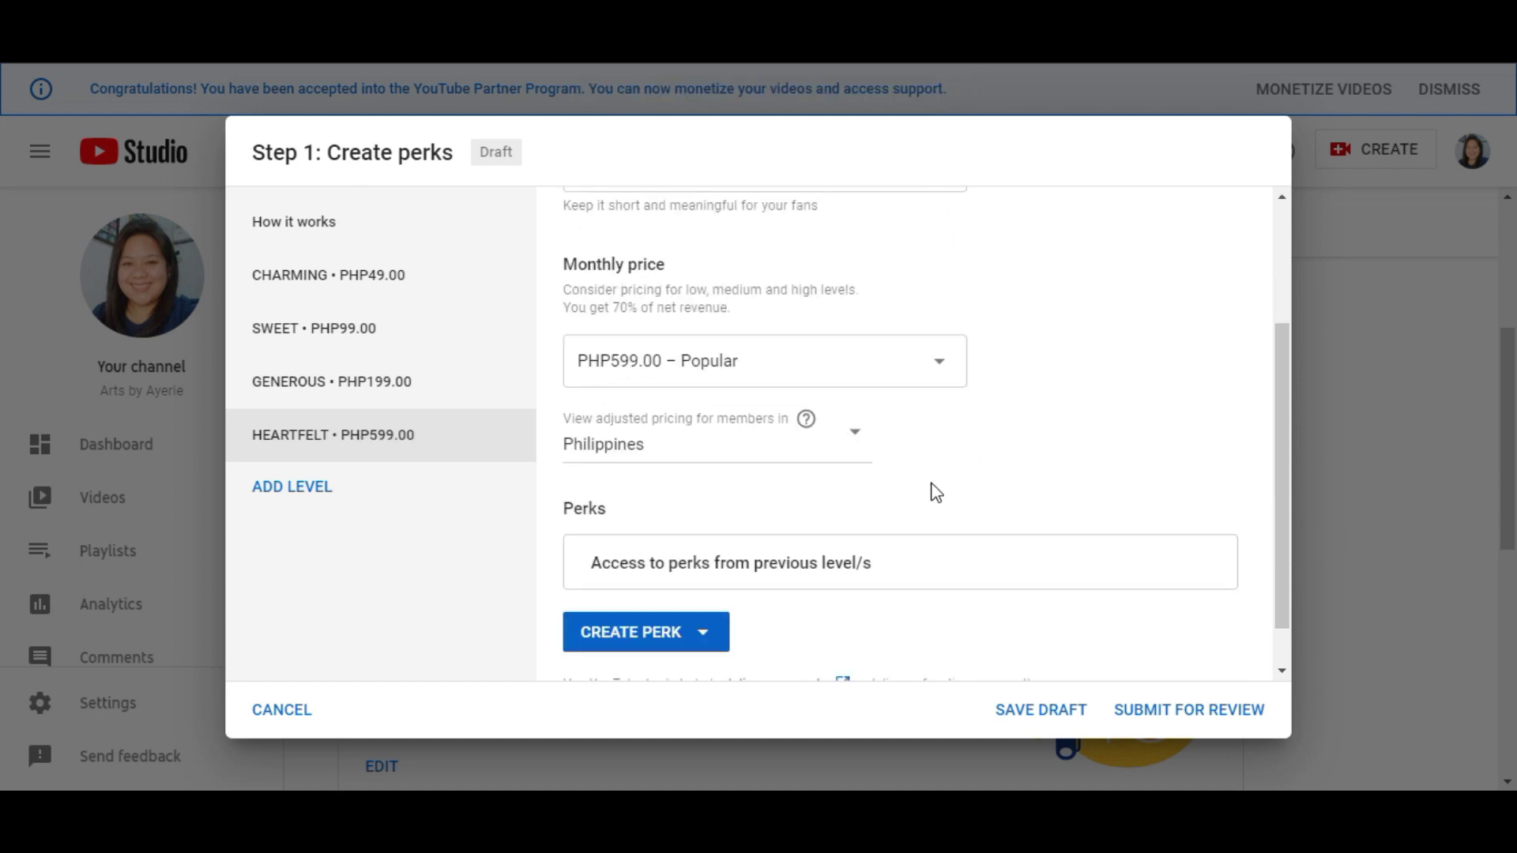
pyautogui.scroll(-1, 935, 491)
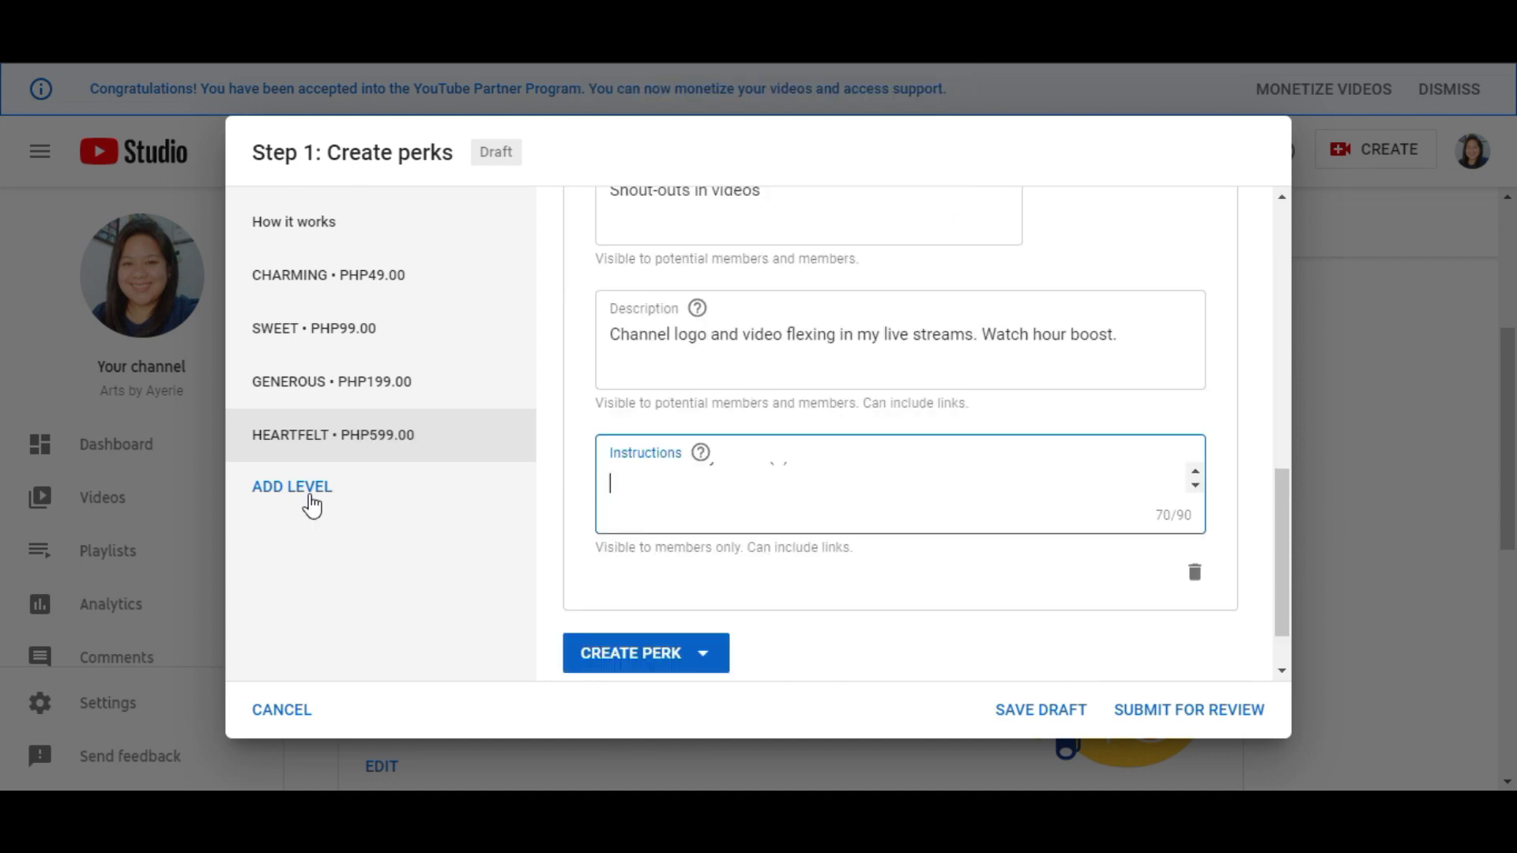
# Step: Add a fifth level named BRAVE and set its monthly price to PHP1,799.00
pyautogui.click(311, 499)
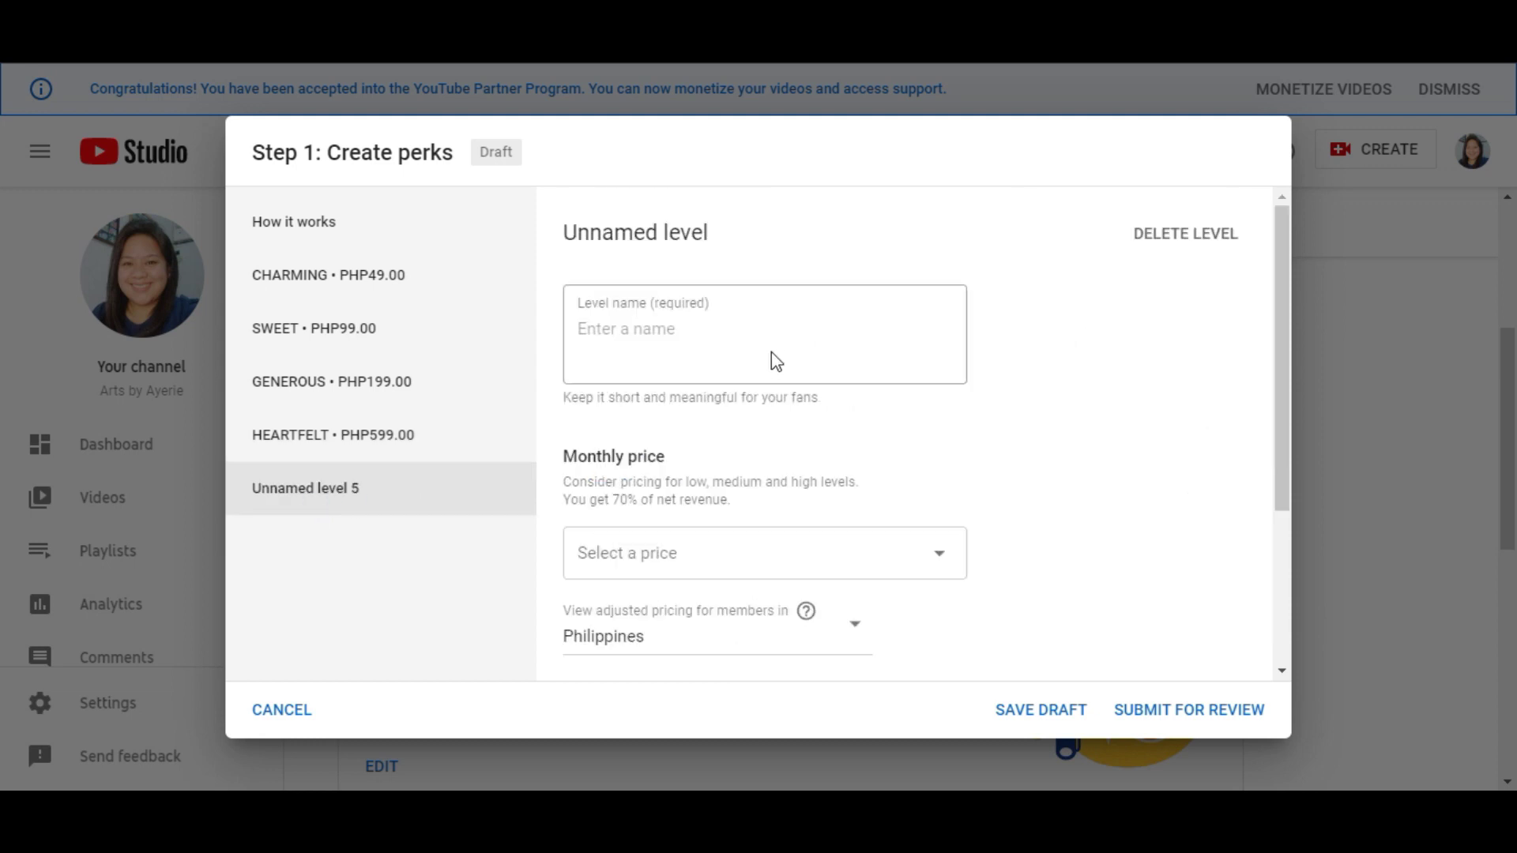
pyautogui.click(677, 339)
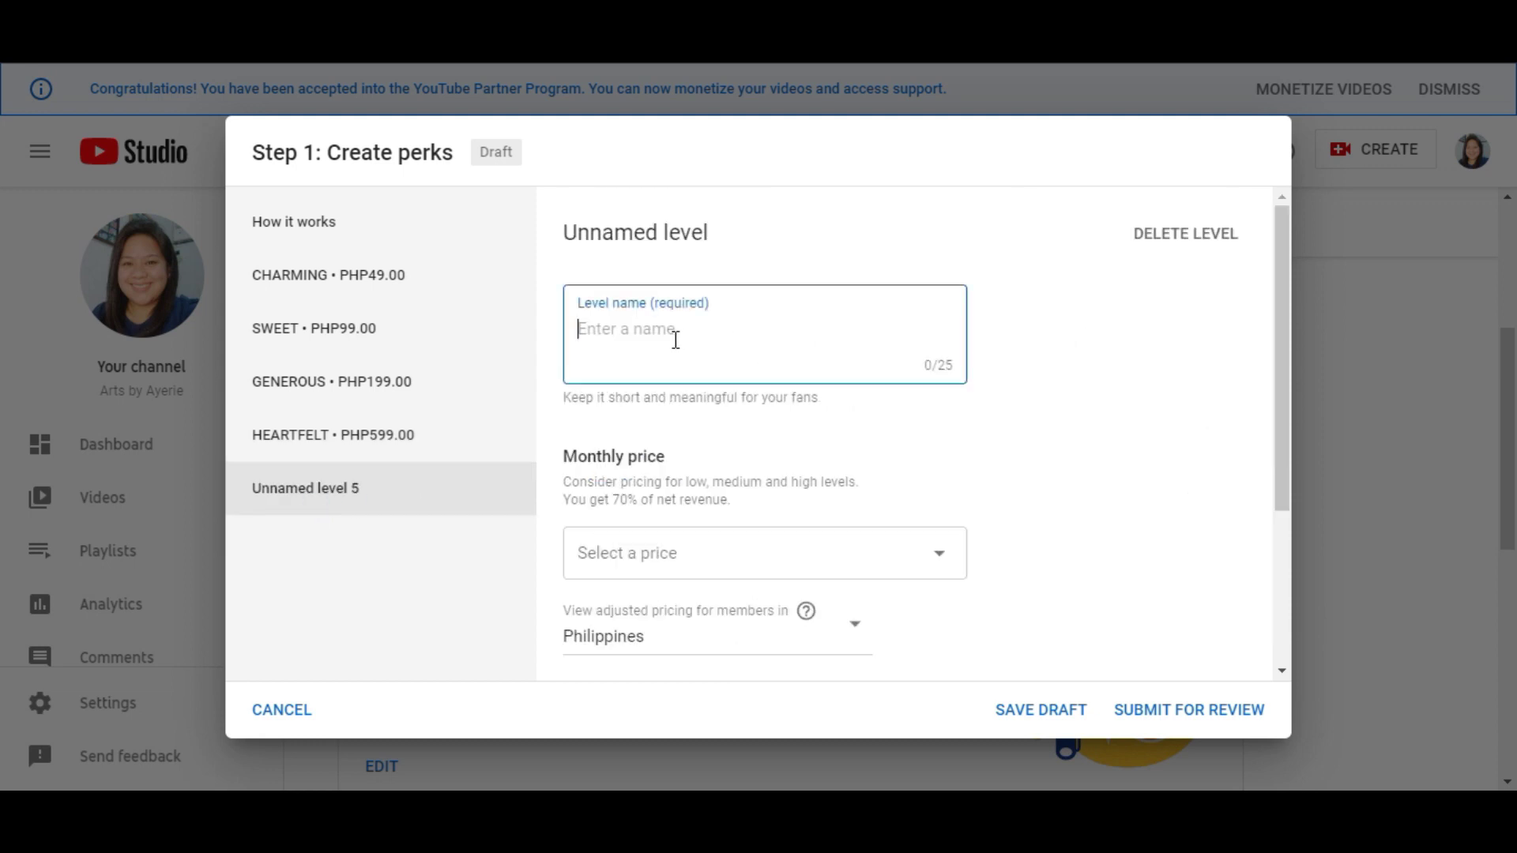
pyautogui.write('BRAVE')
pyautogui.click(681, 554)
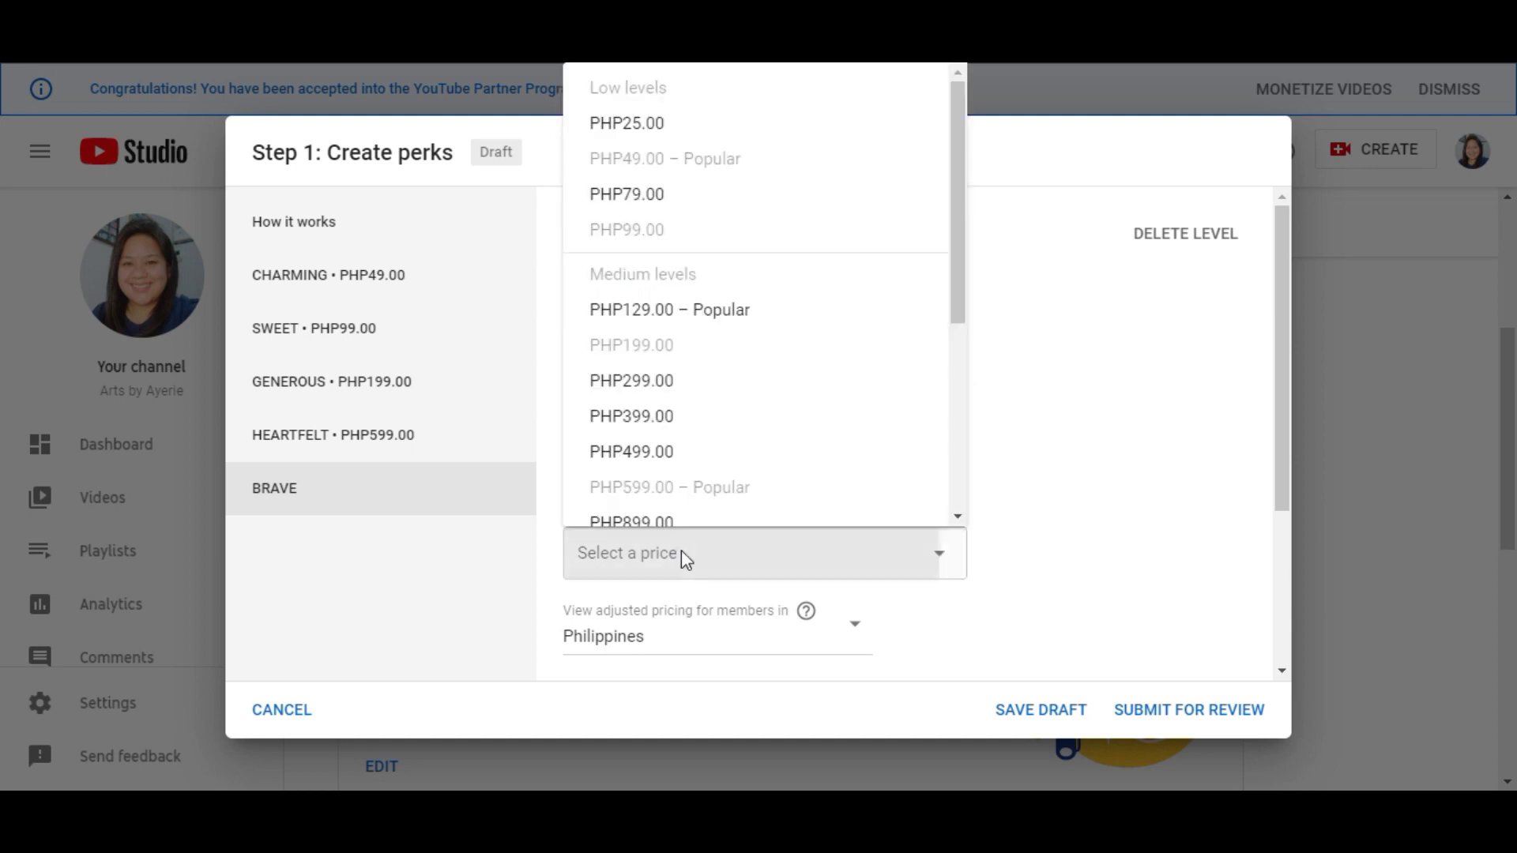
pyautogui.scroll(-4, 680, 480)
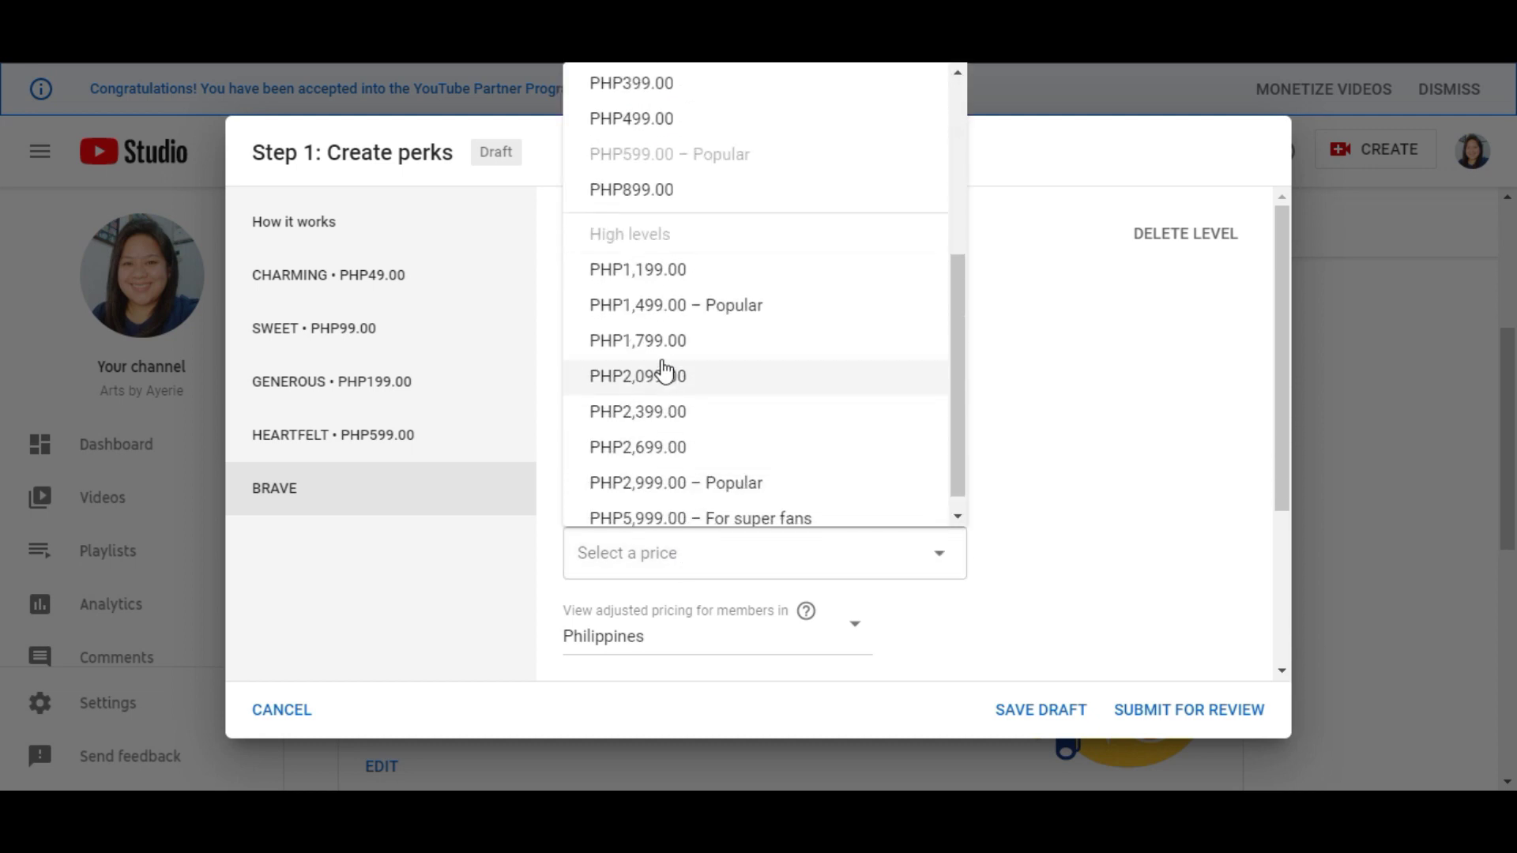
pyautogui.click(661, 341)
# Step: Start creating an own custom perk for the BRAVE level
pyautogui.scroll(-3, 754, 561)
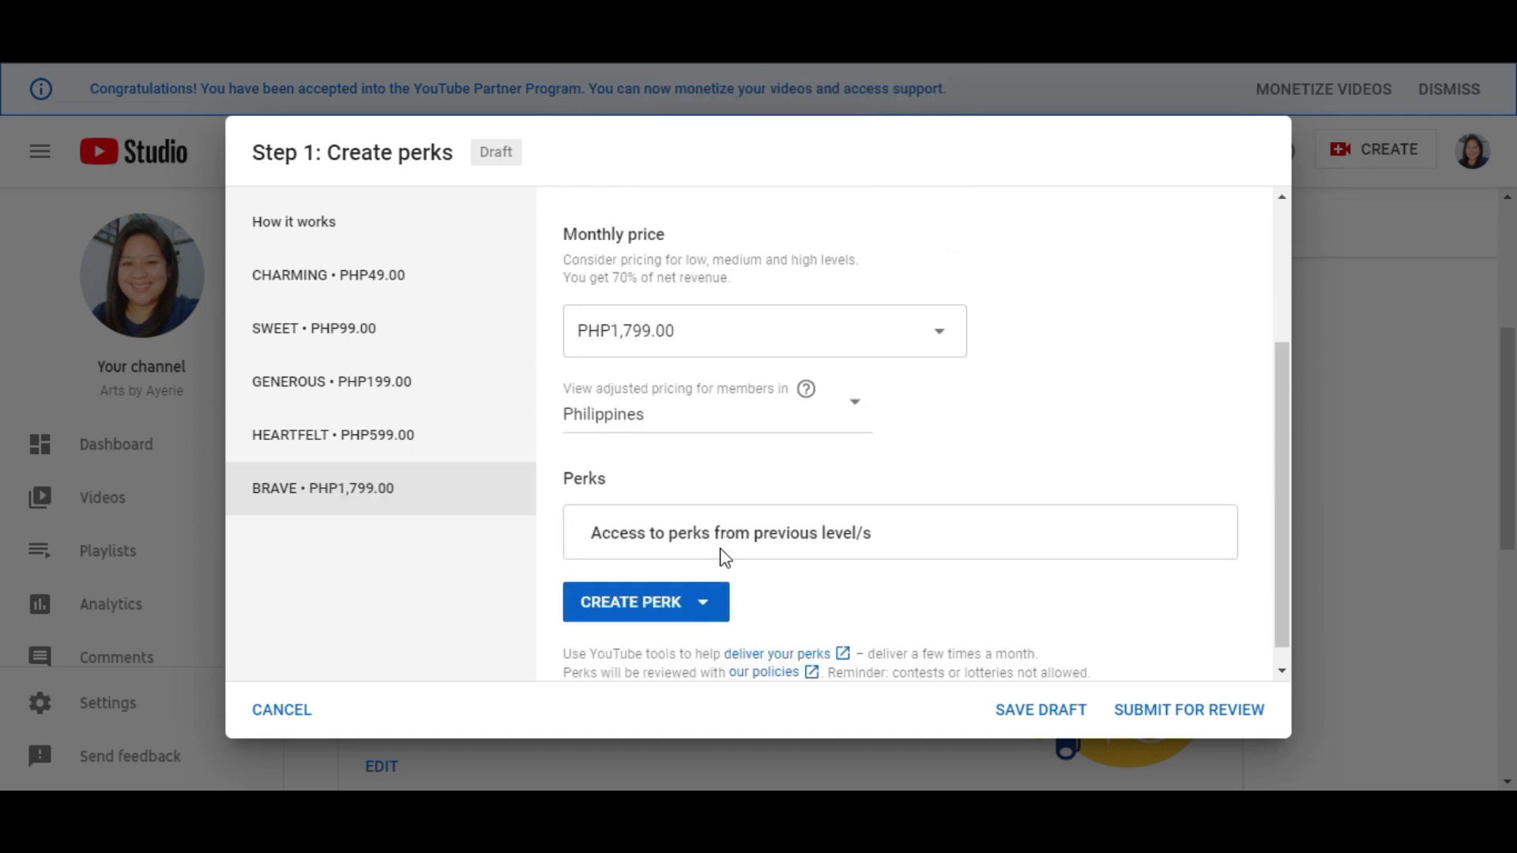
pyautogui.click(644, 614)
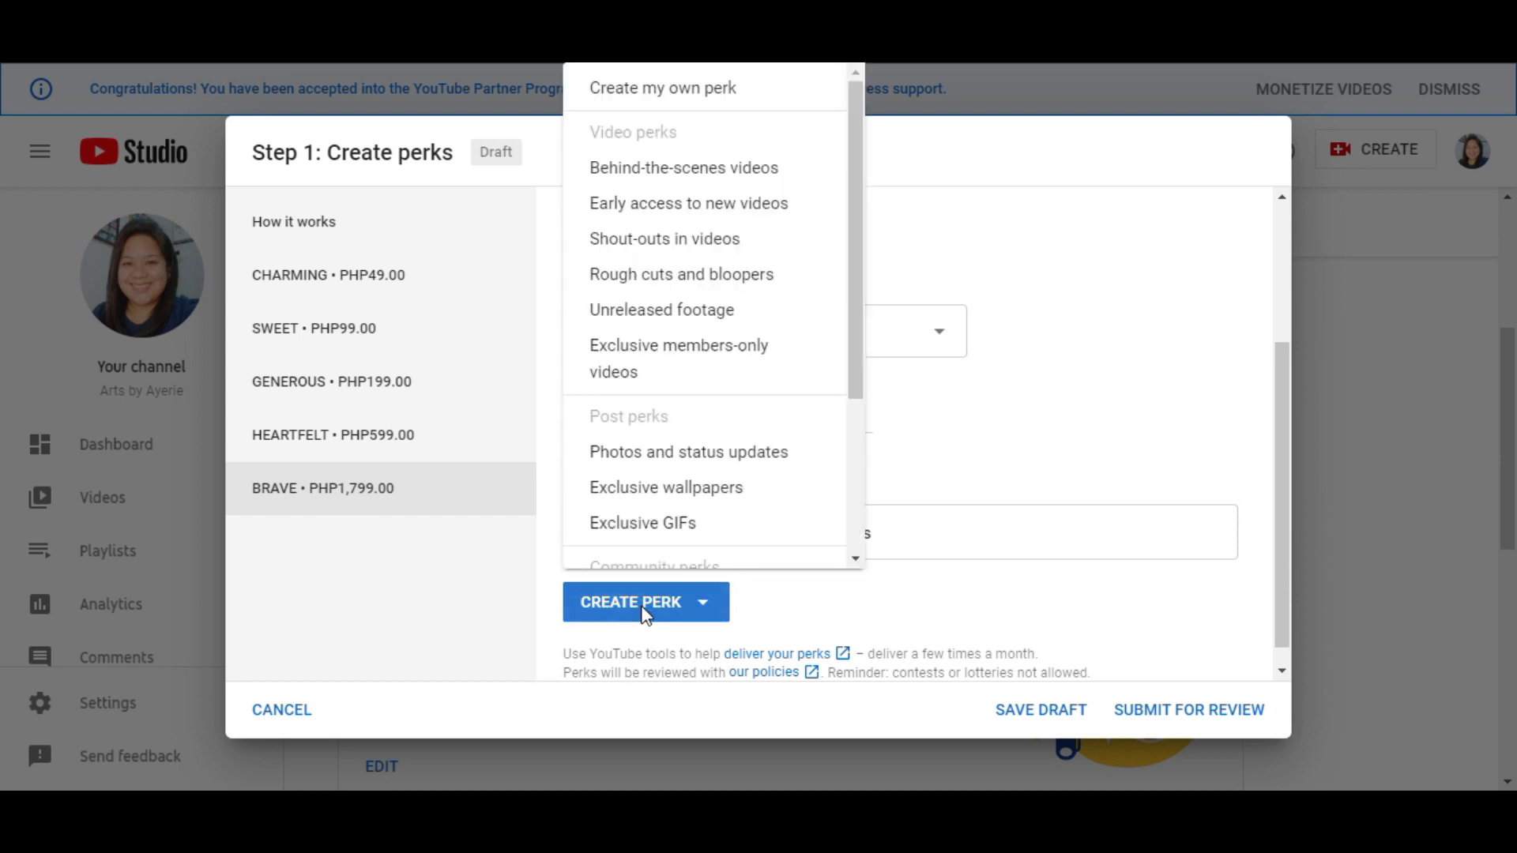
pyautogui.click(667, 85)
# Step: Send the levels for review and look through the offer summary down to the BRAVE level
pyautogui.moveTo(1286, 471); pyautogui.dragTo(1278, 650)
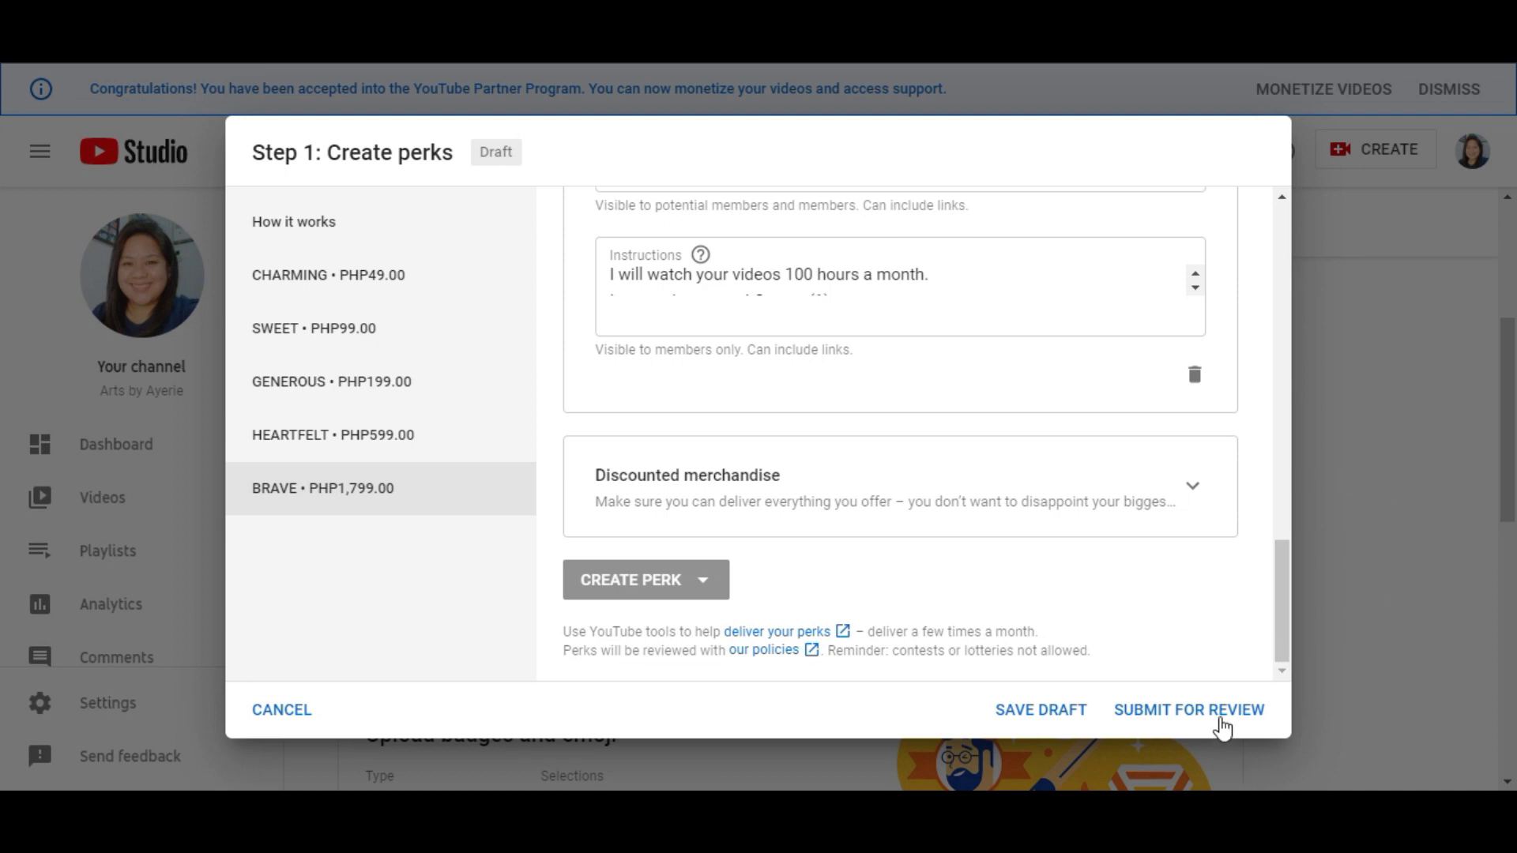
pyautogui.click(1220, 715)
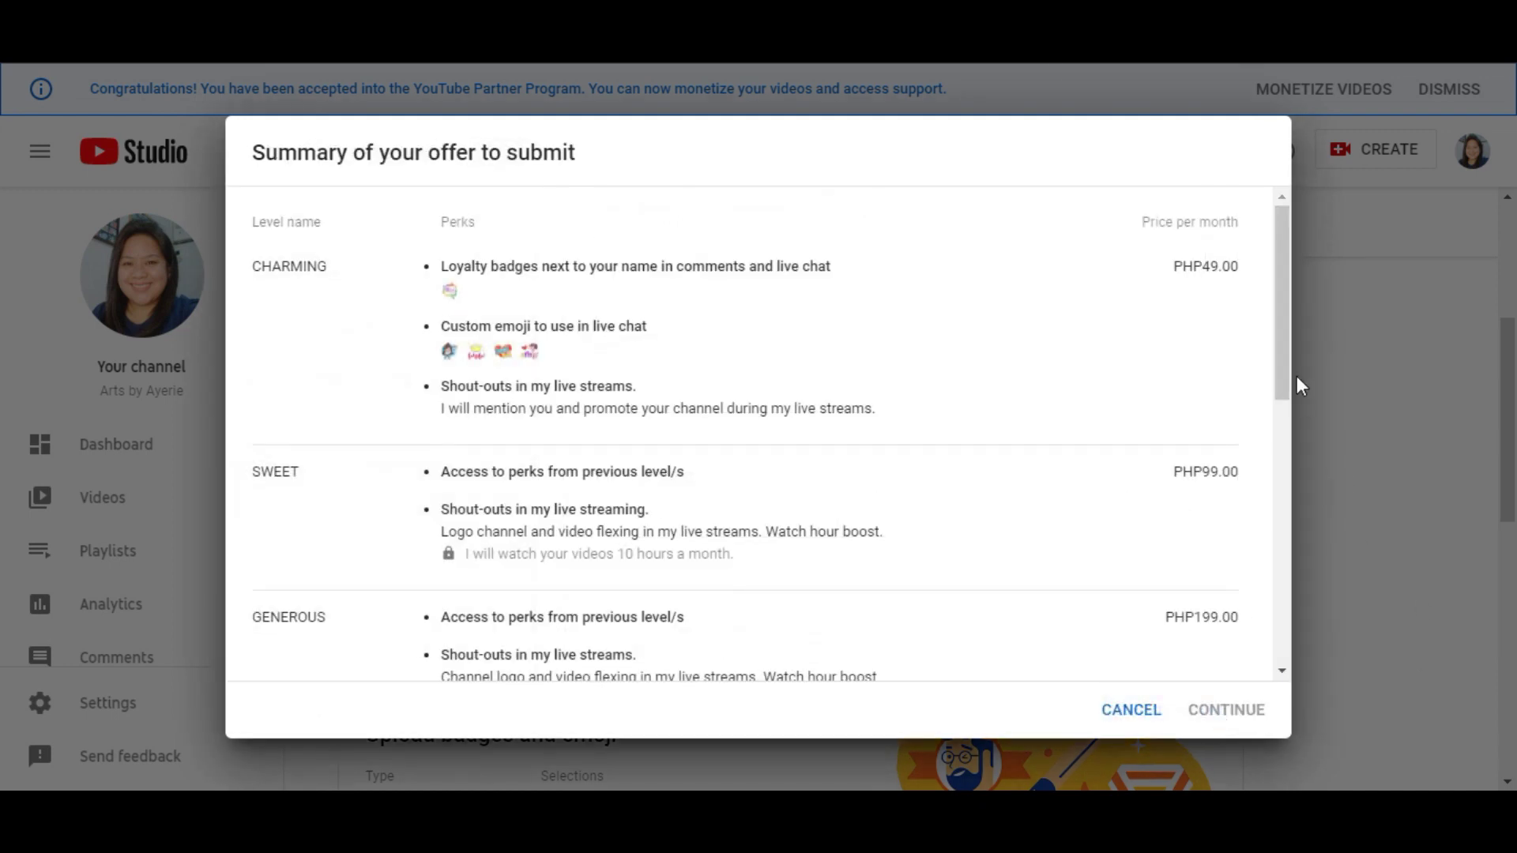
pyautogui.moveTo(1283, 329); pyautogui.dragTo(235, 717)
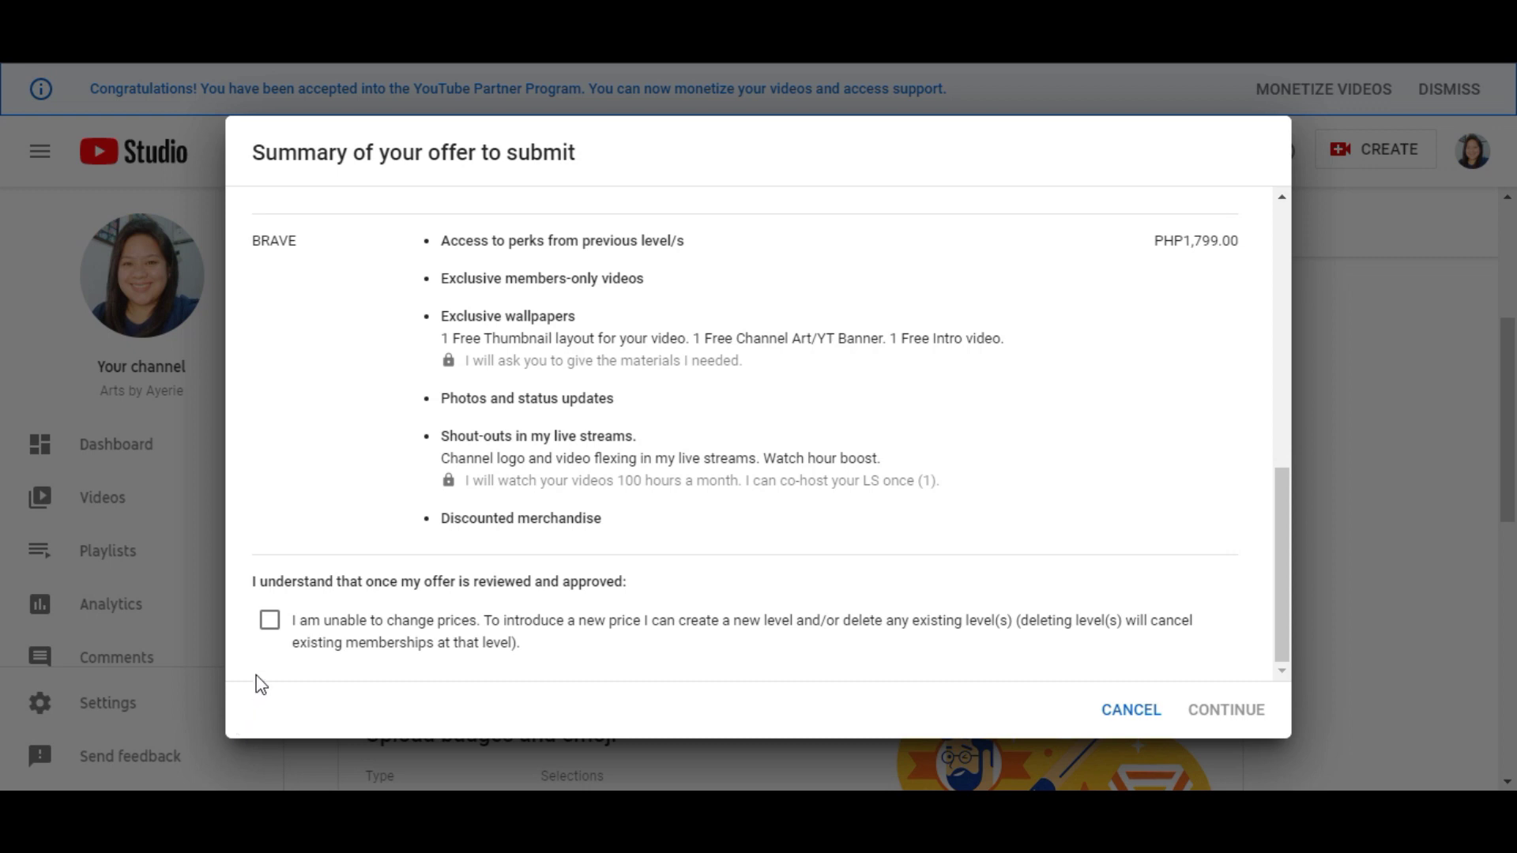
# Step: Acknowledge that prices cannot be changed, continue to the review process, and accept the statement that the offer complies with YouTube's policies
pyautogui.click(269, 620)
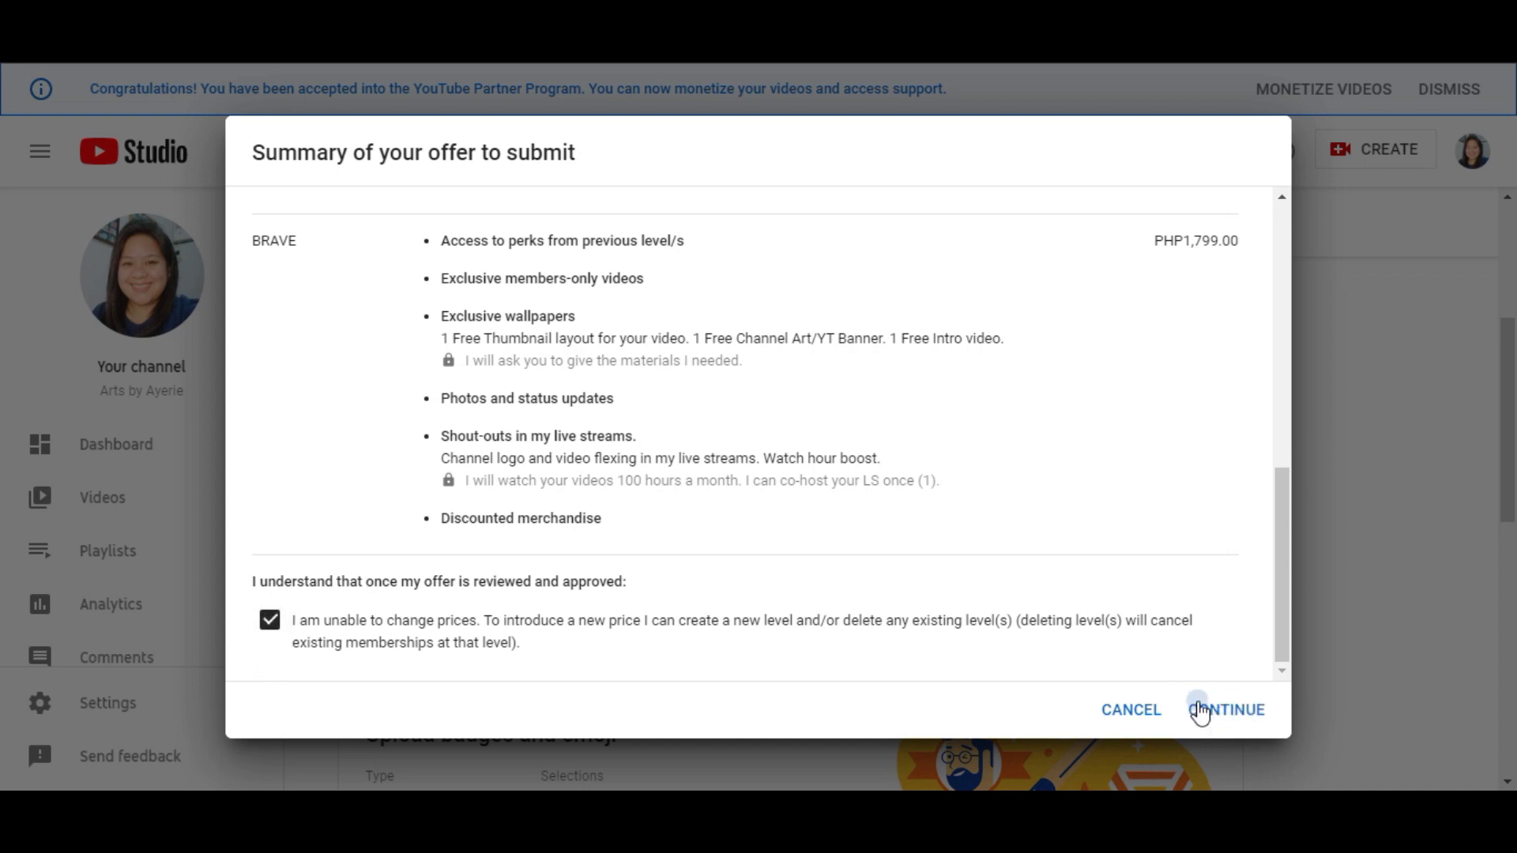
pyautogui.click(1200, 710)
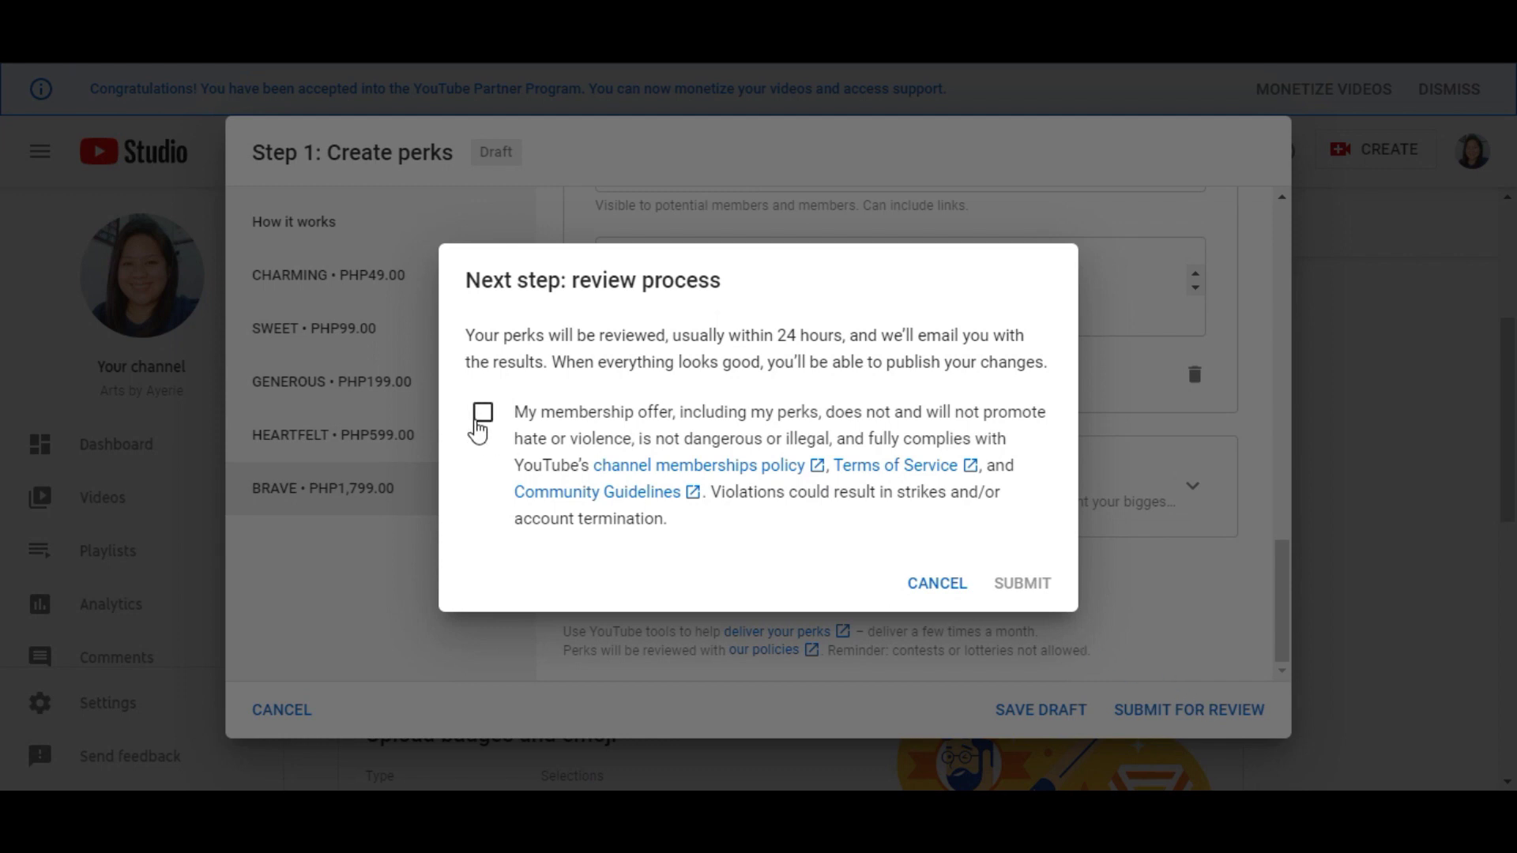
pyautogui.click(481, 414)
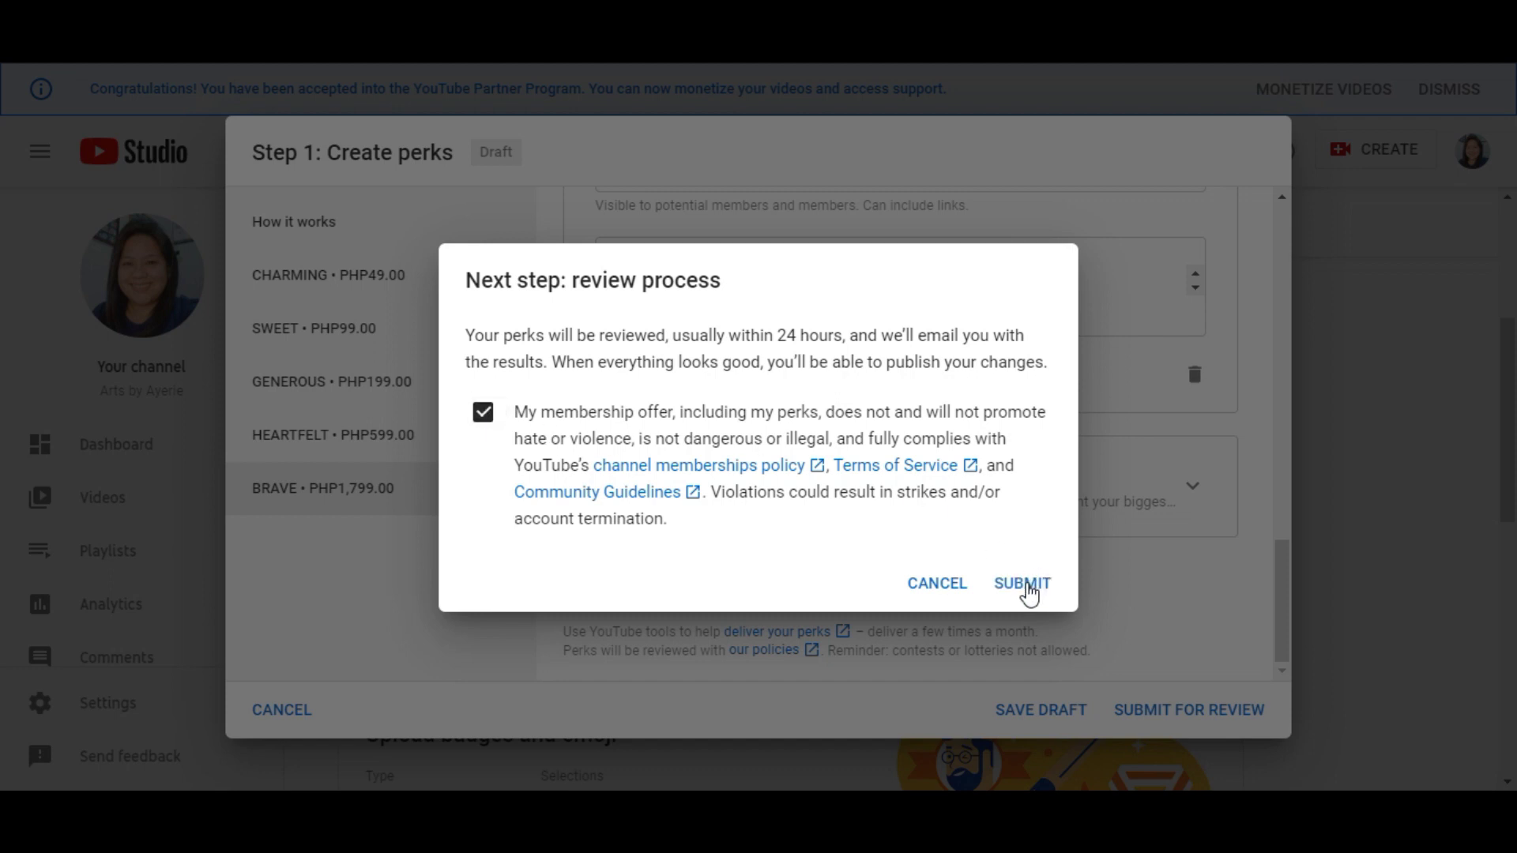
# Step: Submit the membership offer for review and close the notice about what is being reviewed
pyautogui.click(1026, 586)
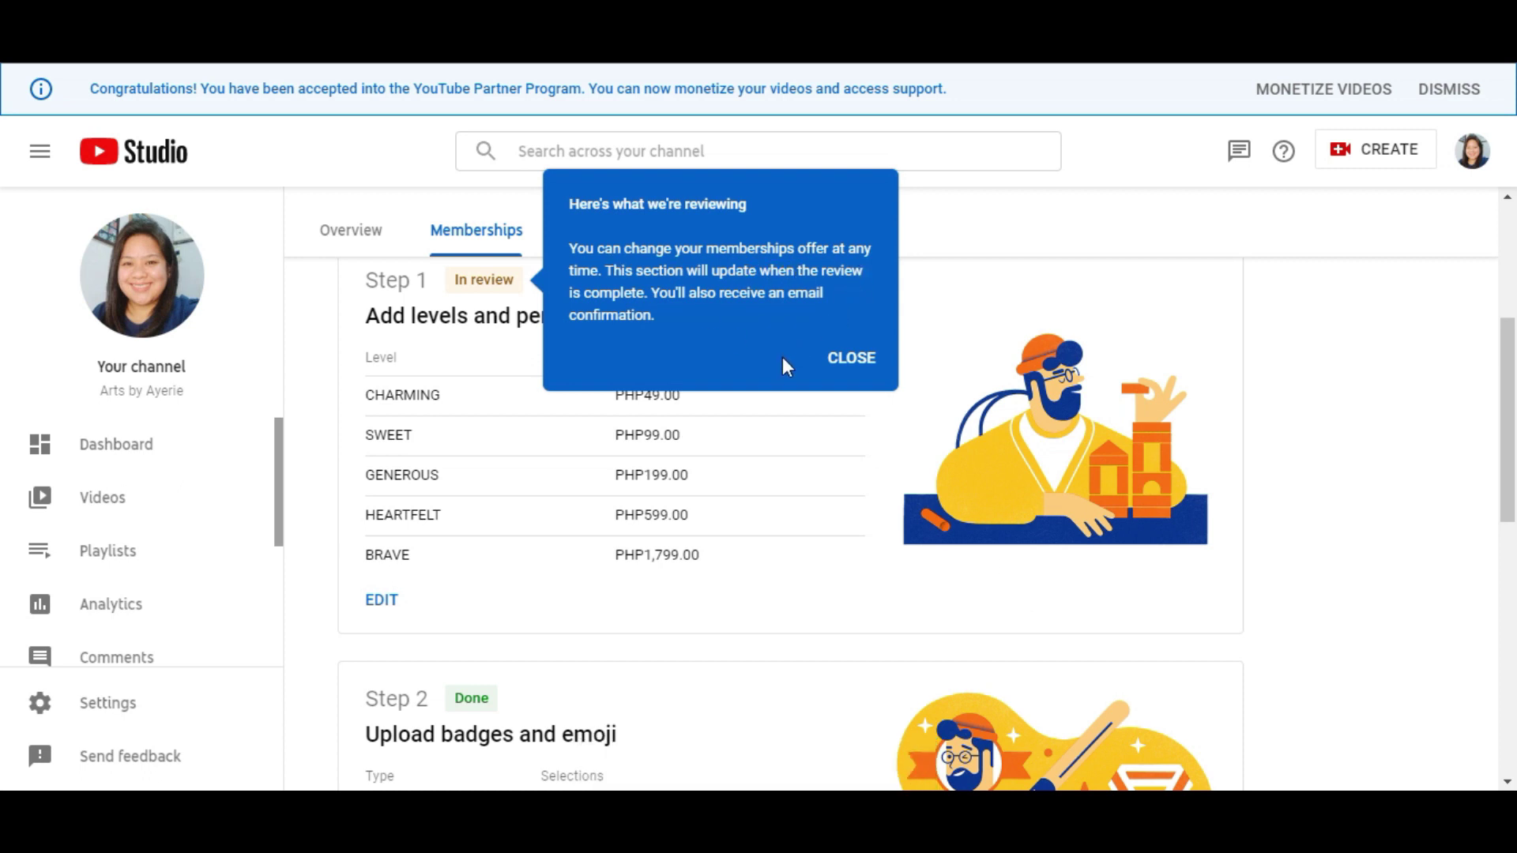
pyautogui.click(852, 359)
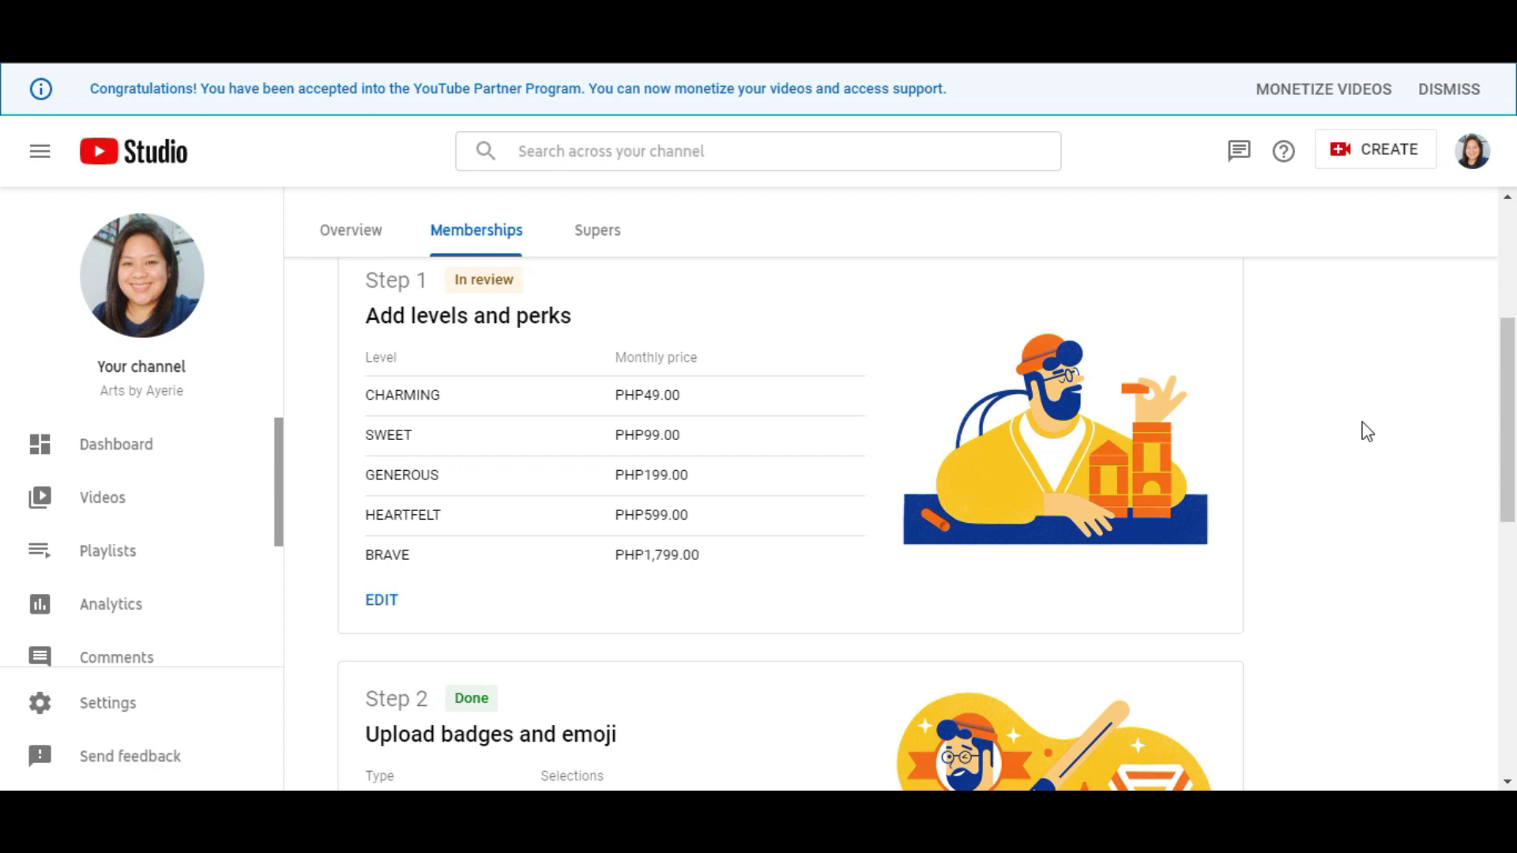
# Step: Look over the membership setup steps, open the badges and emoji for editing, and check the New member badge's edit option
pyautogui.moveTo(1506, 329); pyautogui.dragTo(1510, 605)
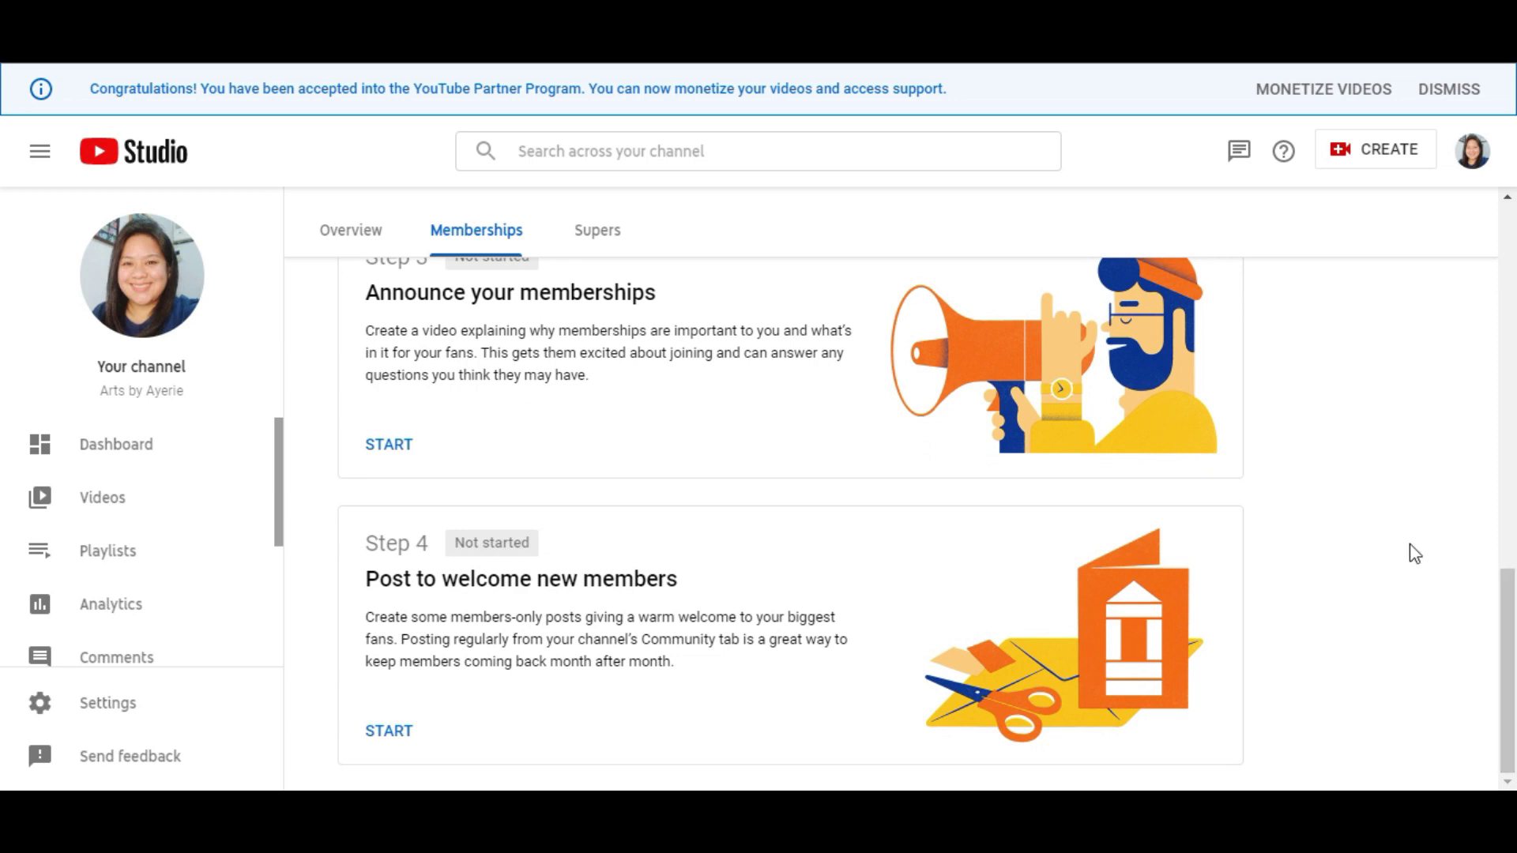
pyautogui.scroll(15, 1405, 542)
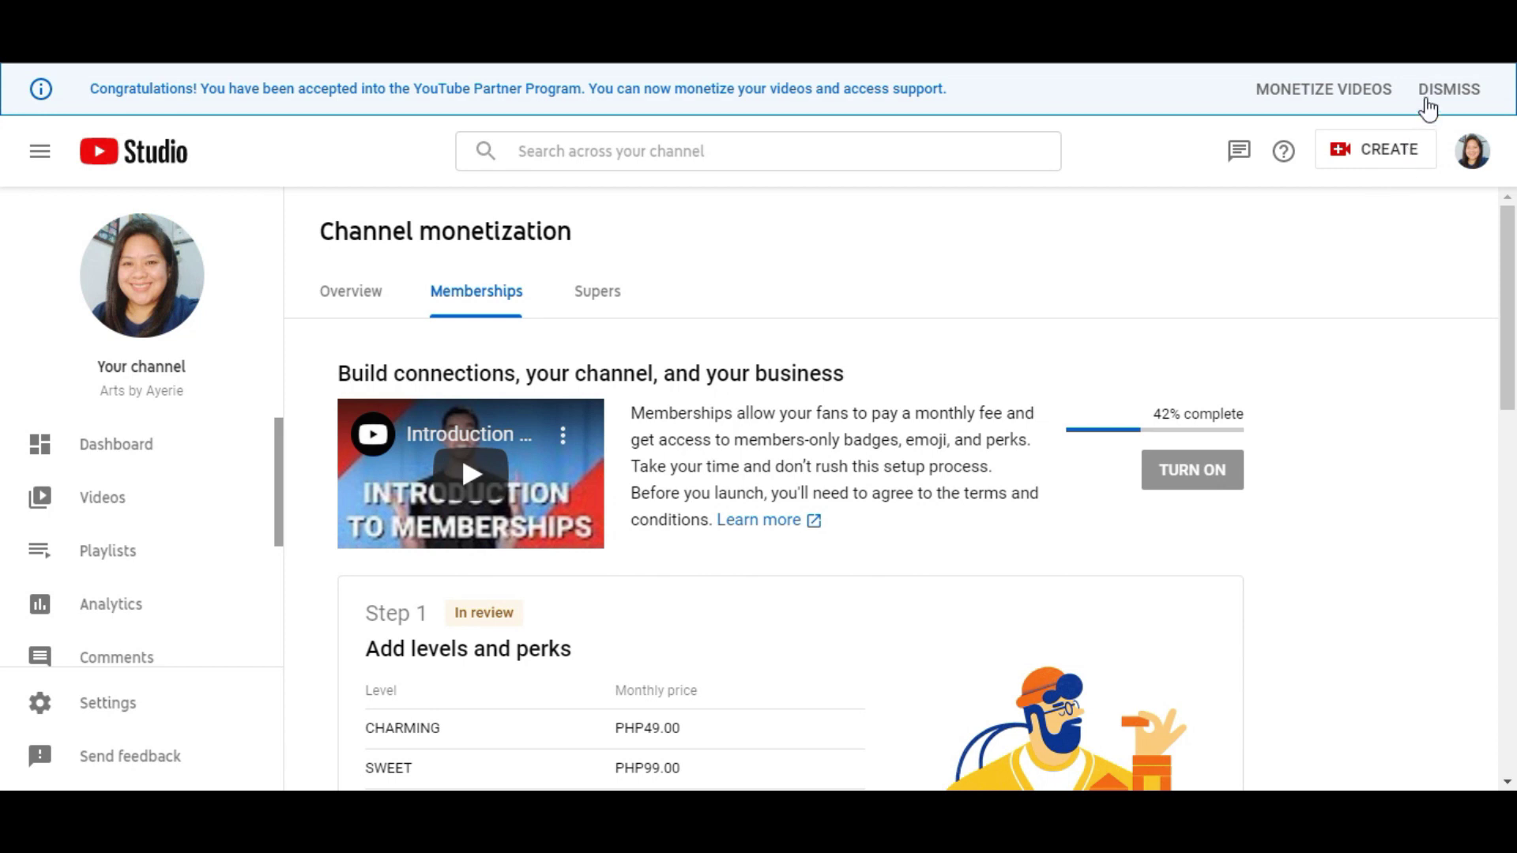
pyautogui.scroll(-8, 699, 666)
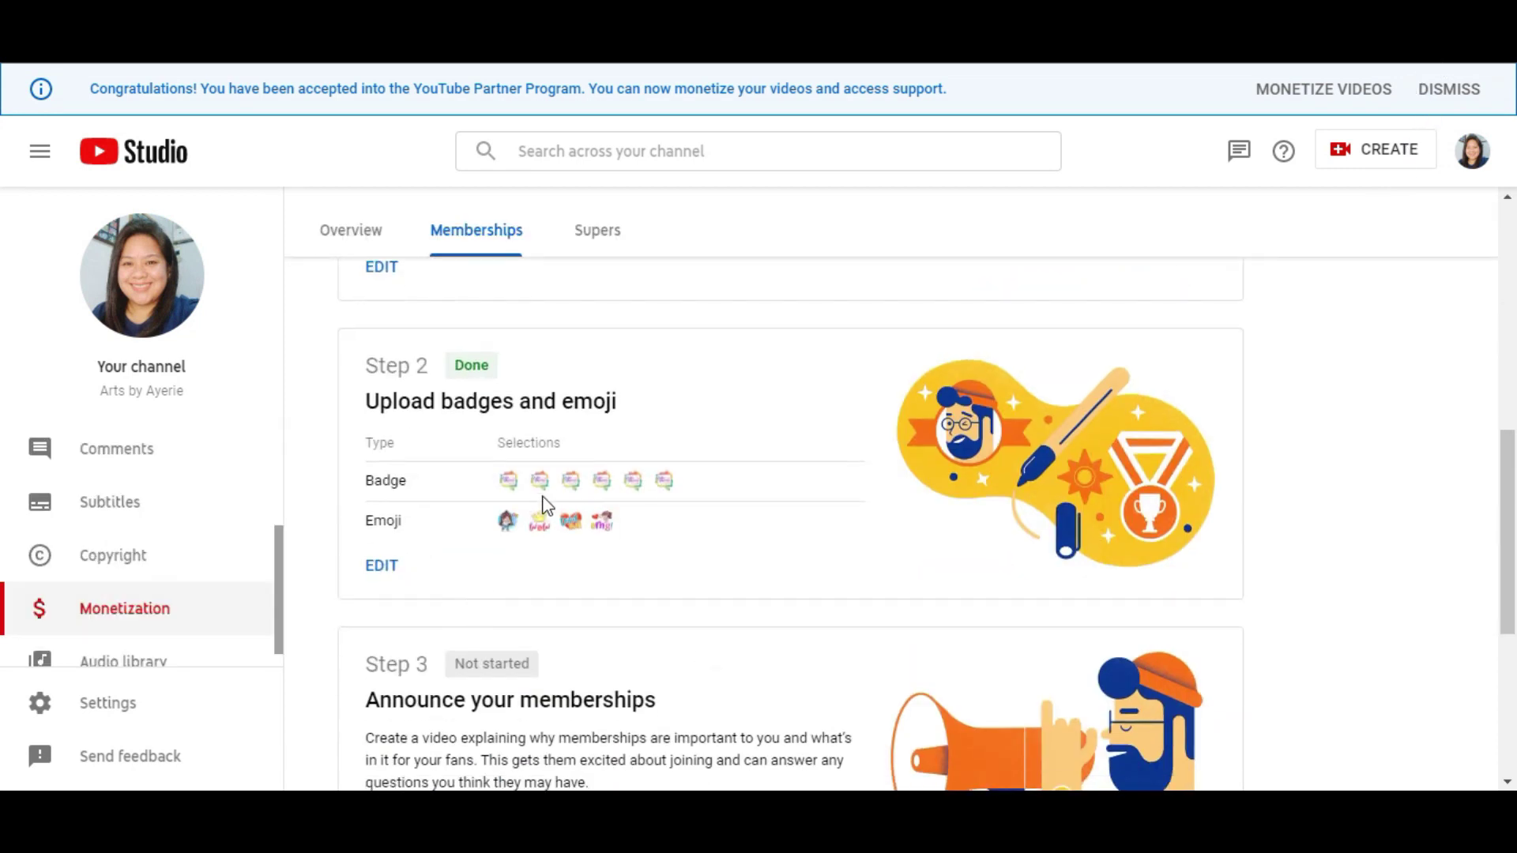
pyautogui.click(390, 568)
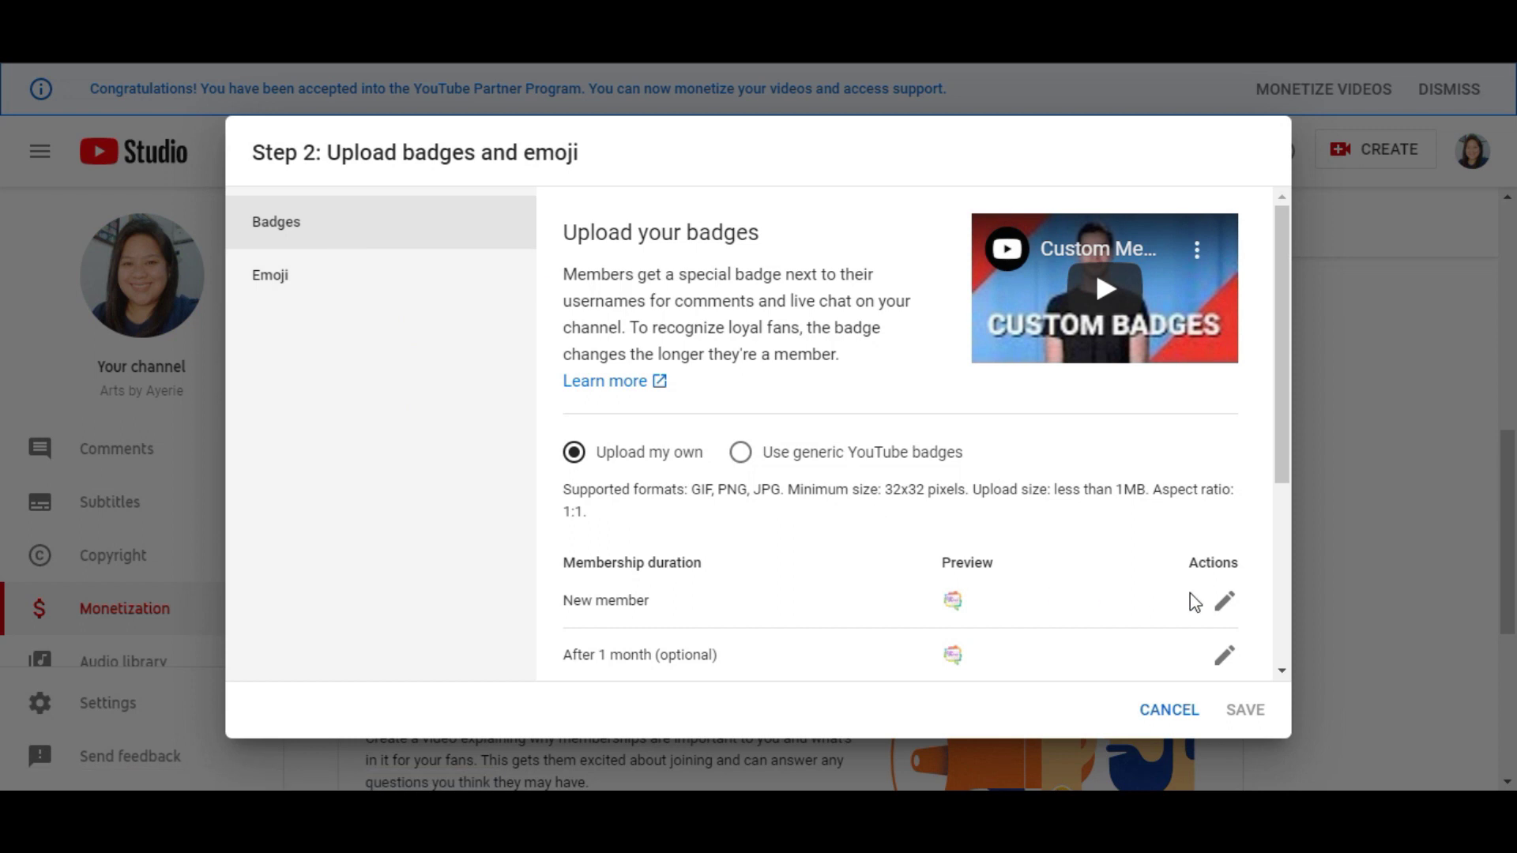
pyautogui.click(1223, 602)
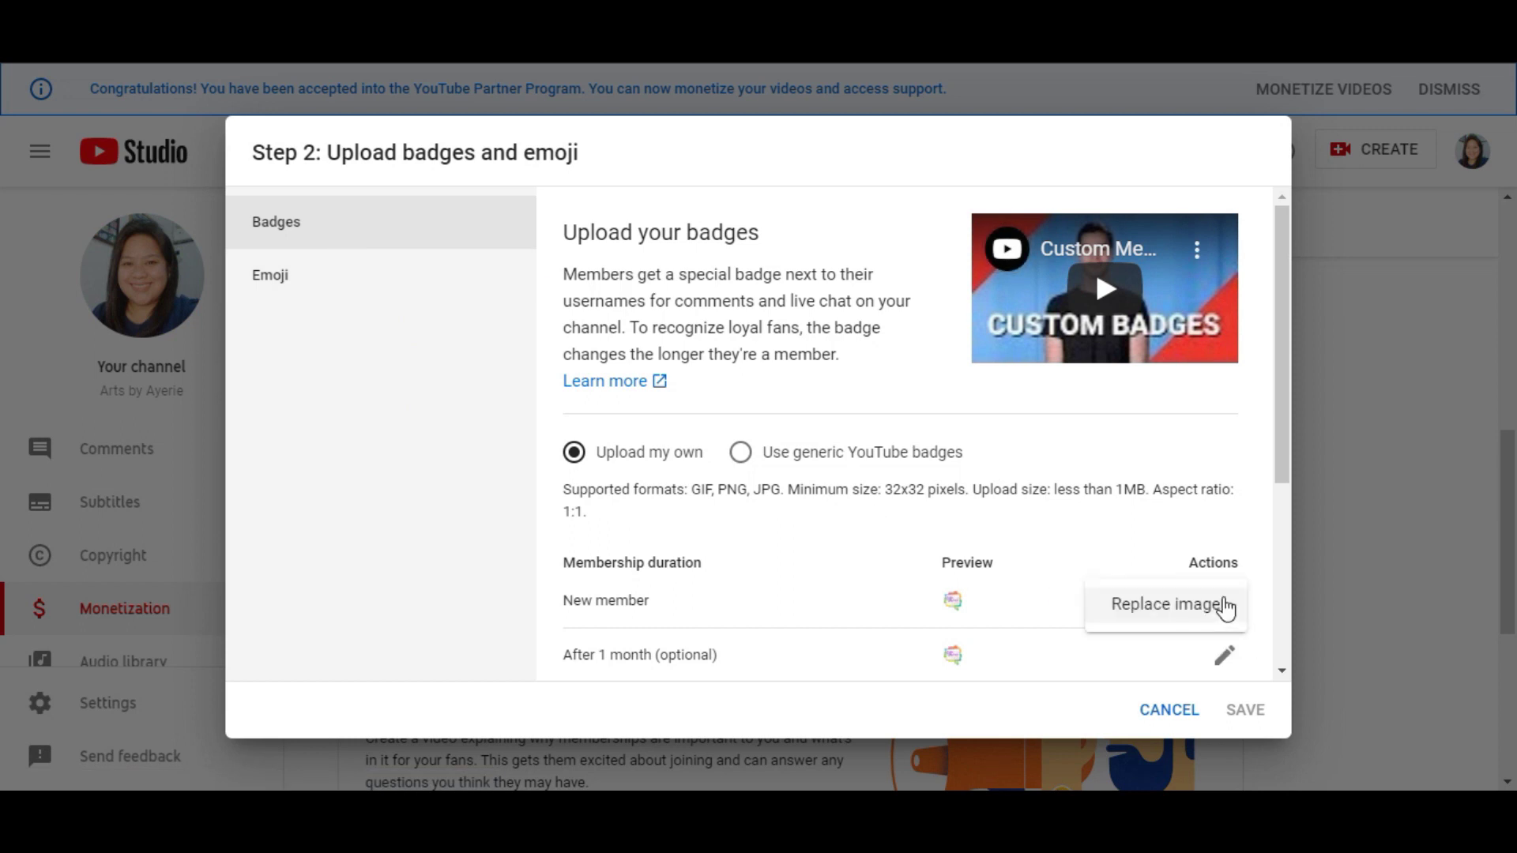
pyautogui.click(1154, 556)
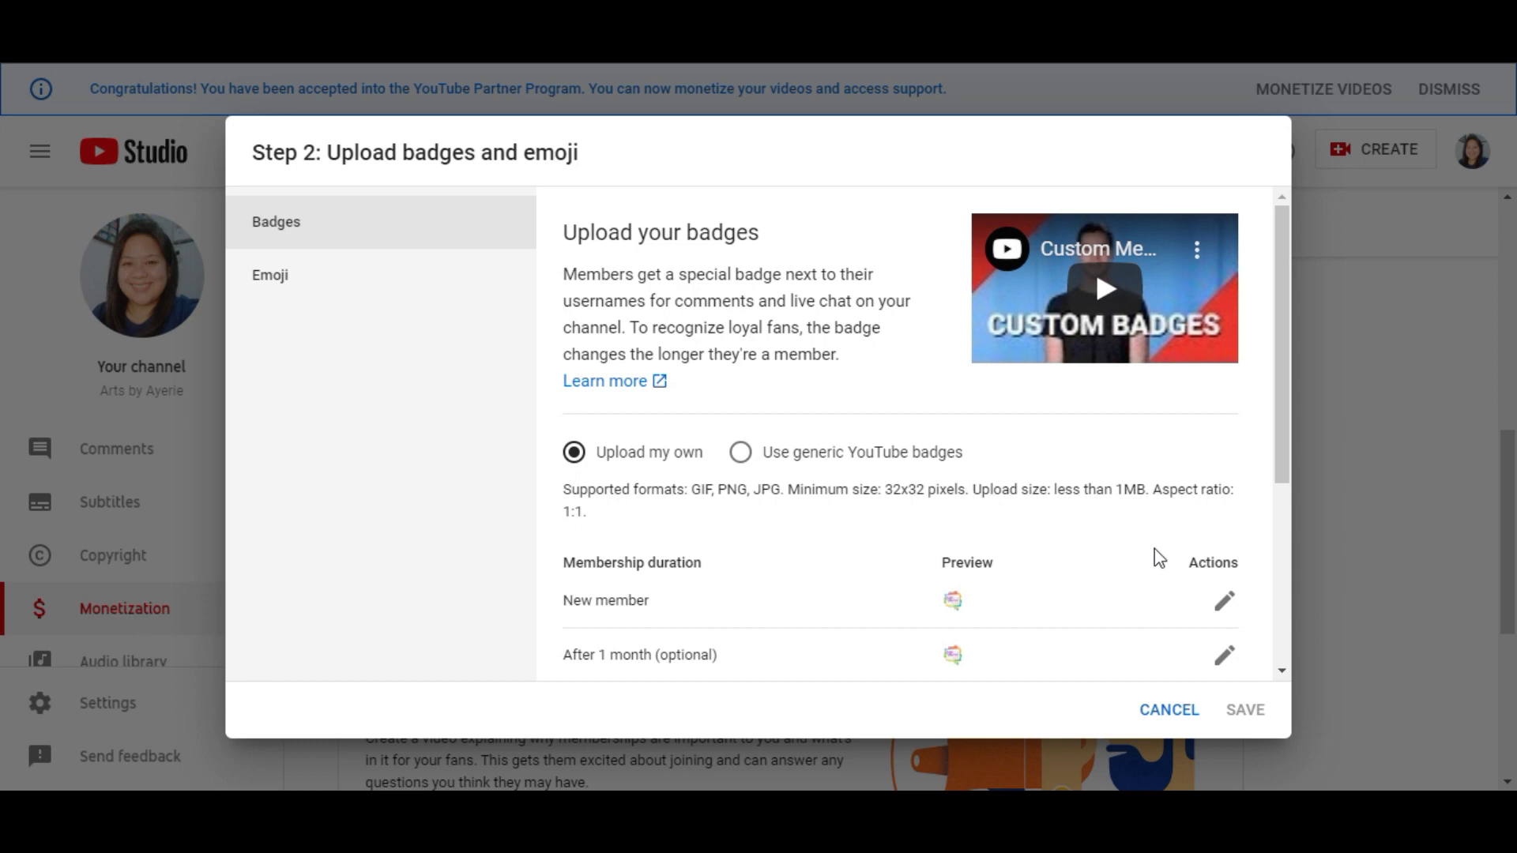
# Step: Replace the After 1 month badge with the image s1 from the EMOJIS folder inside YT
pyautogui.scroll(-1, 1162, 557)
pyautogui.click(1223, 553)
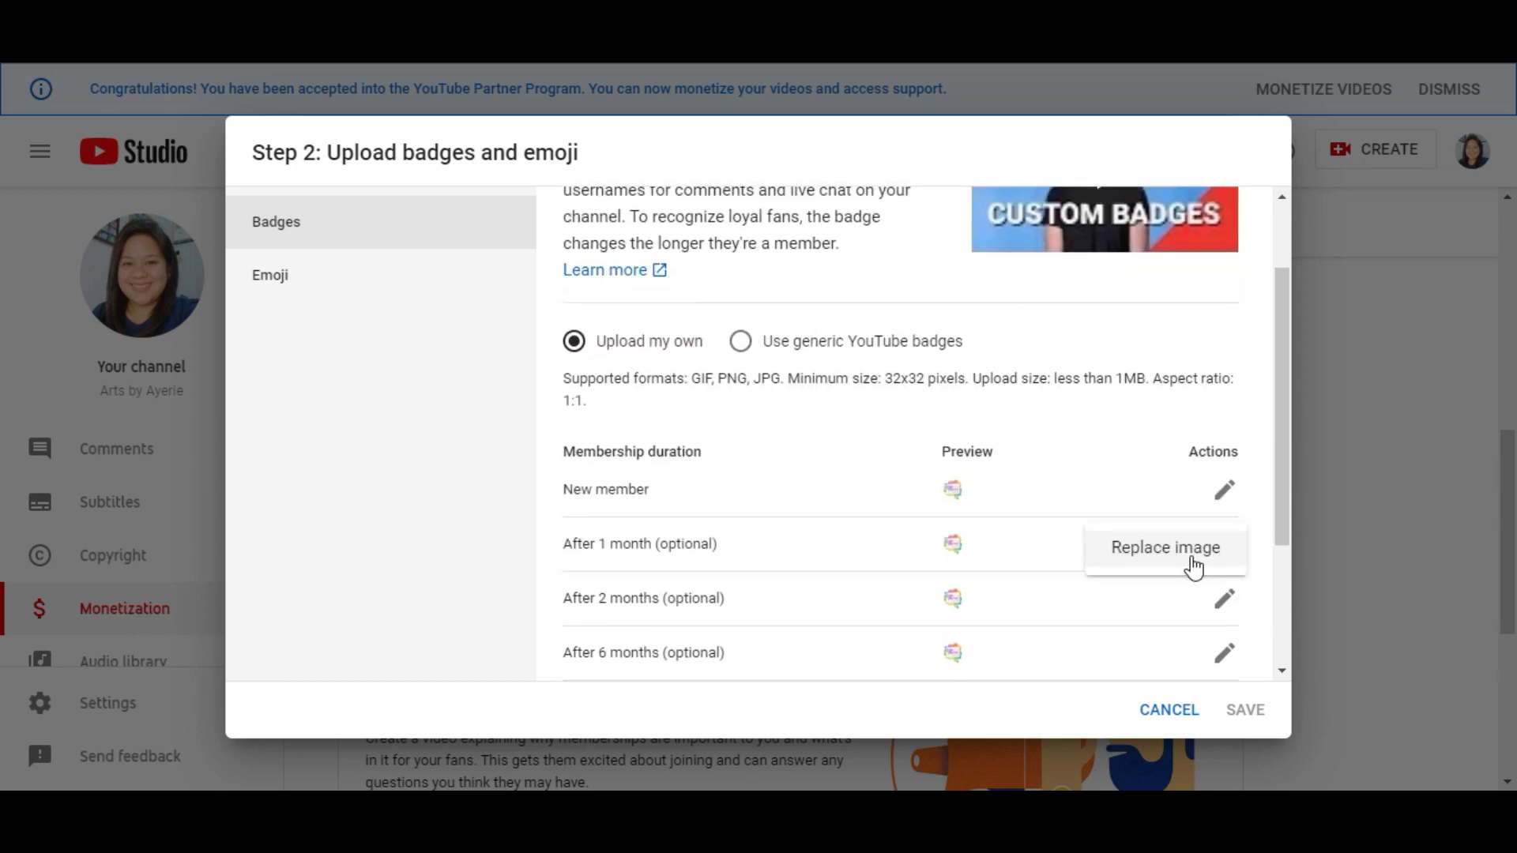
pyautogui.click(1192, 560)
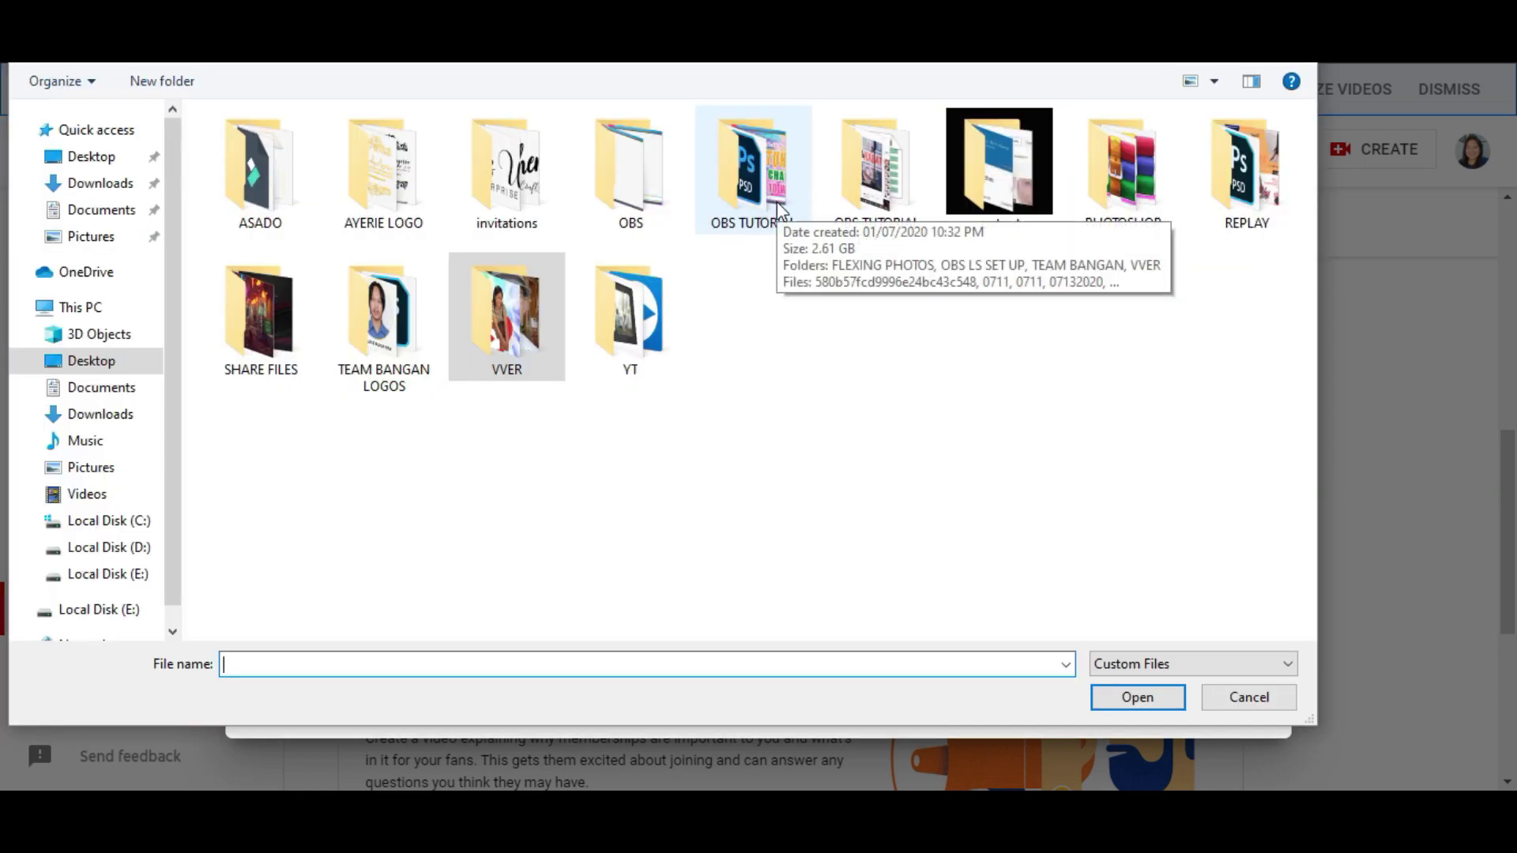
pyautogui.doubleClick(630, 316)
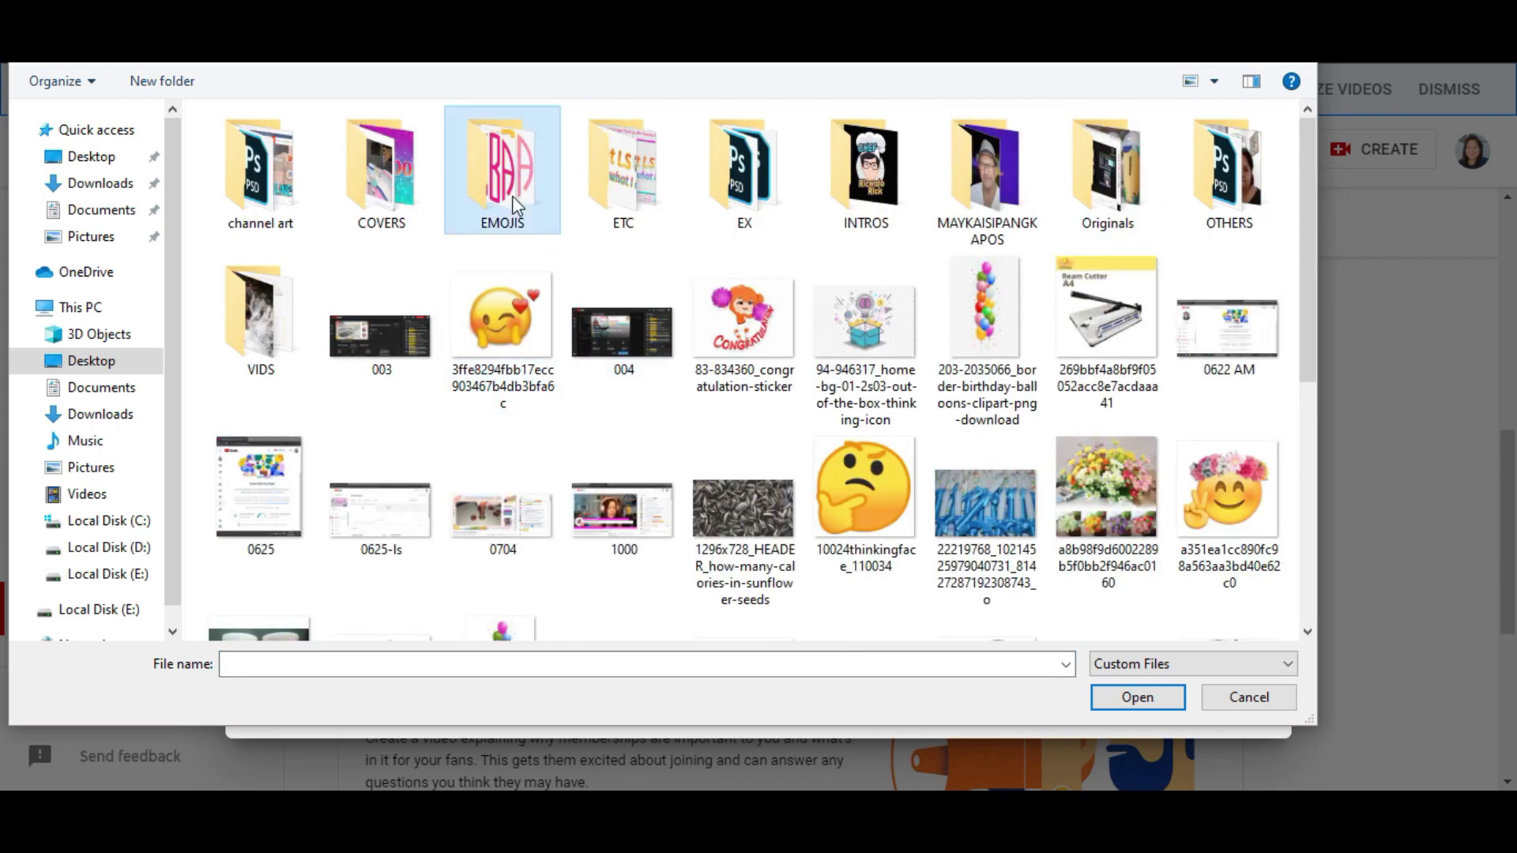
pyautogui.doubleClick(502, 170)
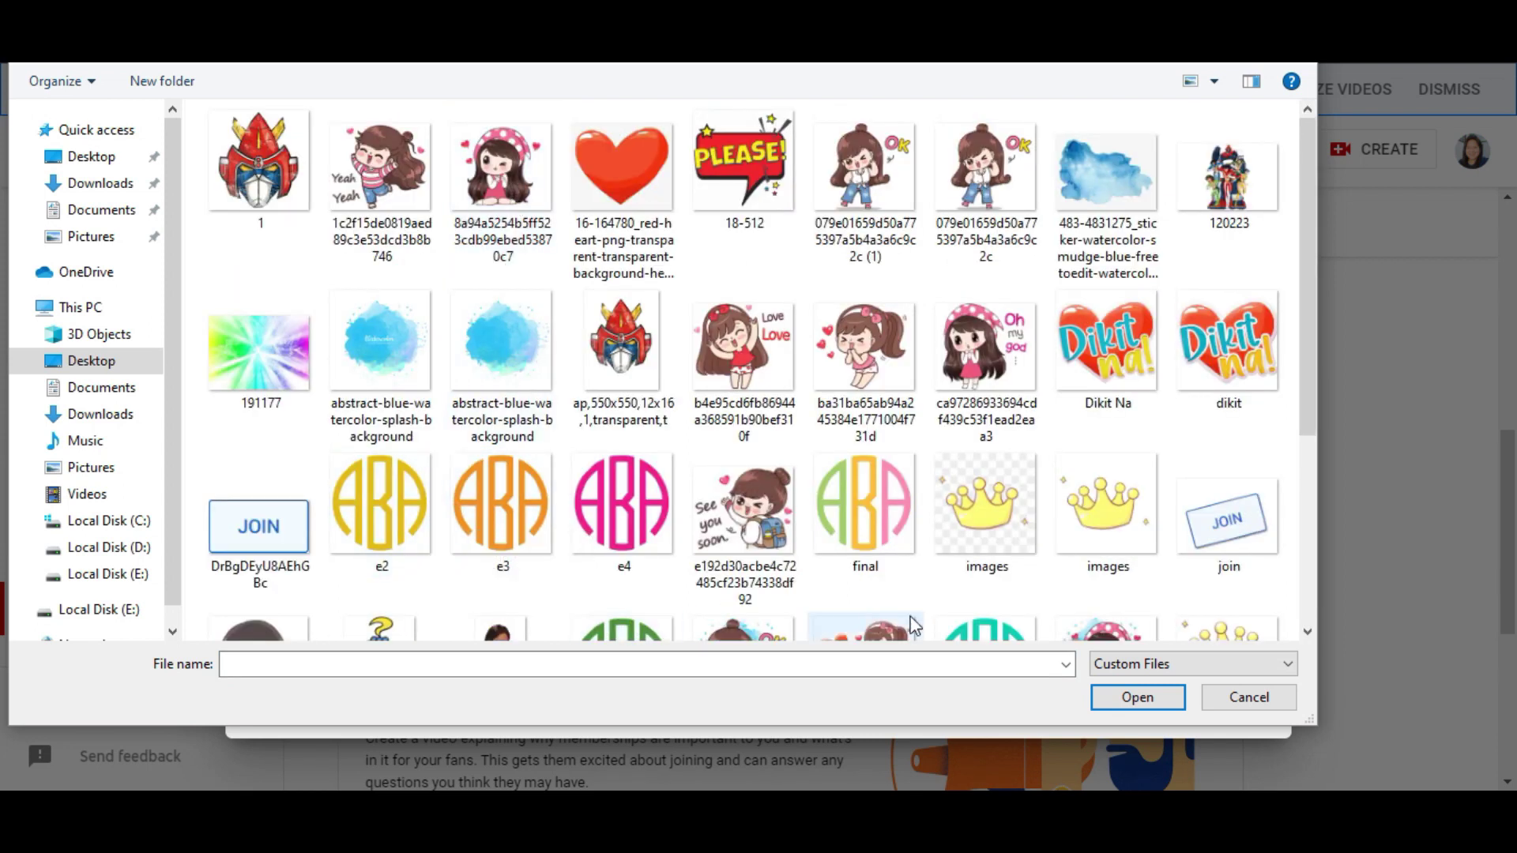
pyautogui.click(985, 628)
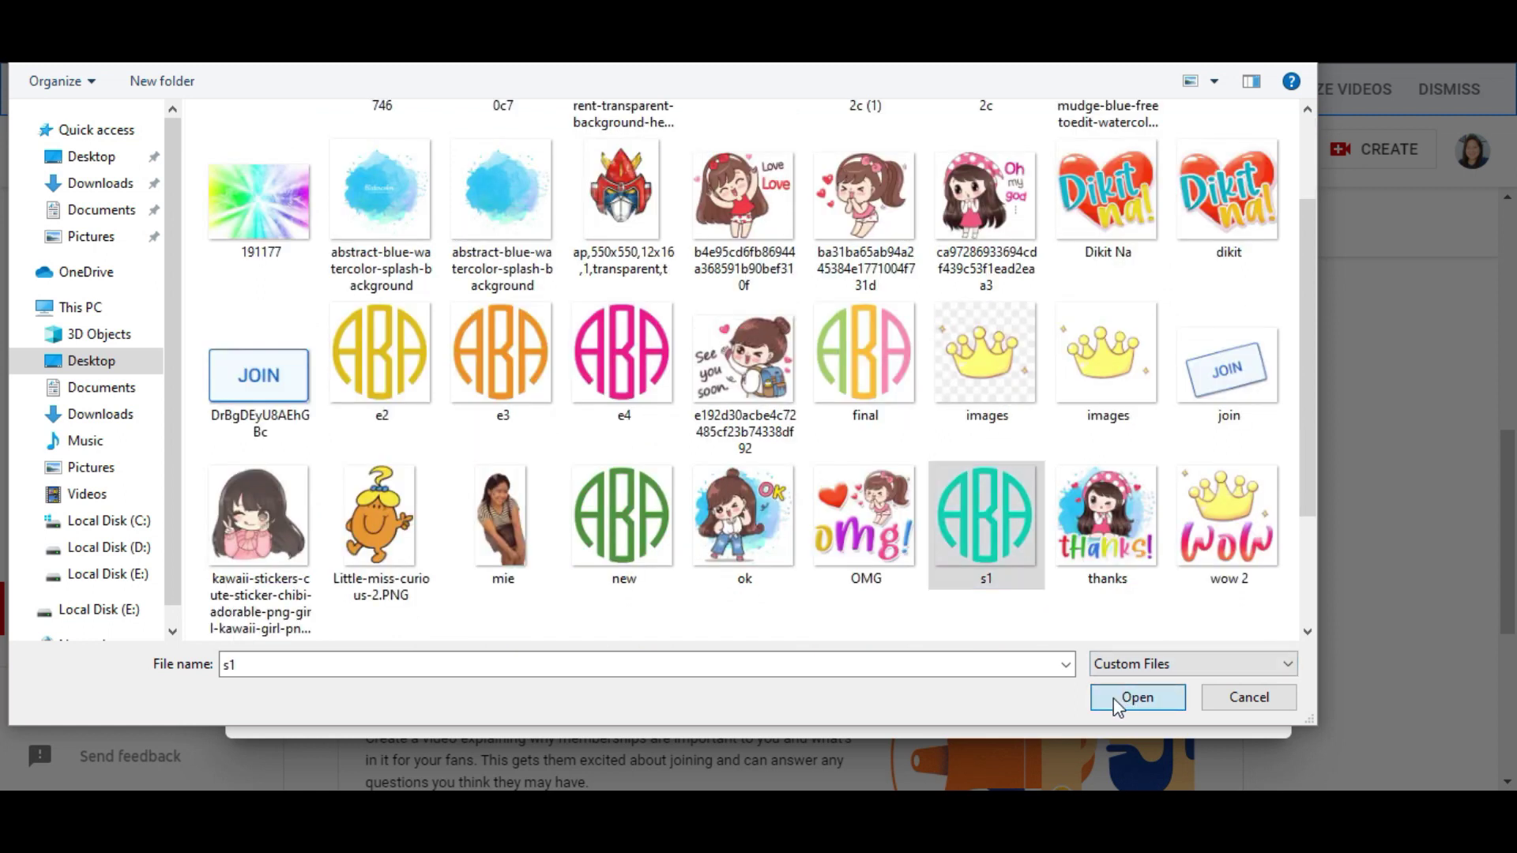
pyautogui.click(1125, 700)
# Step: Replace the After 2 months badge with the image e2
pyautogui.click(1223, 601)
pyautogui.click(1160, 607)
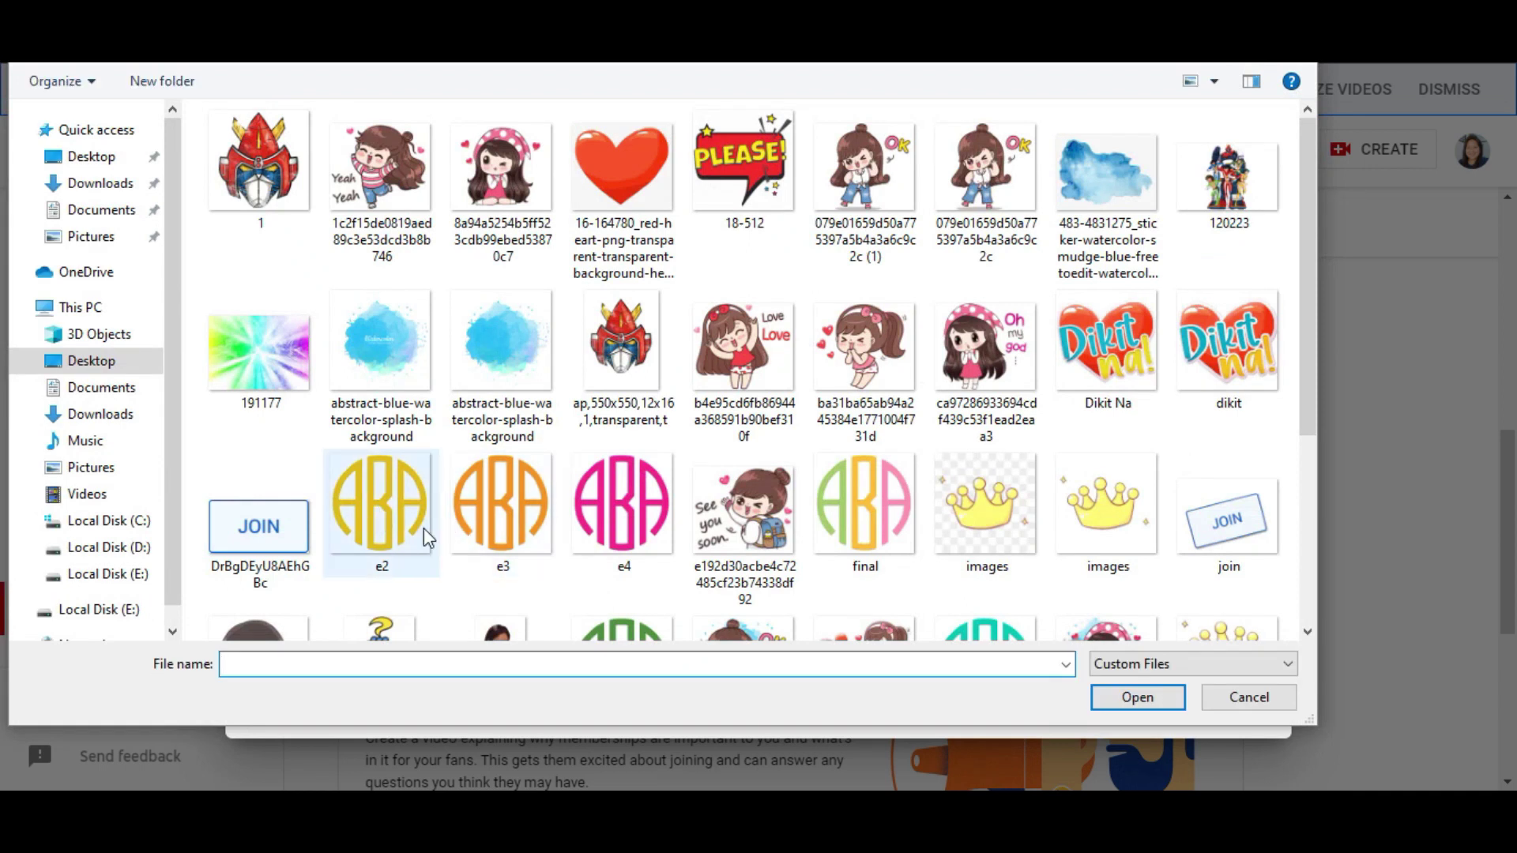
pyautogui.click(395, 541)
pyautogui.click(1110, 692)
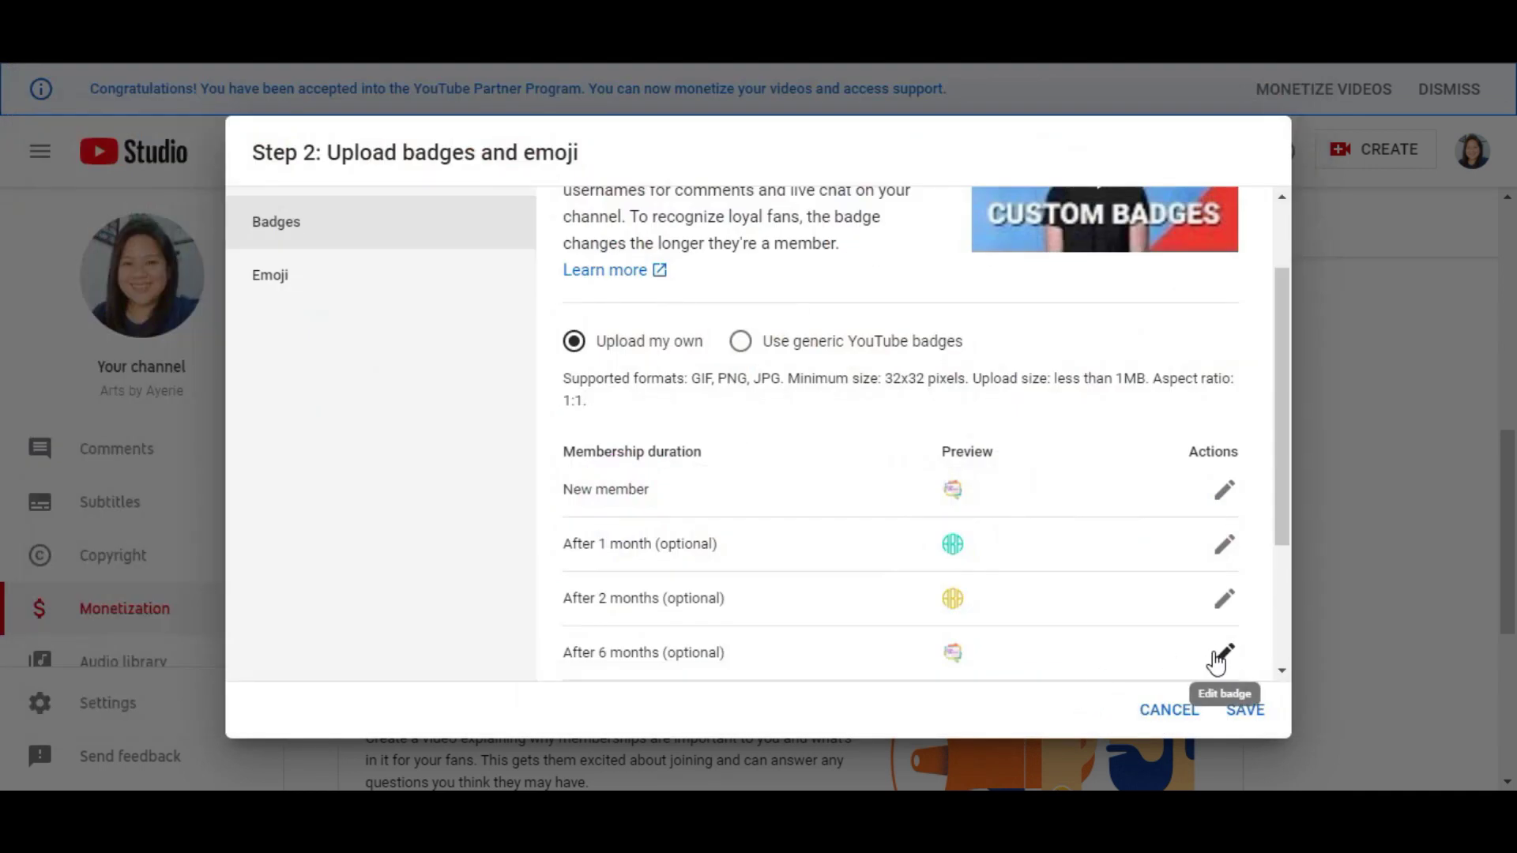
# Step: Replace the After 6 months badge with the image e3
pyautogui.click(1216, 662)
pyautogui.click(1185, 649)
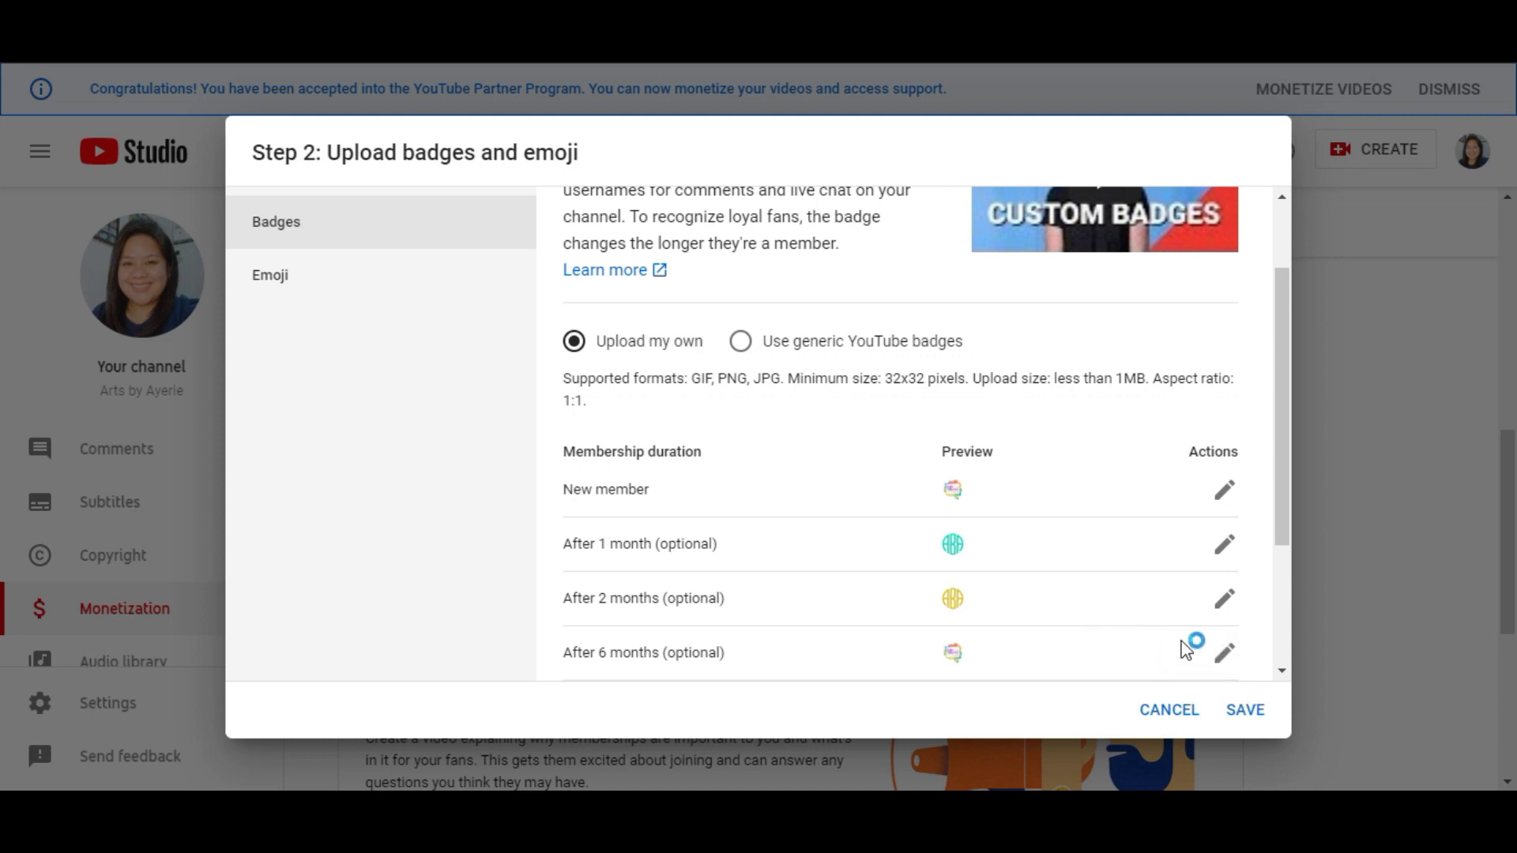
pyautogui.click(510, 518)
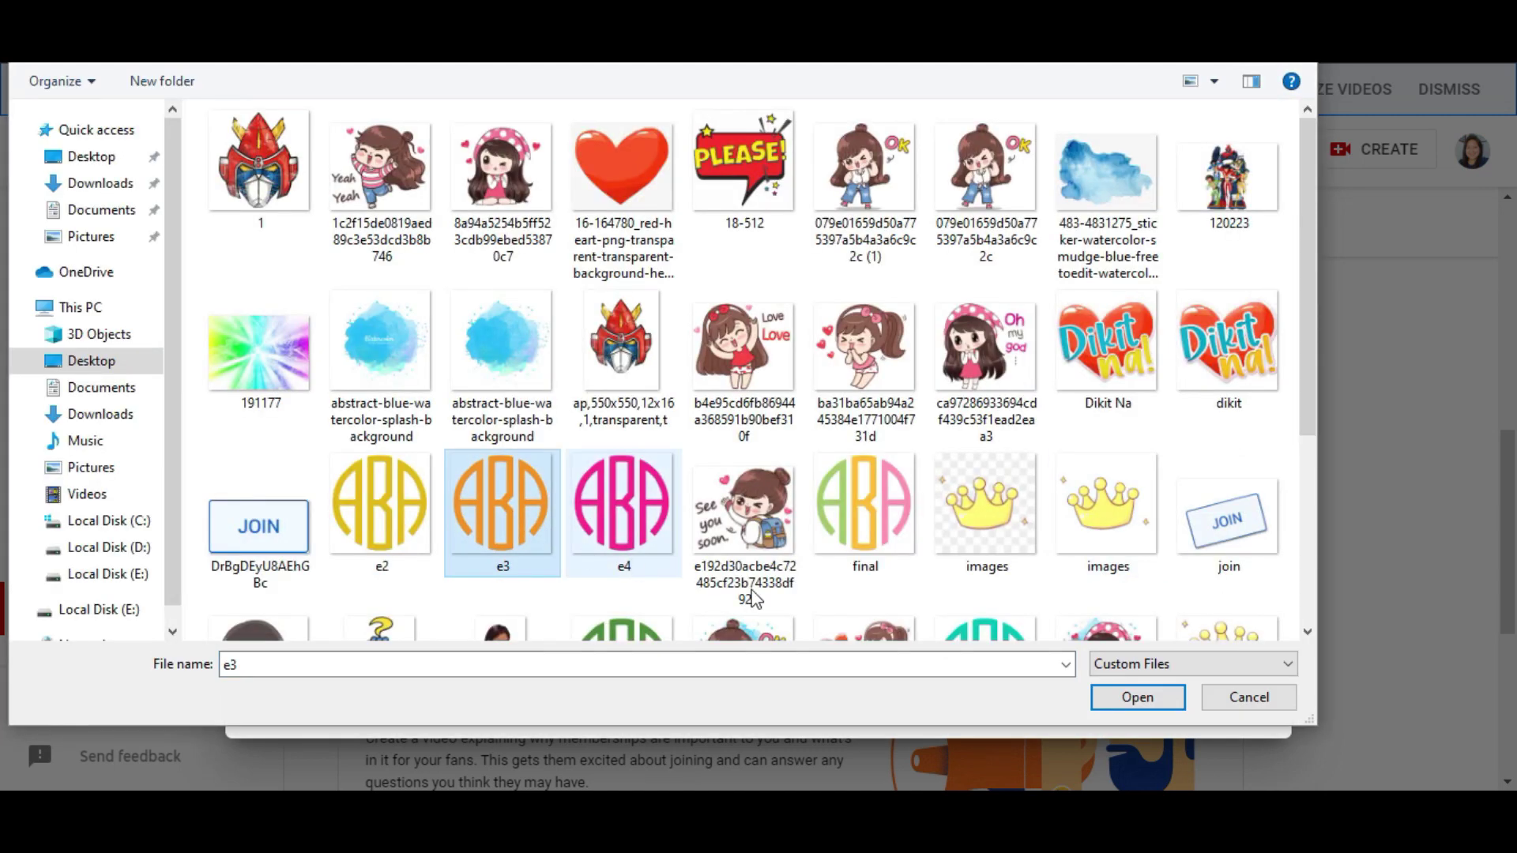
pyautogui.click(1137, 697)
# Step: Replace the After 12 months badge with the image e4
pyautogui.scroll(-4, 1198, 592)
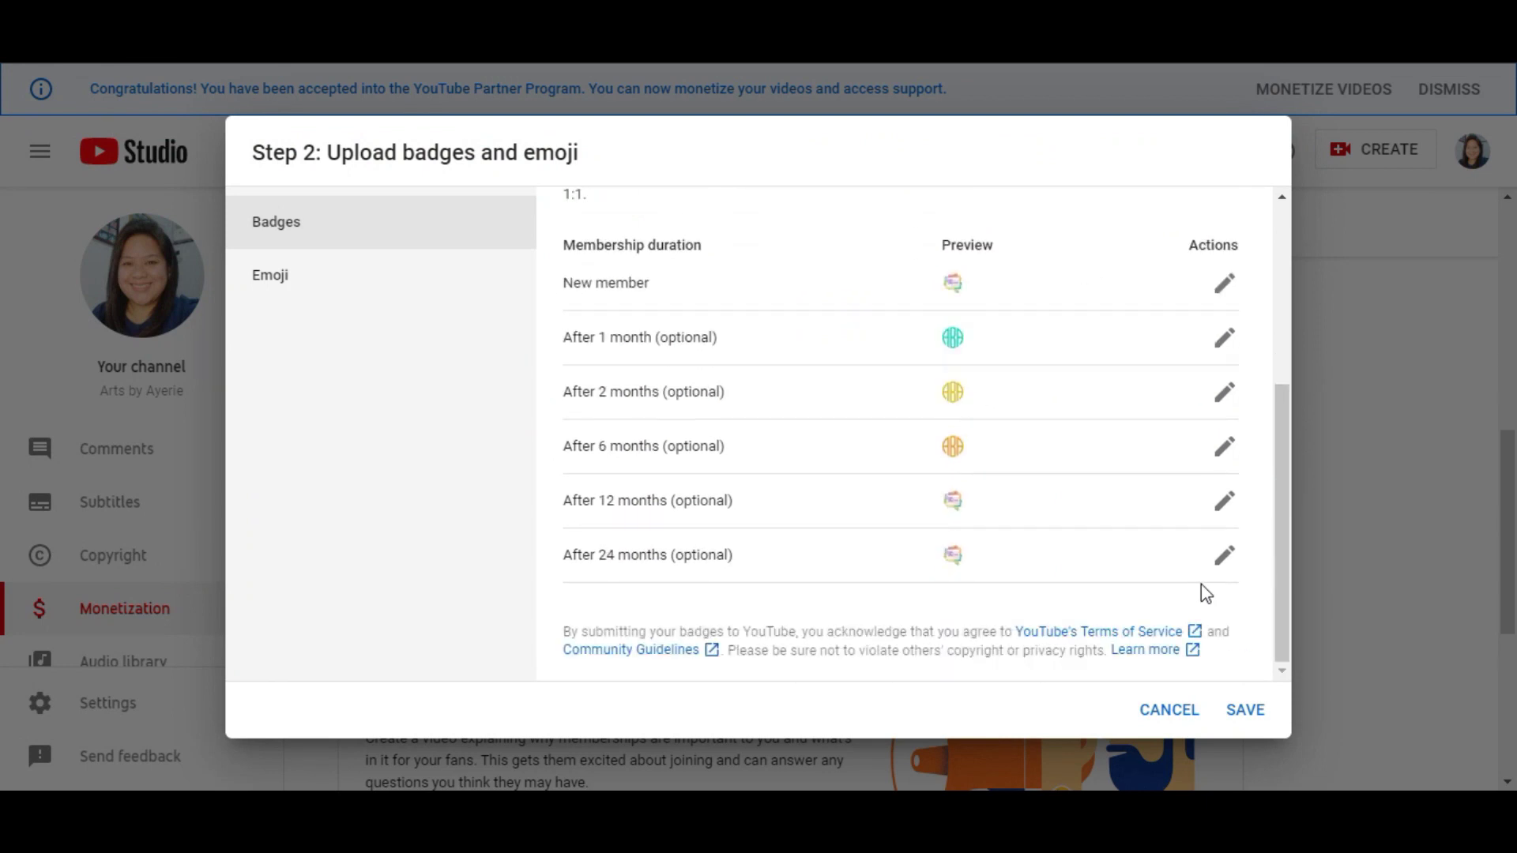
pyautogui.click(1224, 501)
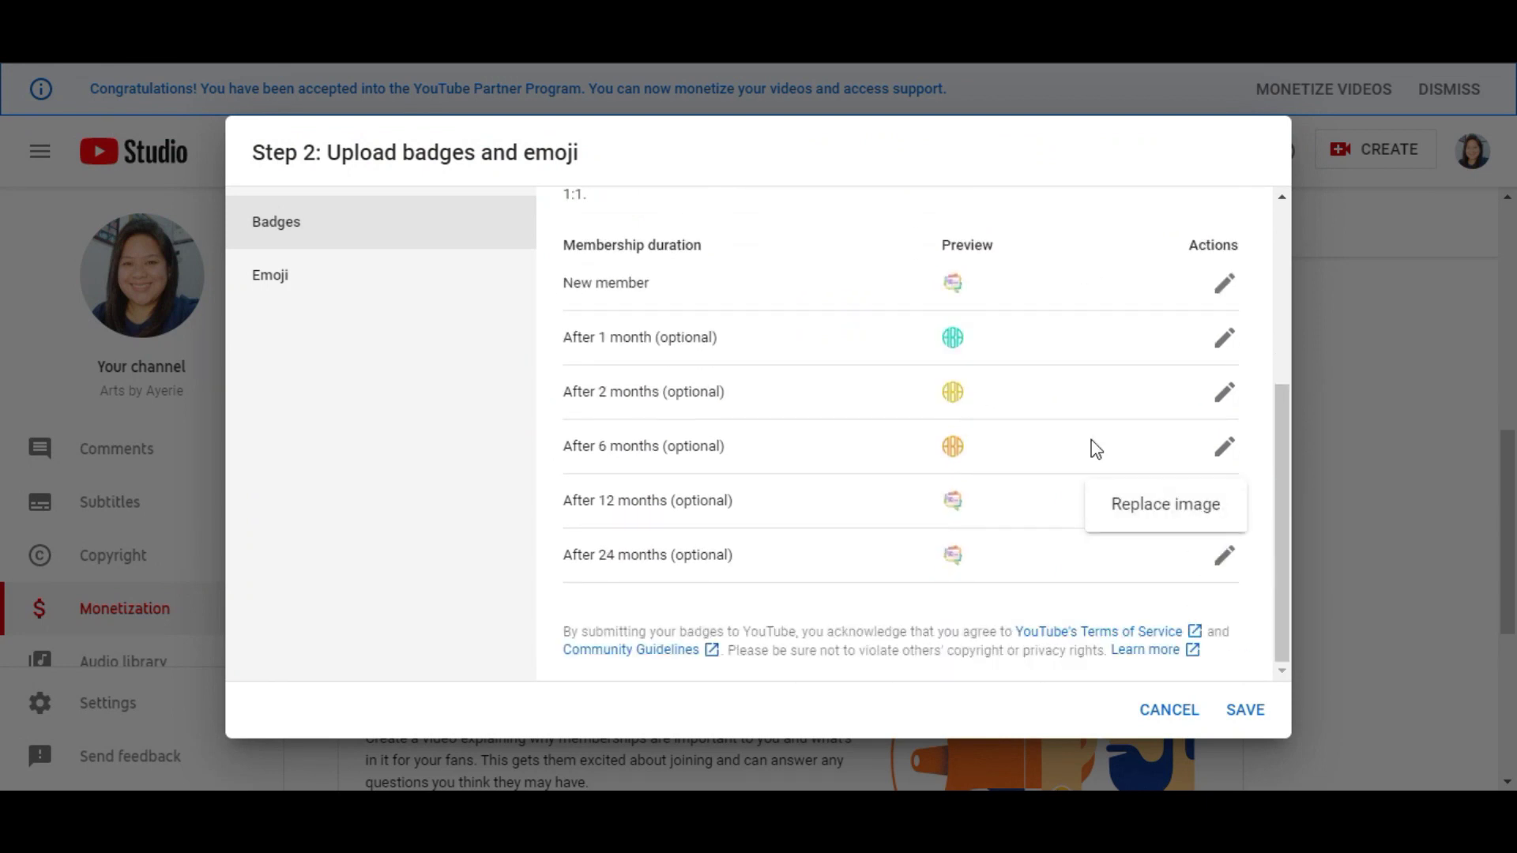
pyautogui.click(1161, 509)
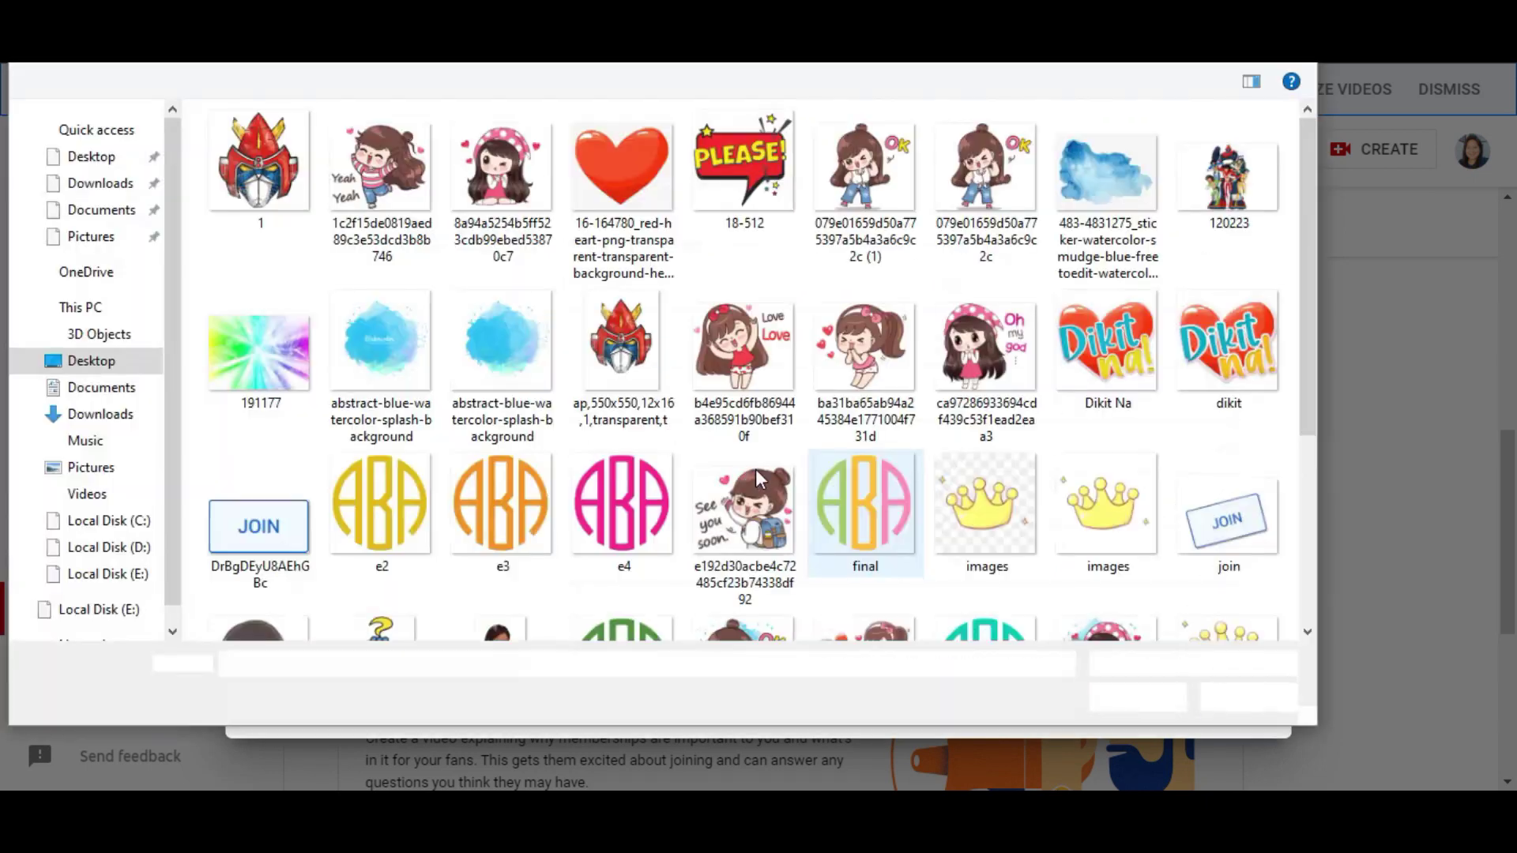
pyautogui.click(618, 517)
pyautogui.click(1136, 699)
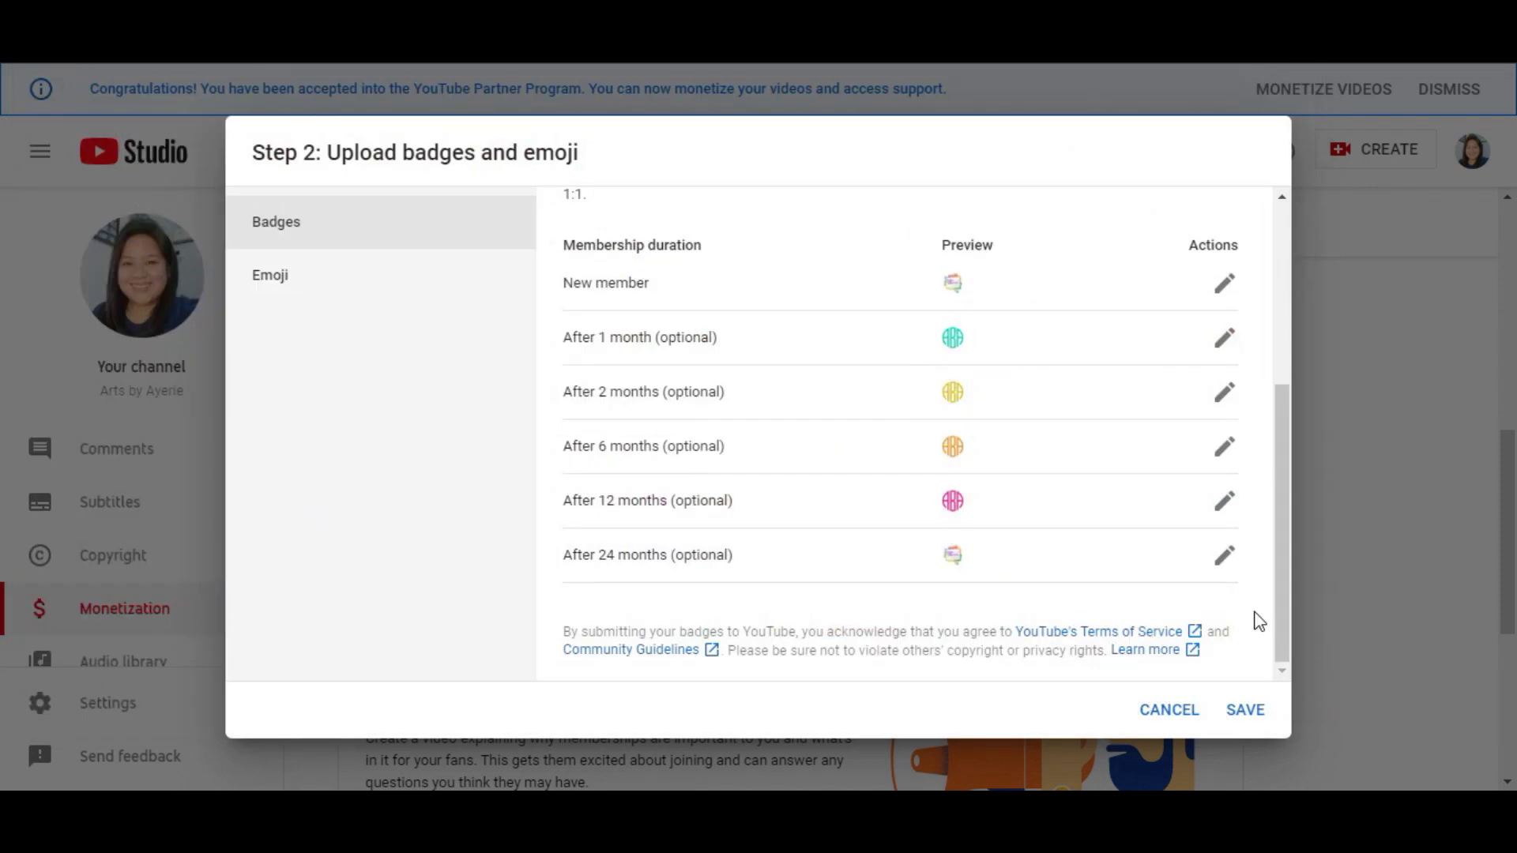
# Step: Replace the After 24 months badge with the image final and save the badges
pyautogui.click(1227, 563)
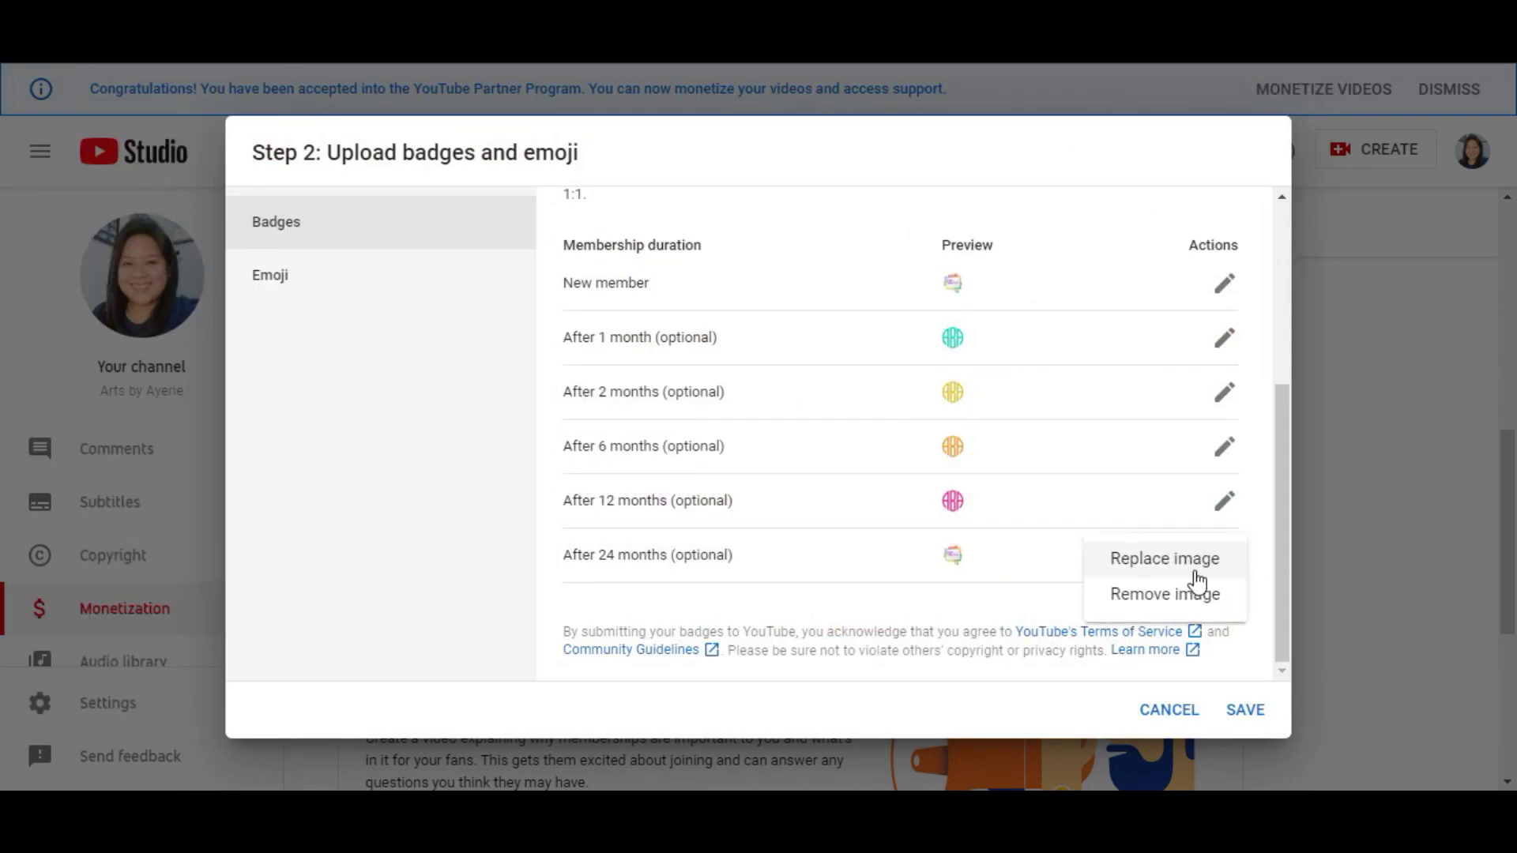
pyautogui.click(1203, 567)
pyautogui.click(836, 524)
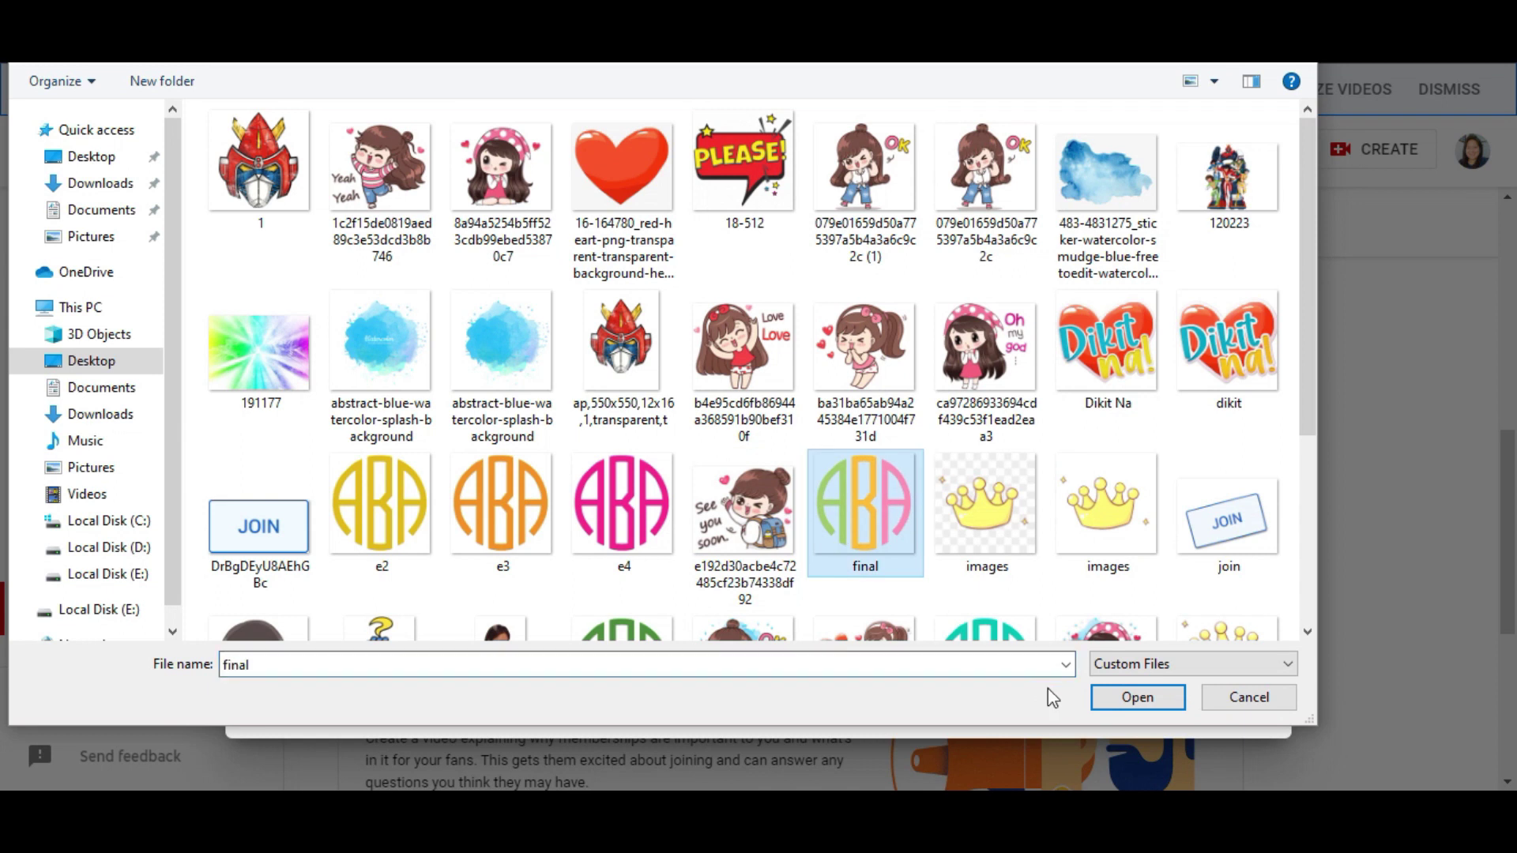
pyautogui.click(1138, 698)
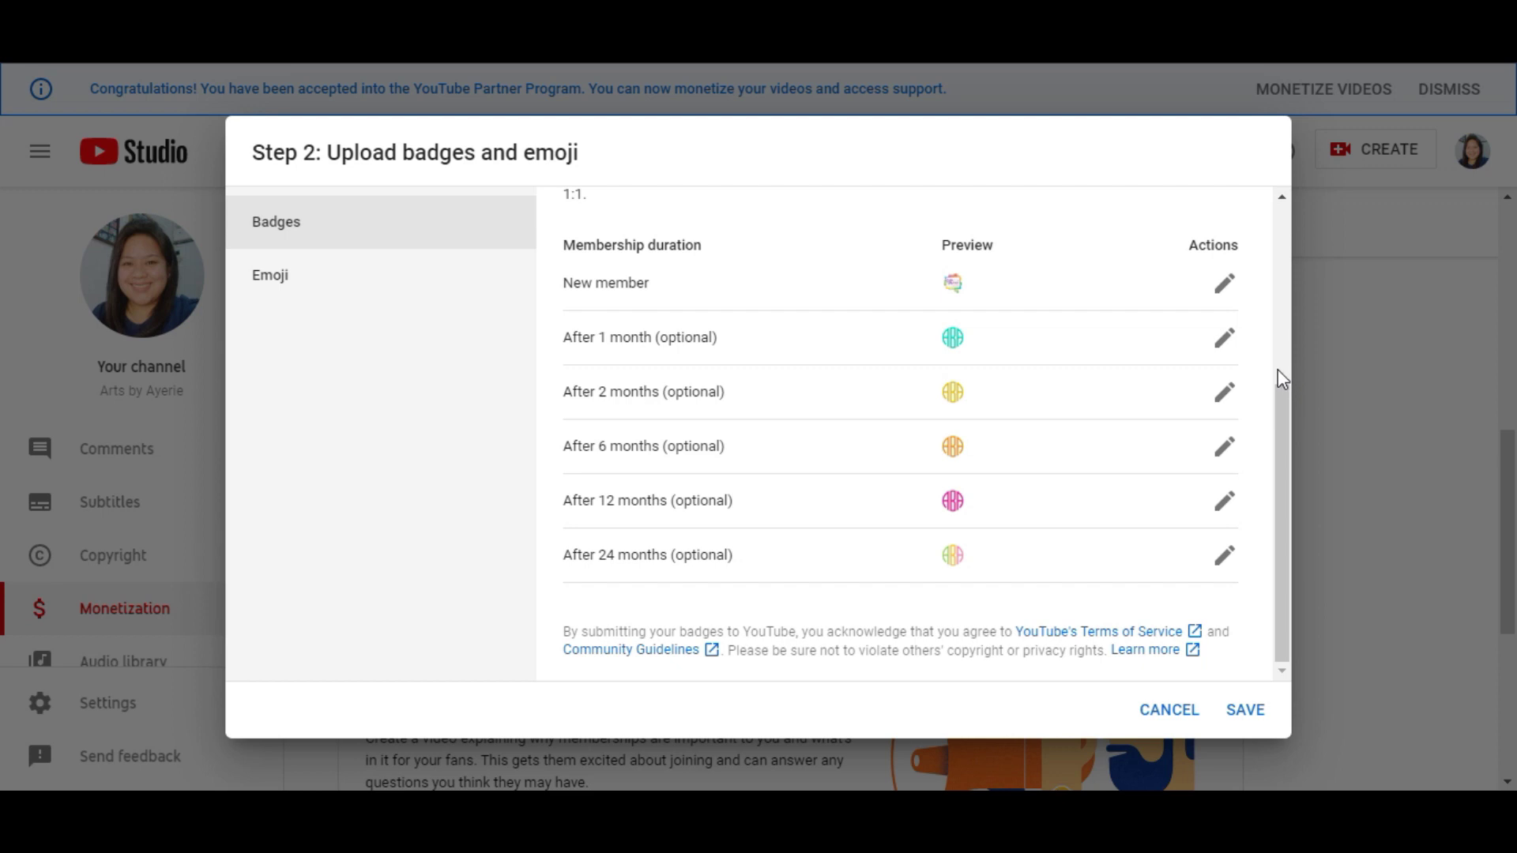
pyautogui.click(1244, 711)
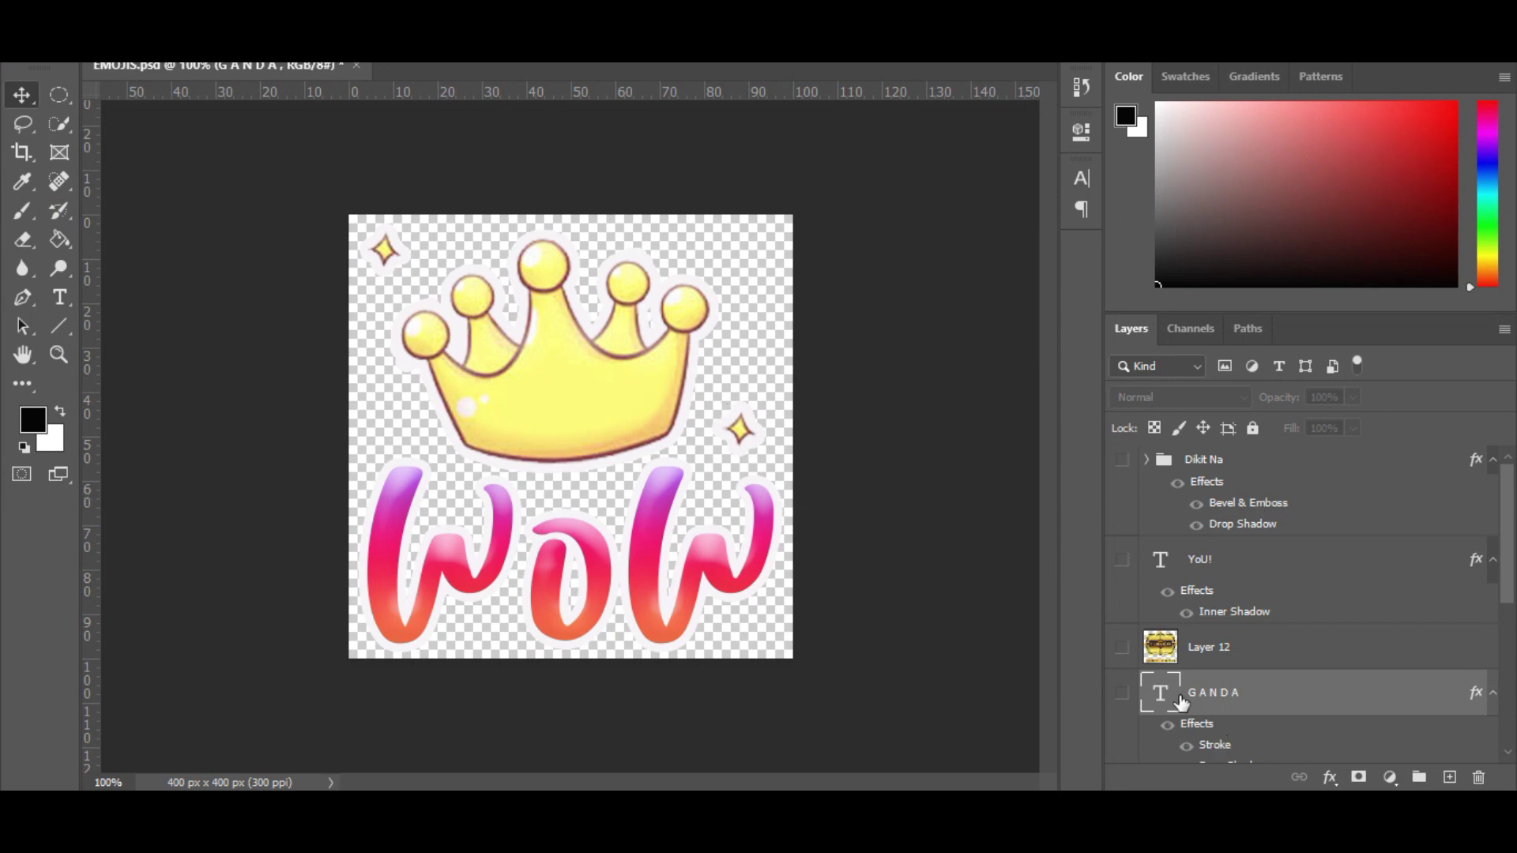
# Step: In Photoshop's EMOJIS.psd, examine the wow group's crown and text layers by toggling their visibility, and hide the group
pyautogui.scroll(-5, 1179, 701)
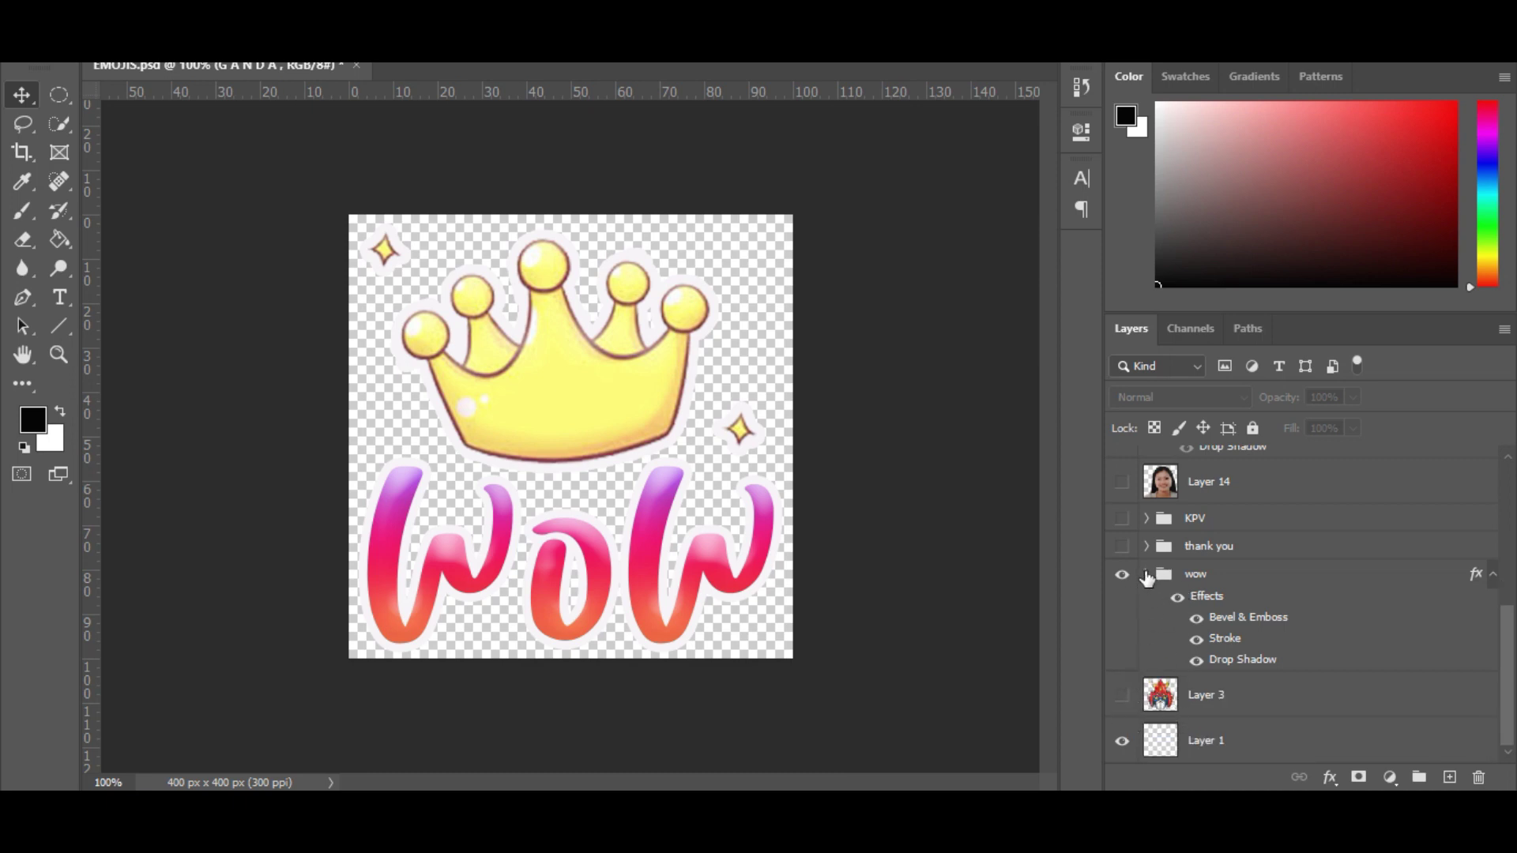
pyautogui.click(1146, 575)
pyautogui.click(1125, 698)
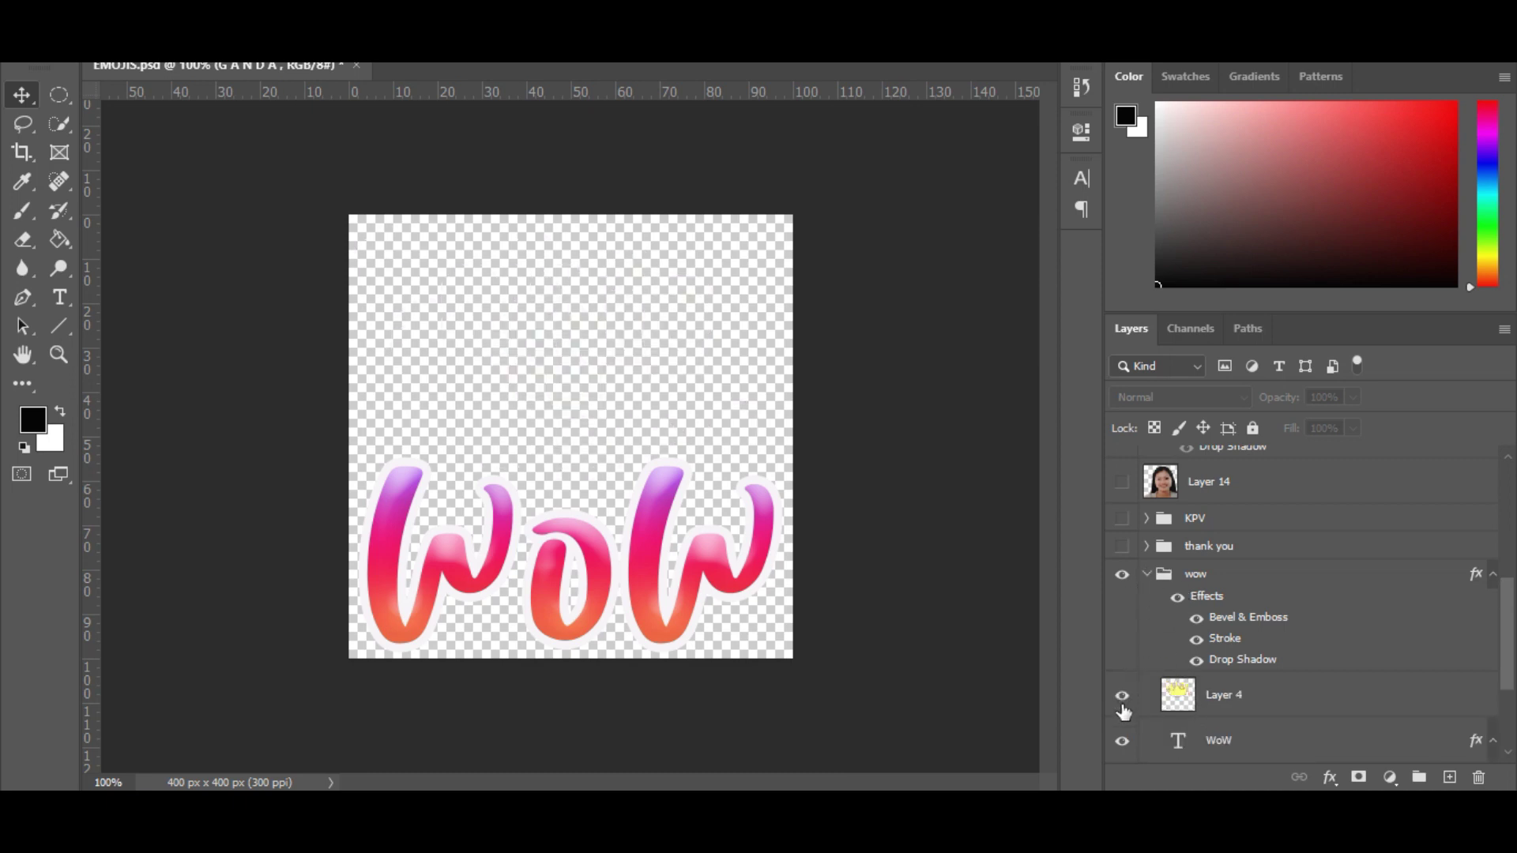
pyautogui.click(1121, 743)
pyautogui.click(1121, 742)
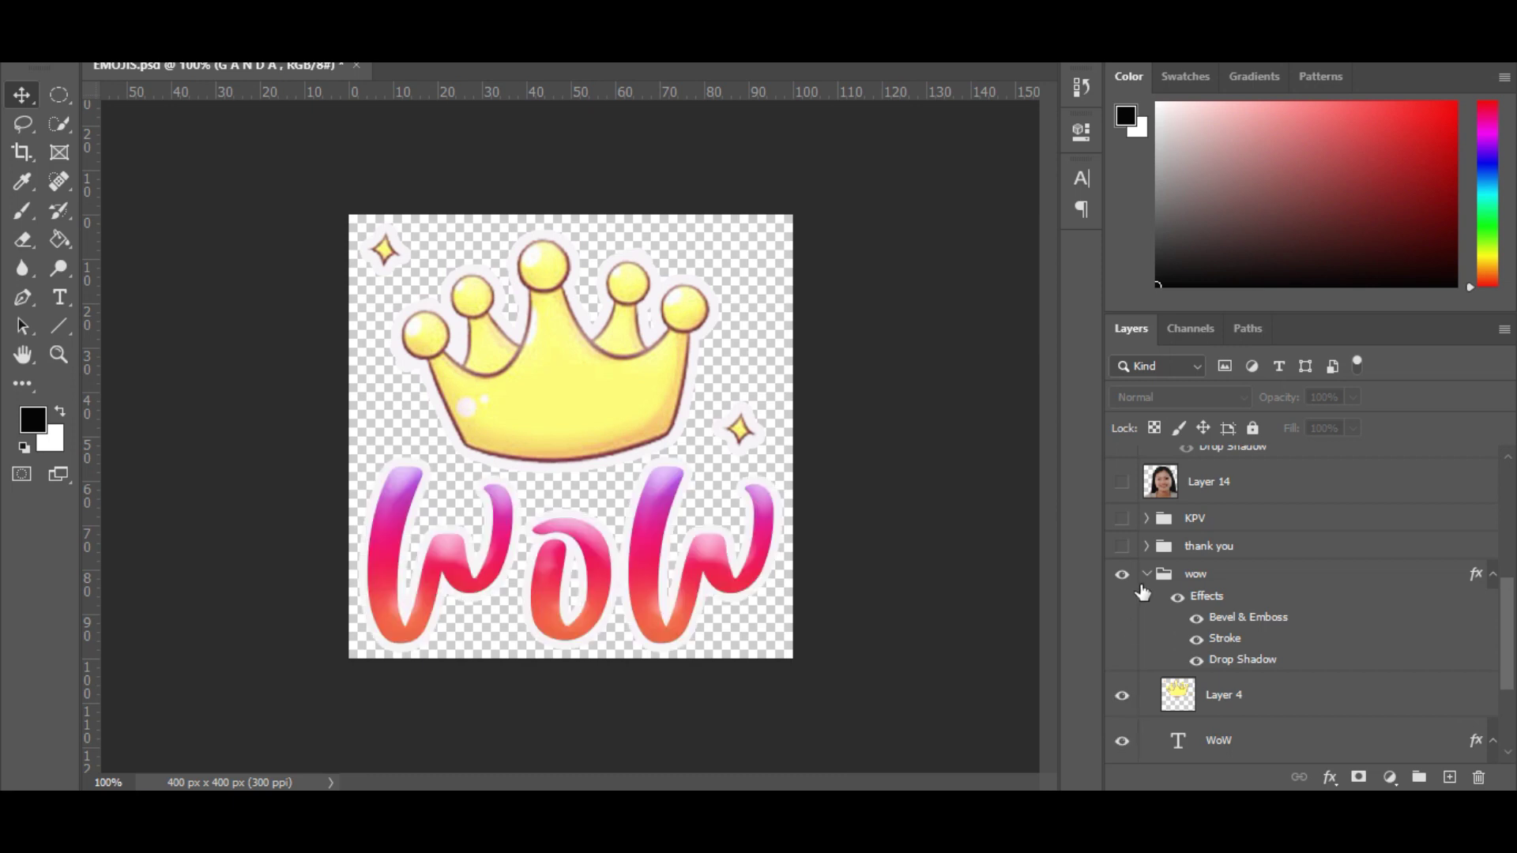
pyautogui.click(1123, 575)
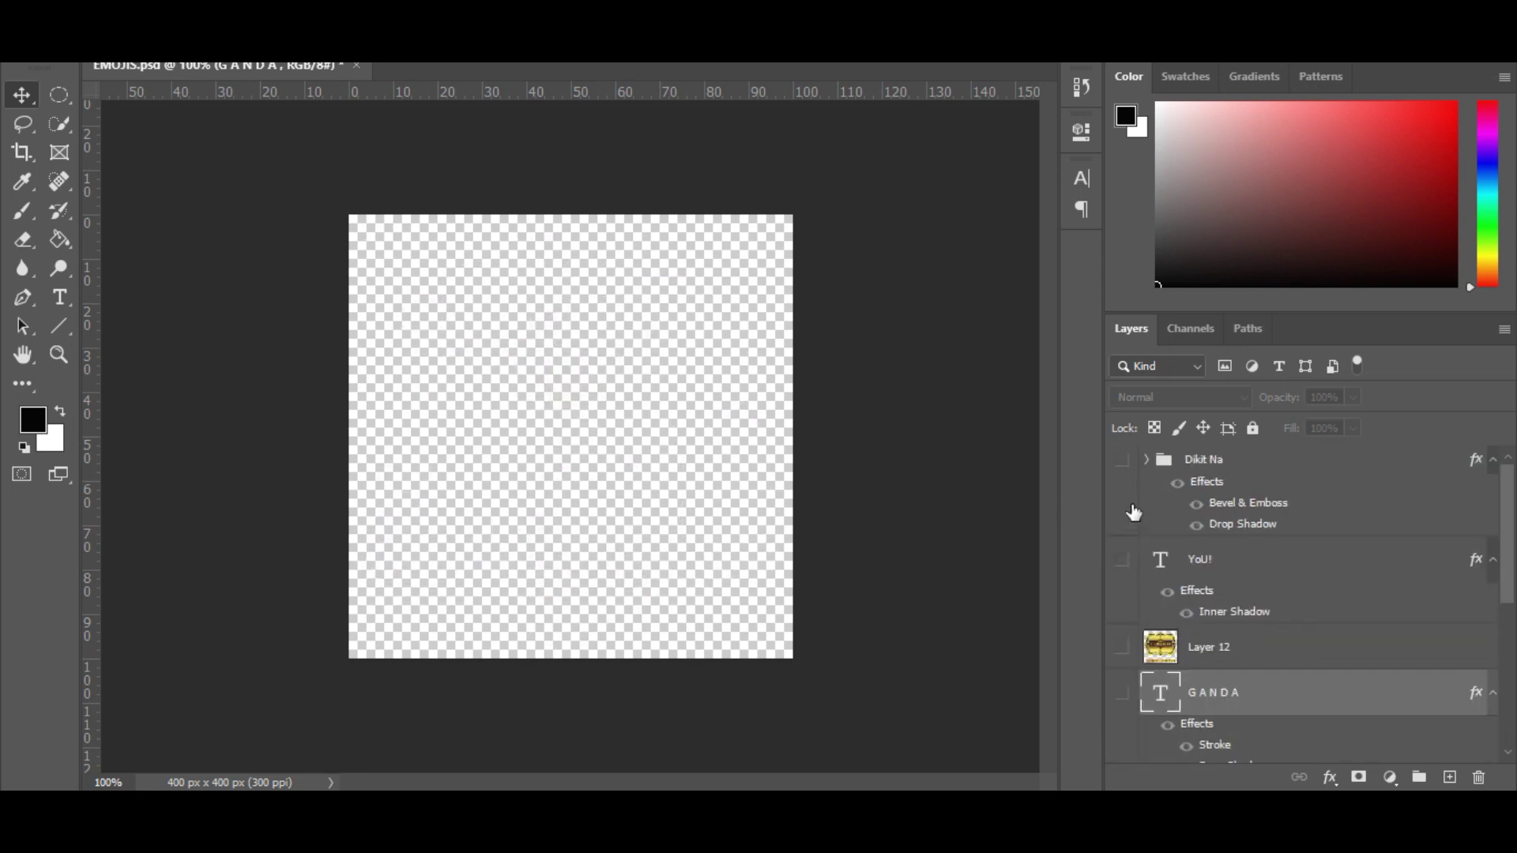
# Step: Show the Dikit Na group, examine its text and heart layers by toggling their visibility, and collapse and hide the group again
pyautogui.click(1121, 462)
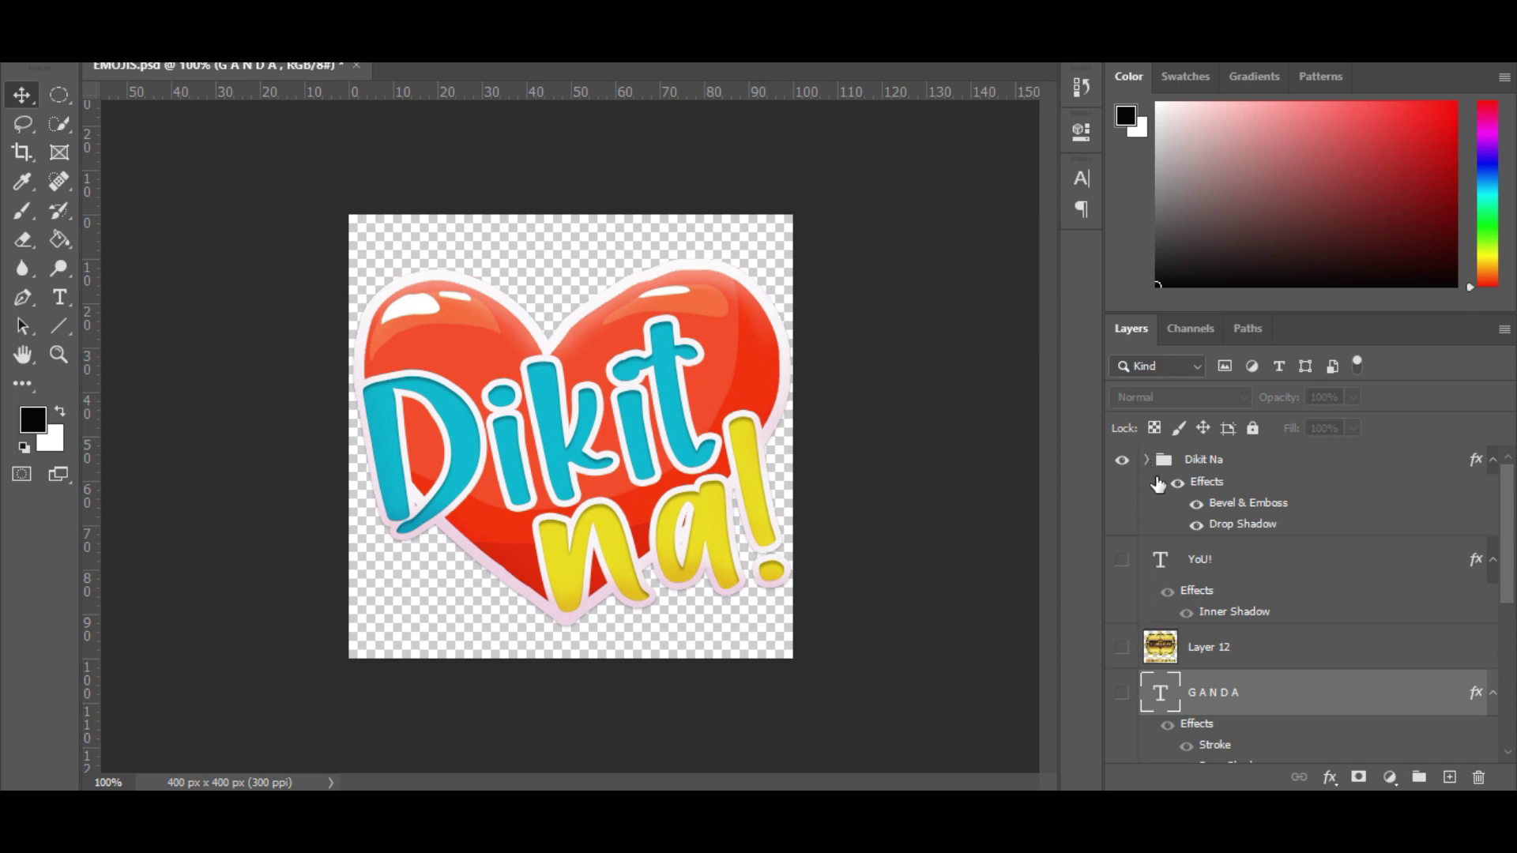
pyautogui.click(1147, 458)
pyautogui.click(1120, 562)
pyautogui.click(1123, 676)
pyautogui.click(1122, 676)
pyautogui.scroll(-2, 1123, 677)
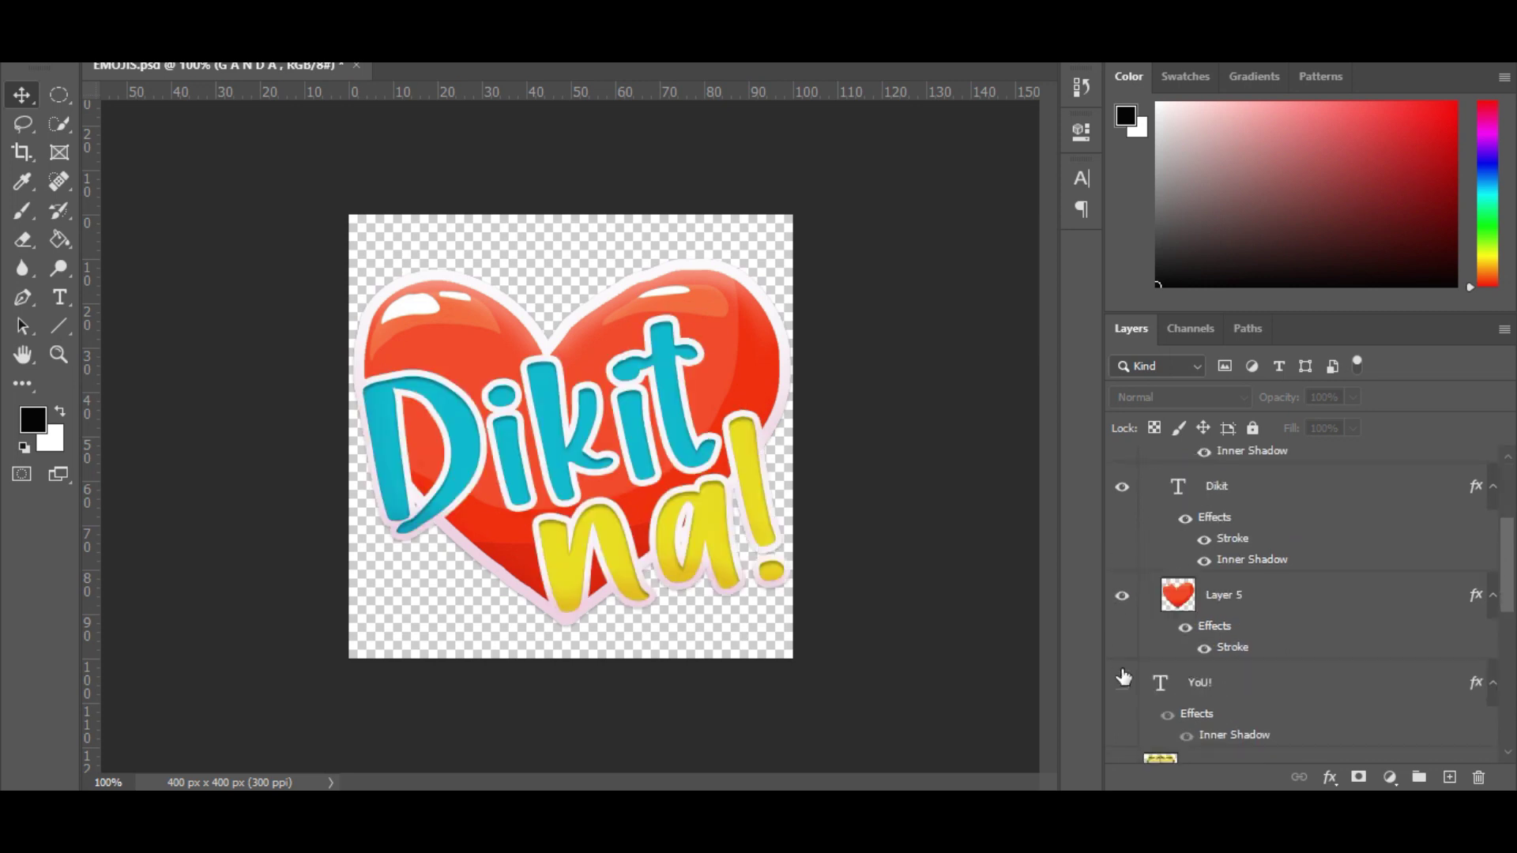
pyautogui.scroll(3, 1124, 680)
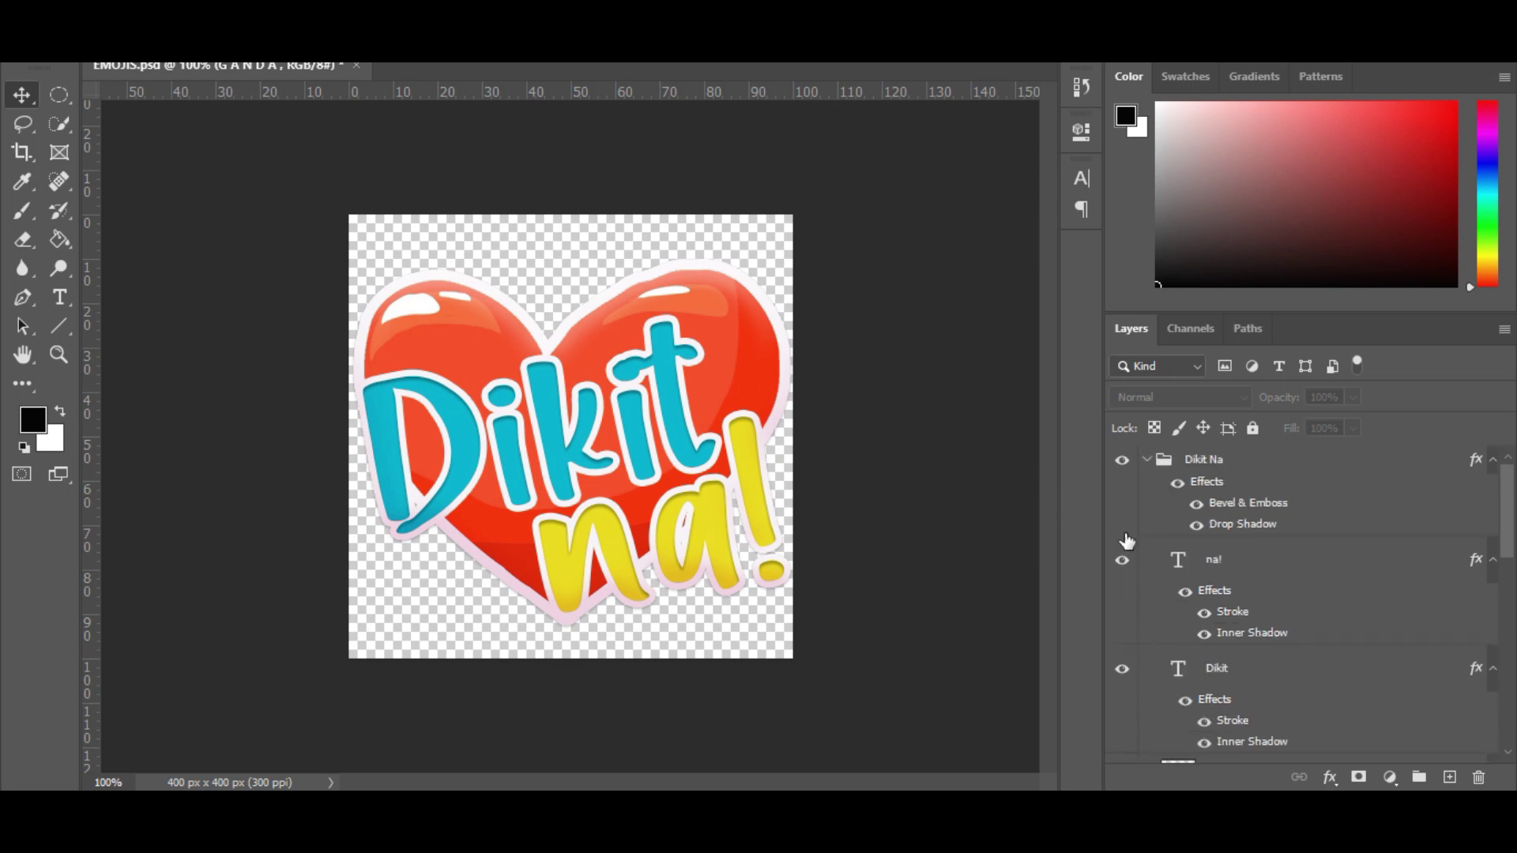
pyautogui.click(1147, 461)
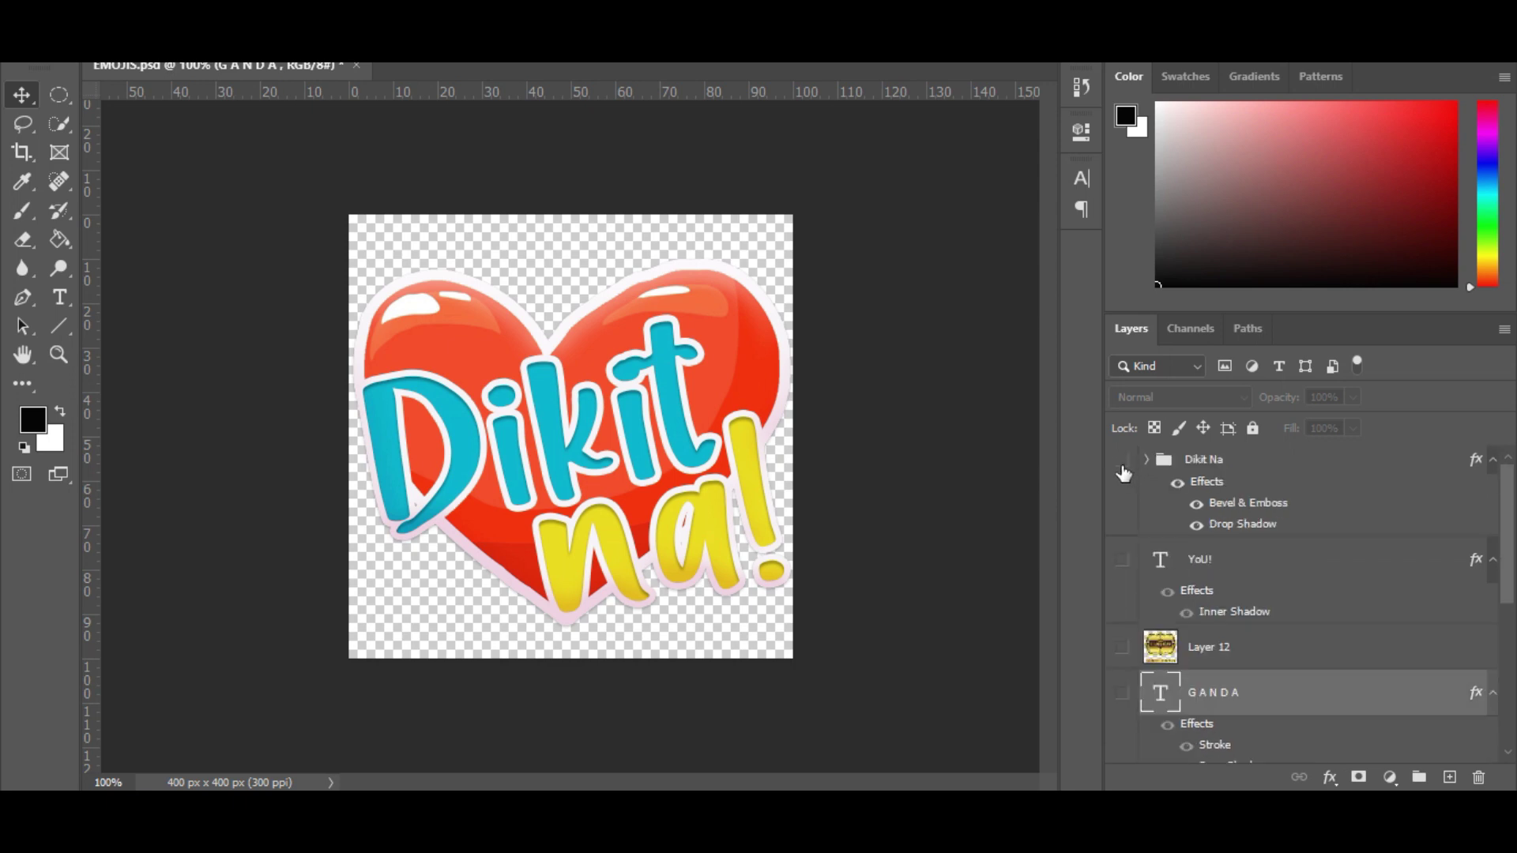
pyautogui.click(1122, 468)
# Step: Show and expand the KPV group, hide its done subgroup, and show its LVI subgroup
pyautogui.scroll(-3, 1127, 601)
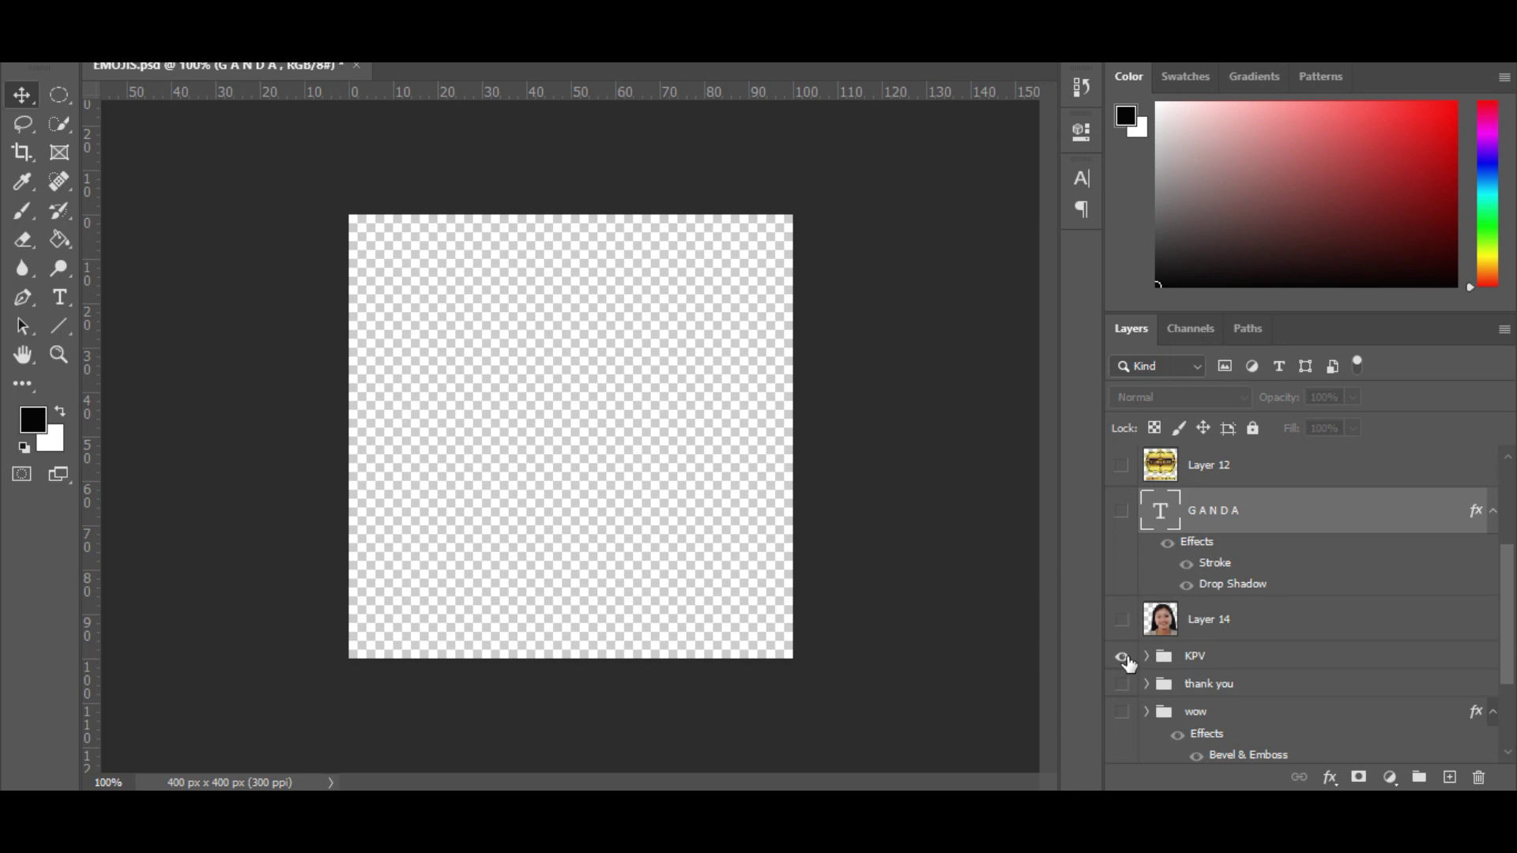
pyautogui.click(1122, 656)
pyautogui.click(1146, 656)
pyautogui.scroll(-3, 1209, 656)
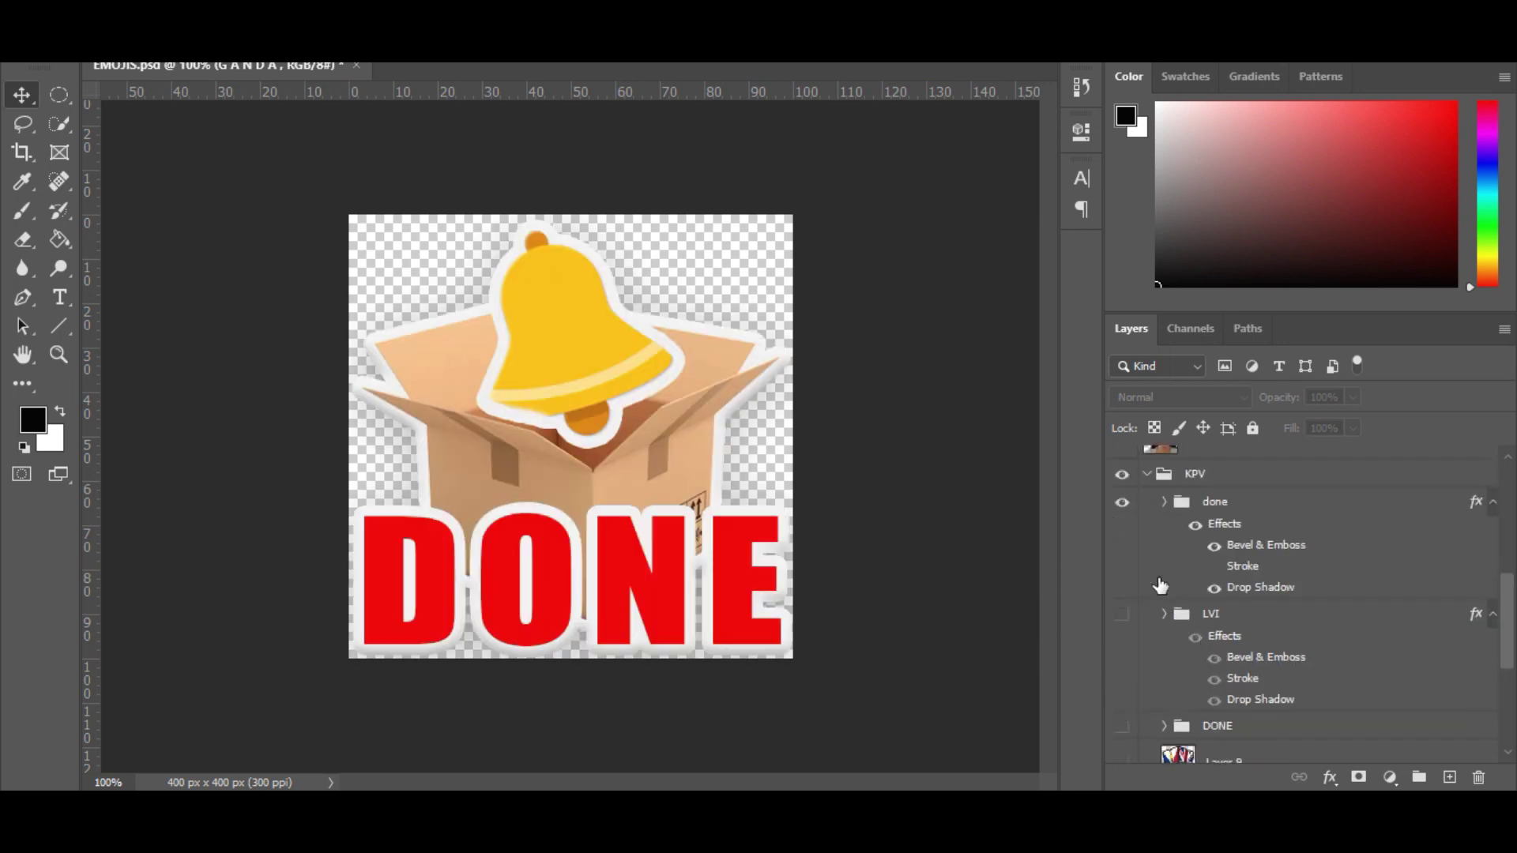
pyautogui.click(1121, 501)
pyautogui.click(1122, 616)
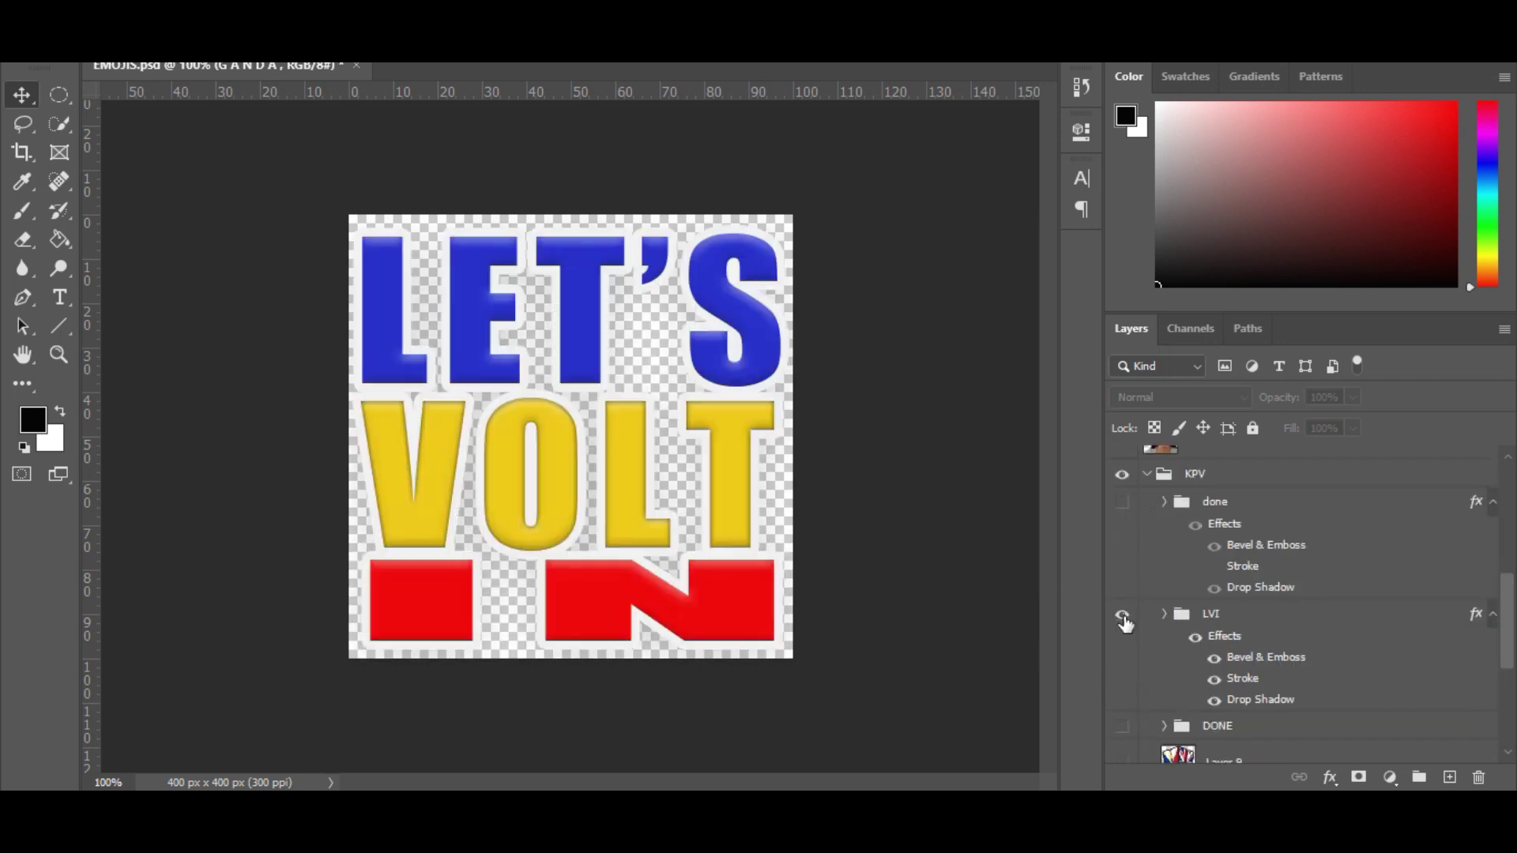
# Step: Expand the LVI group and examine its IN, VOLT and LET'S text layers by toggling their visibility
pyautogui.click(1164, 614)
pyautogui.scroll(-2, 1256, 631)
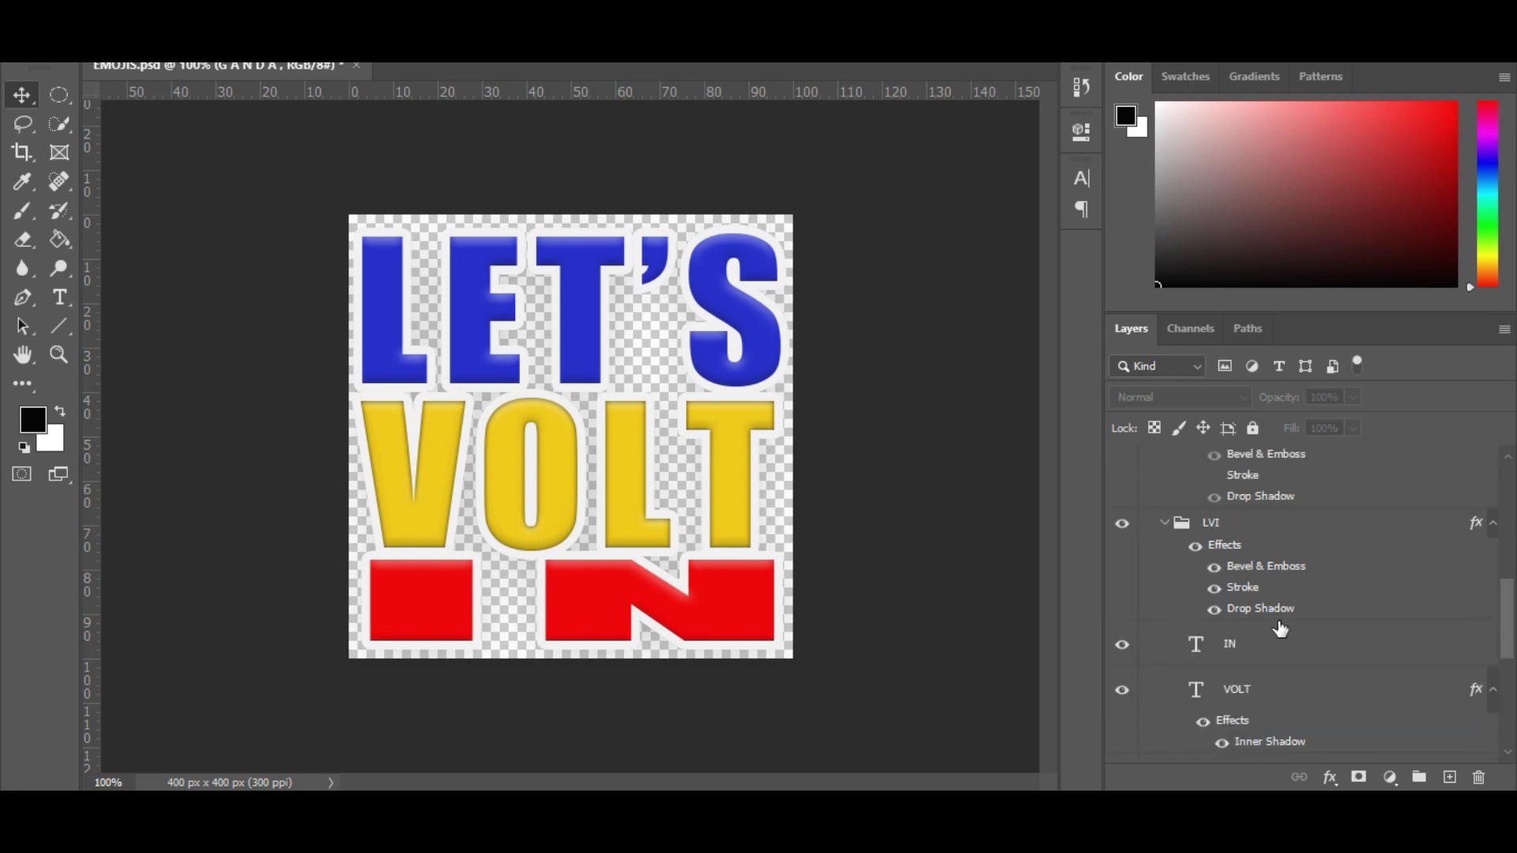
pyautogui.click(1124, 646)
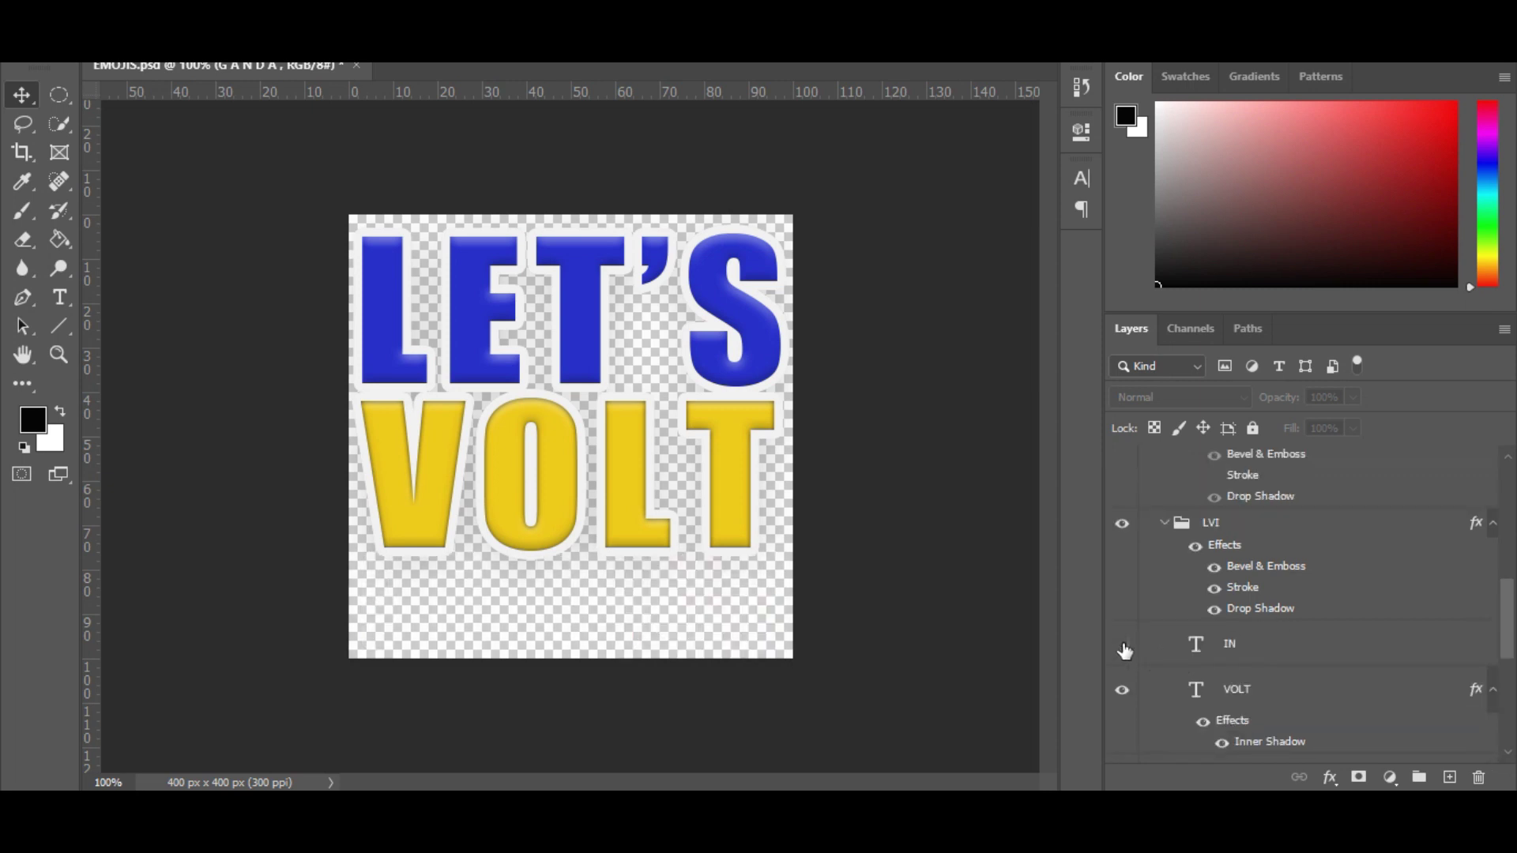
pyautogui.click(1123, 683)
pyautogui.click(1123, 683)
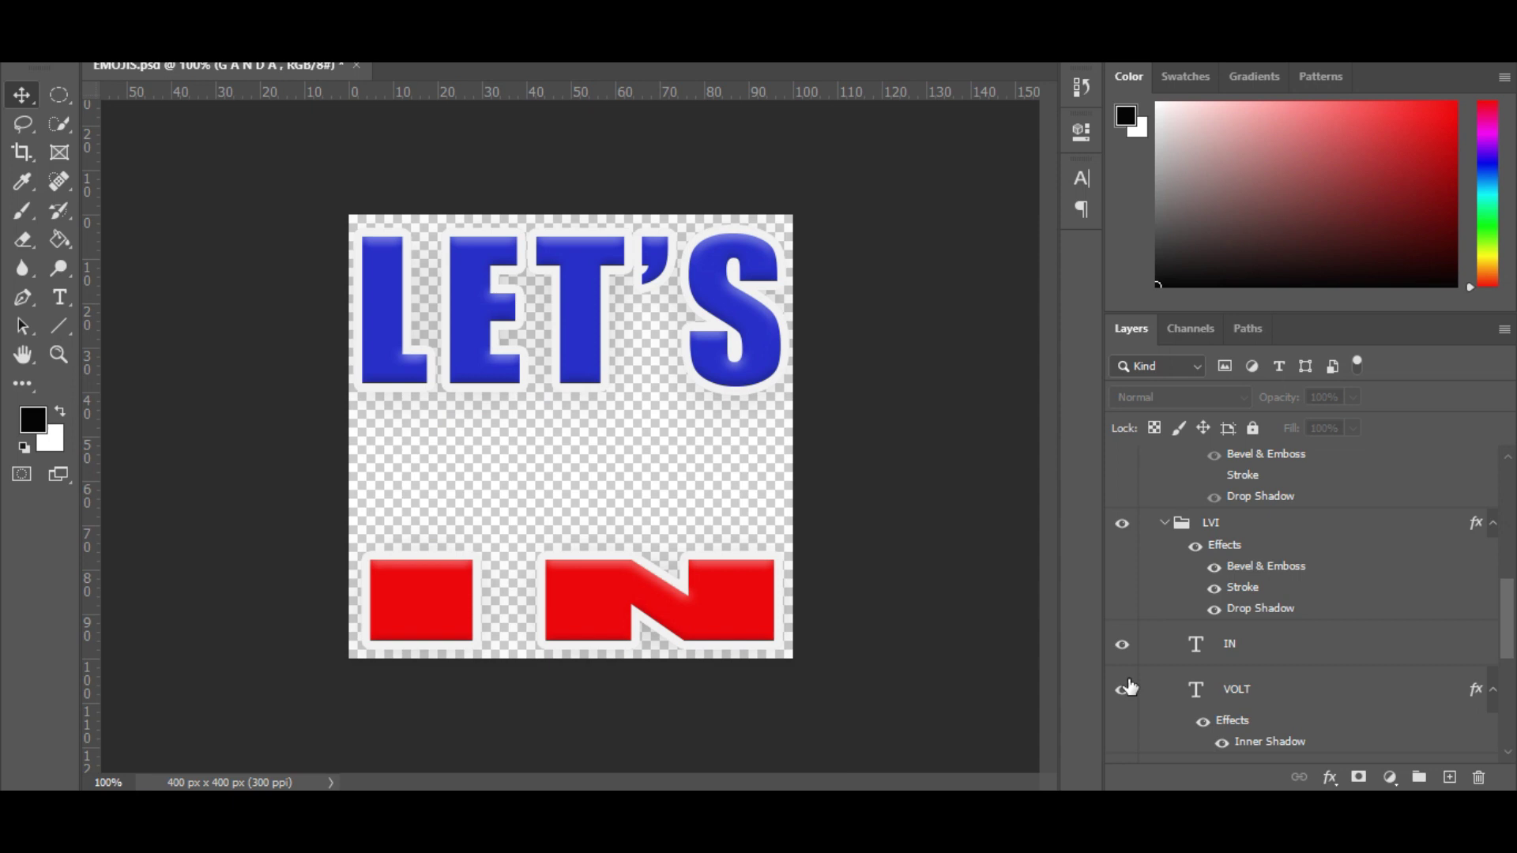
pyautogui.scroll(-4, 1130, 679)
pyautogui.click(1128, 597)
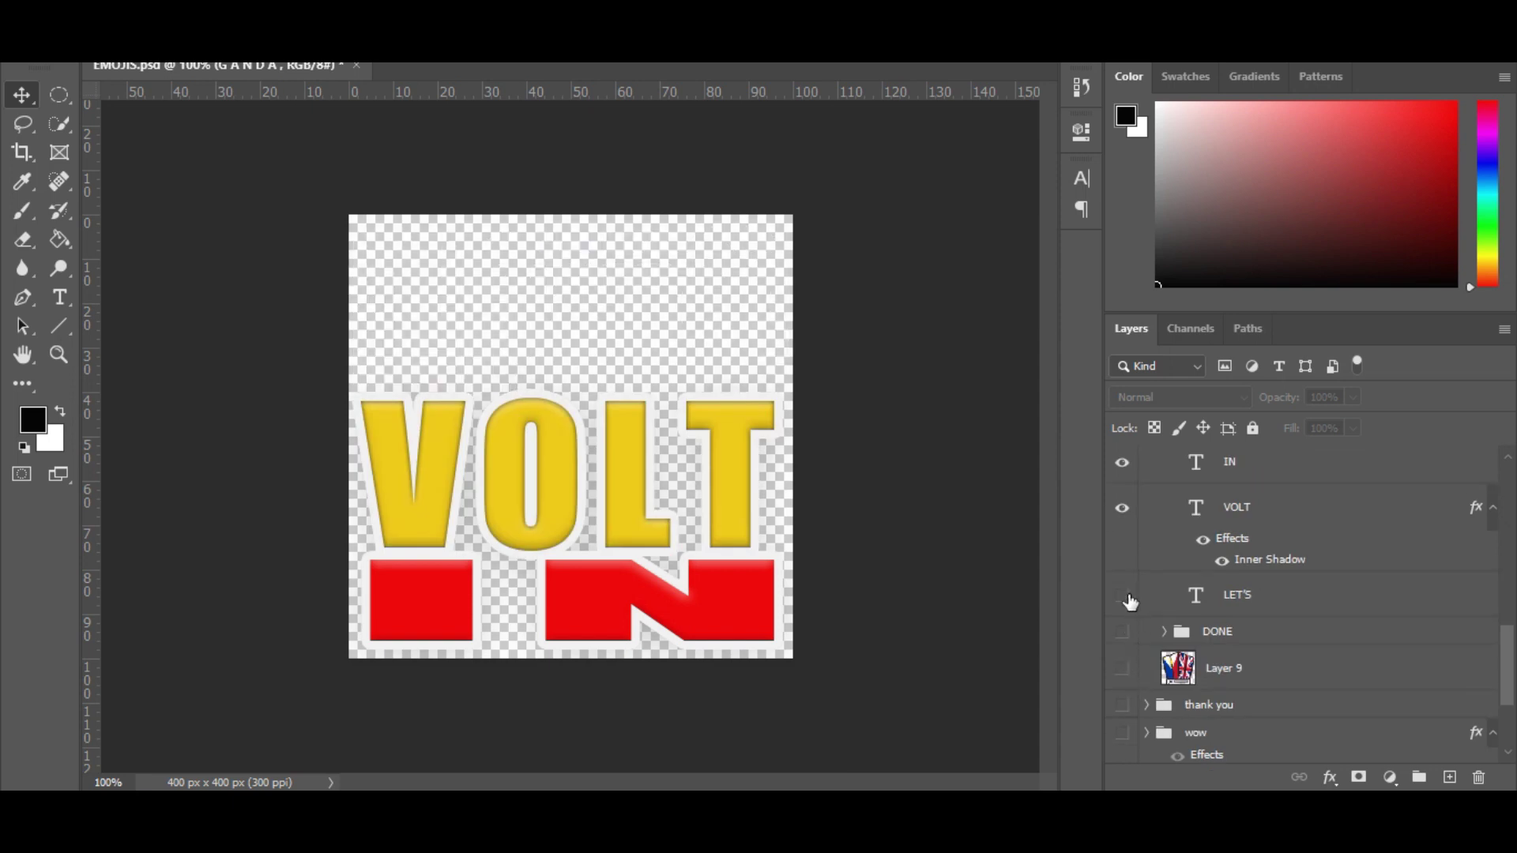
pyautogui.click(1123, 597)
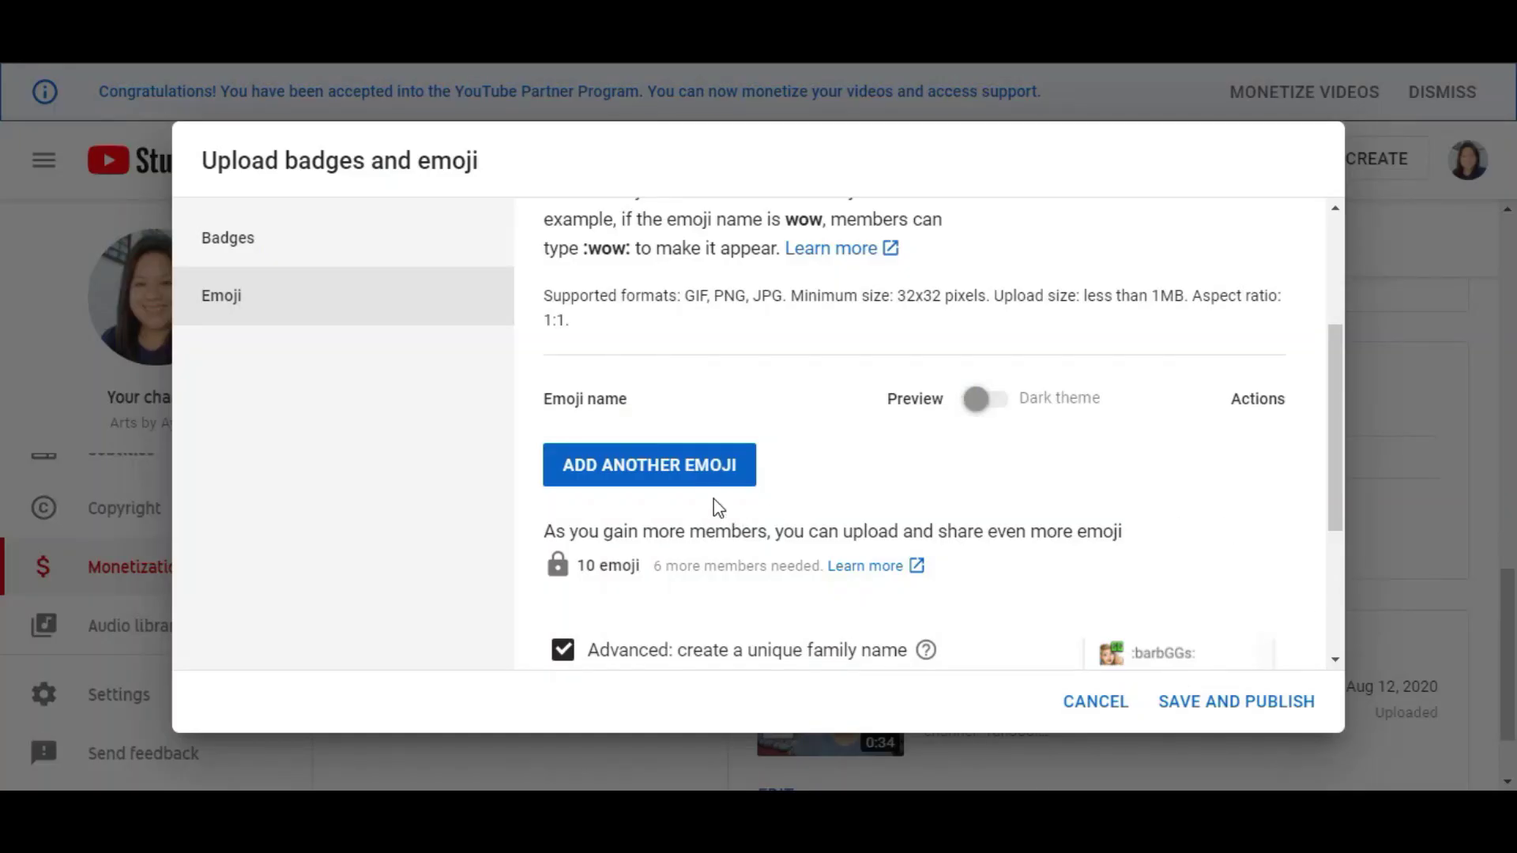
# Step: In YouTube Studio's emoji upload dialog, add an emoji named vver with the image KPV3
pyautogui.click(701, 479)
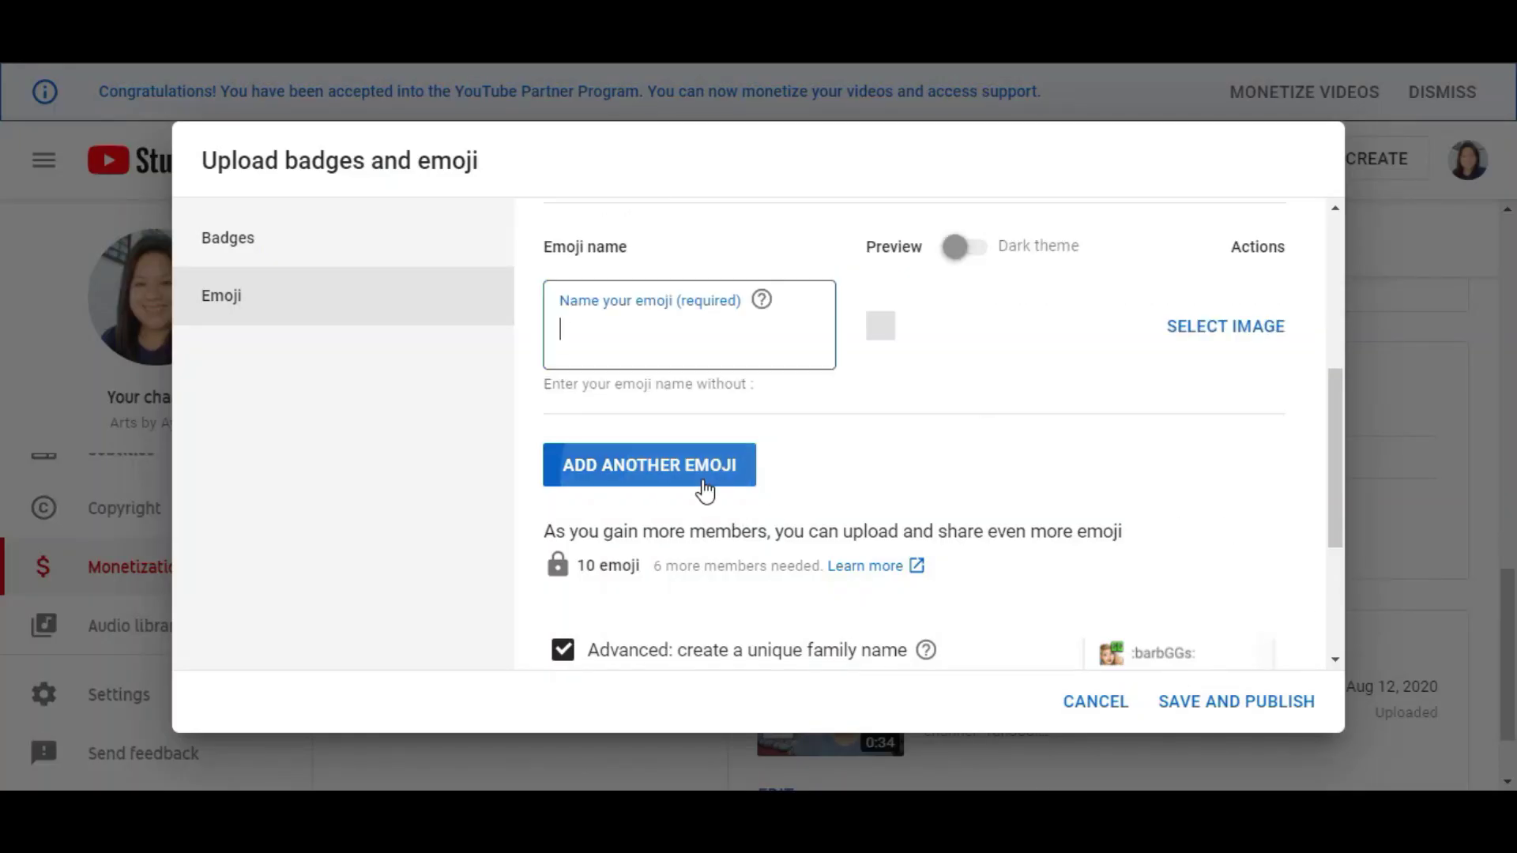
pyautogui.write('vver')
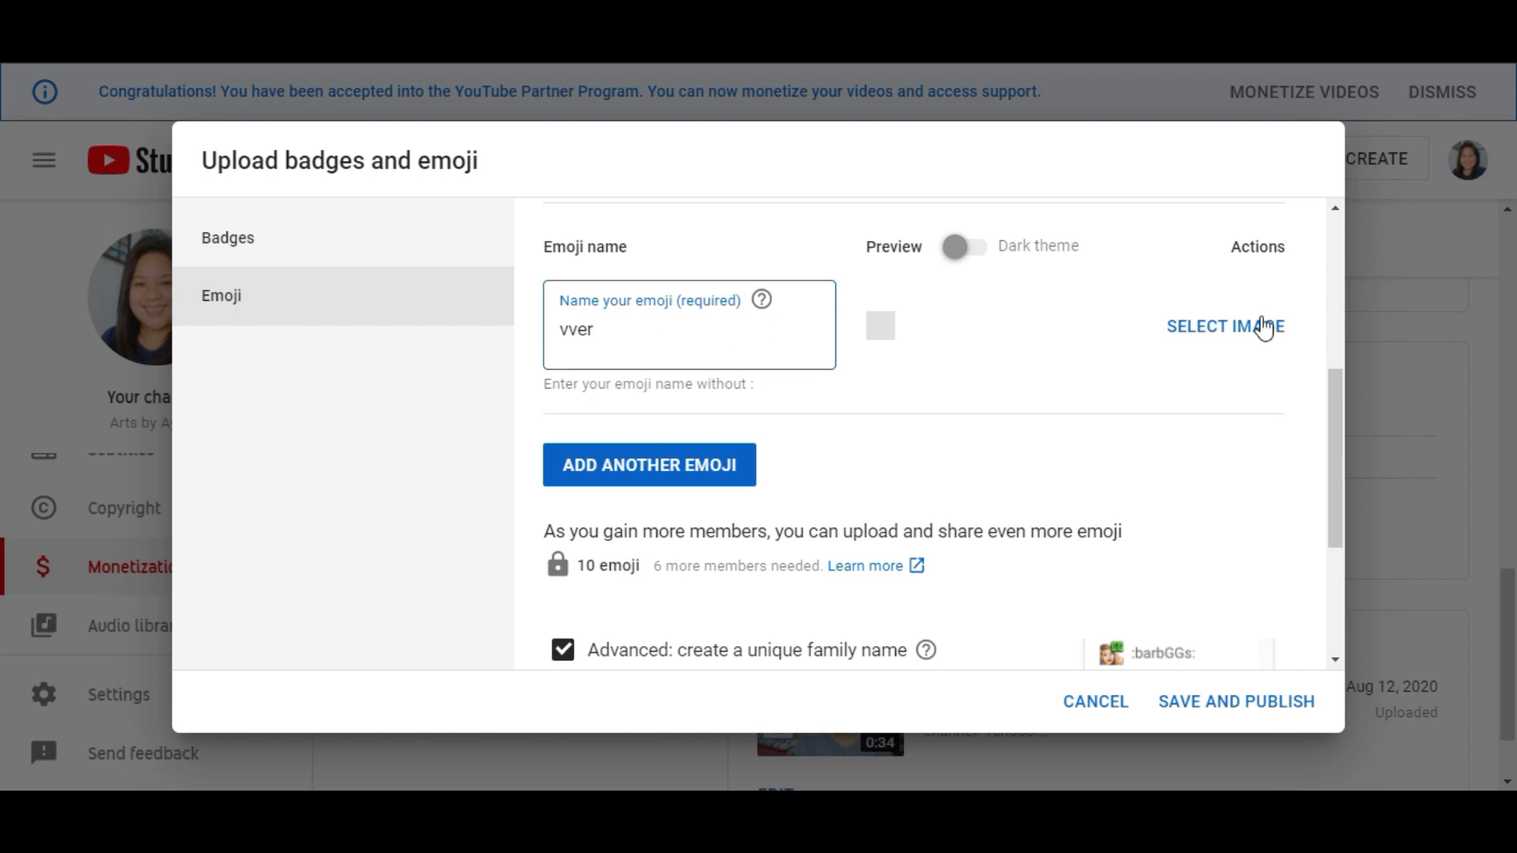
pyautogui.click(1264, 328)
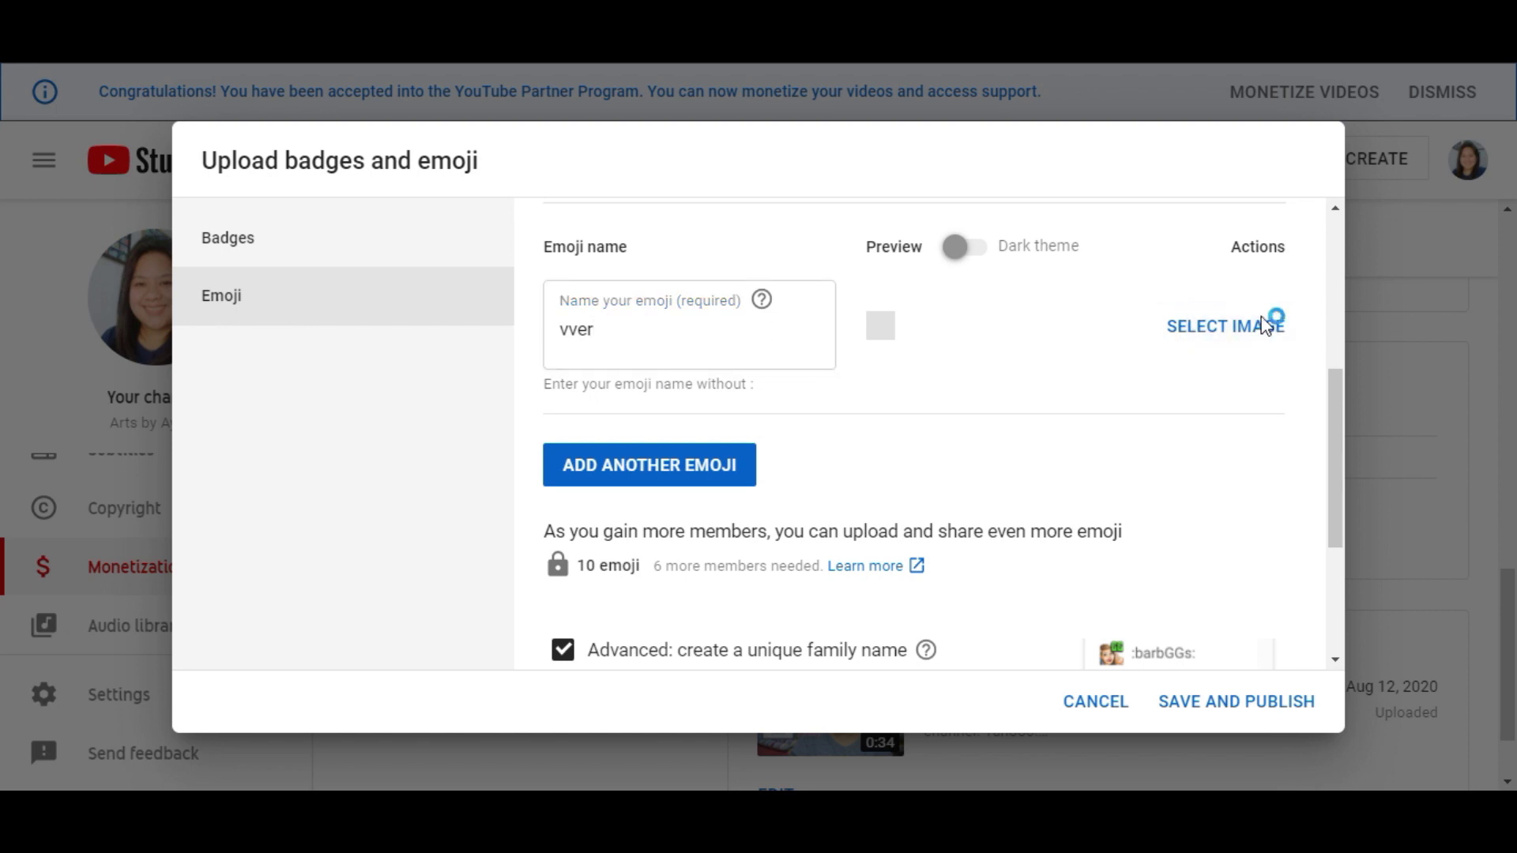
pyautogui.click(619, 340)
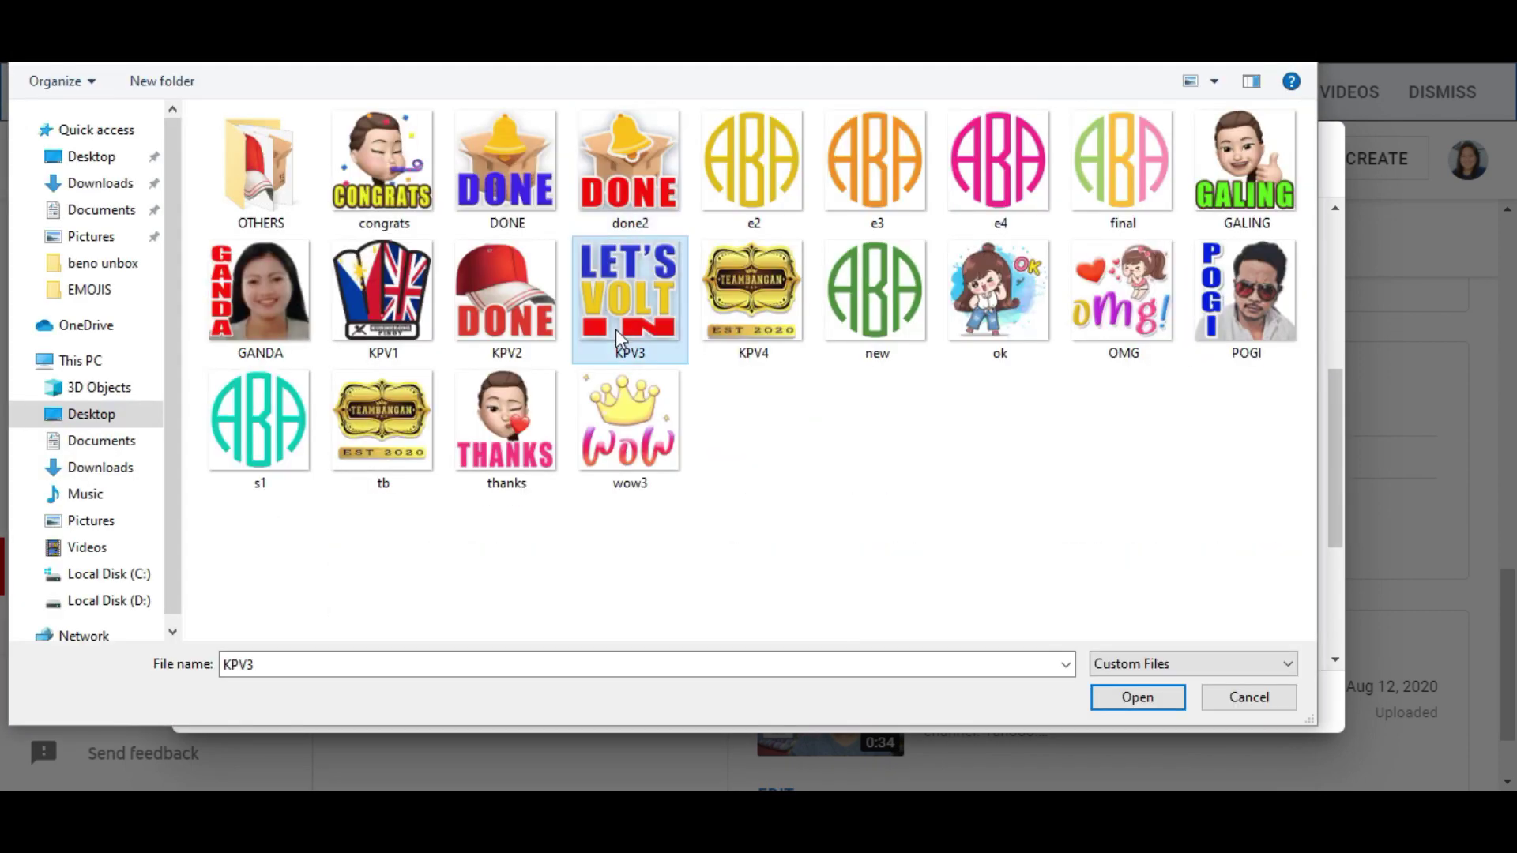
pyautogui.click(1137, 697)
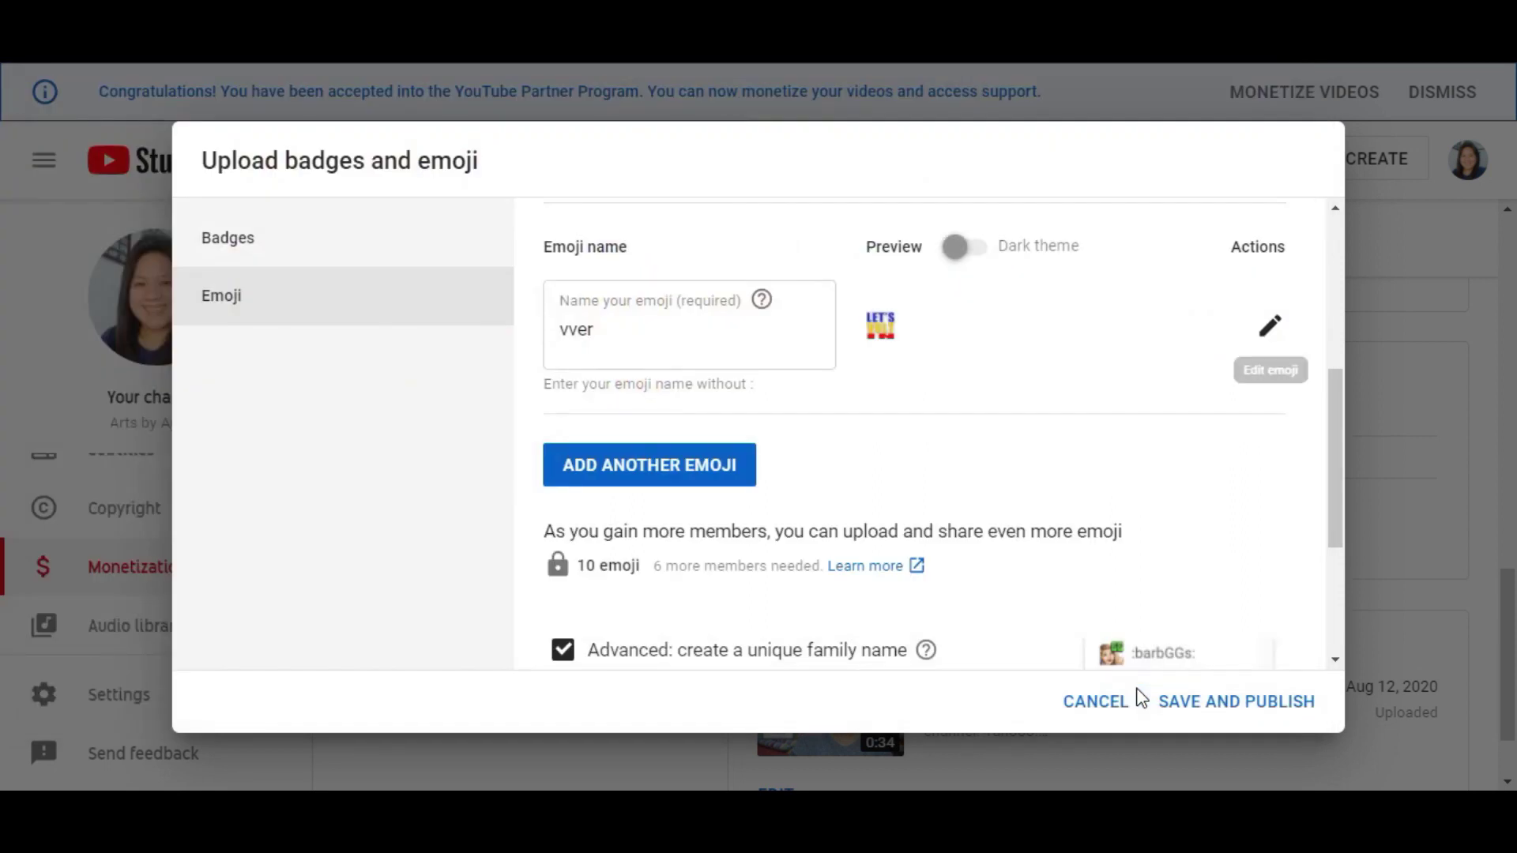
# Step: Add another emoji named galing with the image GALING
pyautogui.click(621, 478)
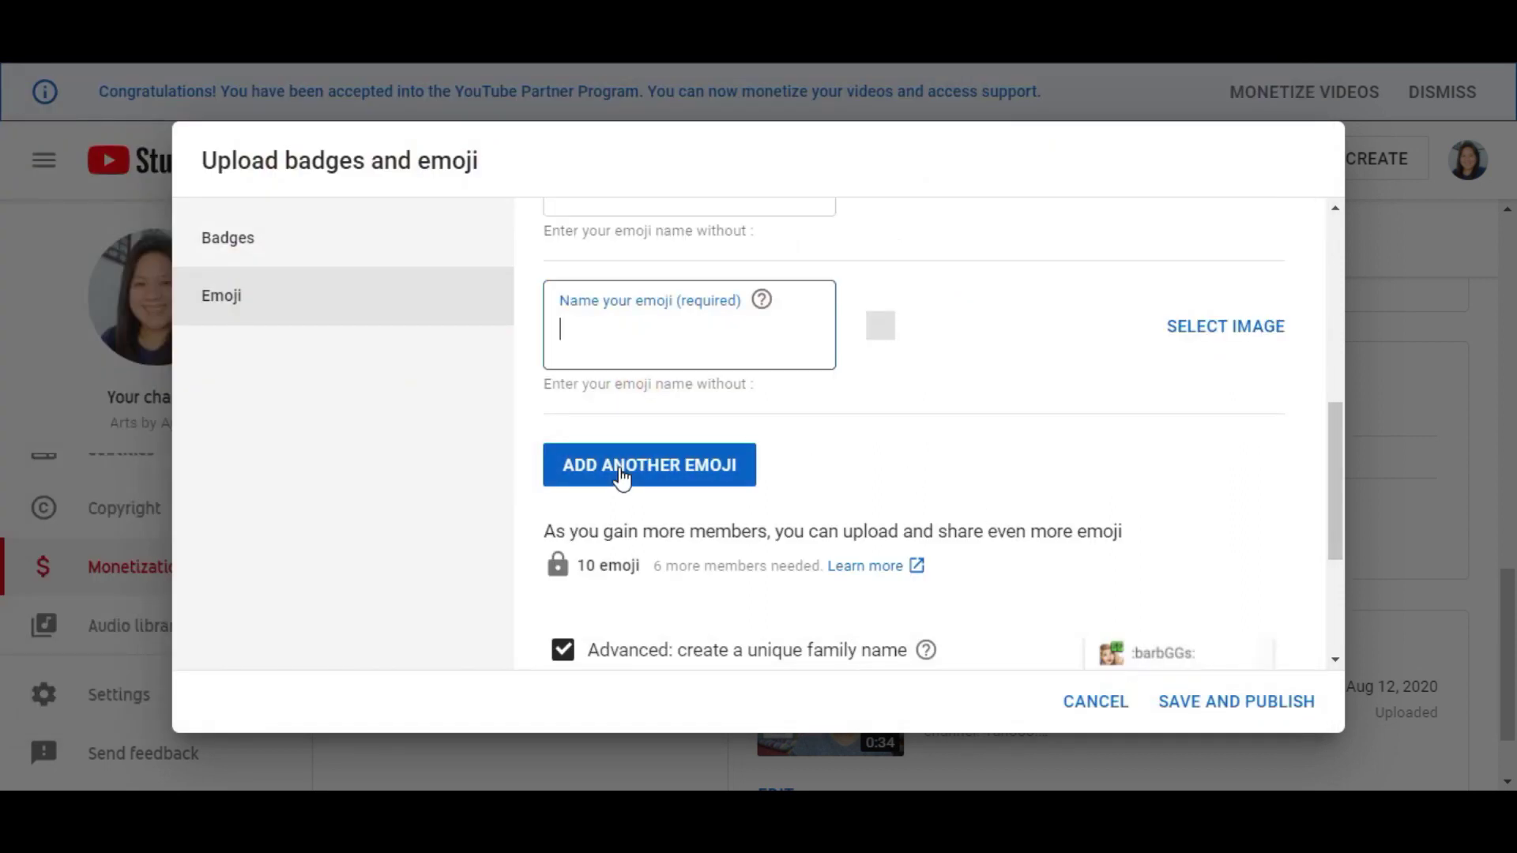
pyautogui.write('galing')
pyautogui.click(1198, 330)
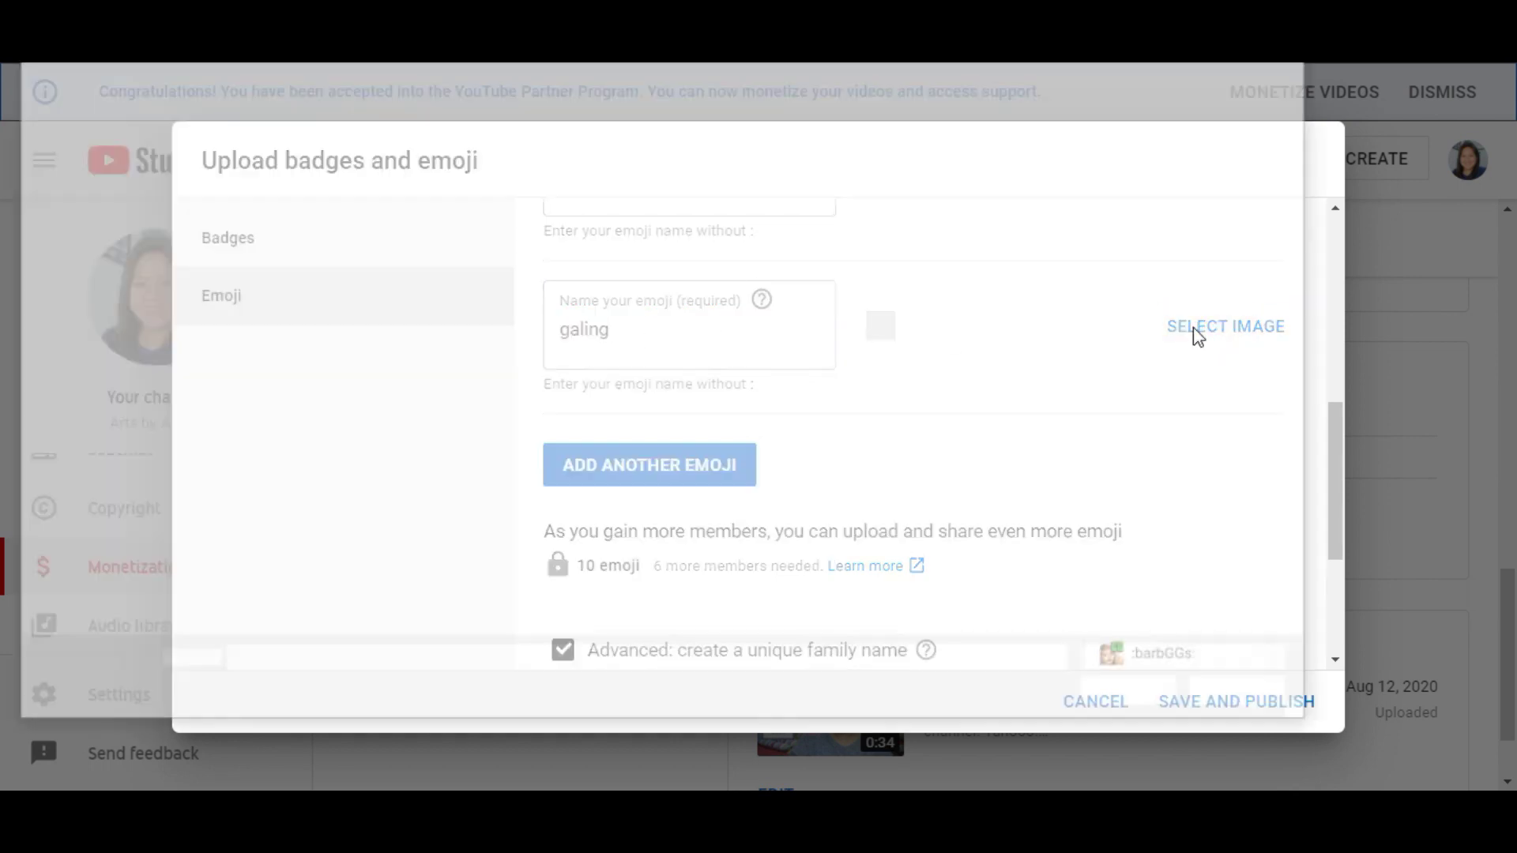
pyautogui.click(1241, 168)
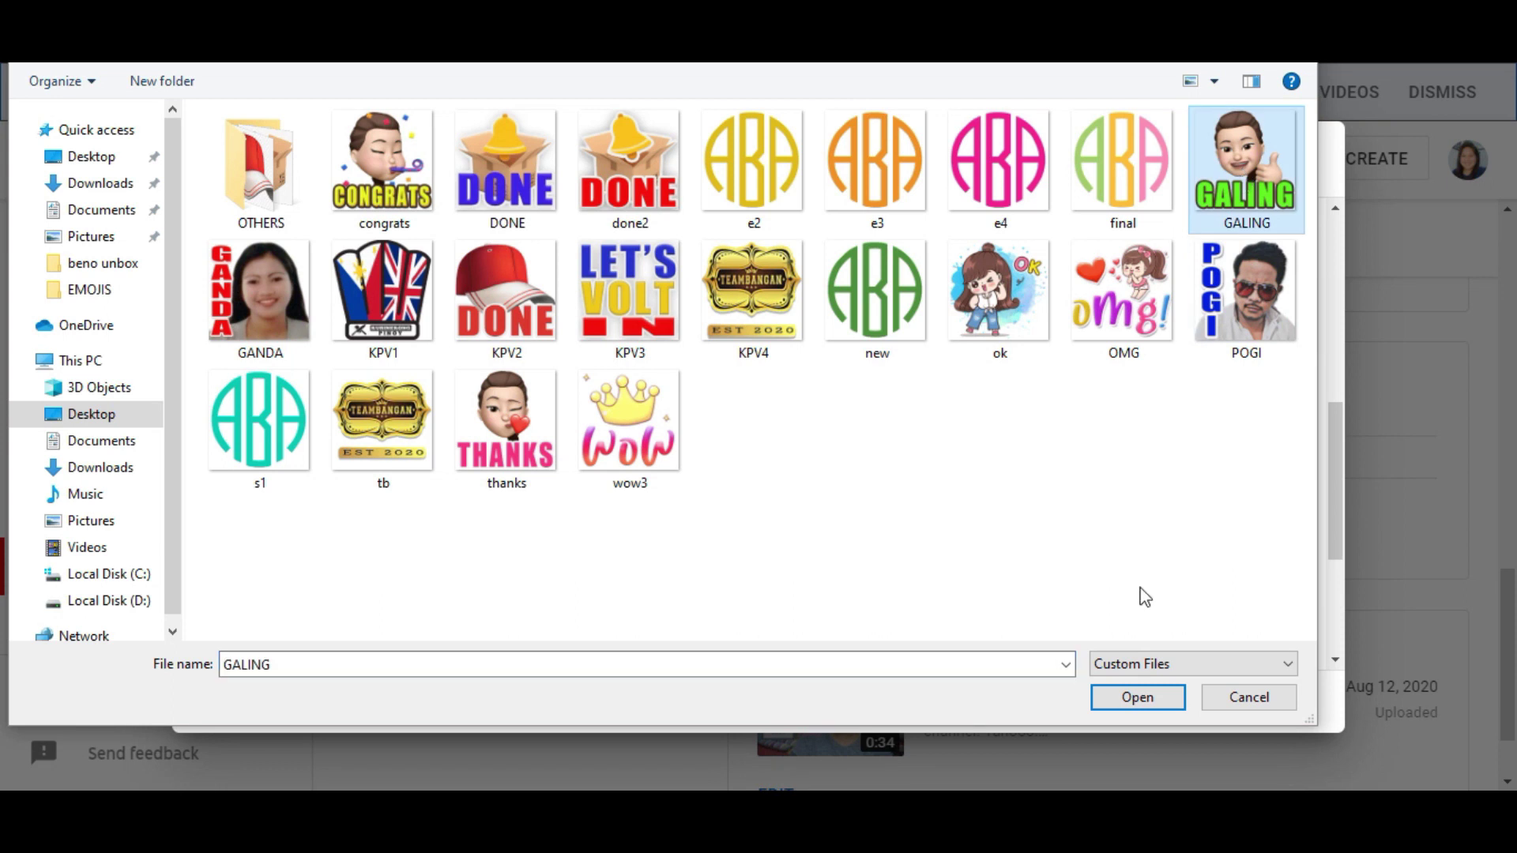
pyautogui.click(1130, 699)
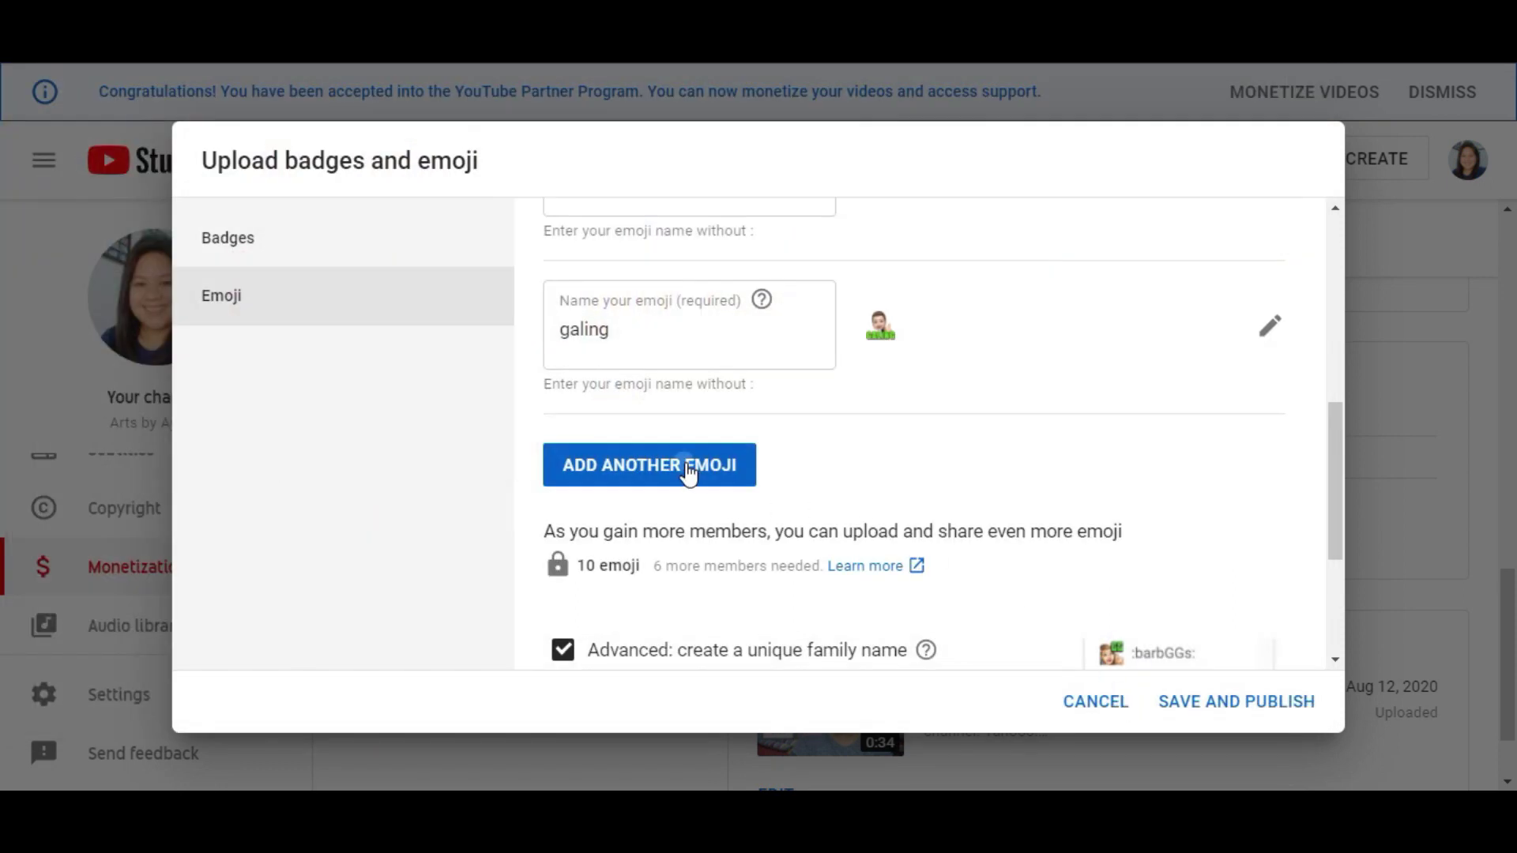
# Step: Add another emoji named congrats with the image congrats
pyautogui.click(718, 463)
pyautogui.write('congrats')
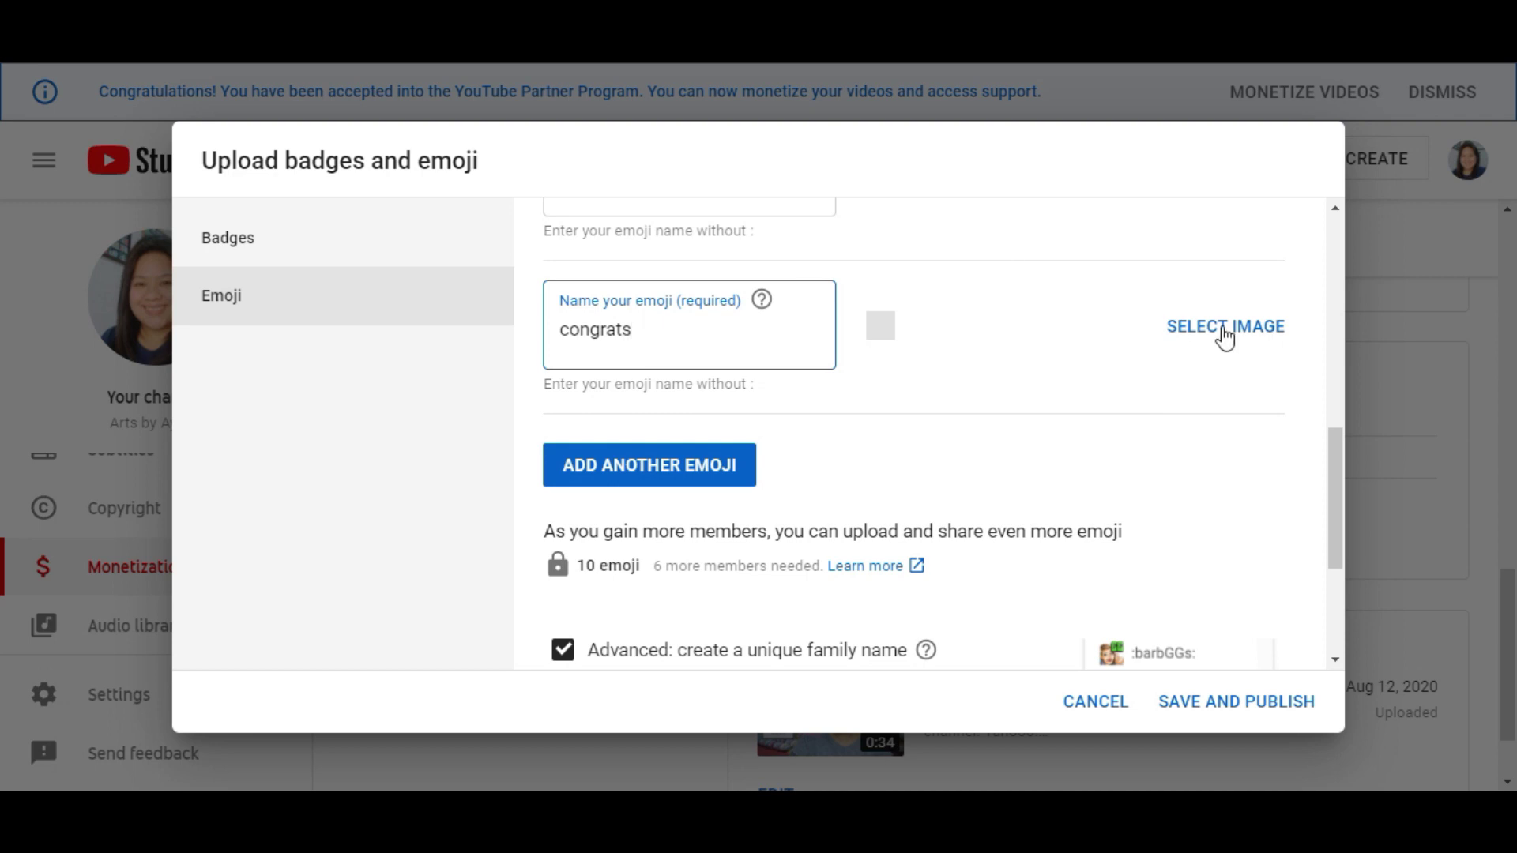
pyautogui.click(1225, 331)
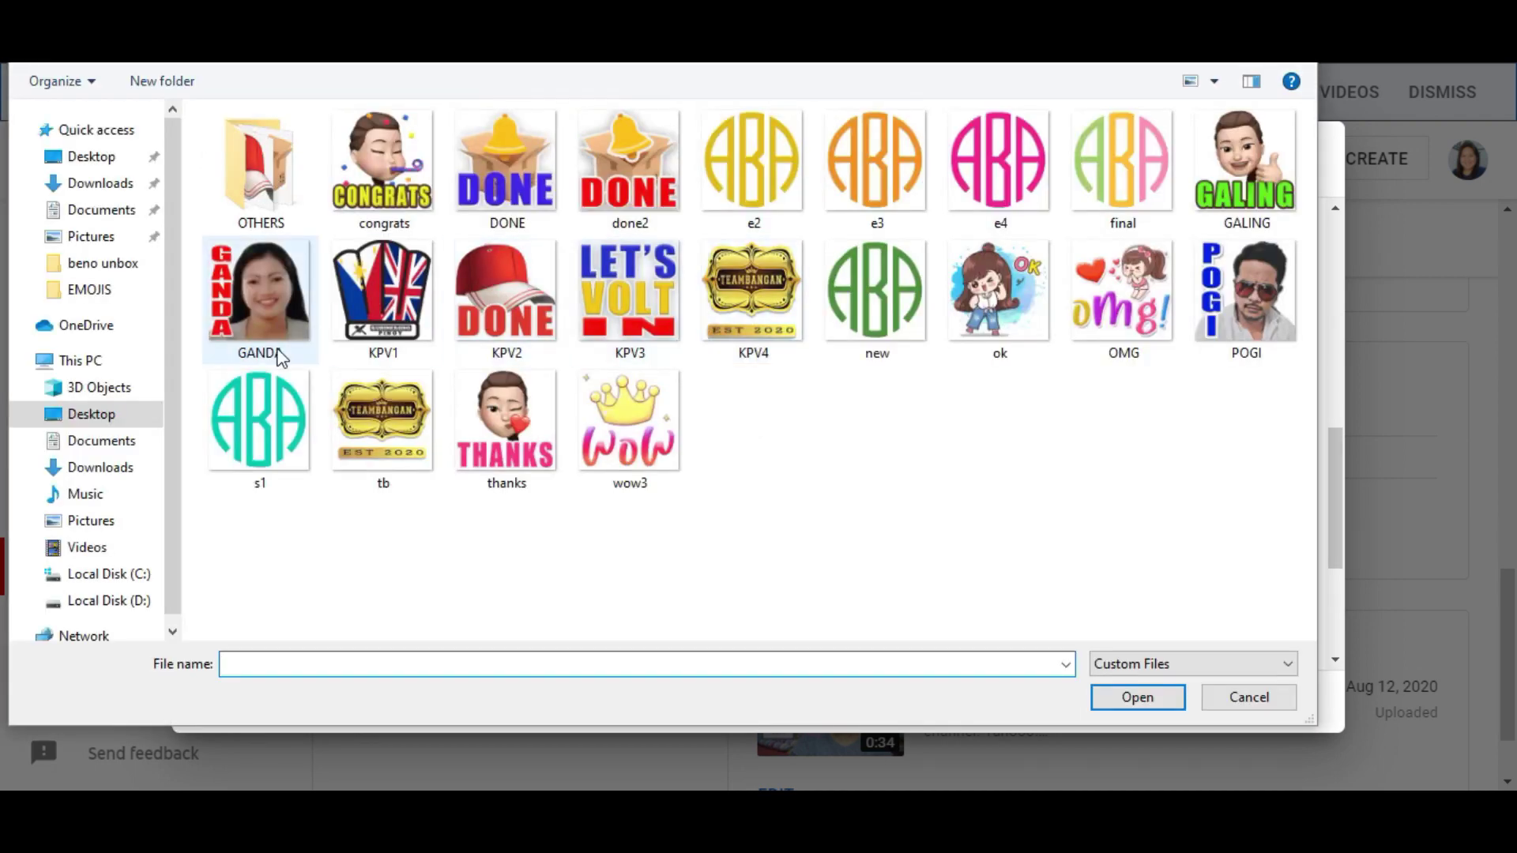
pyautogui.click(382, 166)
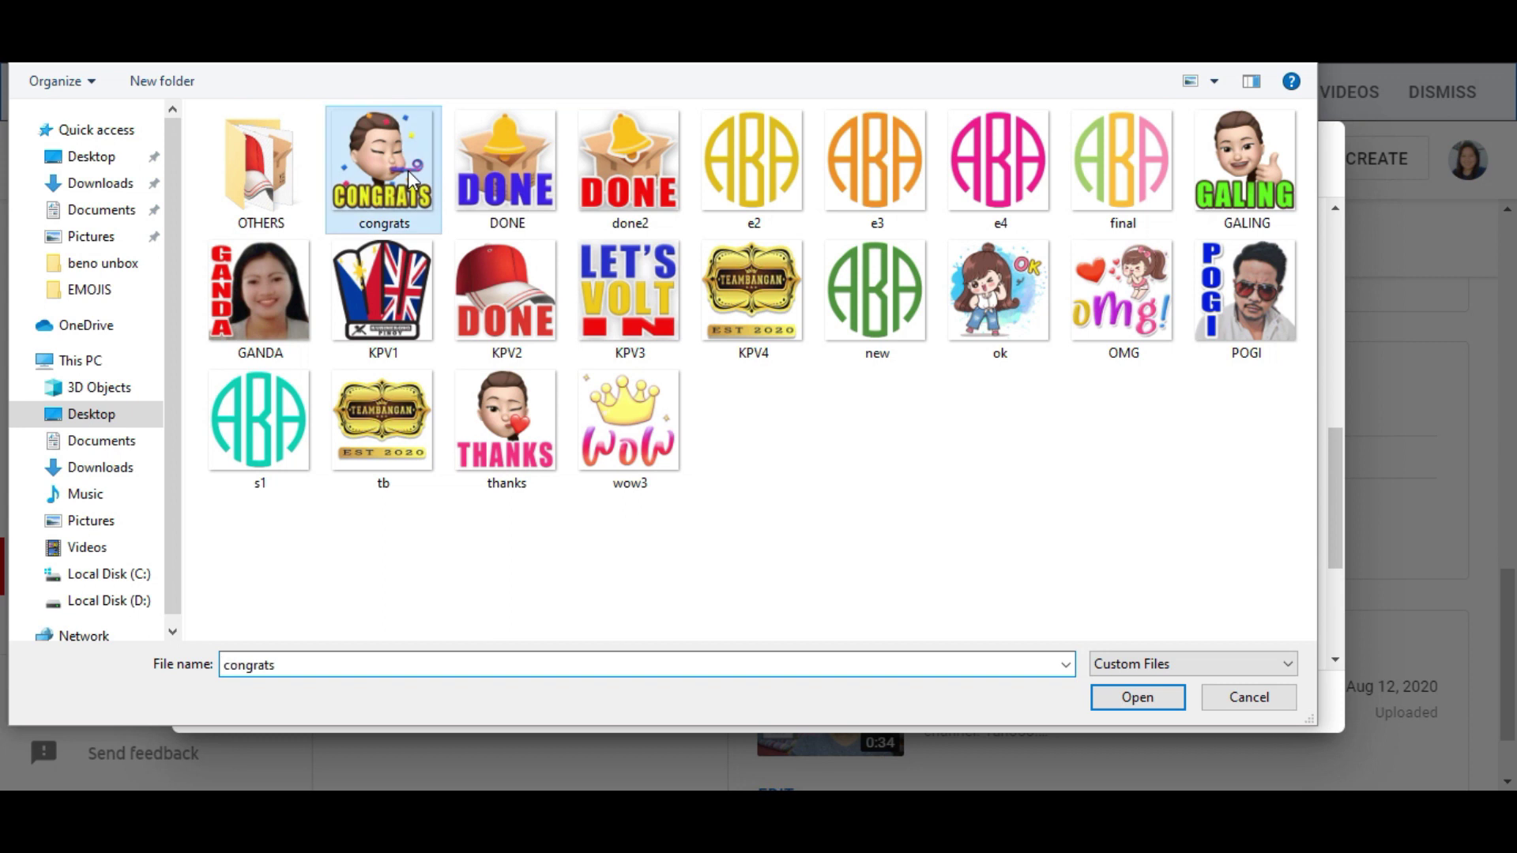
pyautogui.click(1159, 699)
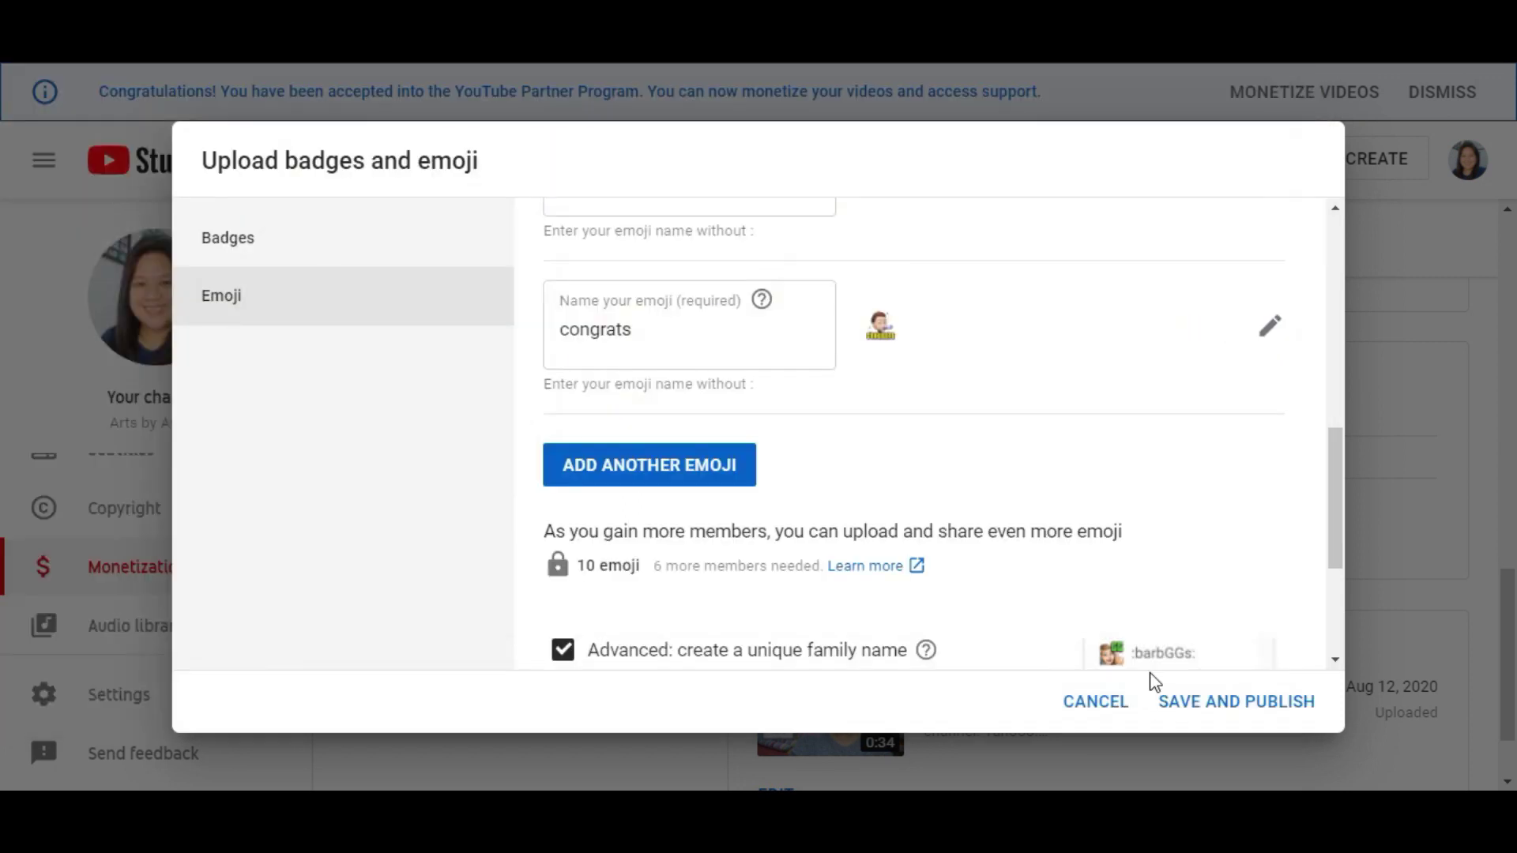
# Step: Add another emoji with the image OMG and name it omg
pyautogui.click(694, 470)
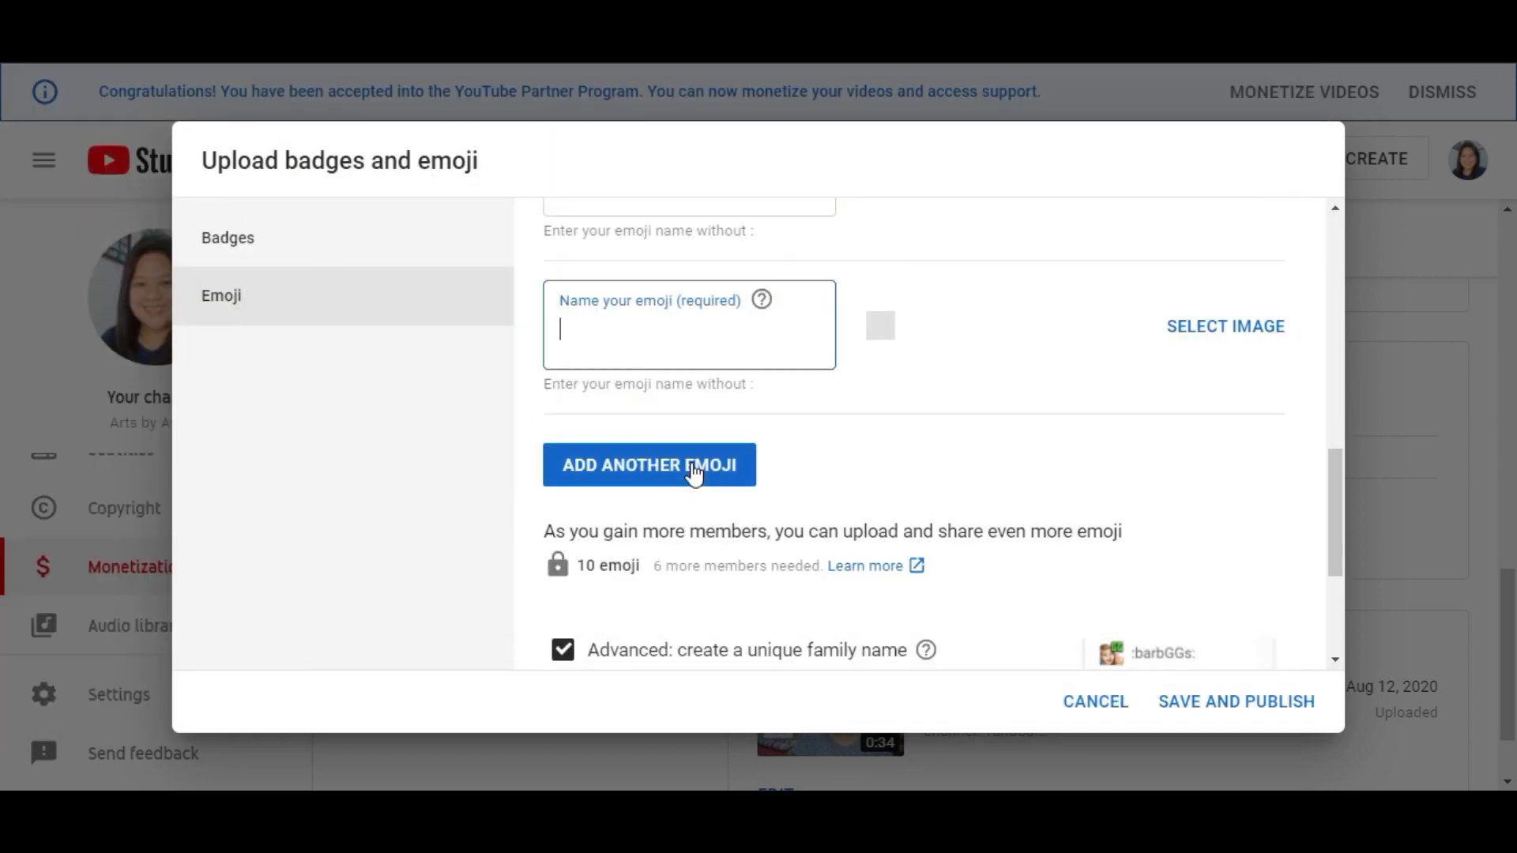
pyautogui.click(1212, 326)
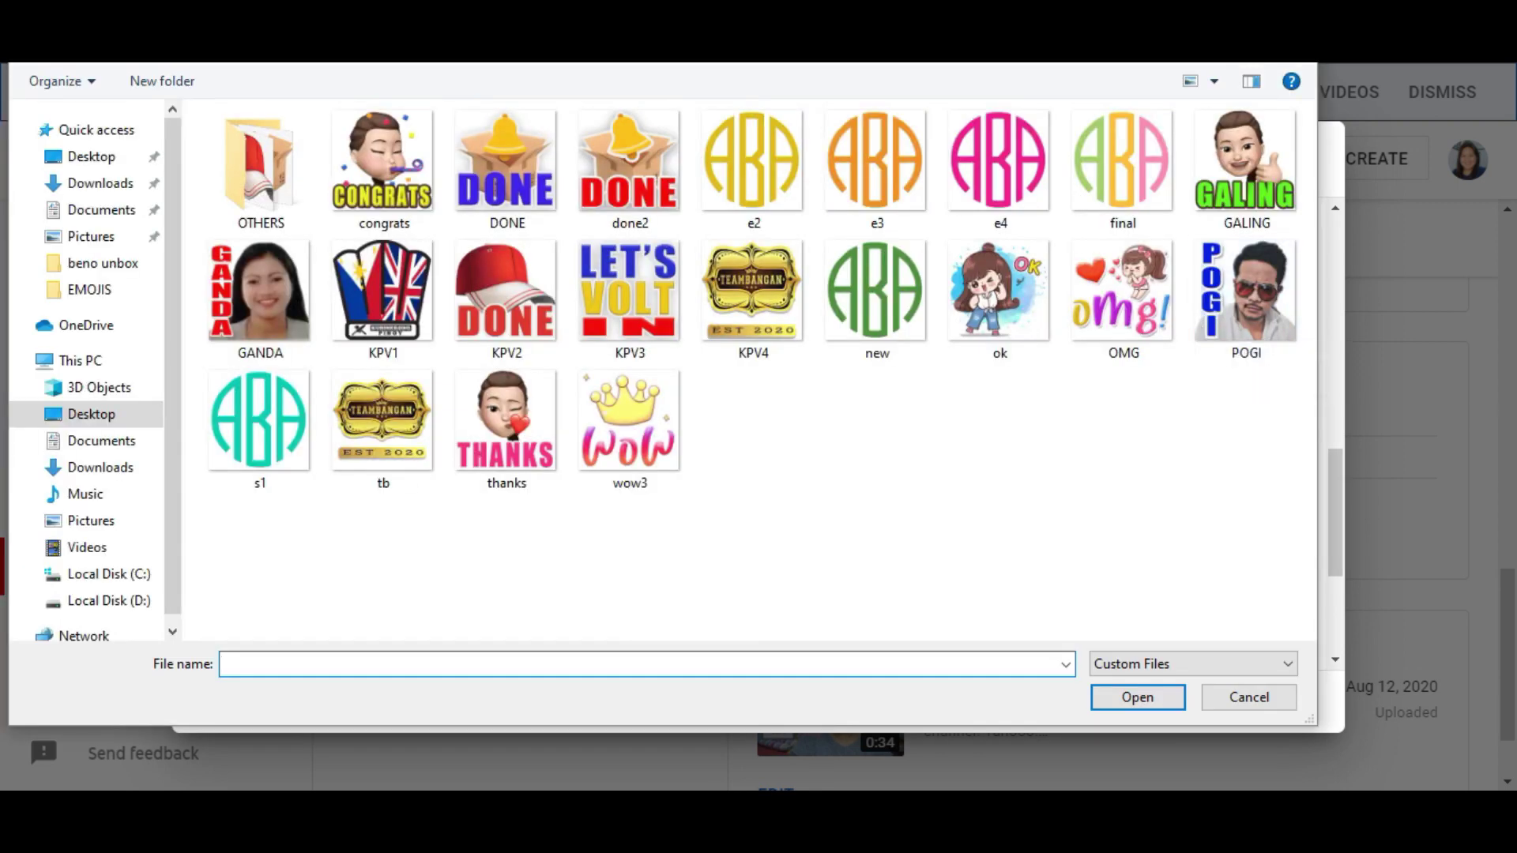
pyautogui.click(1122, 296)
pyautogui.click(1138, 697)
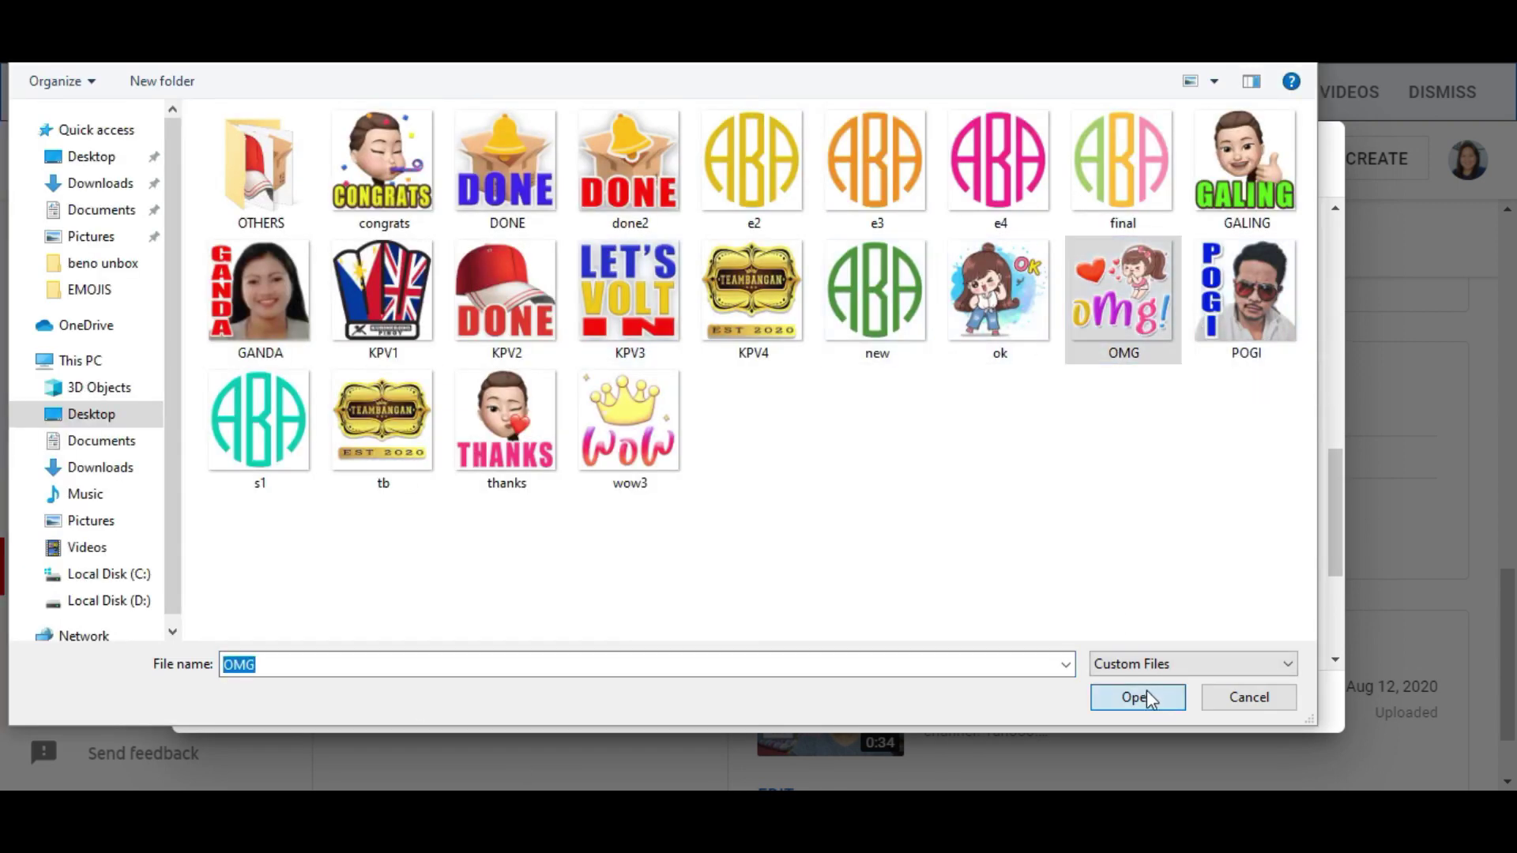
pyautogui.click(646, 343)
pyautogui.write('omg')
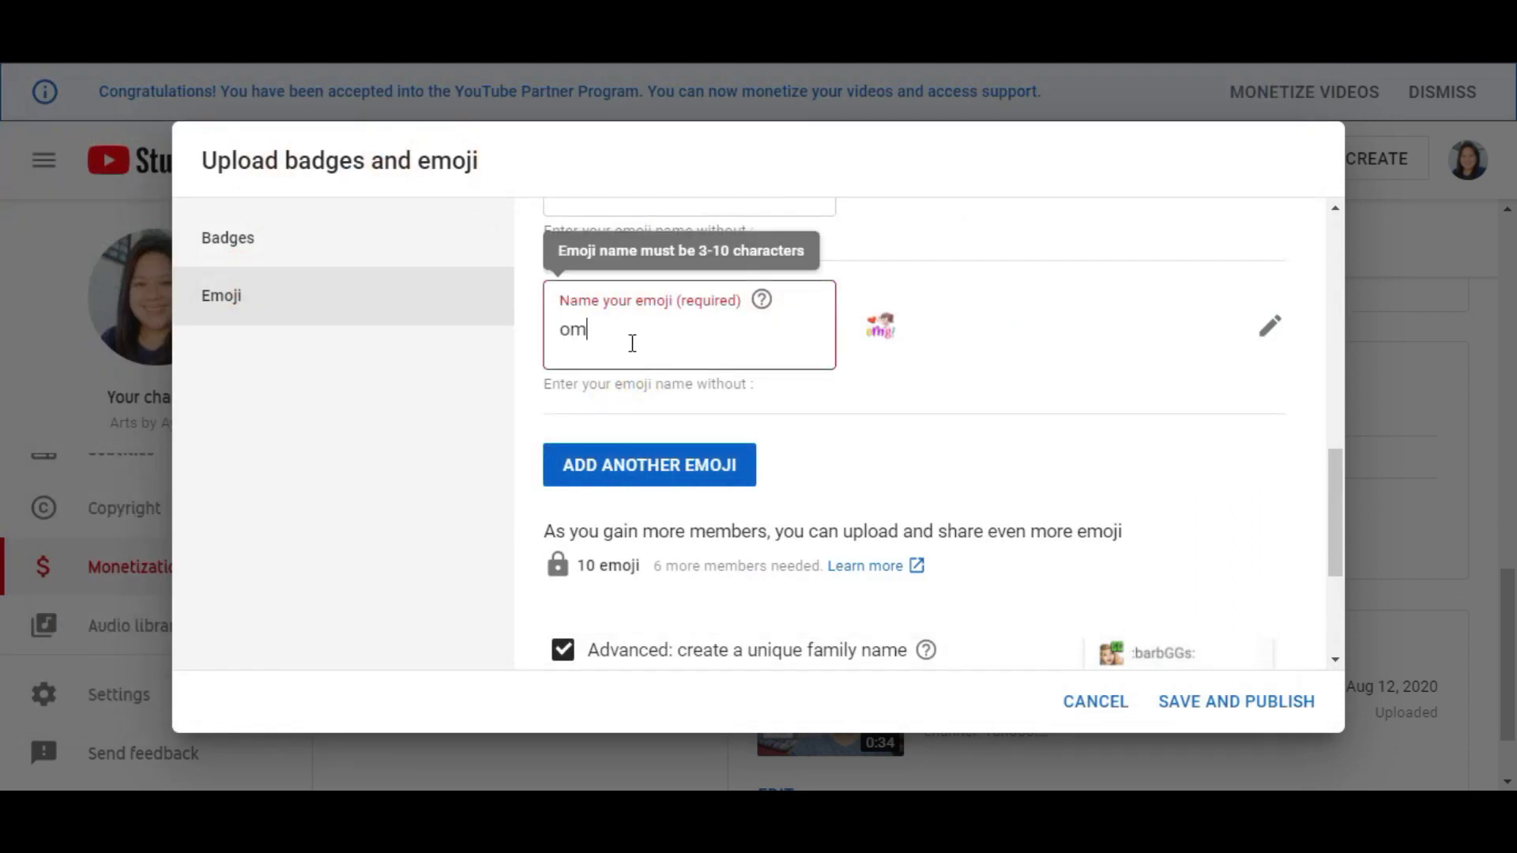
# Step: Add another emoji entry and give it the image tb
pyautogui.click(624, 471)
pyautogui.click(1243, 324)
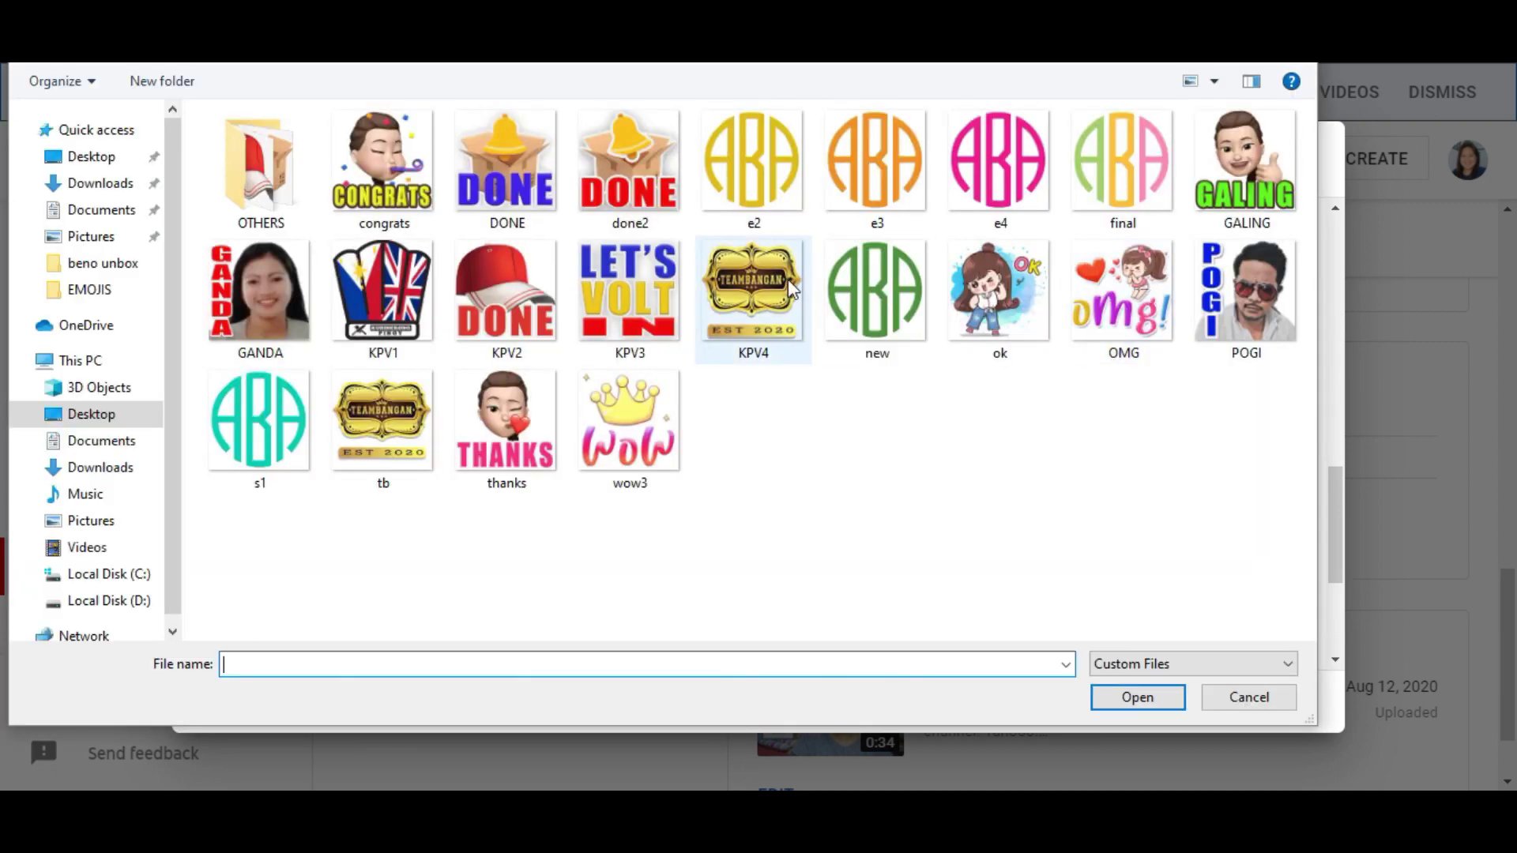
pyautogui.click(407, 414)
pyautogui.click(1126, 700)
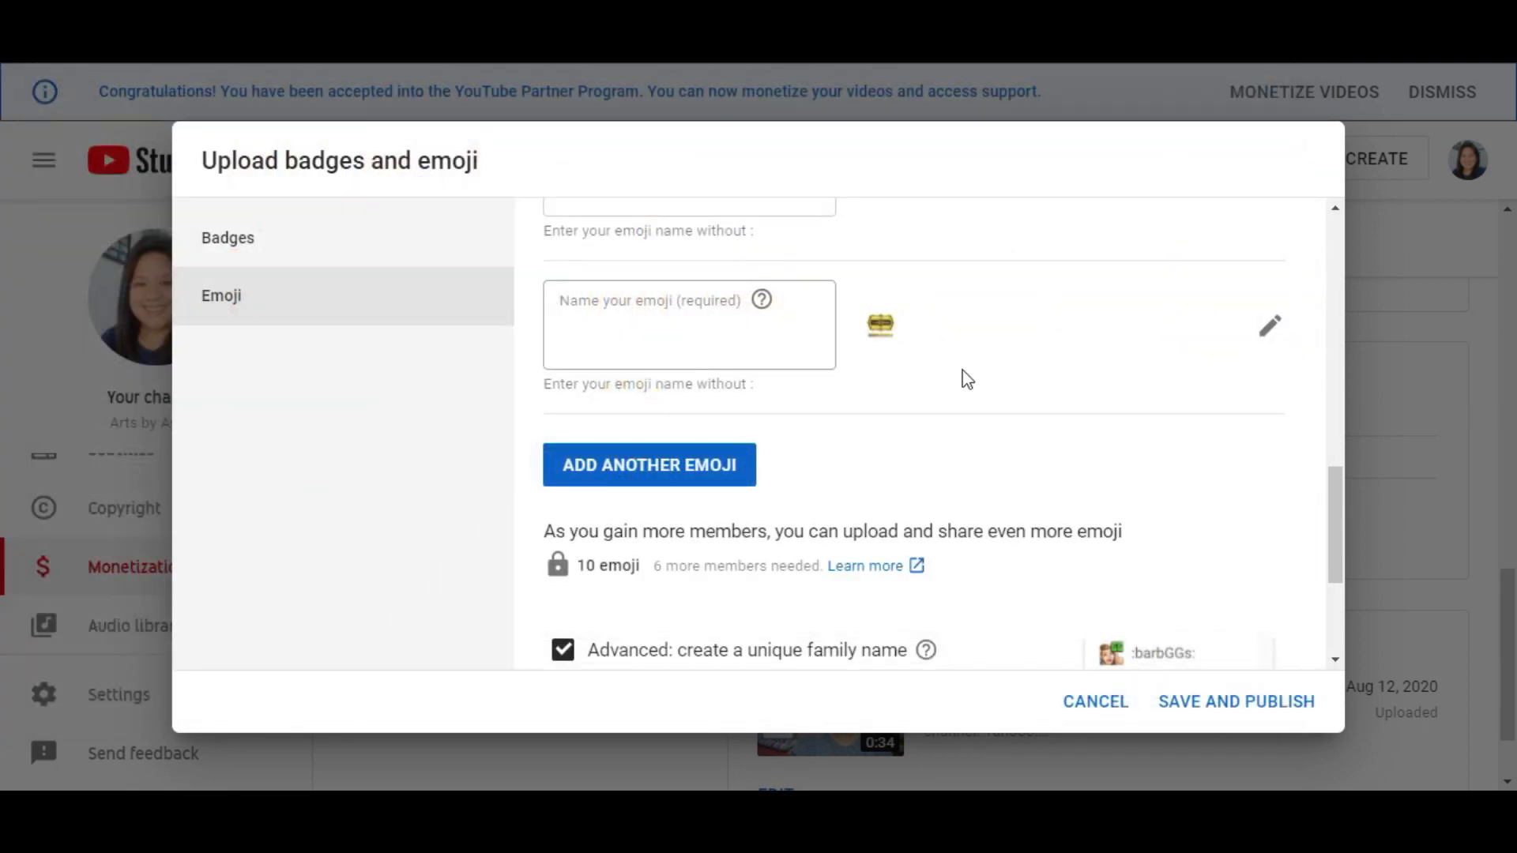
# Step: Replace the newest emoji's image with KPV4 and name the emoji teambangan
pyautogui.click(1270, 327)
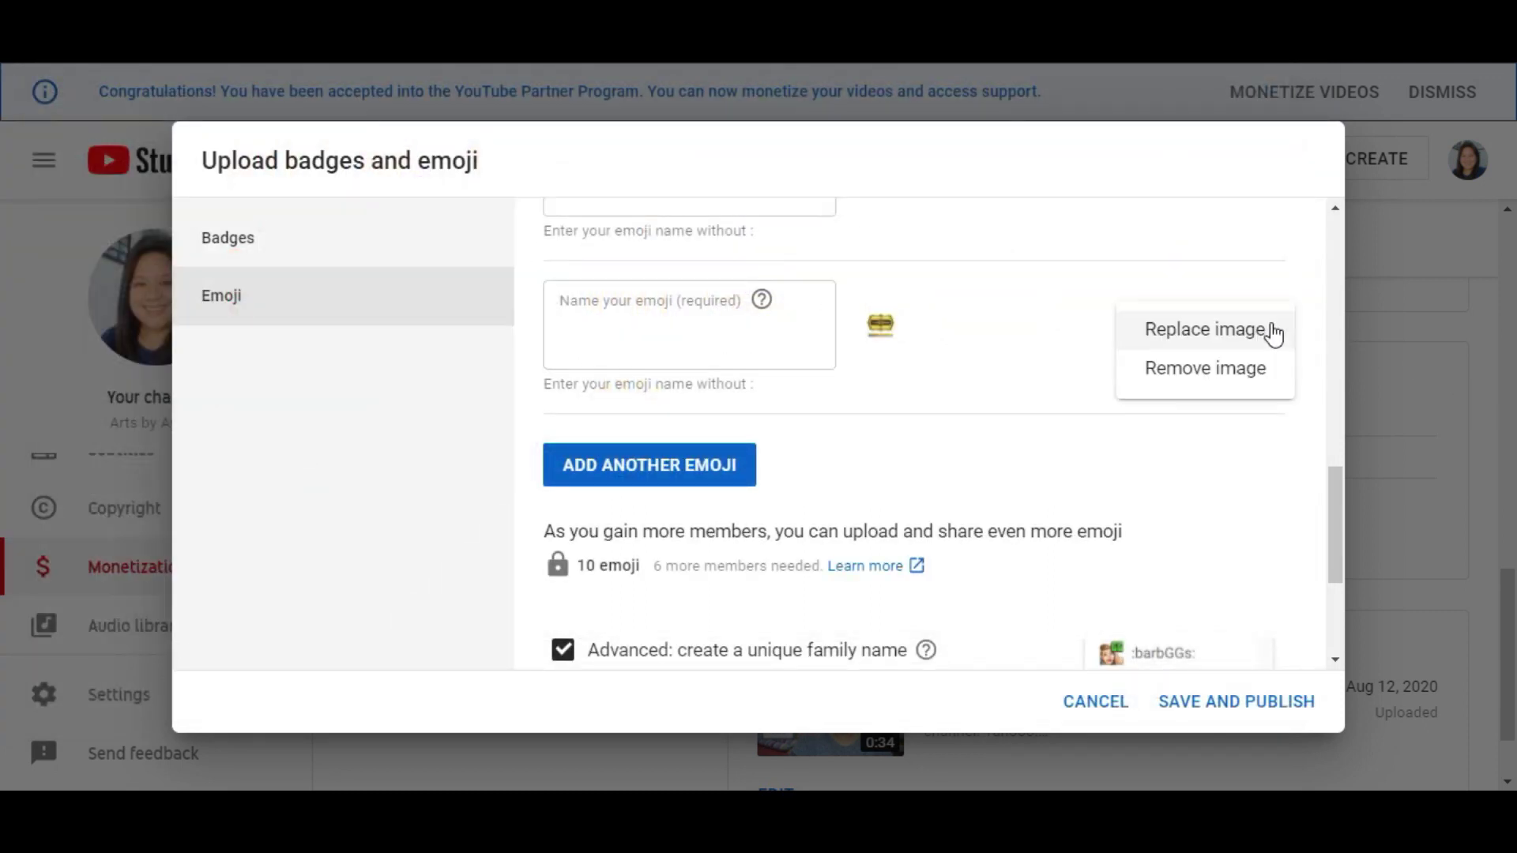
pyautogui.click(1201, 336)
pyautogui.click(753, 301)
pyautogui.click(1153, 698)
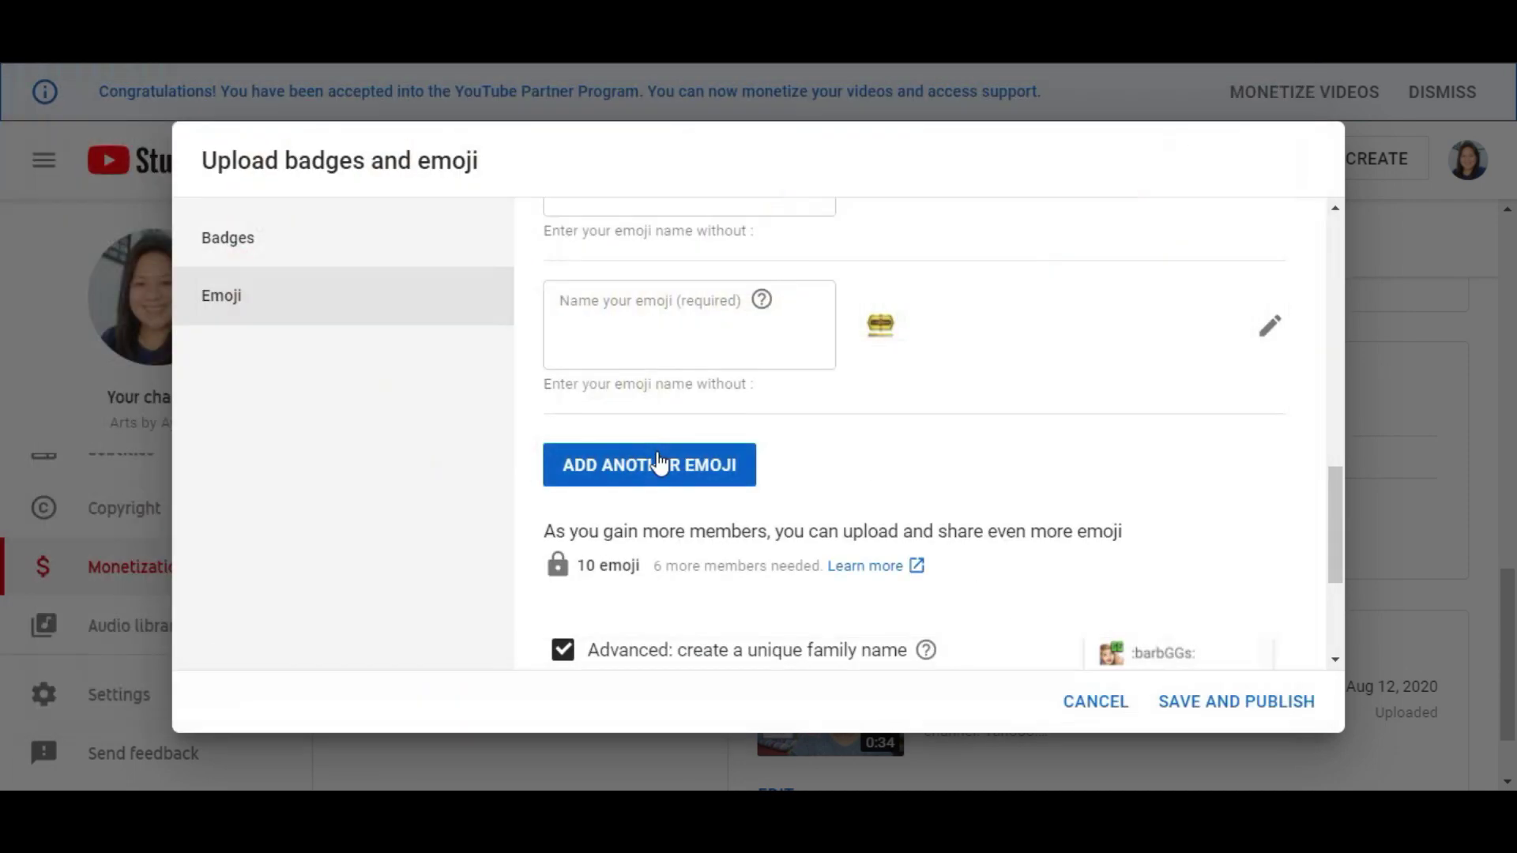
pyautogui.click(588, 314)
pyautogui.write('t')
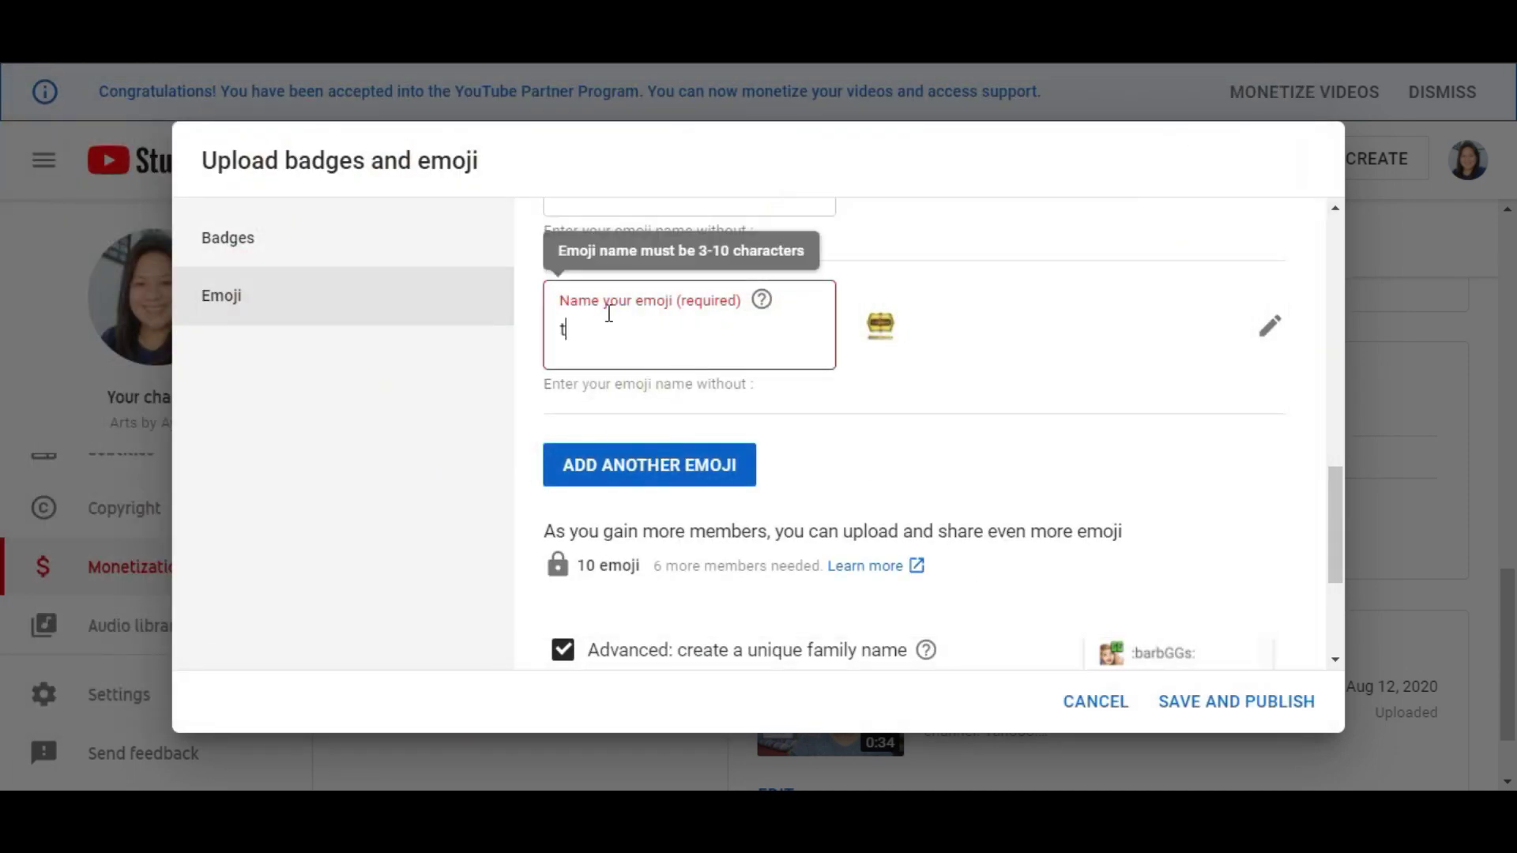
pyautogui.write('eambangan')
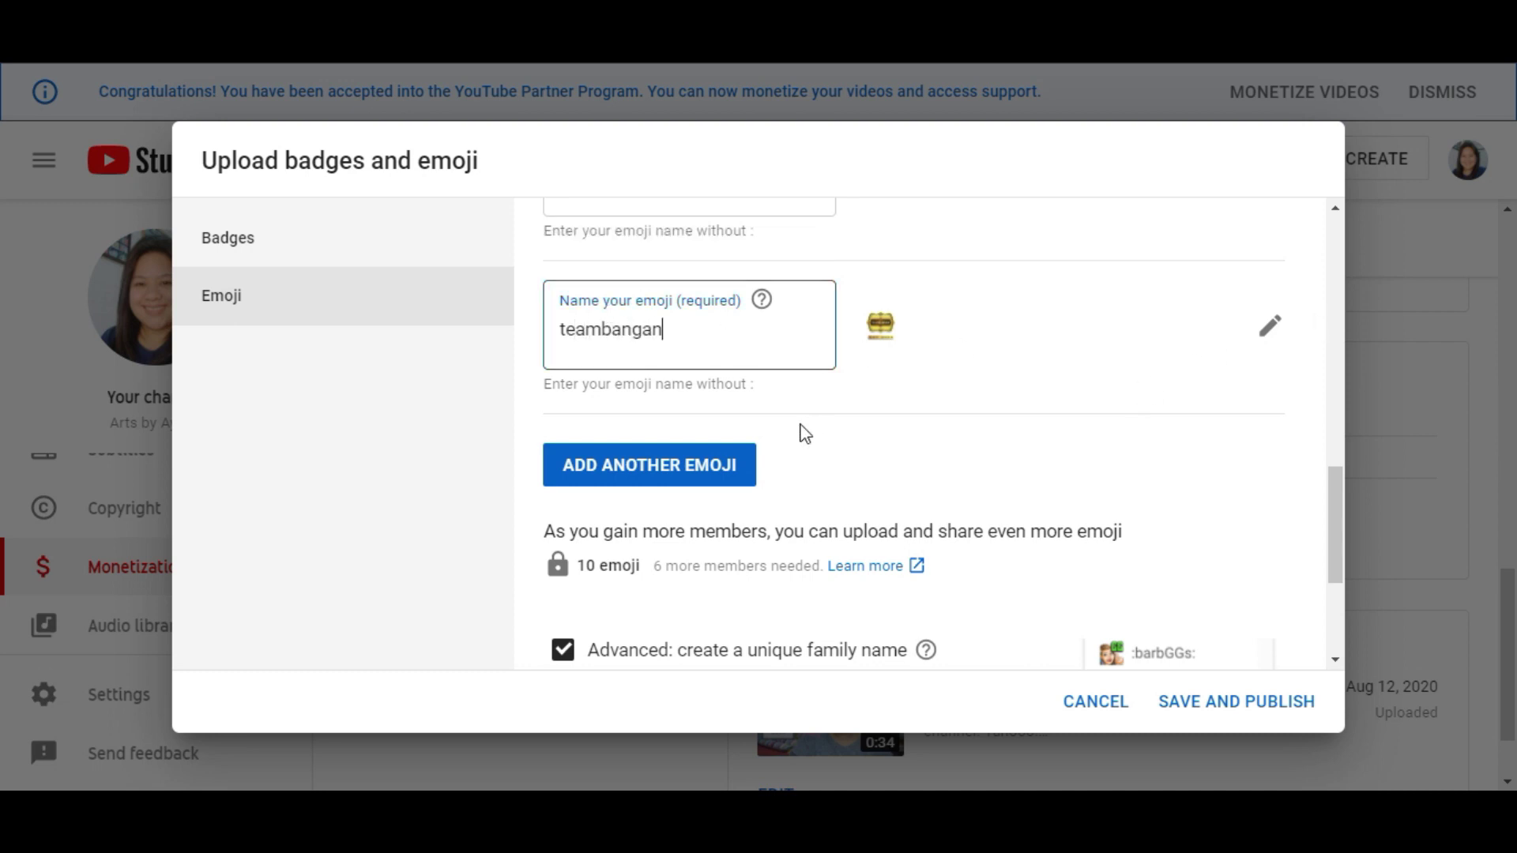
# Step: Add two more emoji entries, give the first one the image wow3 and name it wow
pyautogui.click(687, 472)
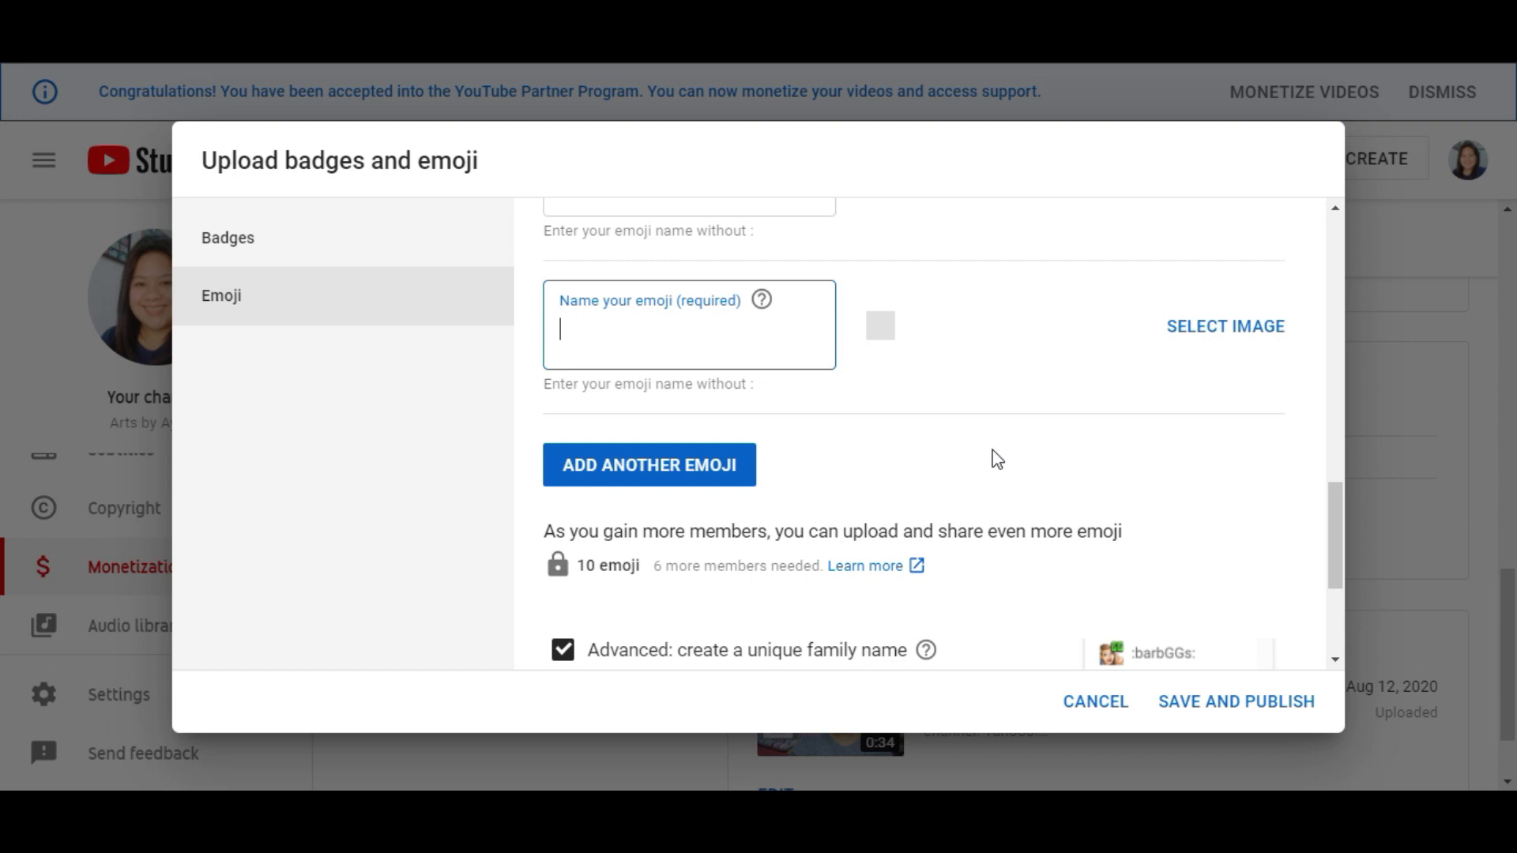
pyautogui.click(716, 478)
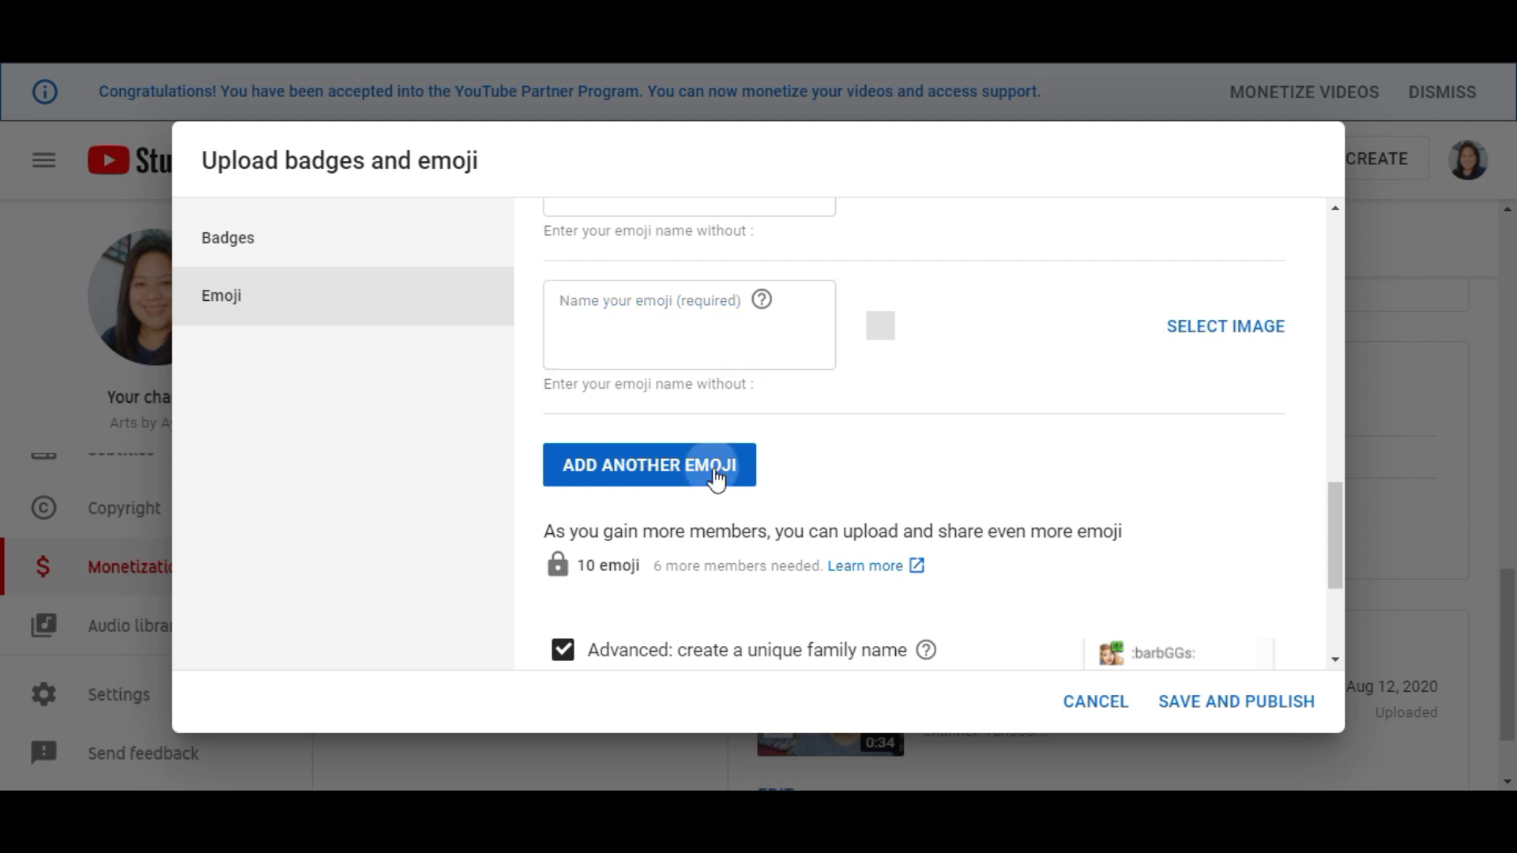
pyautogui.click(1224, 393)
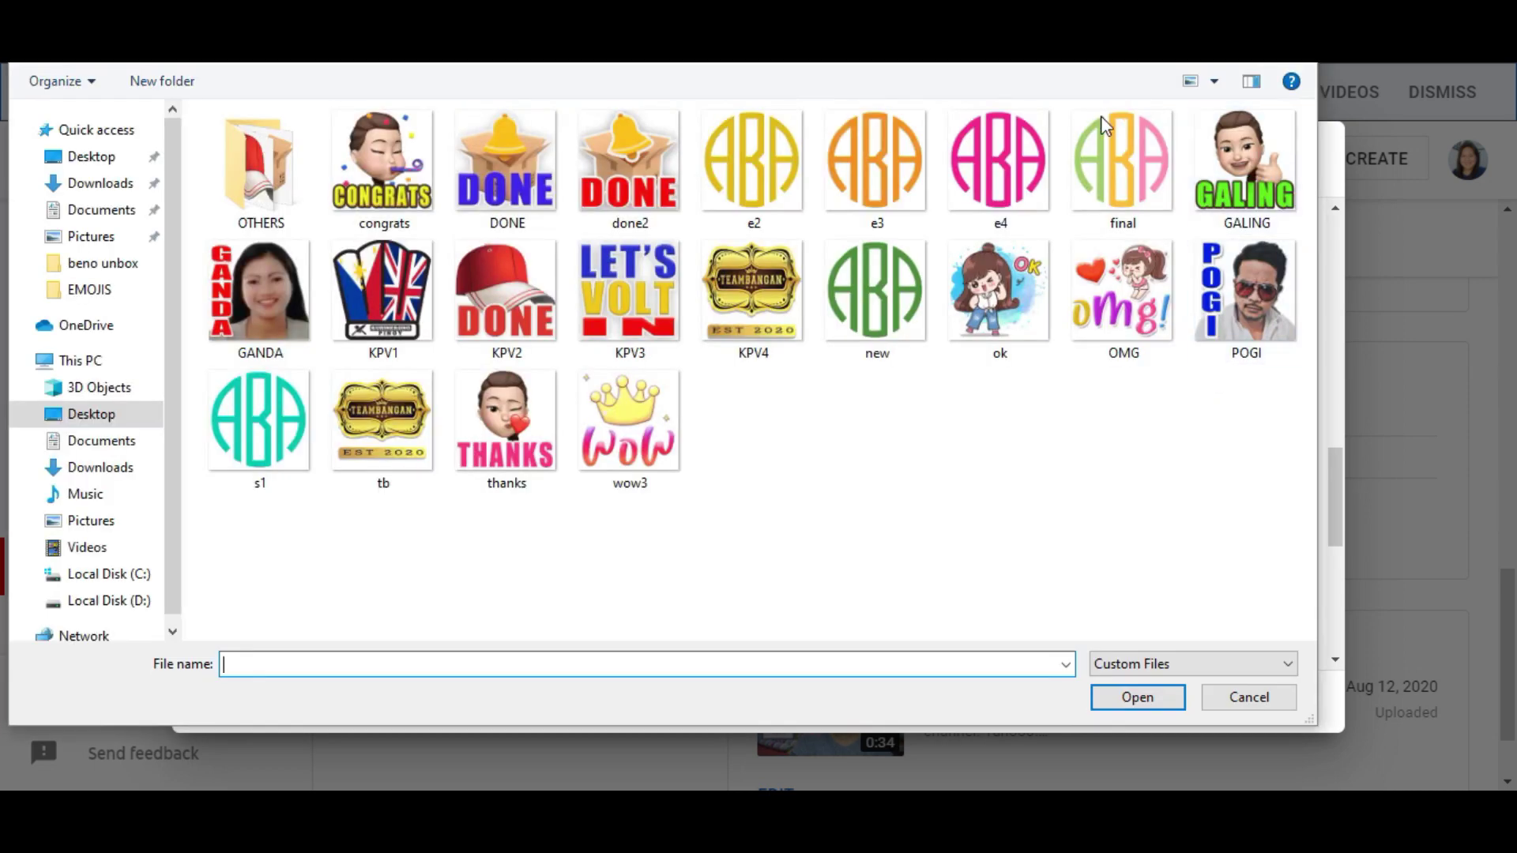
pyautogui.click(635, 418)
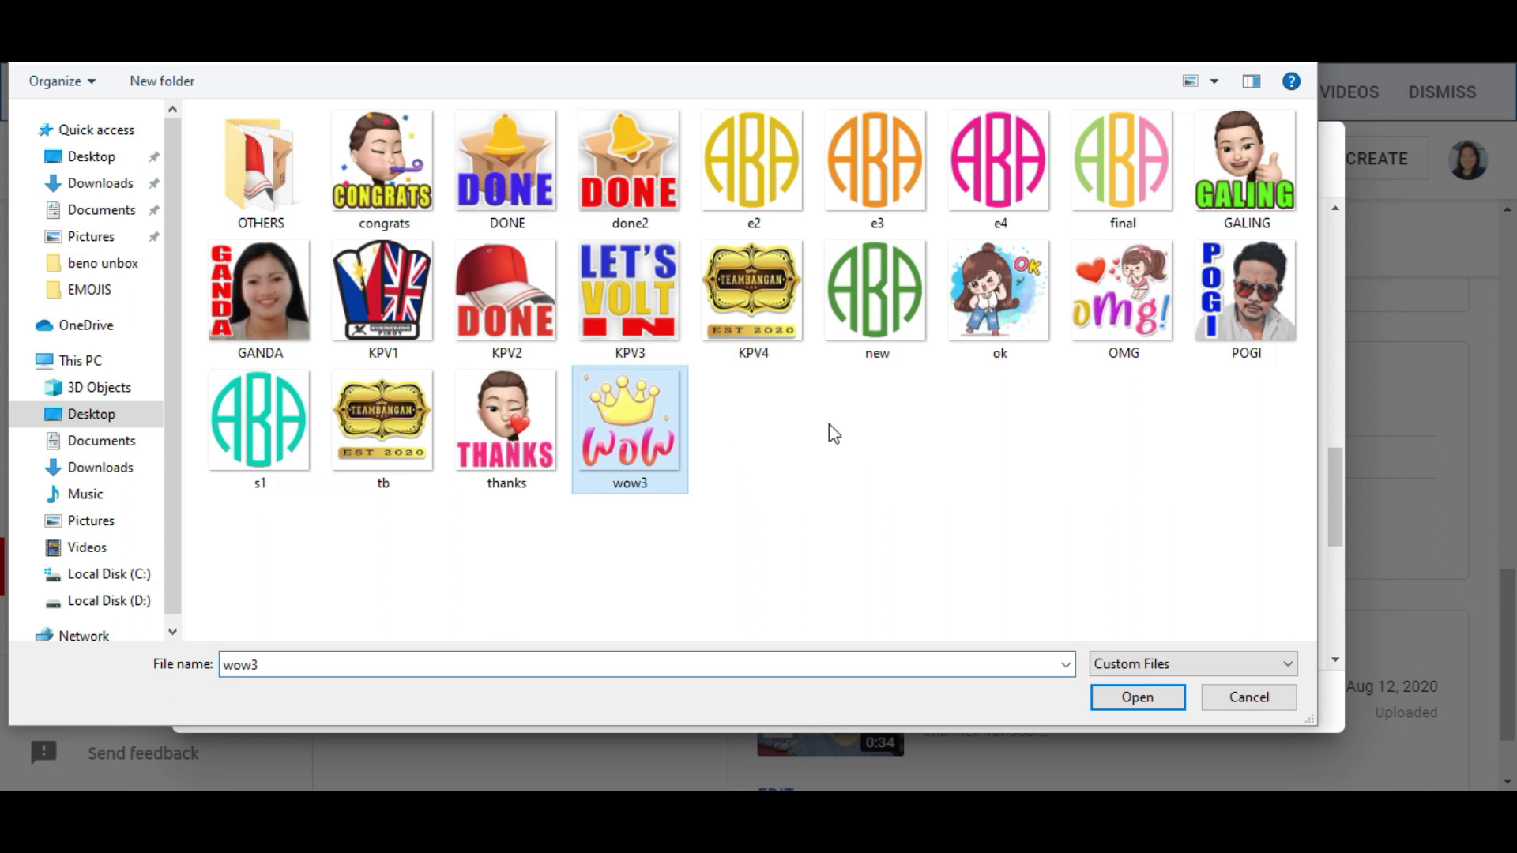
pyautogui.click(1150, 703)
pyautogui.click(695, 406)
pyautogui.write('wow')
pyautogui.press('BackSpace')
pyautogui.press('BackSpace')
pyautogui.write('ow')
# Step: Give the remaining empty emoji entry the image thanks and name it thanks
pyautogui.click(1219, 550)
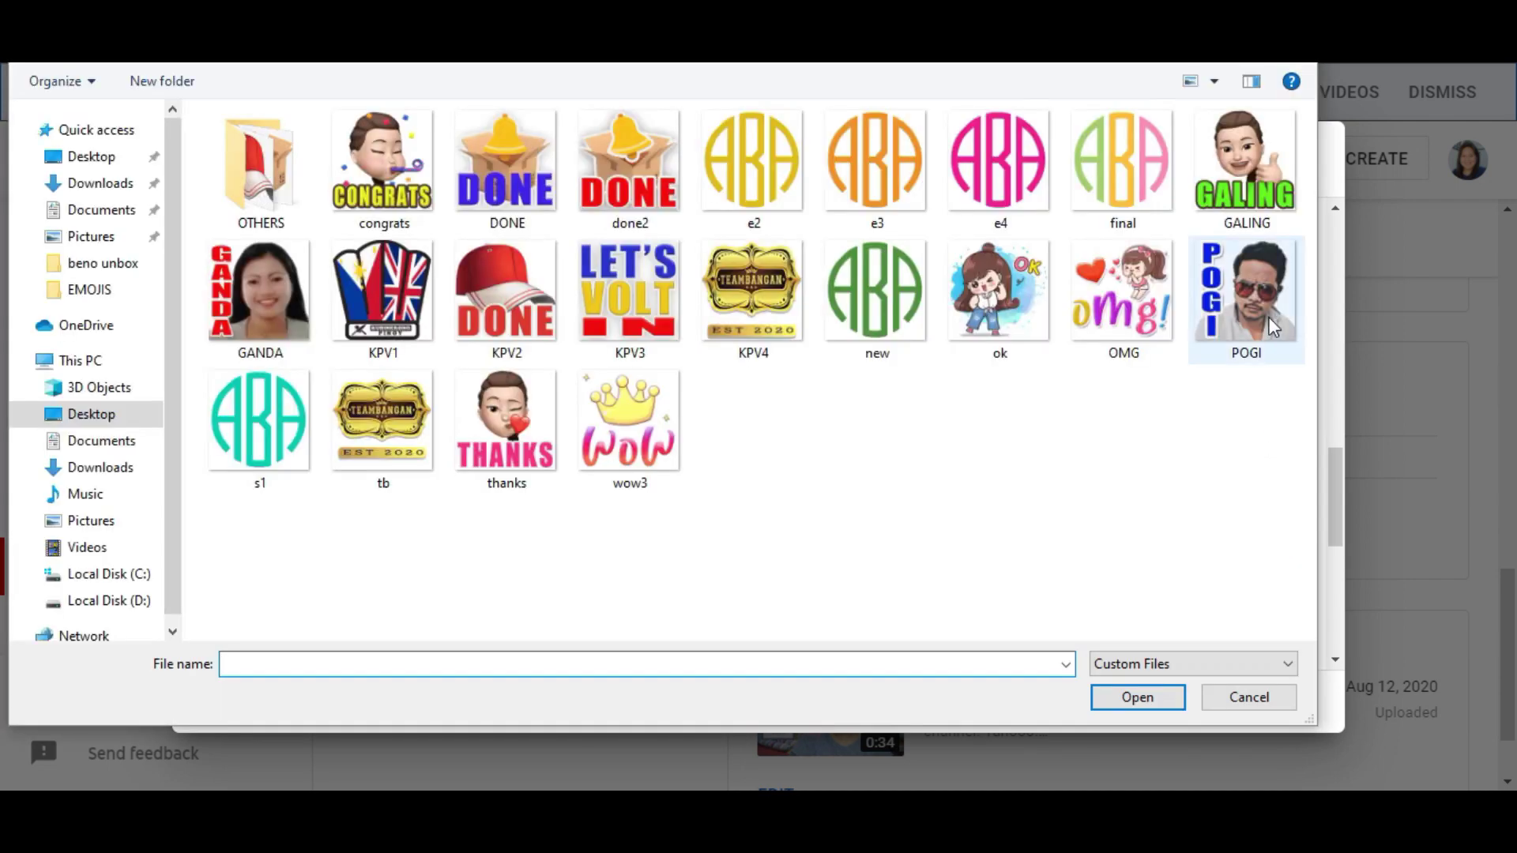
pyautogui.click(1273, 326)
pyautogui.click(524, 453)
pyautogui.click(1149, 700)
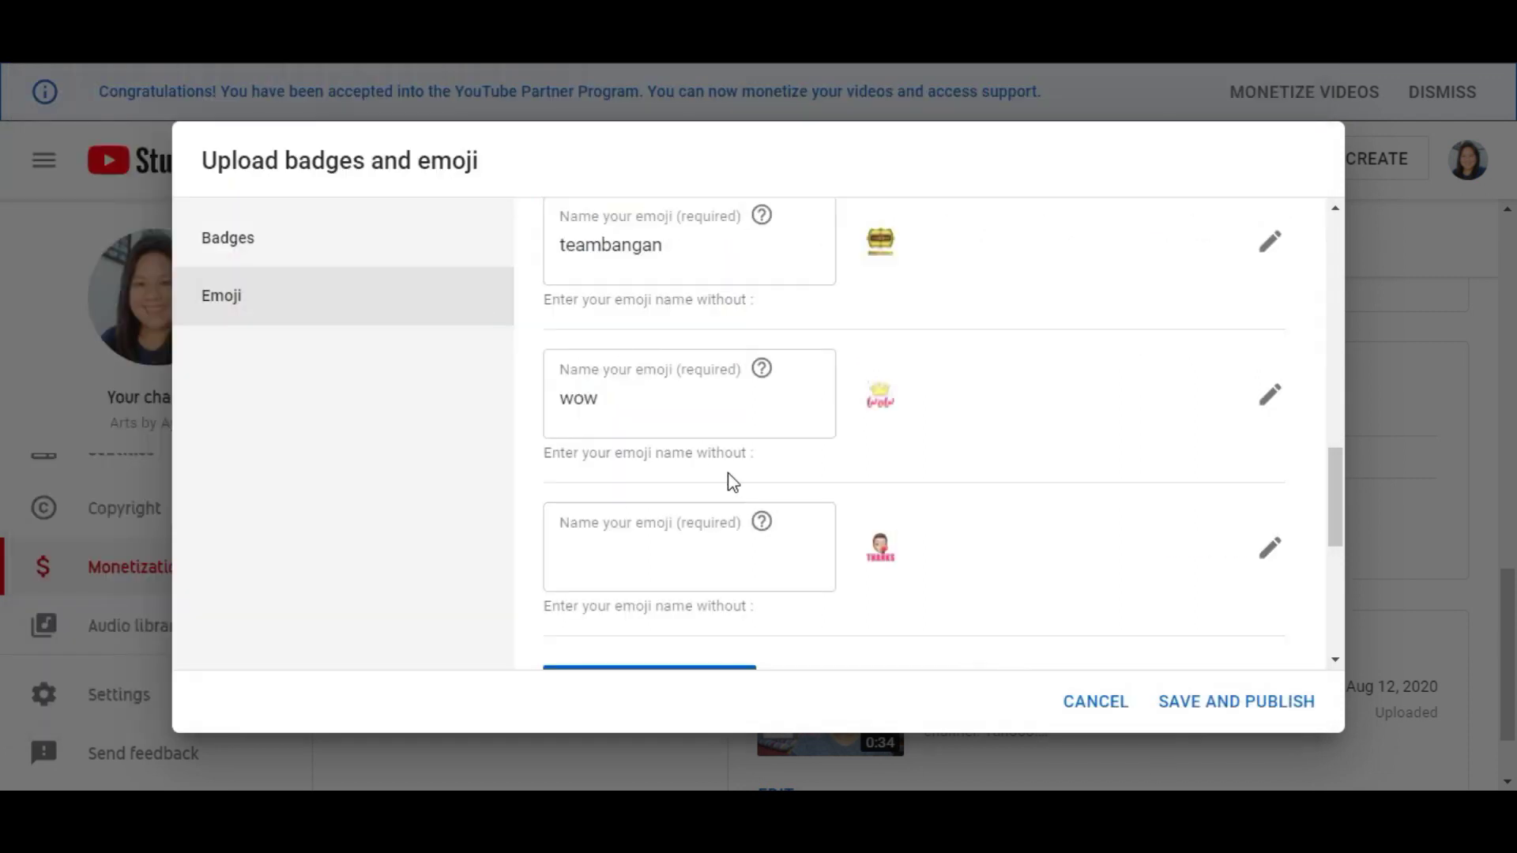
pyautogui.click(622, 562)
pyautogui.write('thanks')
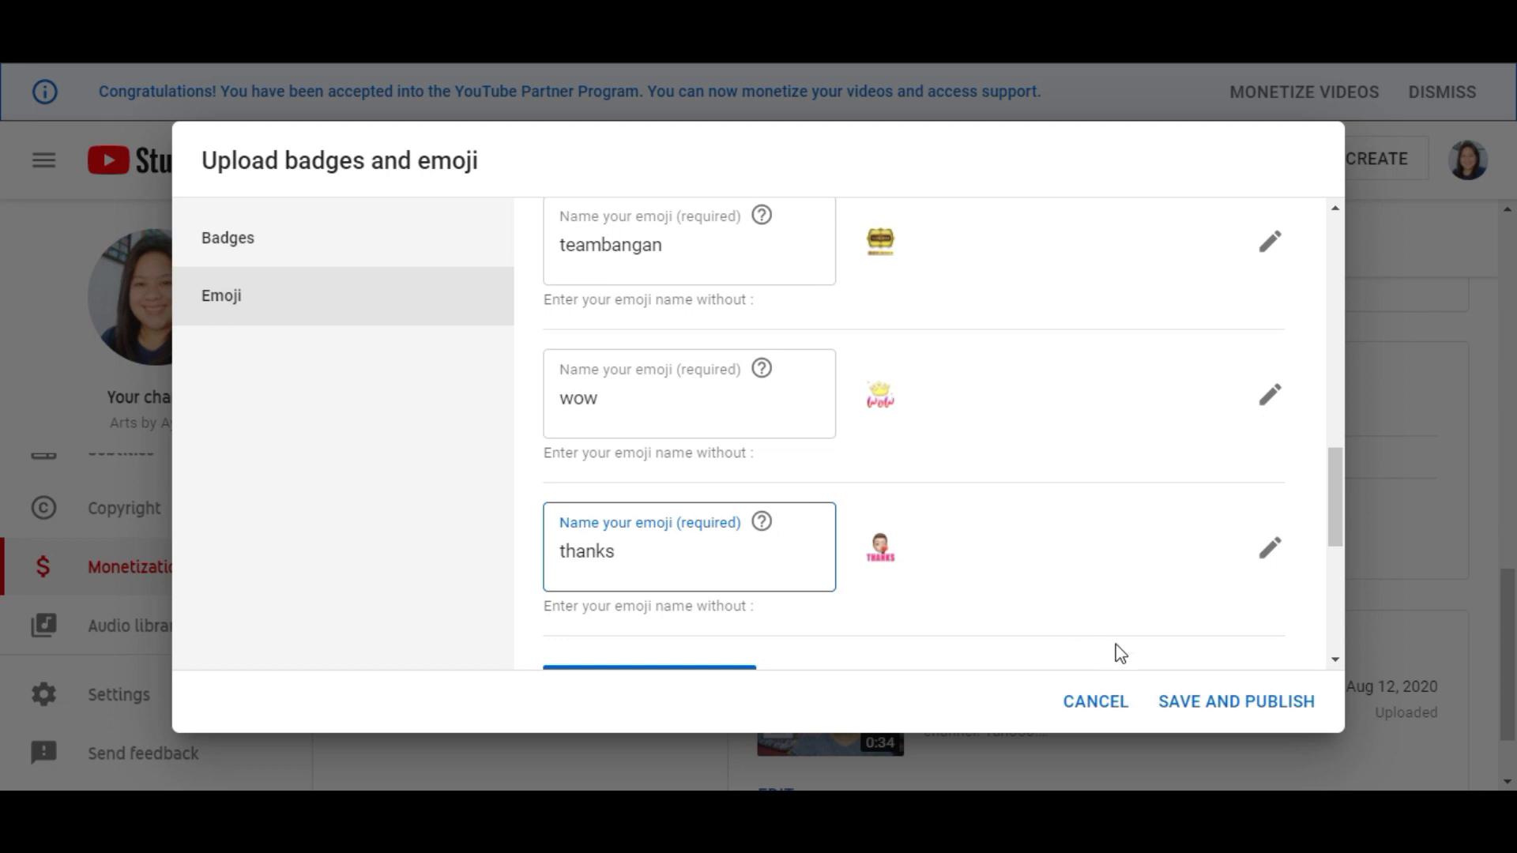
# Step: Add another emoji with the image POGI and name it pogi
pyautogui.scroll(-2, 1090, 610)
pyautogui.scroll(8, 1090, 610)
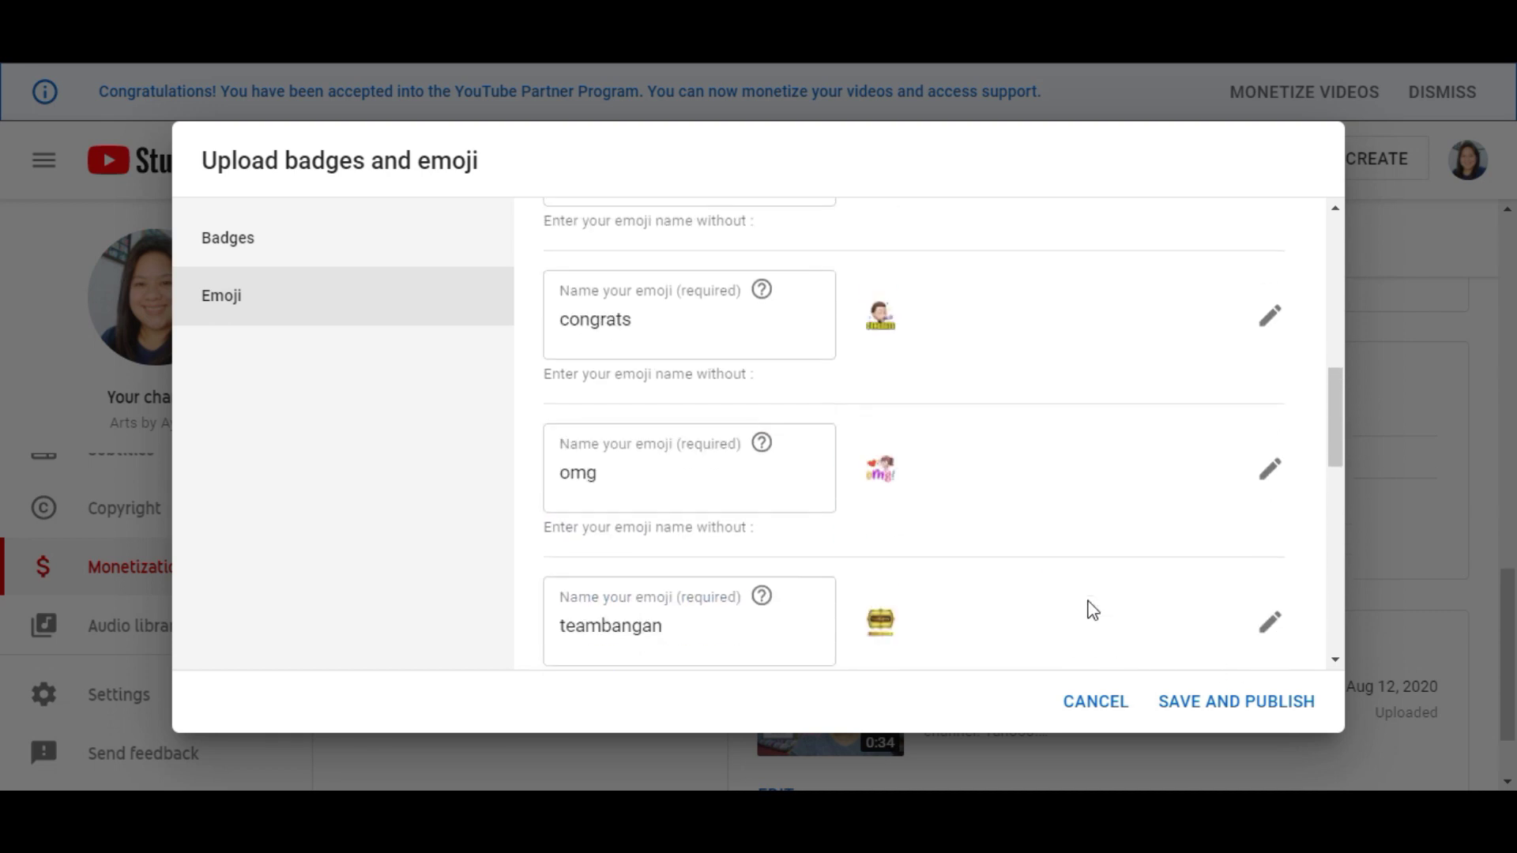
pyautogui.scroll(-7, 1092, 609)
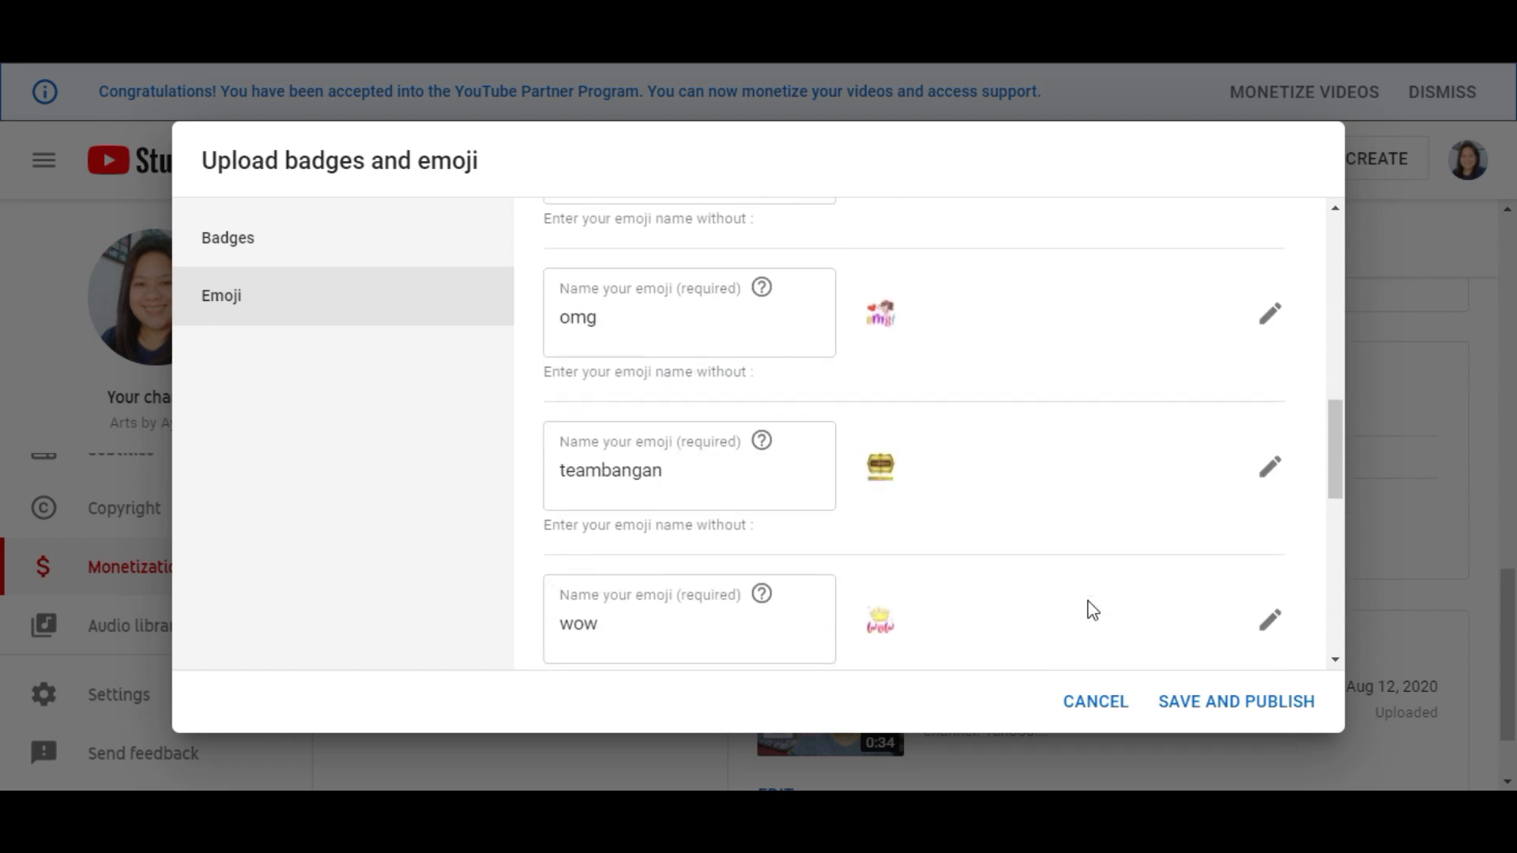
pyautogui.scroll(-3, 1092, 610)
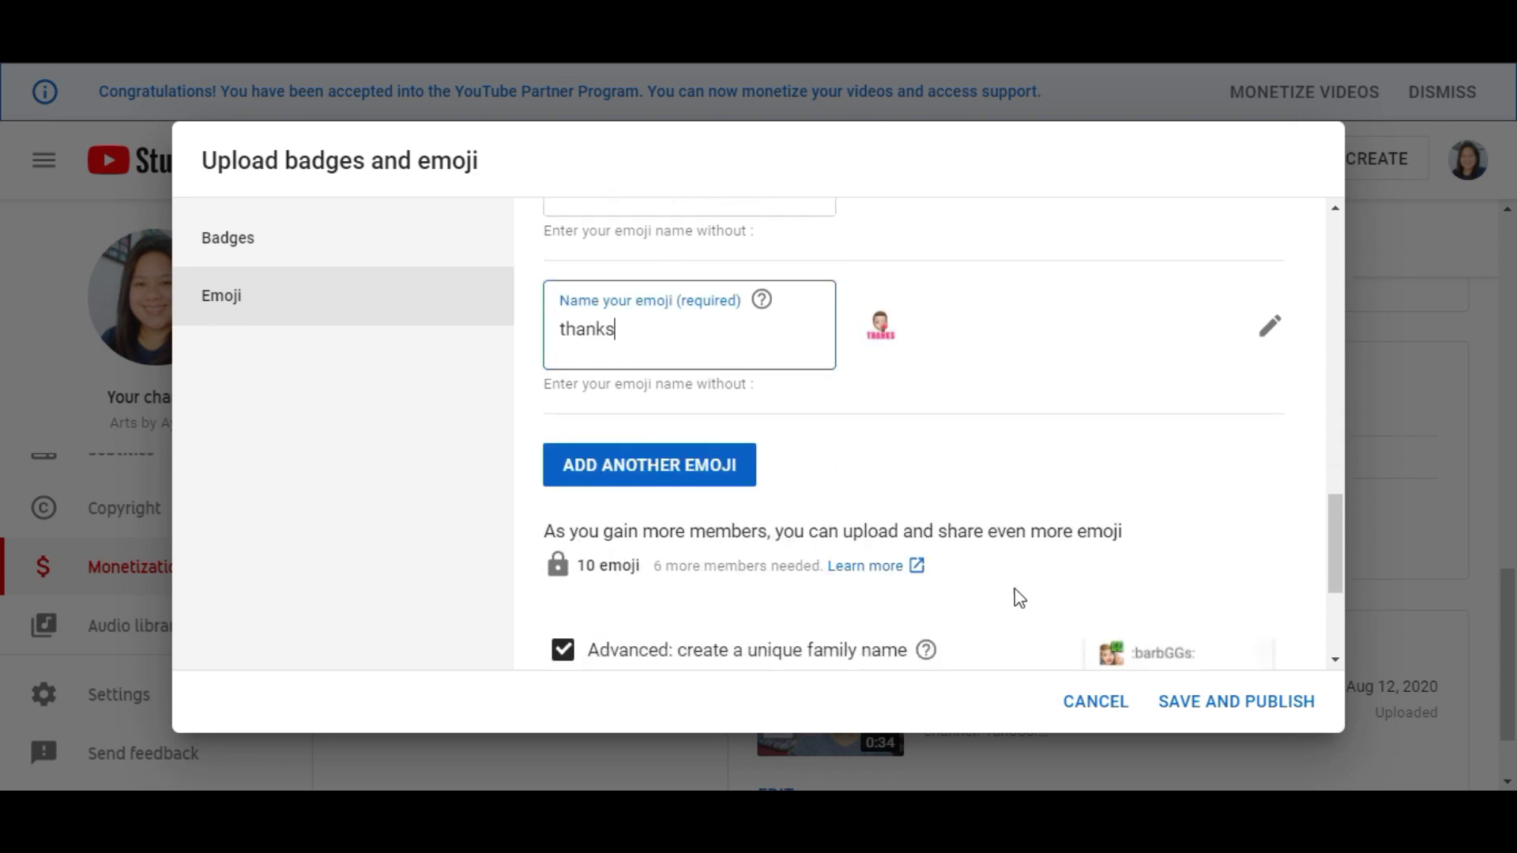
pyautogui.click(694, 483)
pyautogui.click(1240, 324)
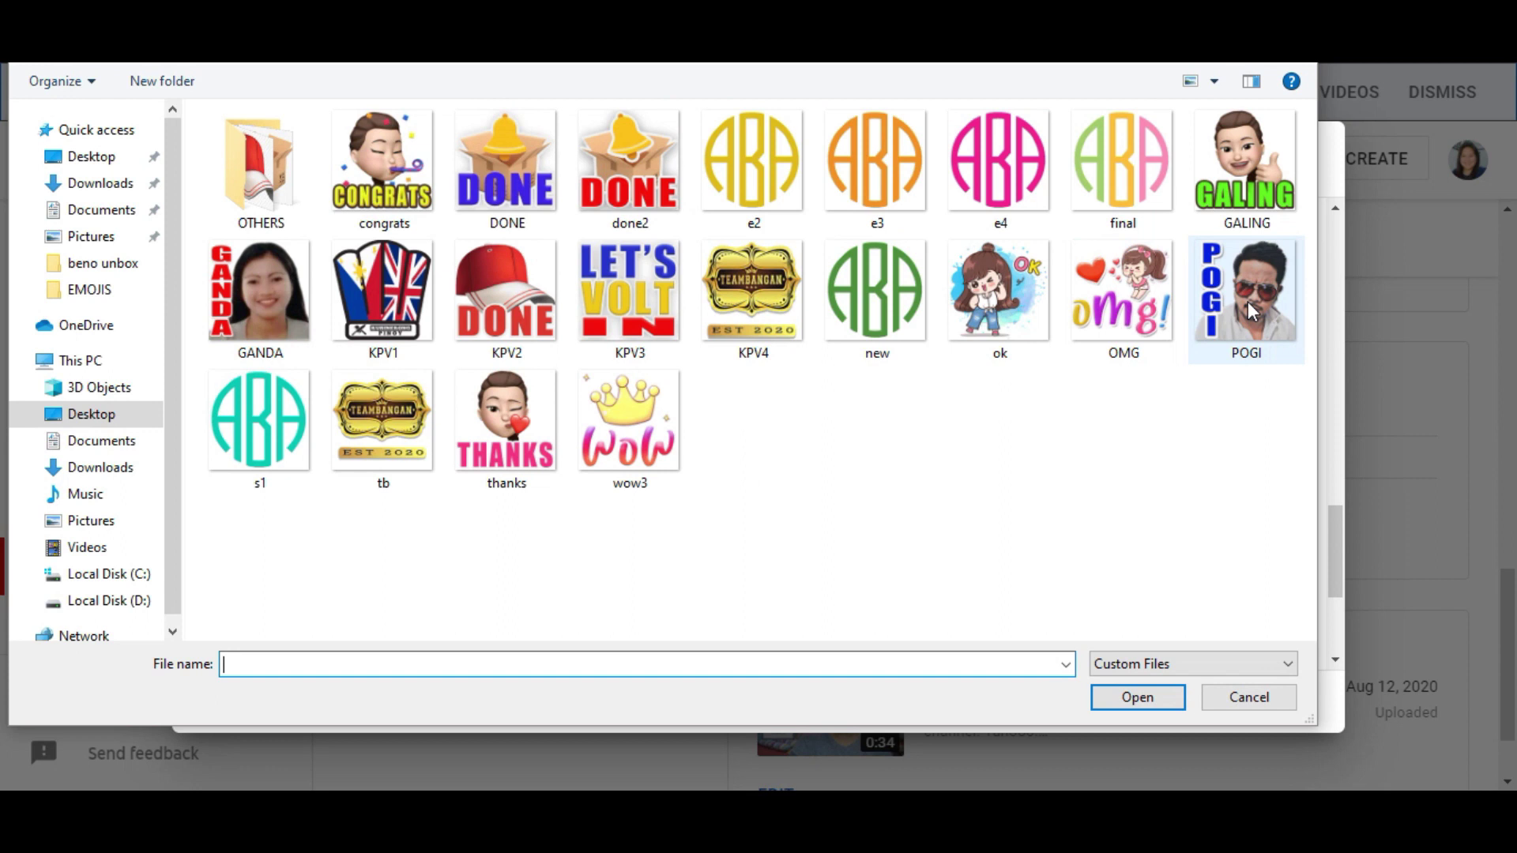
pyautogui.click(1248, 301)
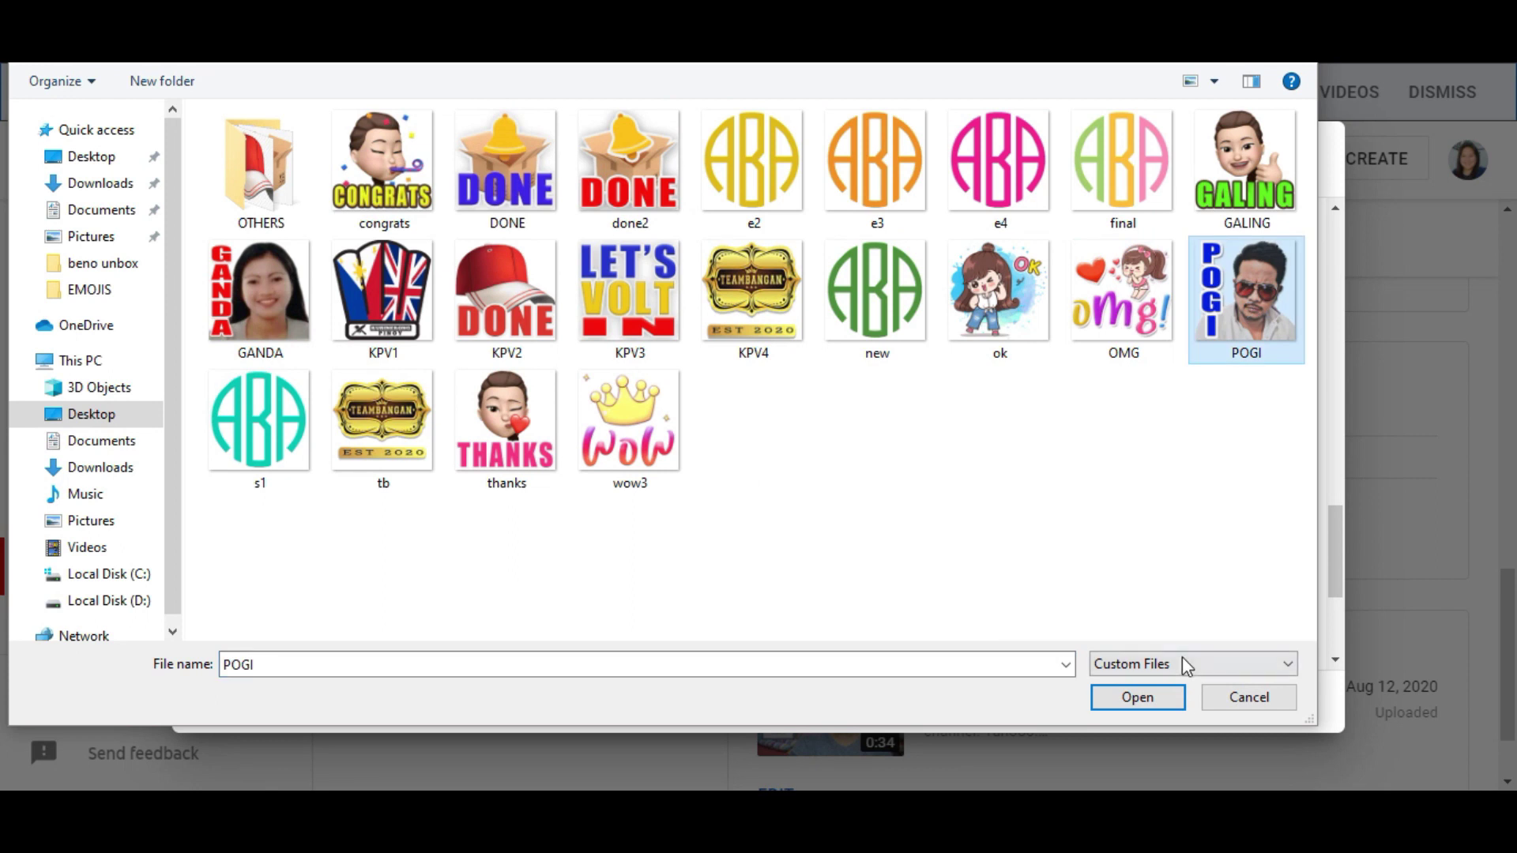
pyautogui.click(1134, 699)
pyautogui.click(670, 326)
pyautogui.write('pogi')
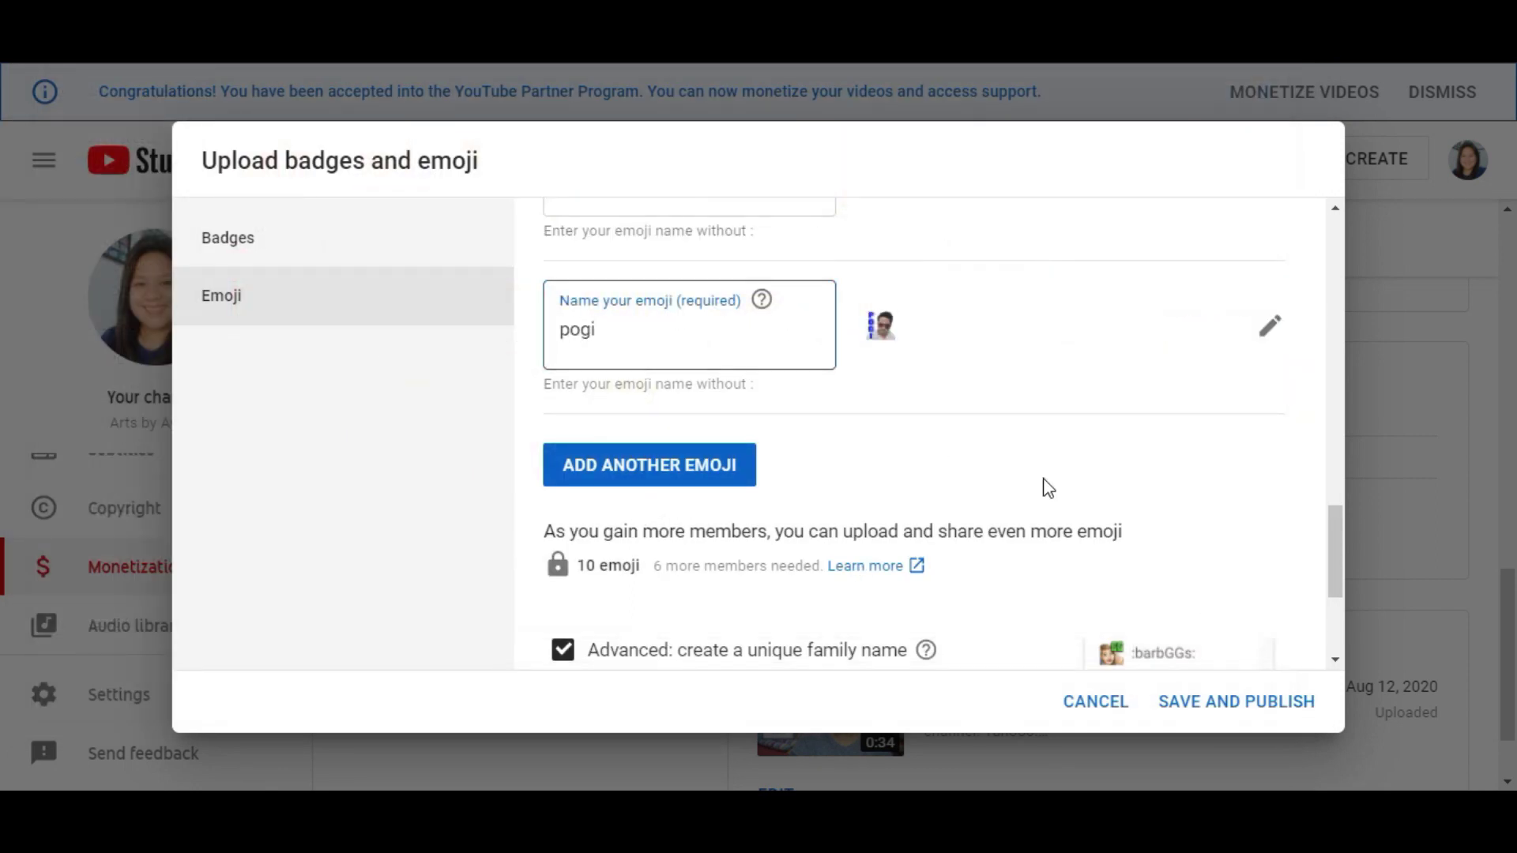
# Step: Add another emoji entry and give it the image done2
pyautogui.click(742, 466)
pyautogui.click(1217, 329)
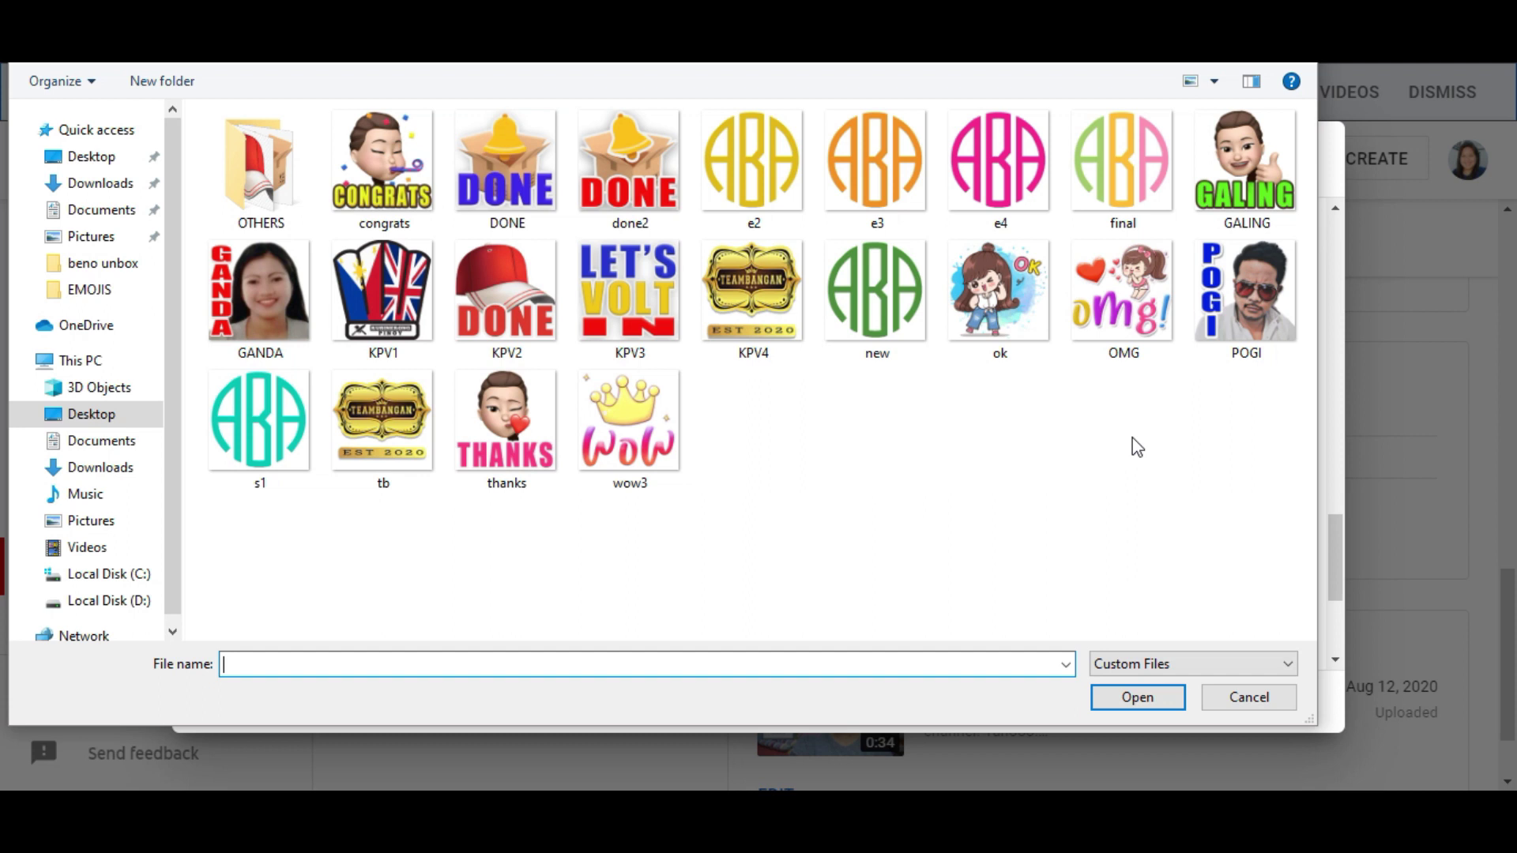
pyautogui.click(624, 188)
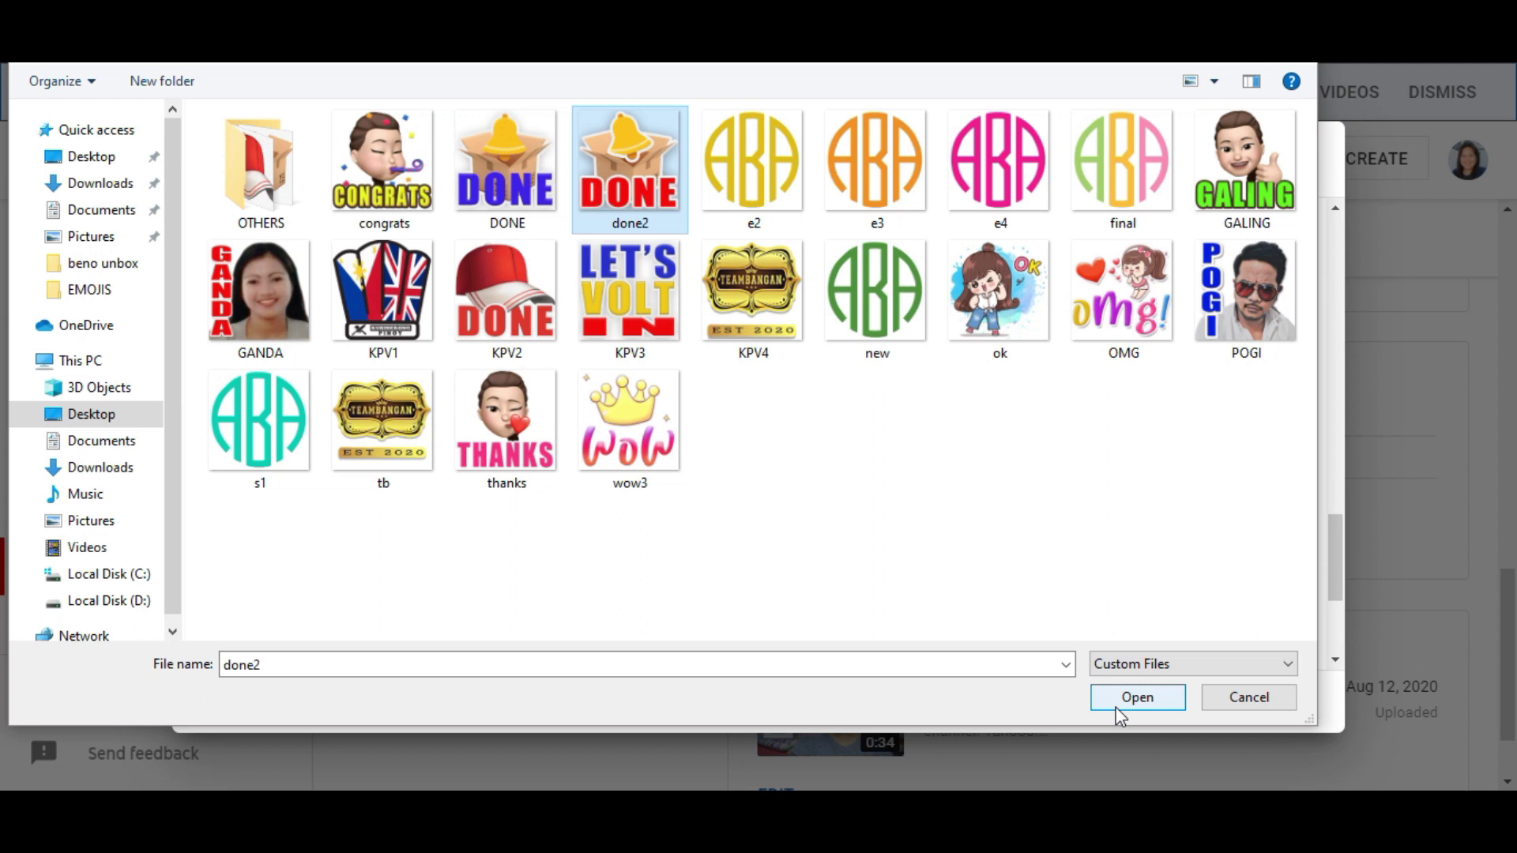
pyautogui.click(1136, 698)
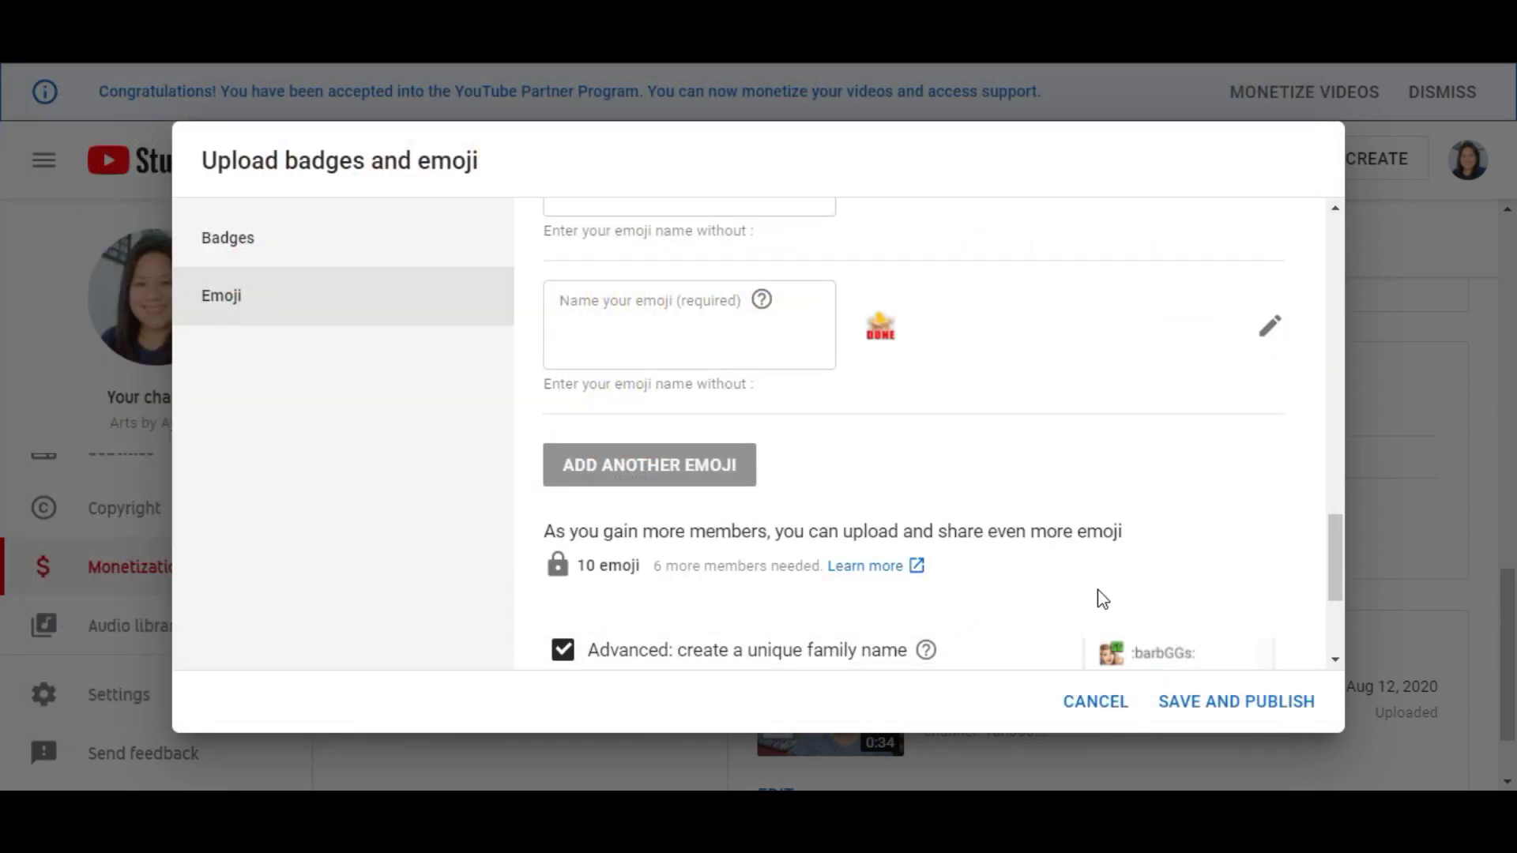
# Step: Review the emoji list, name the last emoji done, and save and publish the badges and emoji
pyautogui.scroll(6, 1104, 599)
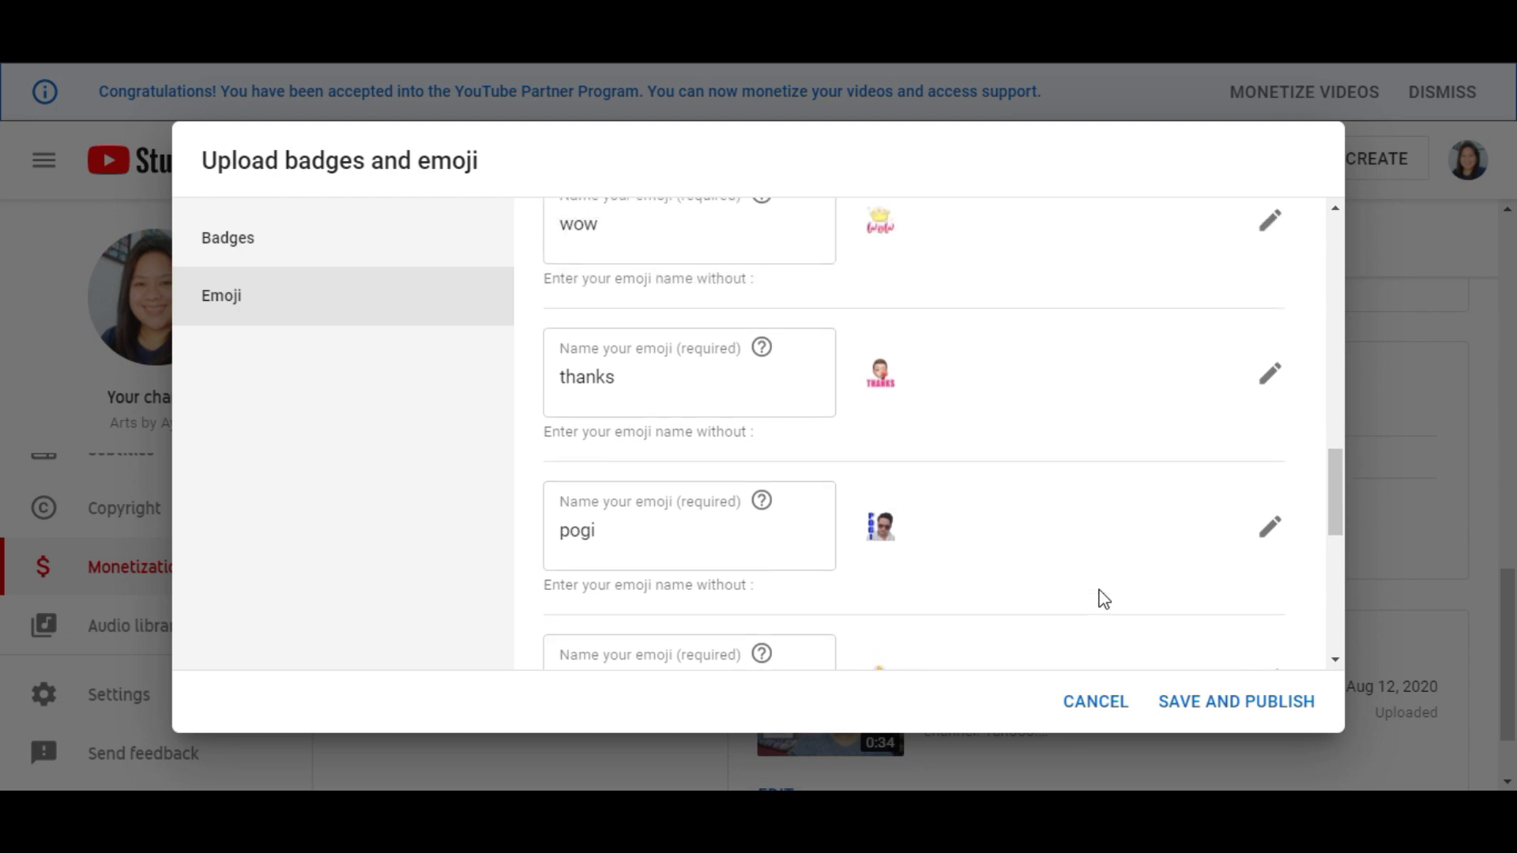
pyautogui.scroll(3, 1103, 599)
pyautogui.scroll(8, 1104, 599)
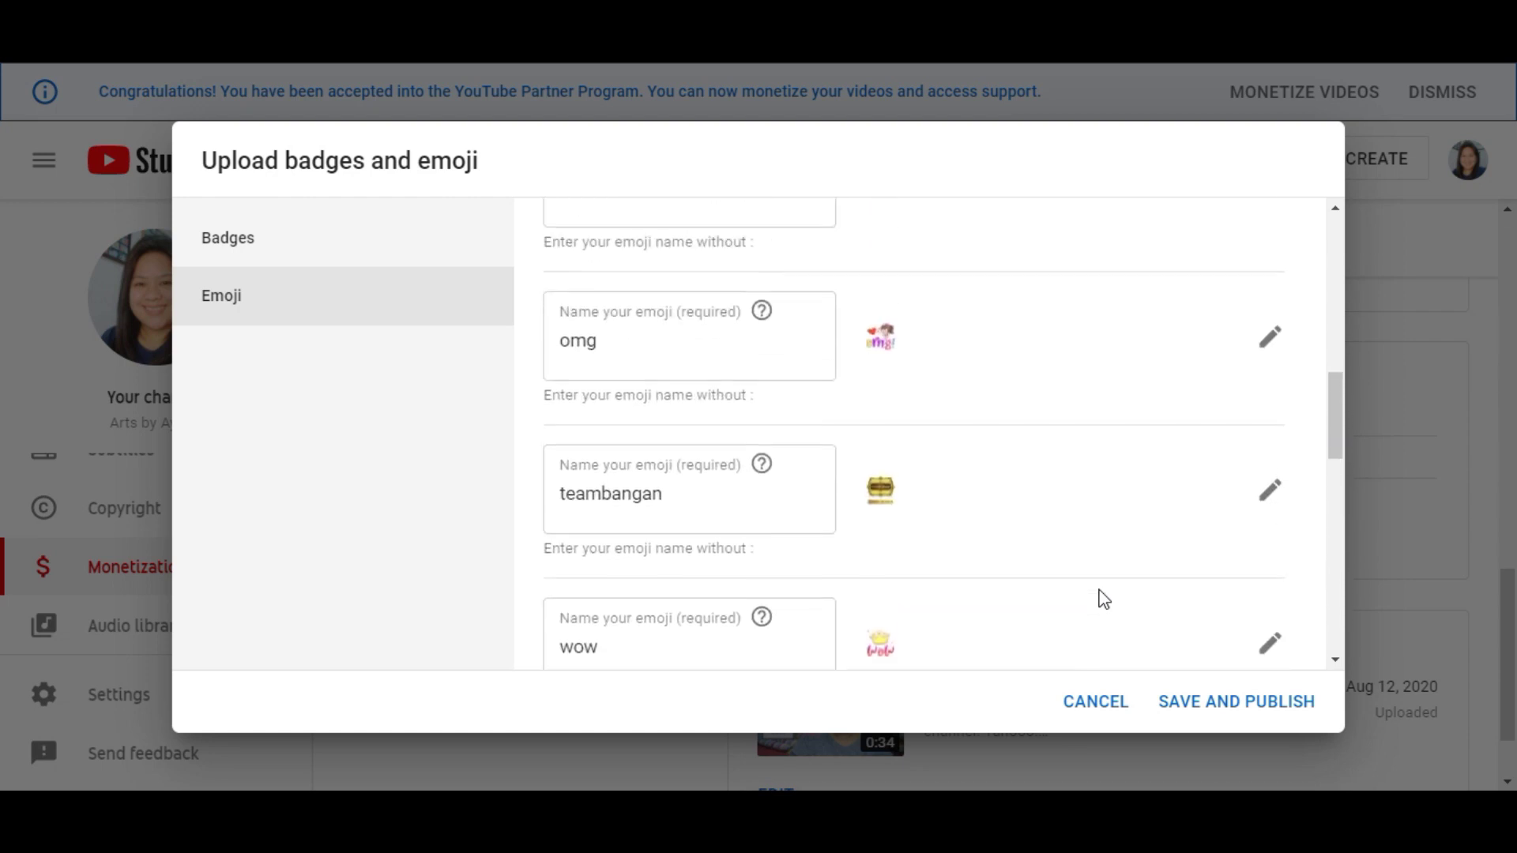
pyautogui.scroll(3, 1103, 599)
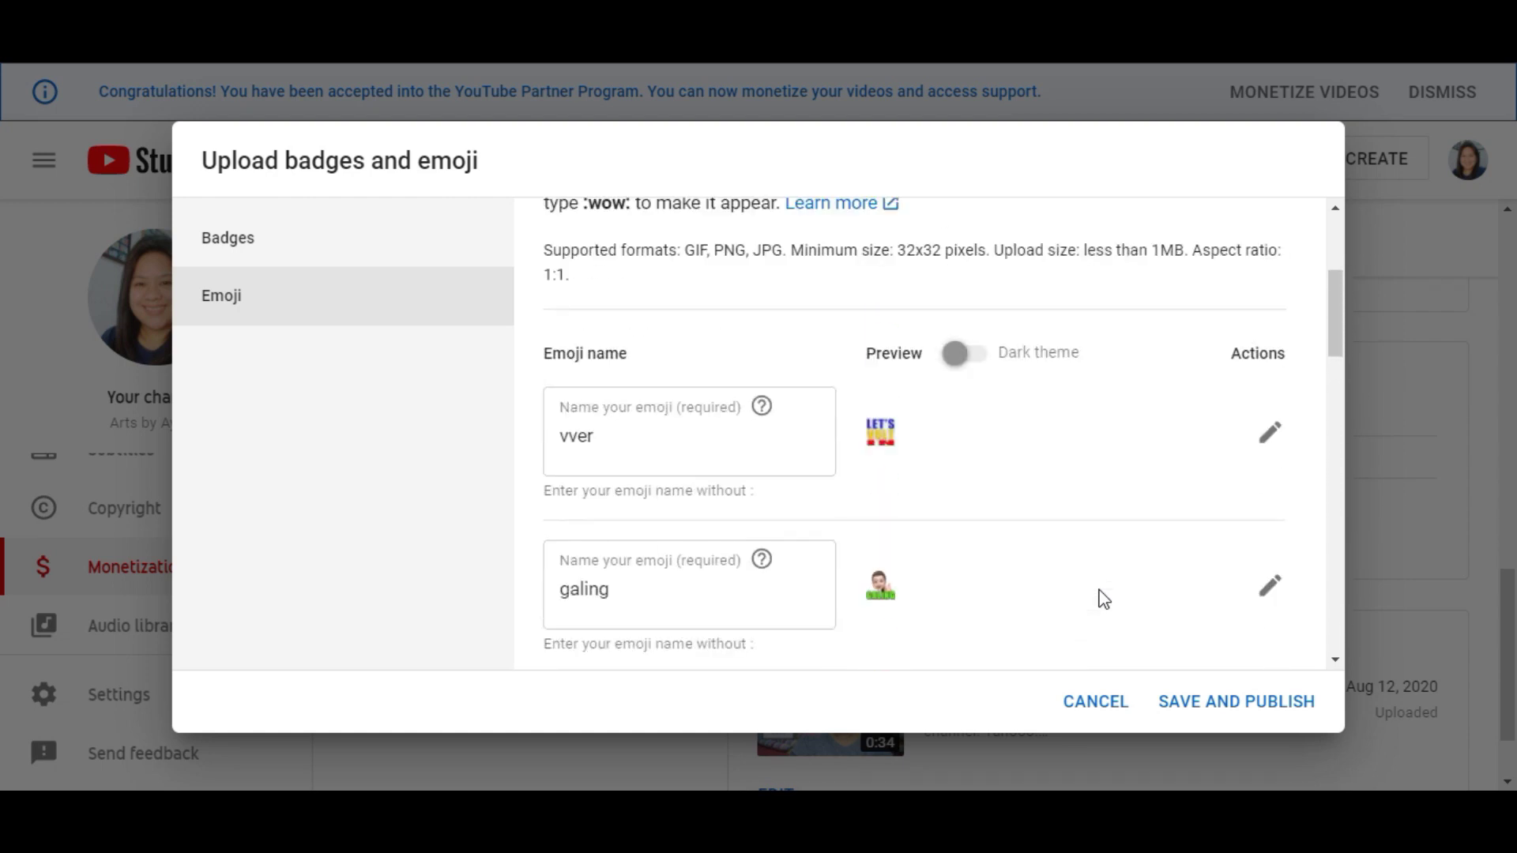
pyautogui.scroll(-10, 1103, 599)
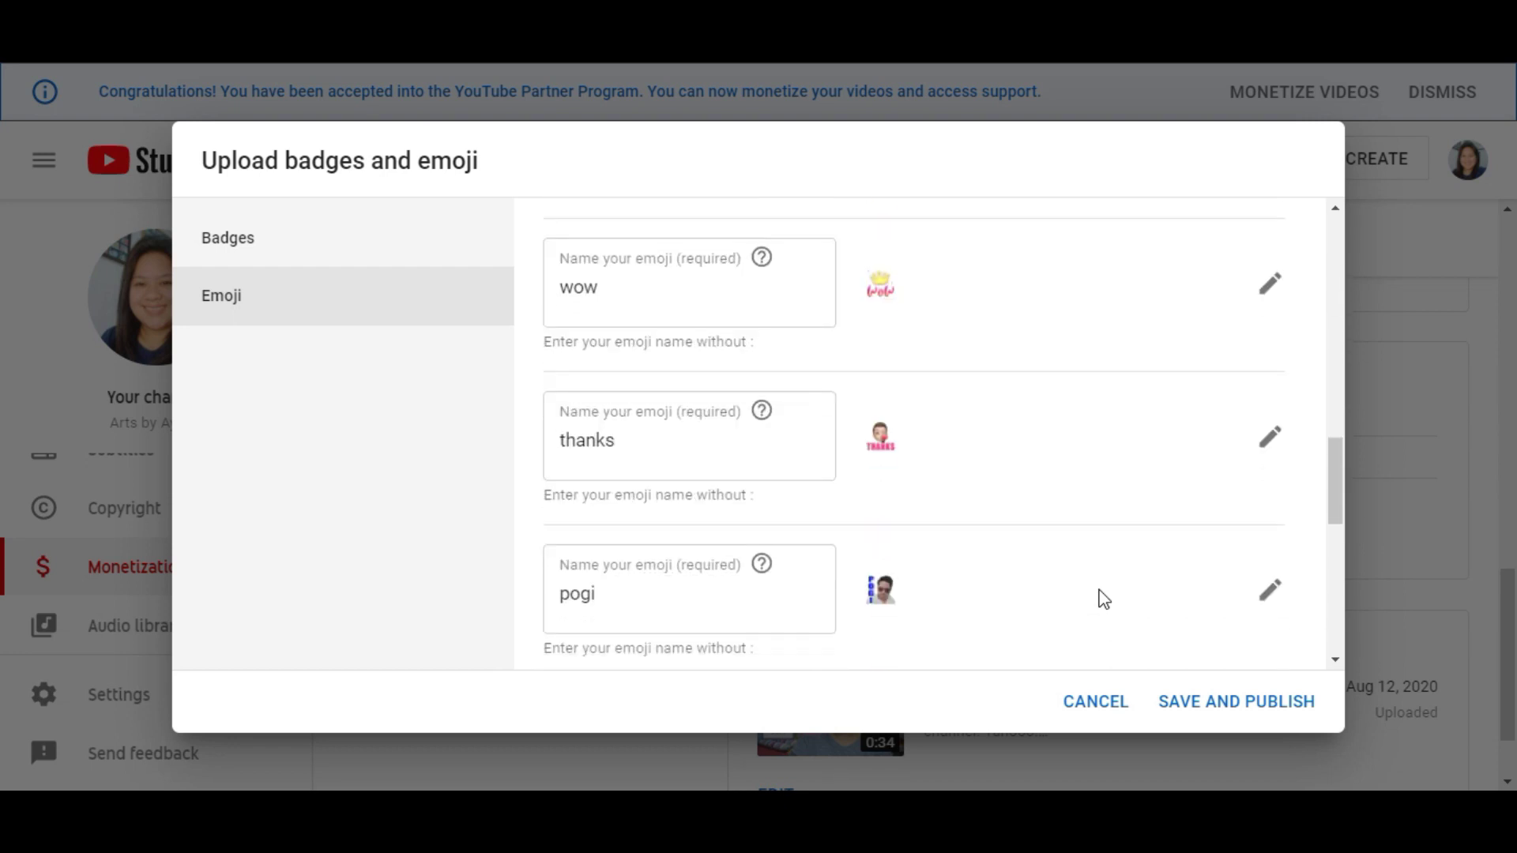
pyautogui.click(1234, 705)
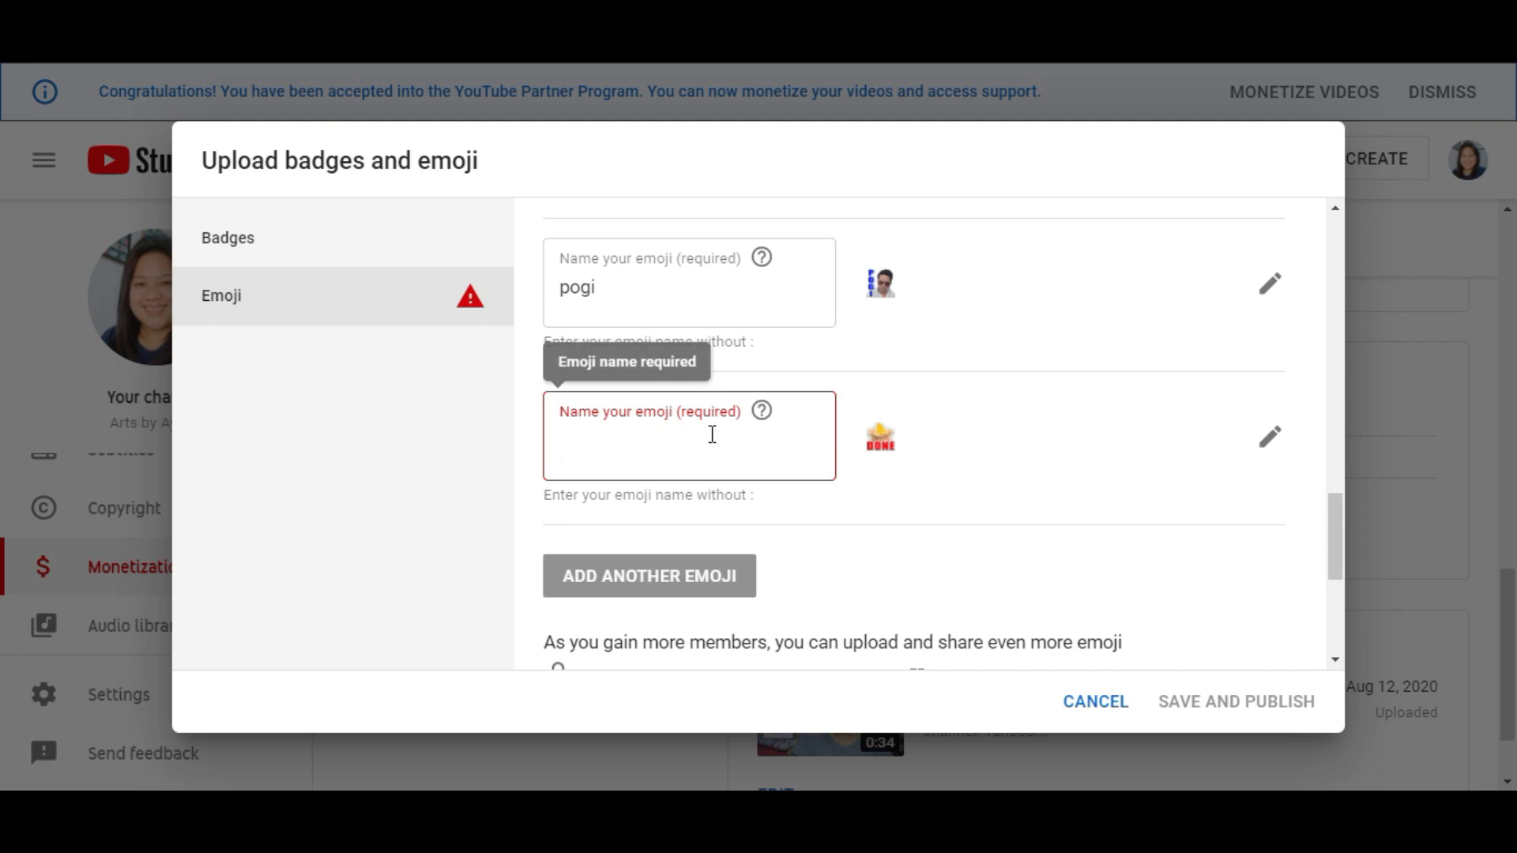
pyautogui.click(712, 434)
pyautogui.write('done')
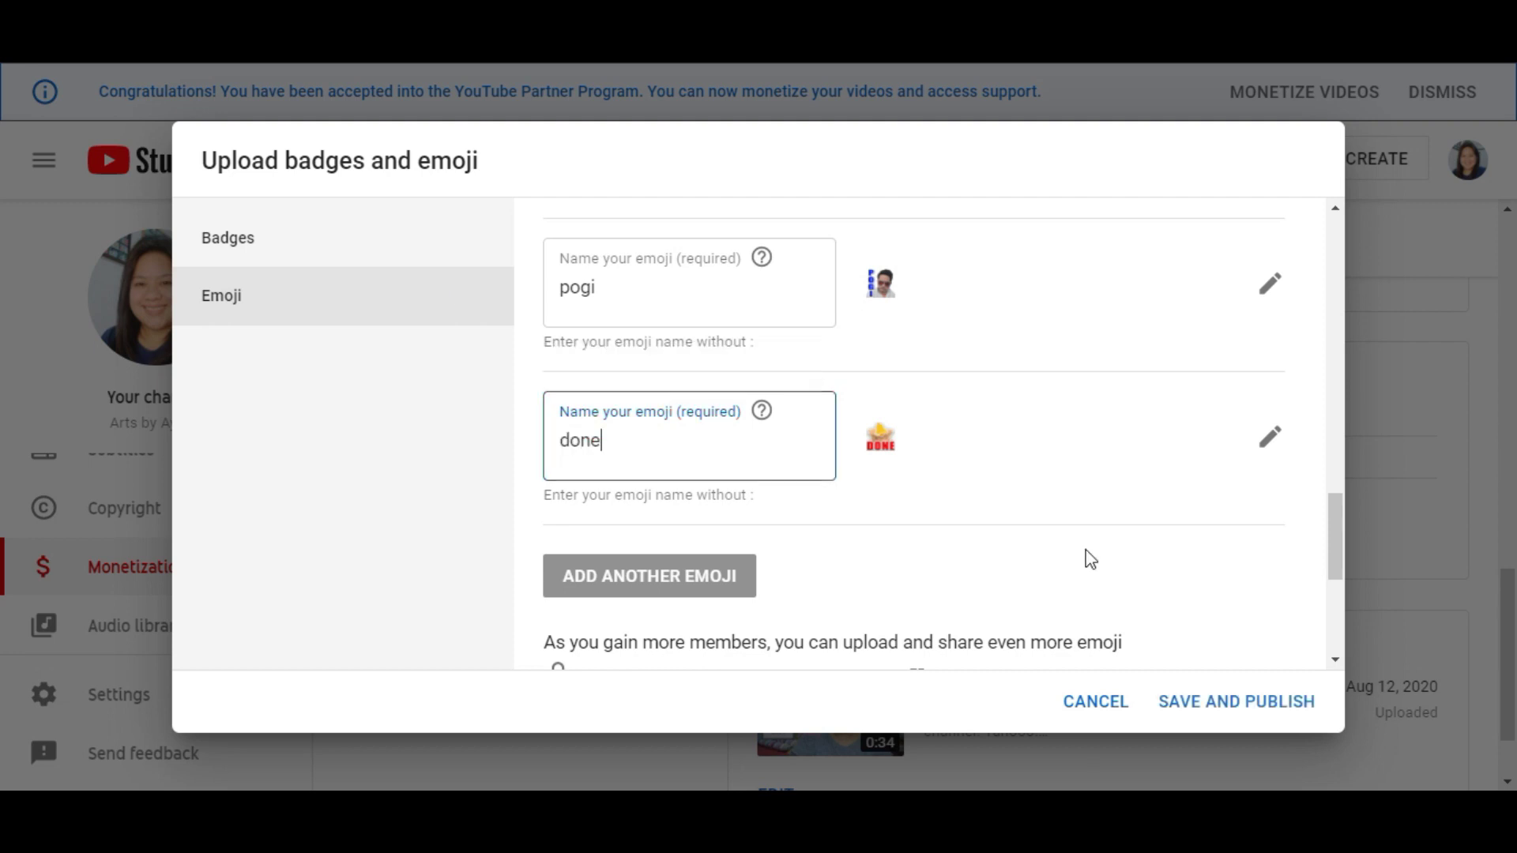
pyautogui.click(1280, 704)
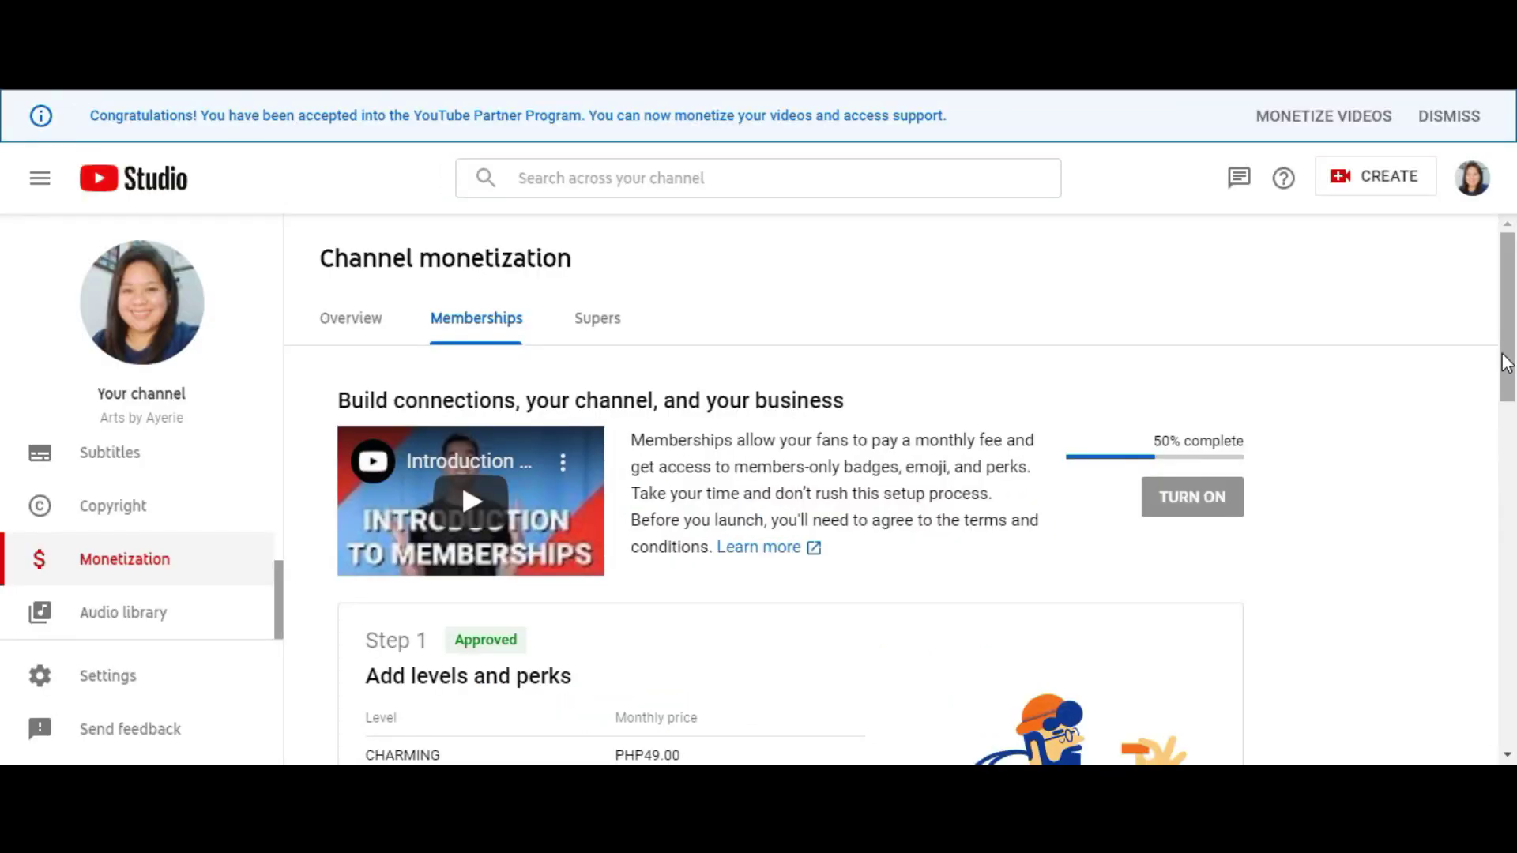
# Step: Start Step 3, Announce your memberships, and upload the video file JOIN MEMBERSHIP for it
pyautogui.moveTo(1509, 365); pyautogui.dragTo(1505, 687)
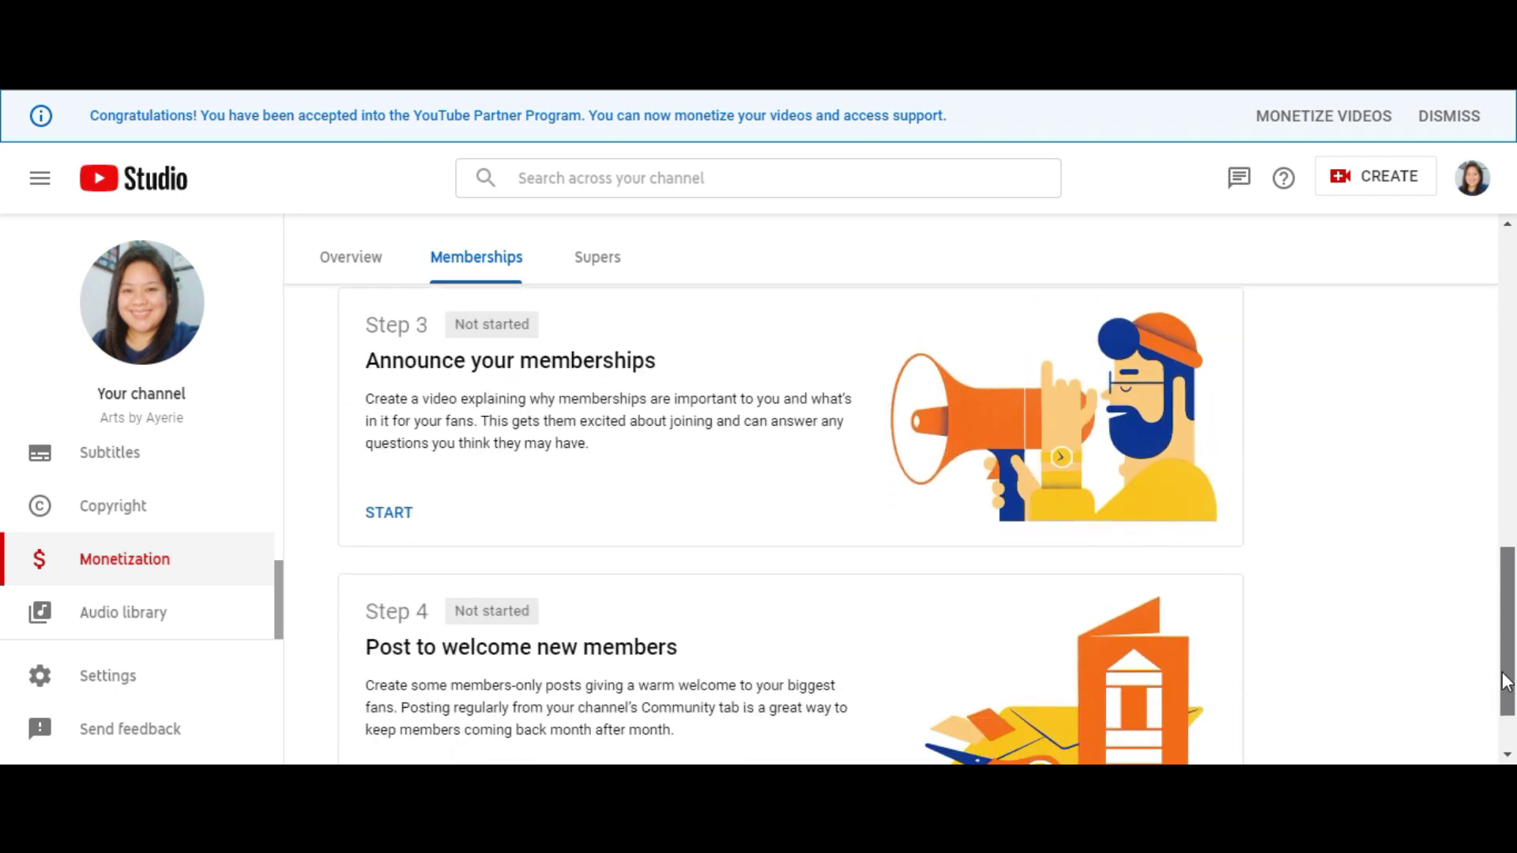
pyautogui.click(395, 523)
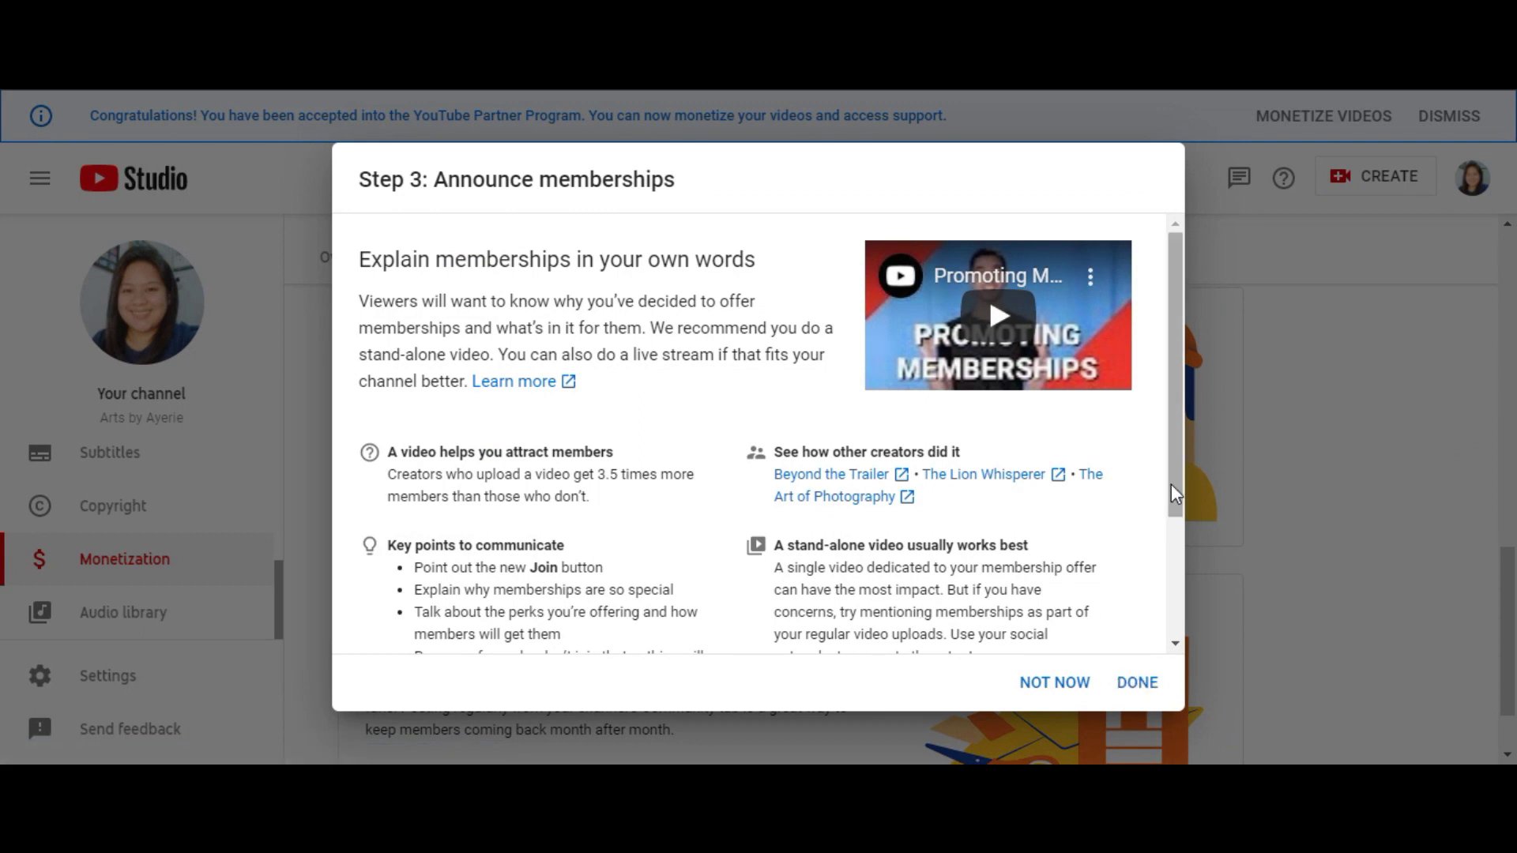
pyautogui.moveTo(1184, 499); pyautogui.dragTo(1161, 650)
pyautogui.click(493, 583)
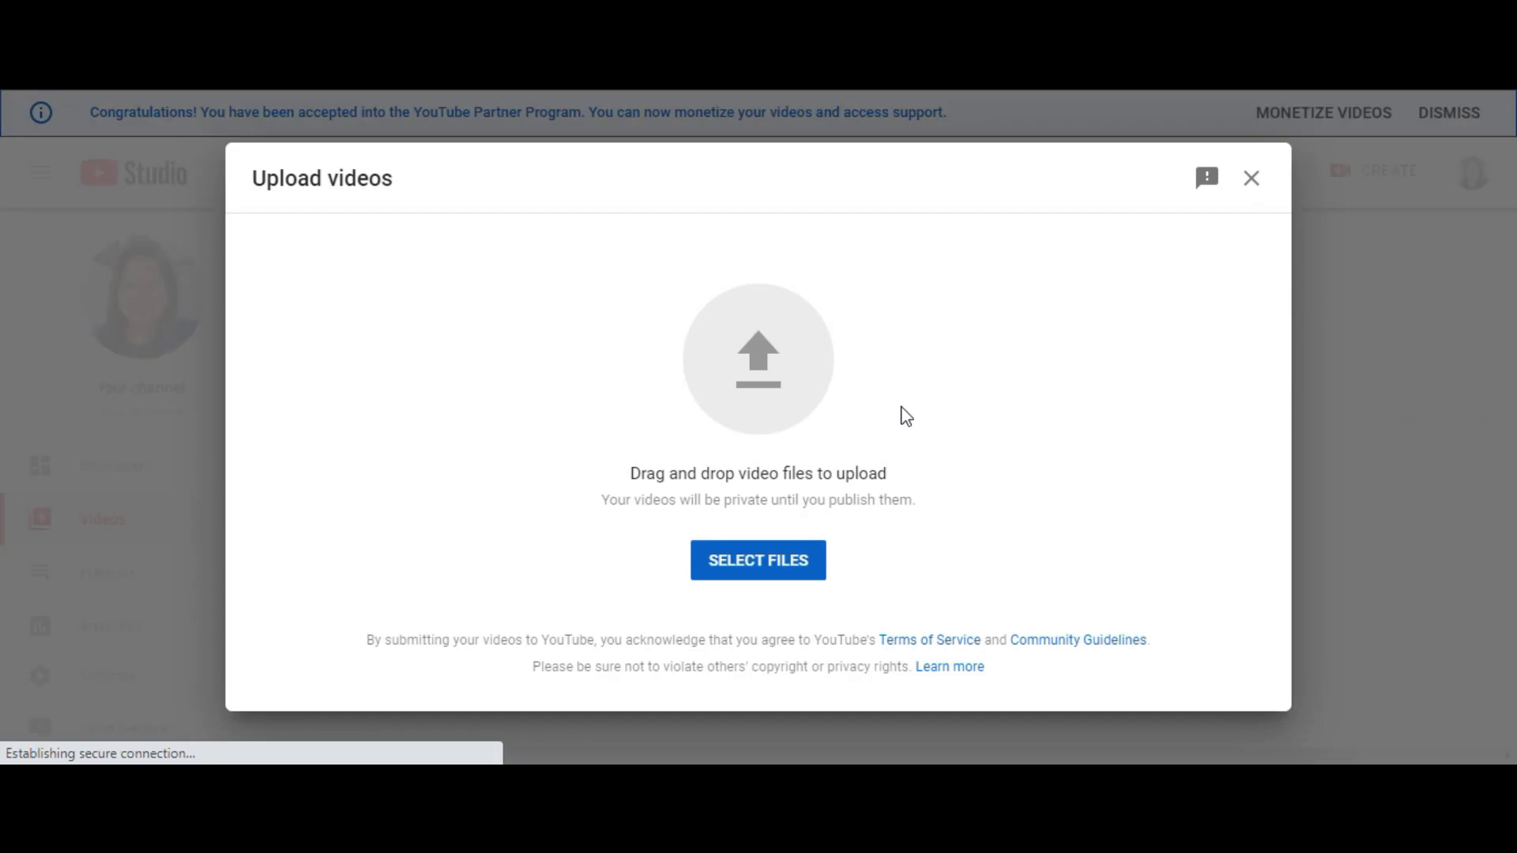
pyautogui.click(763, 560)
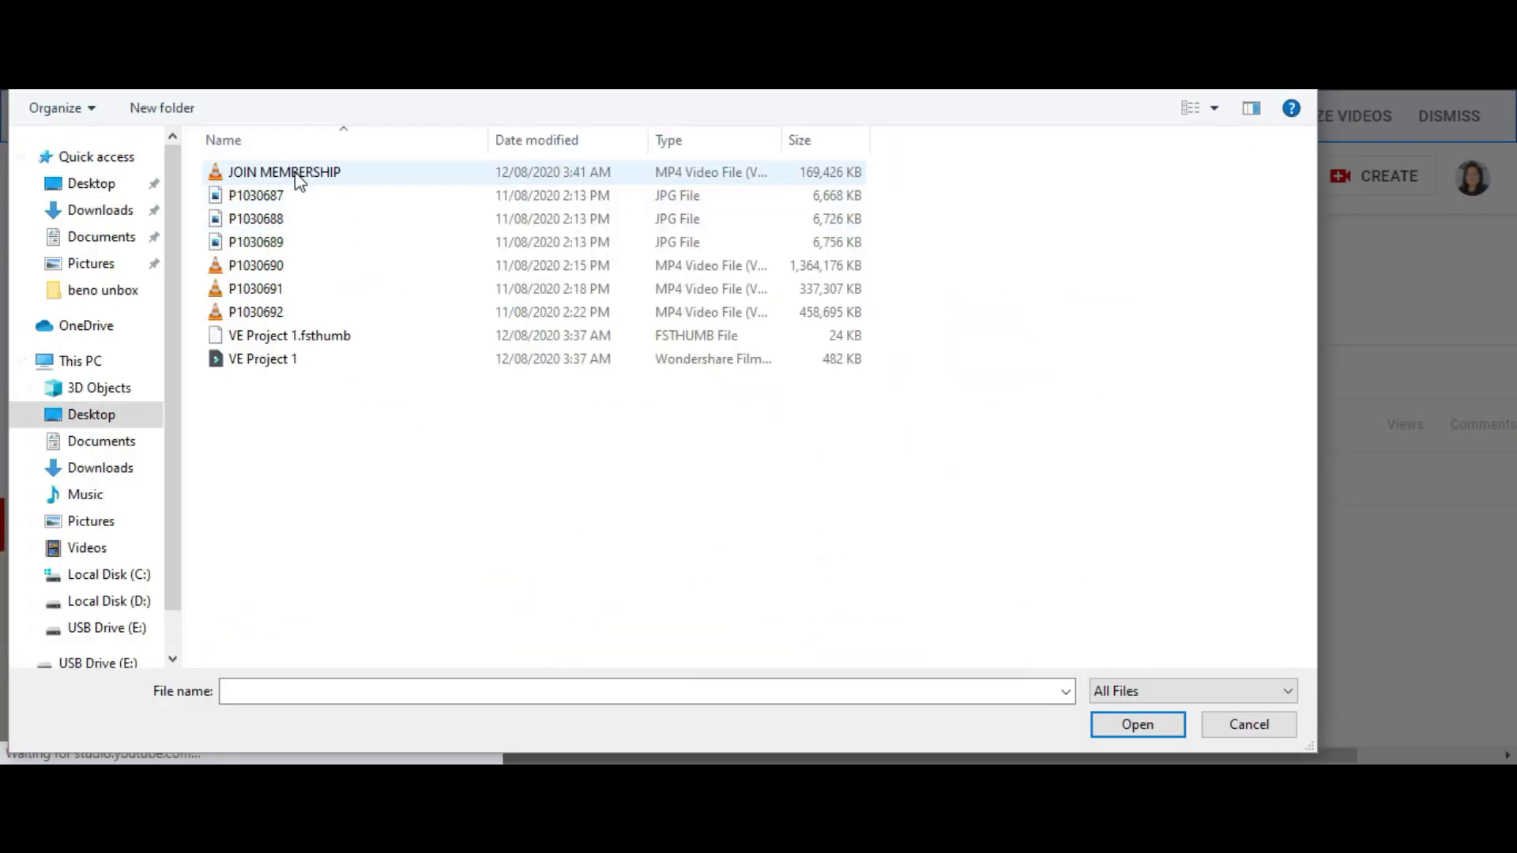
pyautogui.click(288, 172)
pyautogui.click(1137, 724)
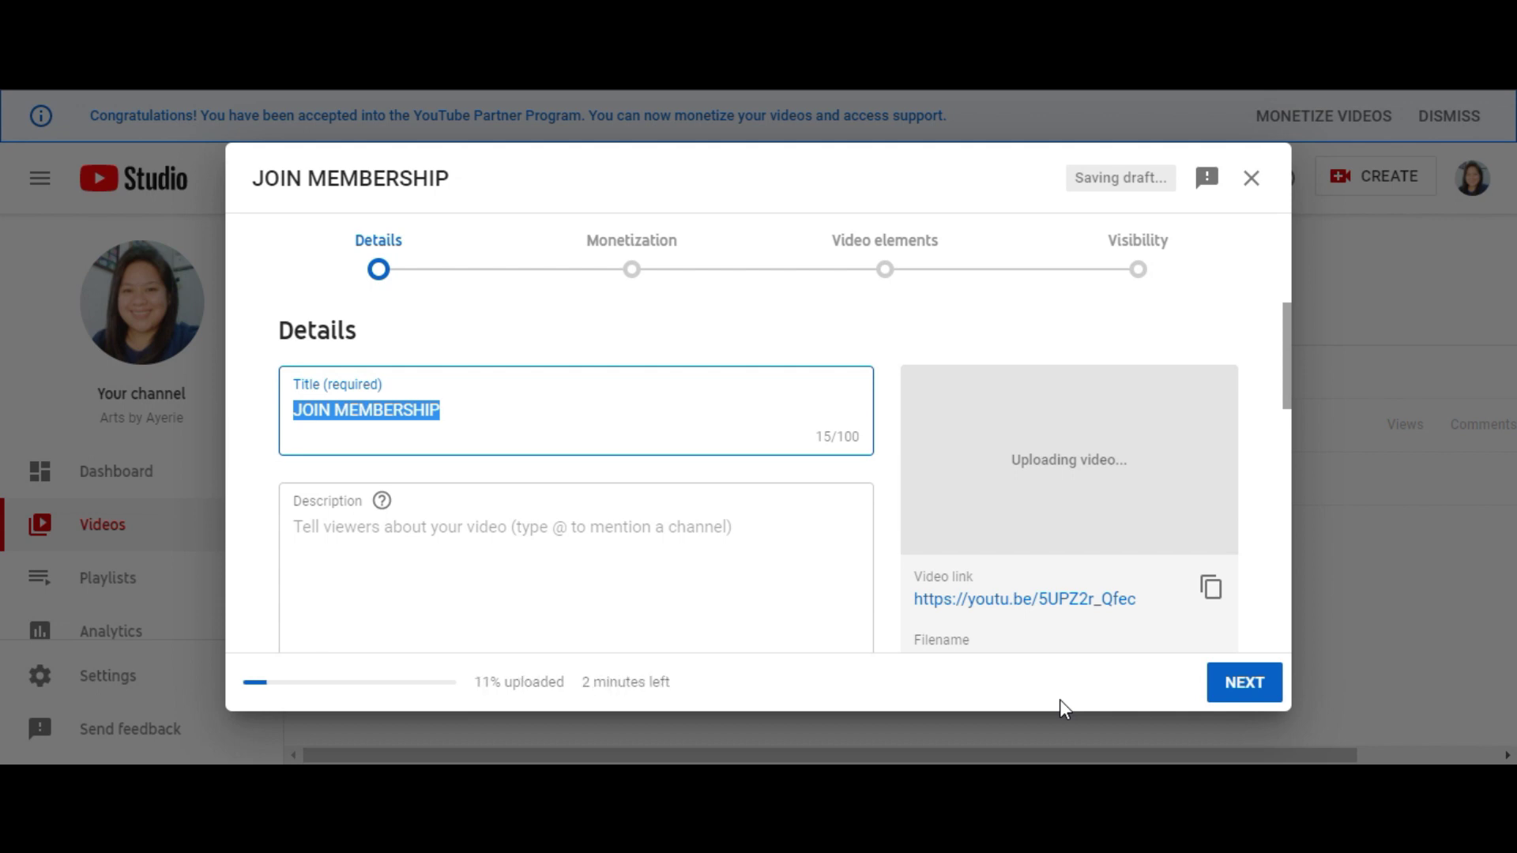
# Step: Title the video "BE A MEMBER OF ABERYANATICS!" and continue to the Monetization stage
pyautogui.press('BackSpace')
pyautogui.write('BE A MEMBER')
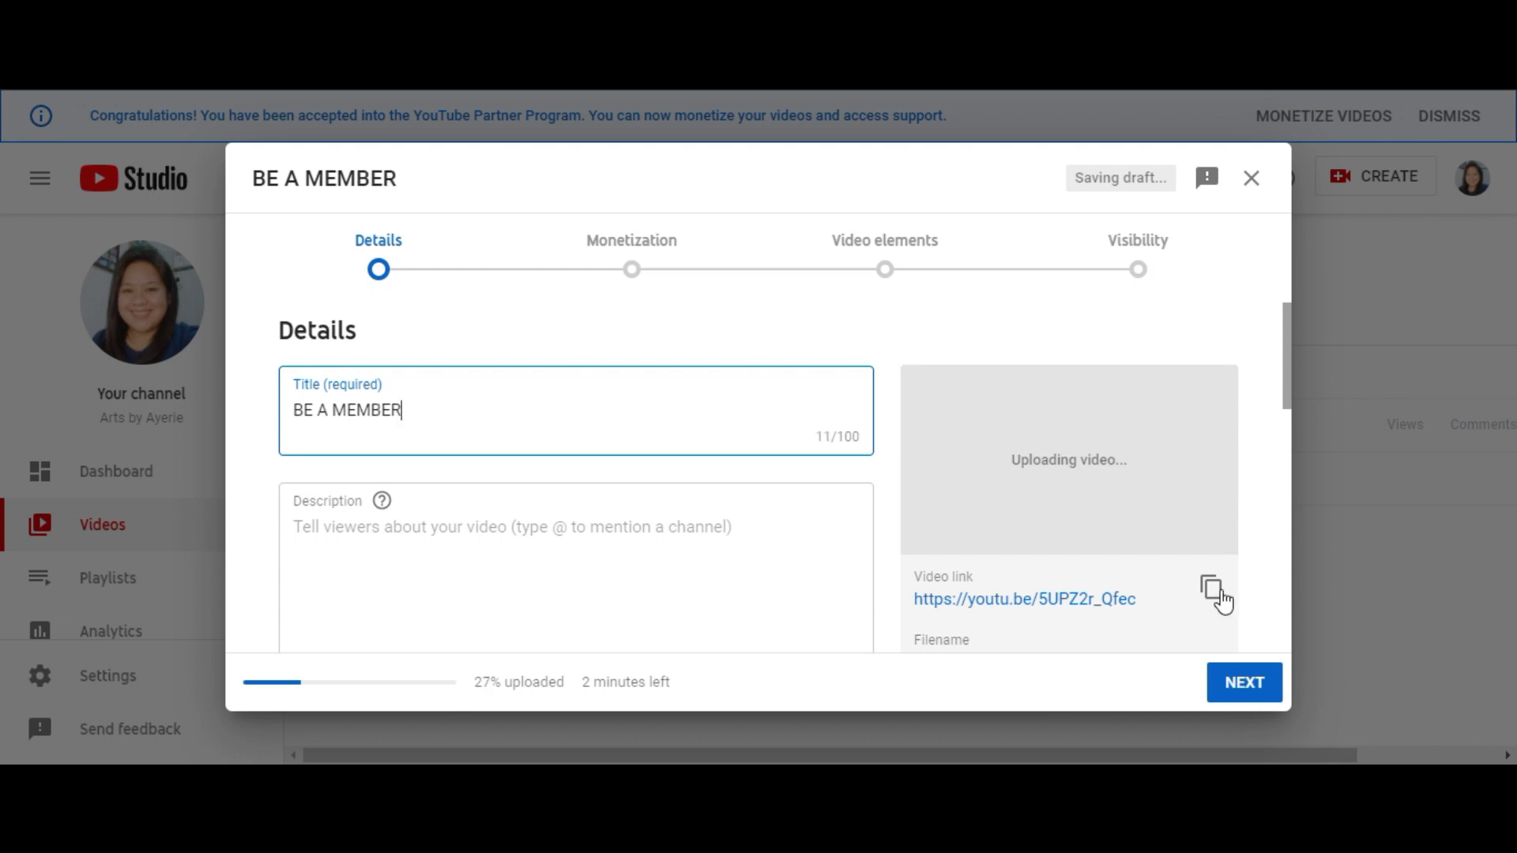
pyautogui.write(' OF ABERYANATICS!')
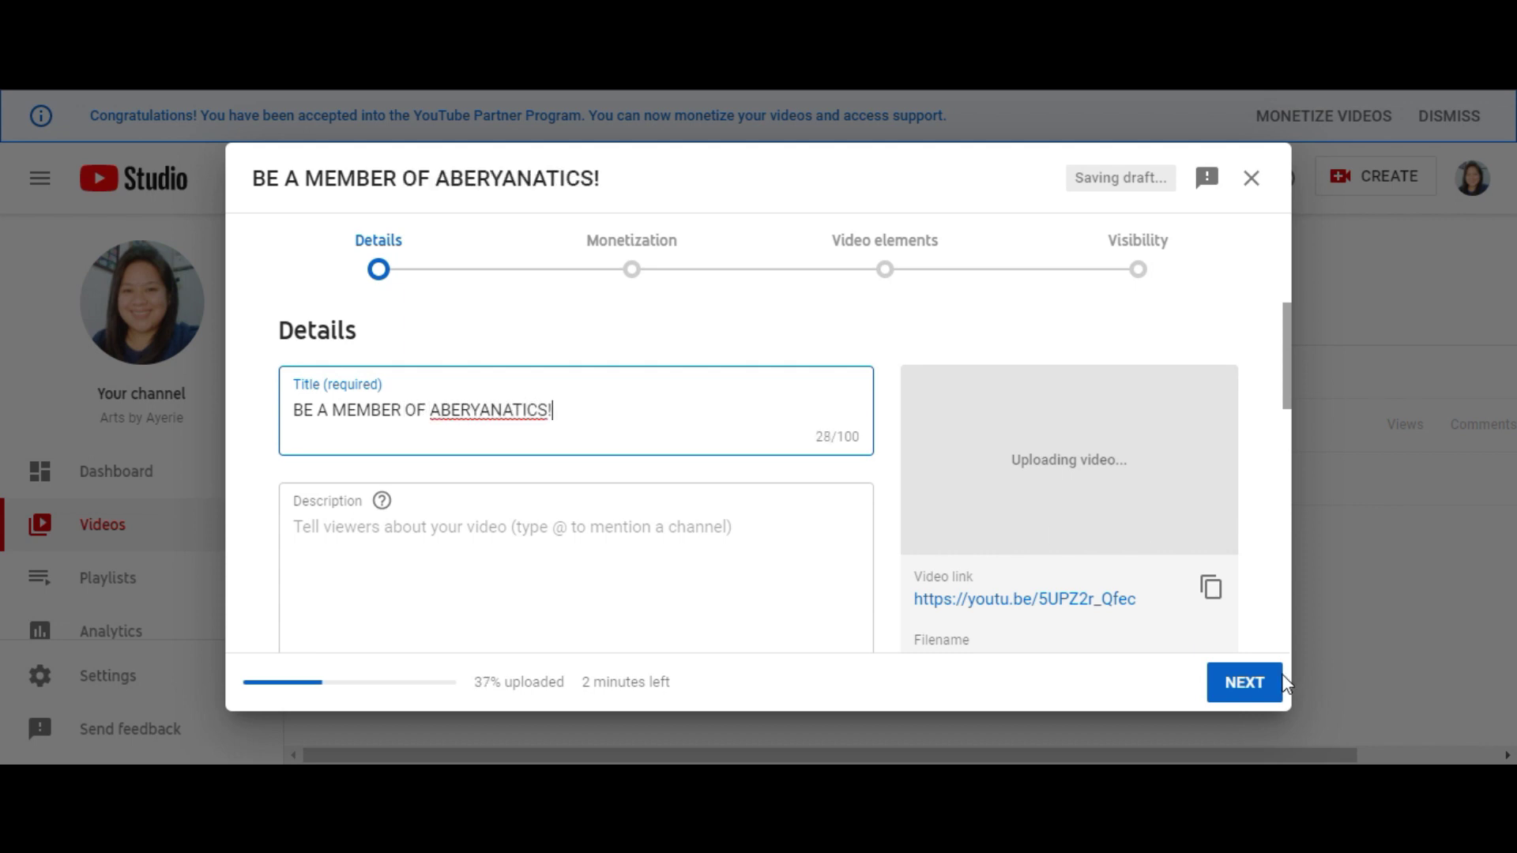
pyautogui.click(1245, 695)
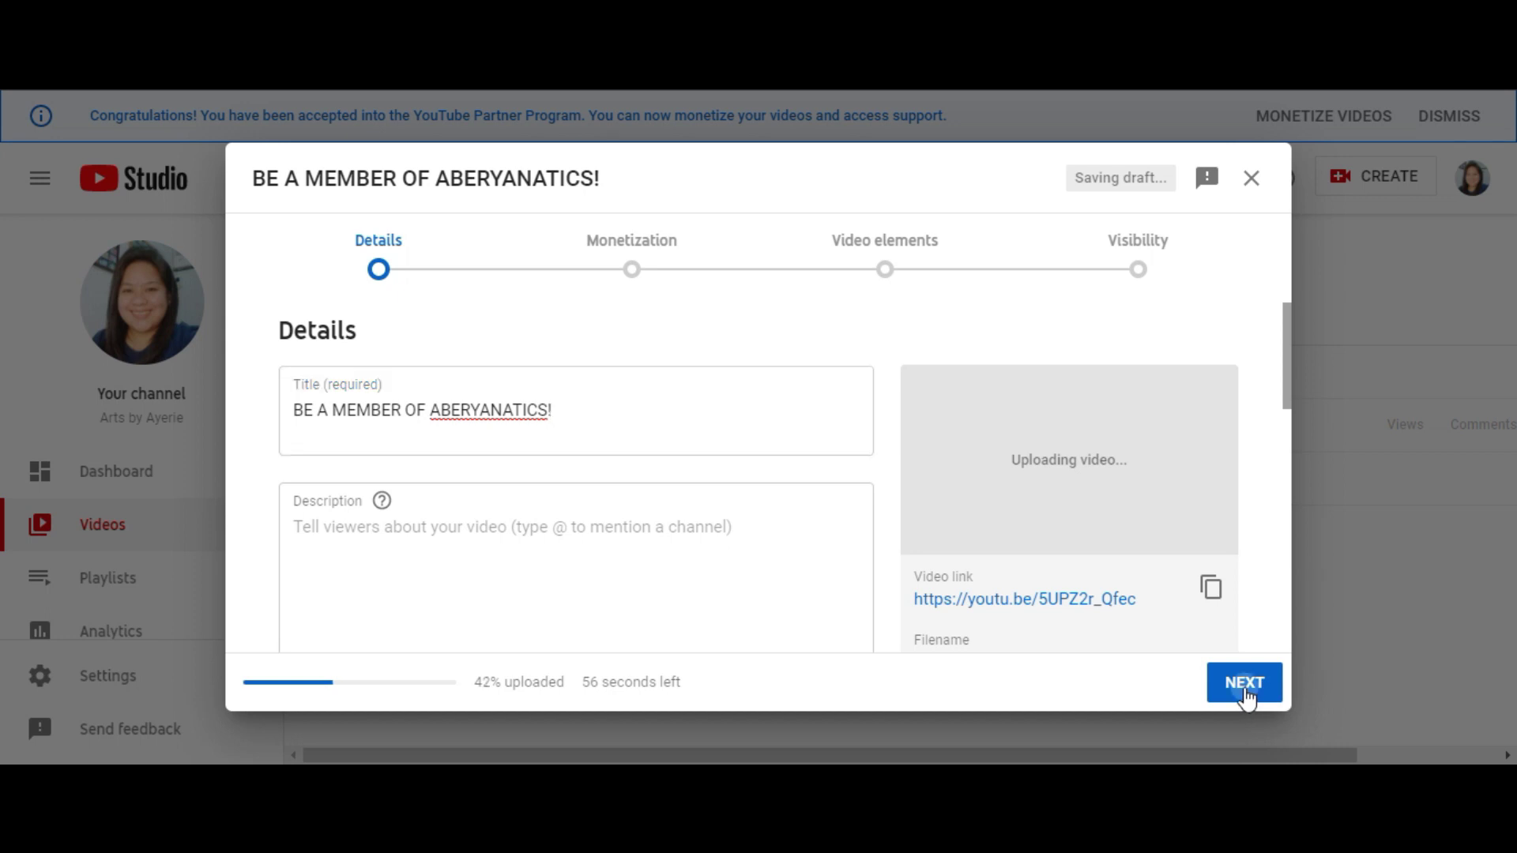
# Step: Turn monetization on for the video, keep the selected ad types, and continue to Video elements
pyautogui.click(488, 450)
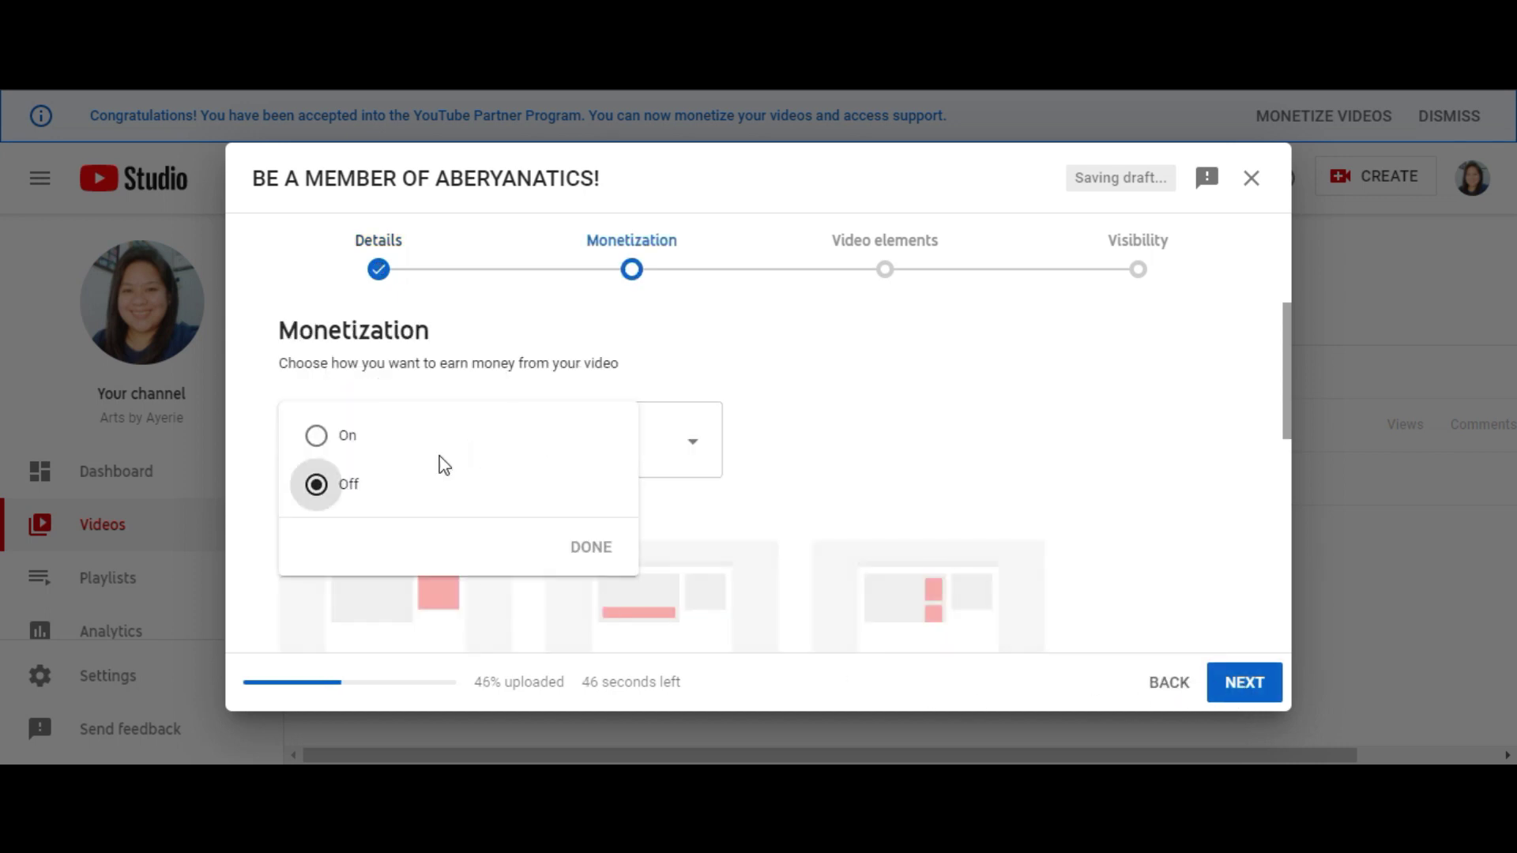
pyautogui.click(318, 438)
pyautogui.click(624, 552)
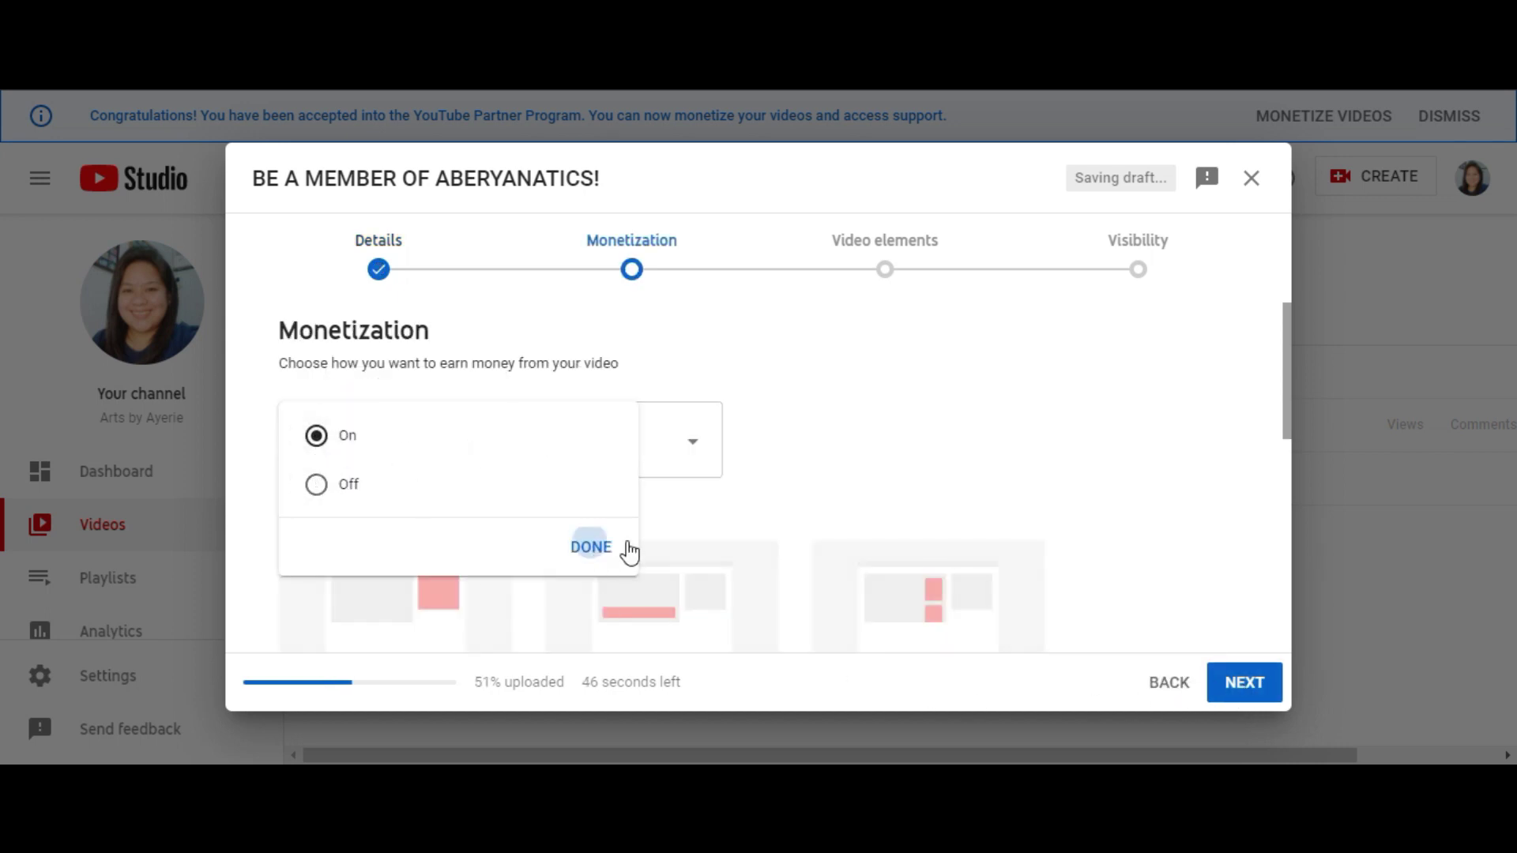
pyautogui.scroll(-4, 1043, 632)
pyautogui.scroll(-4, 1042, 632)
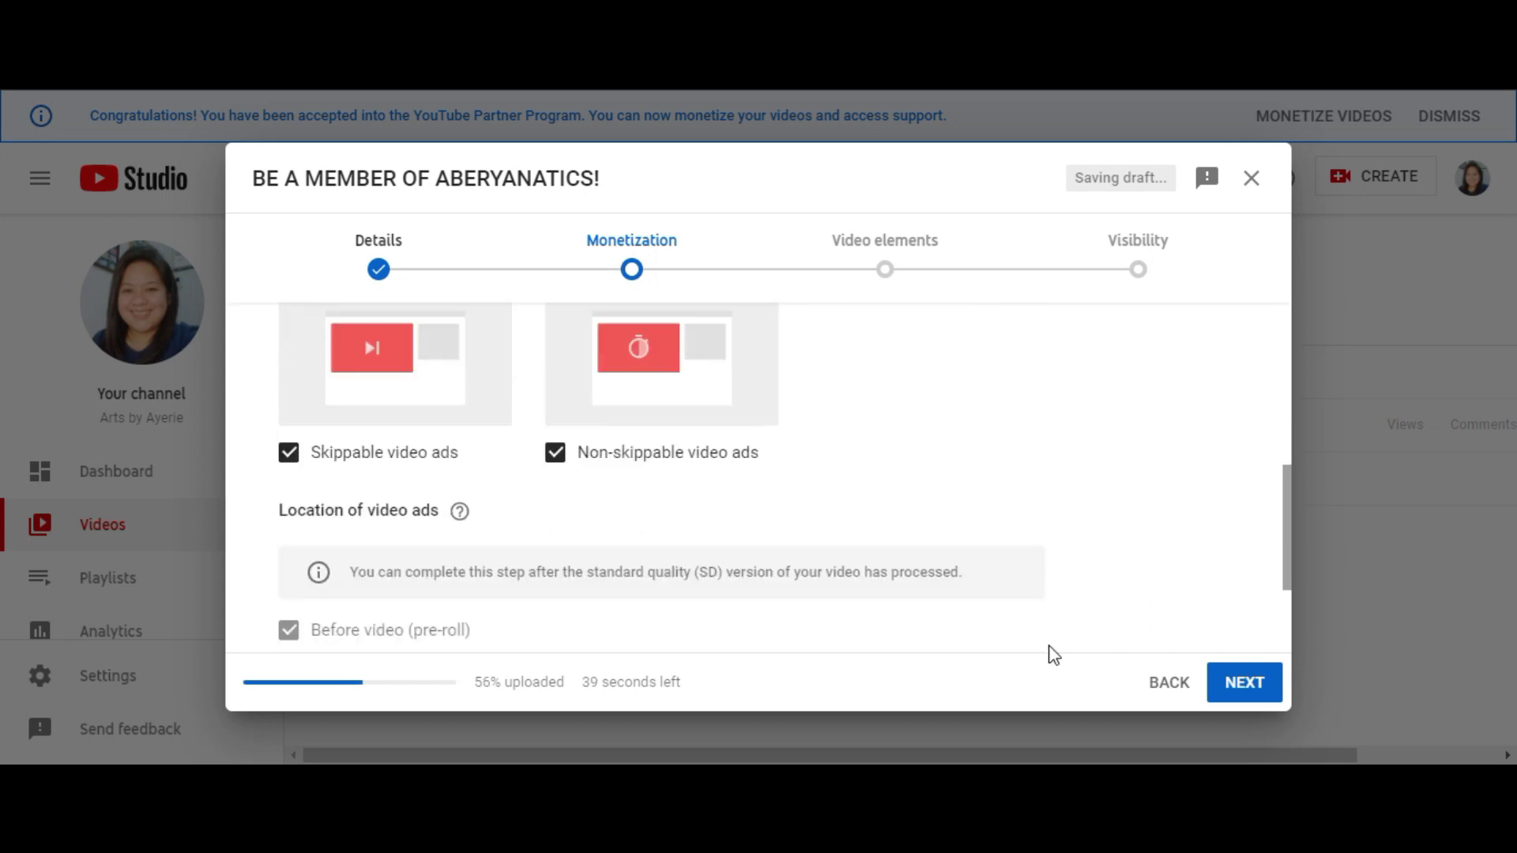
pyautogui.click(1244, 682)
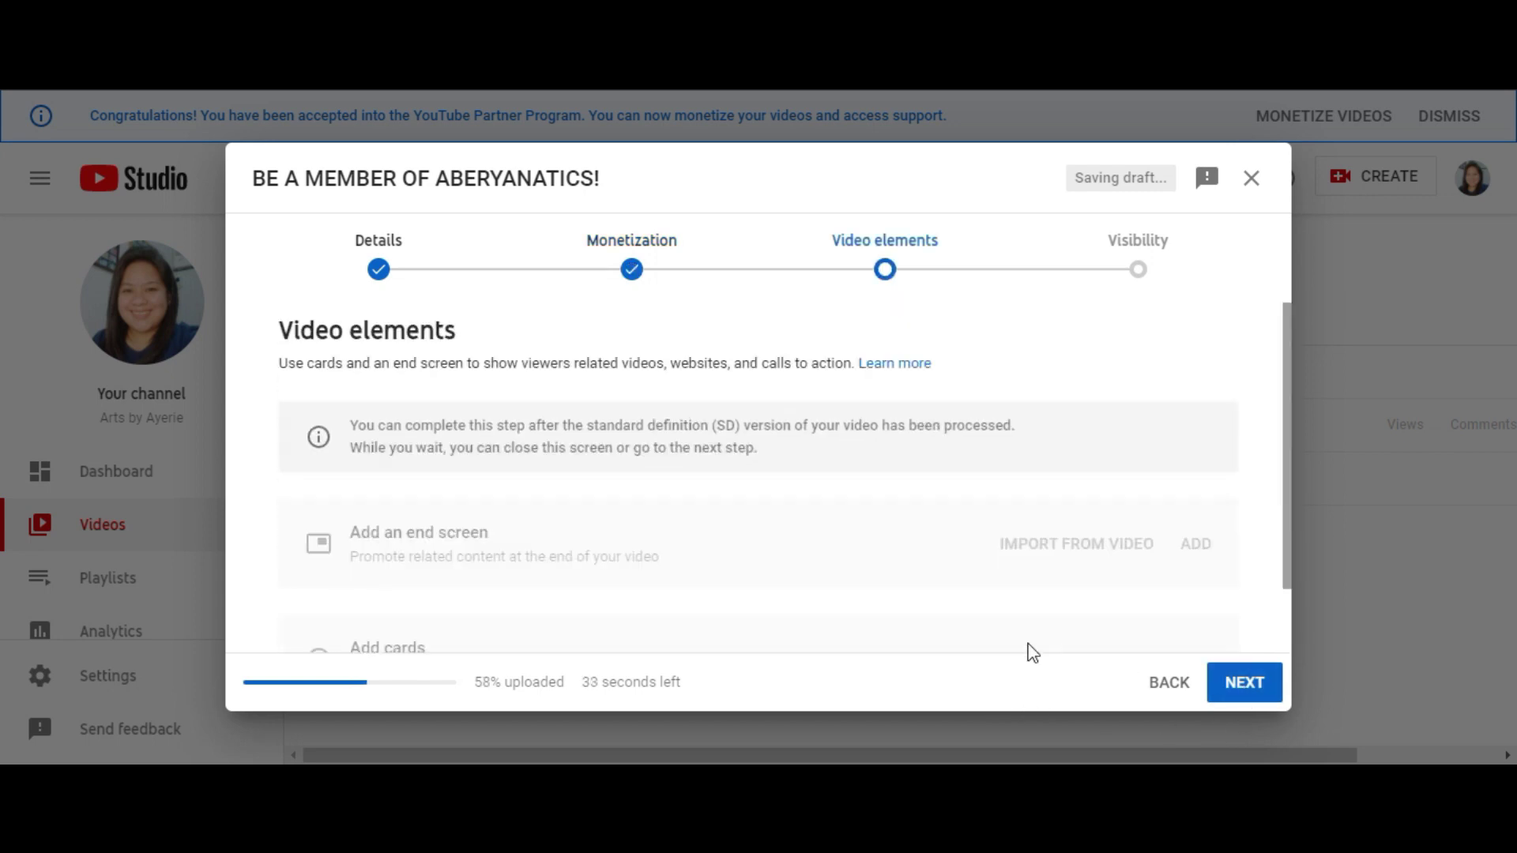
# Step: Save the announcement video as unlisted without adding video elements, and mark Step 3, Announce memberships, as done
pyautogui.scroll(-2, 711, 597)
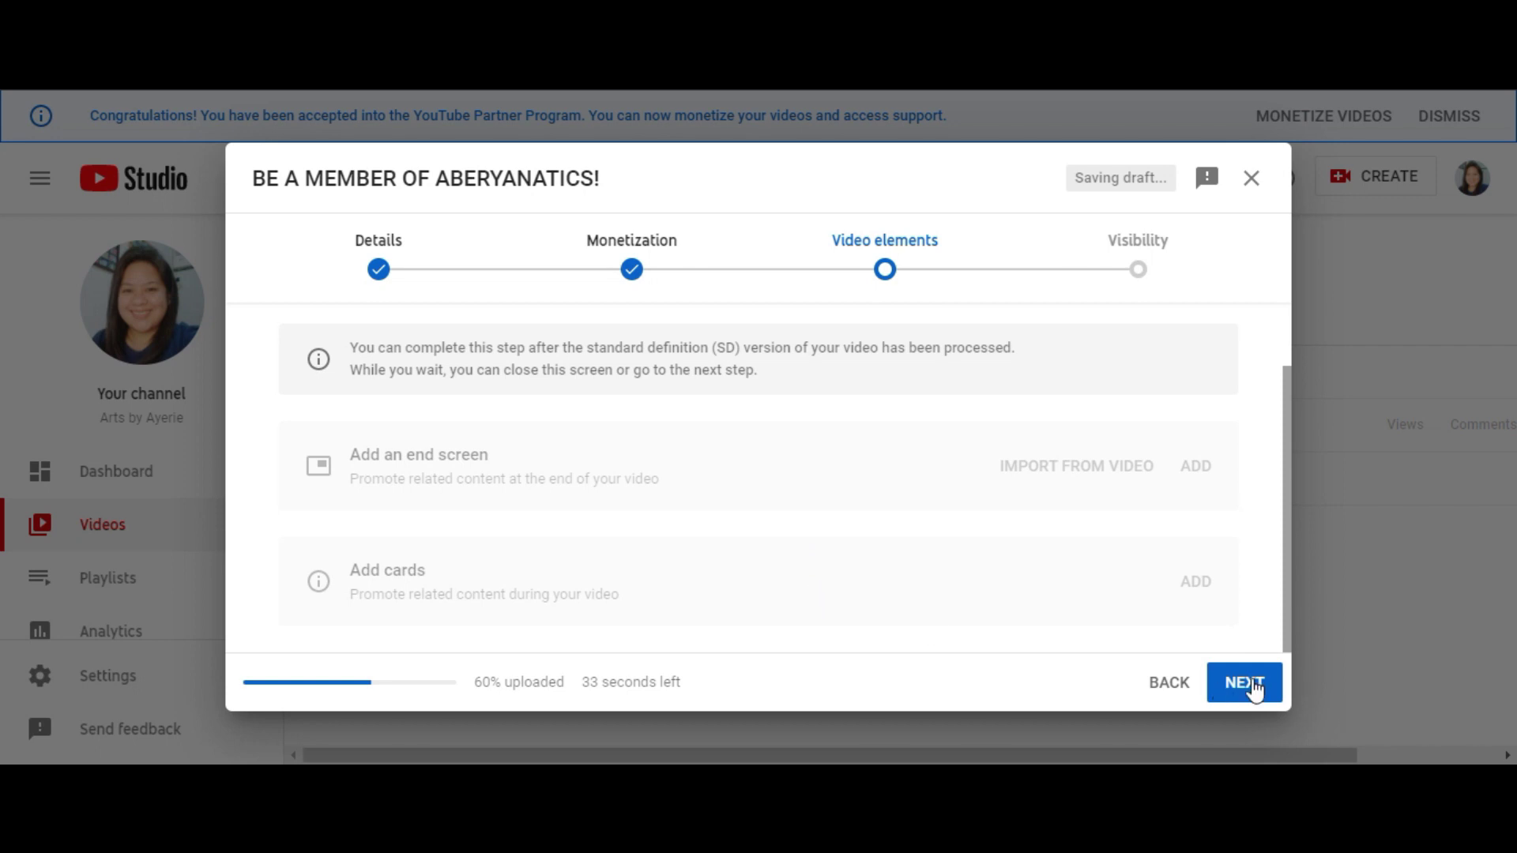
pyautogui.click(1253, 684)
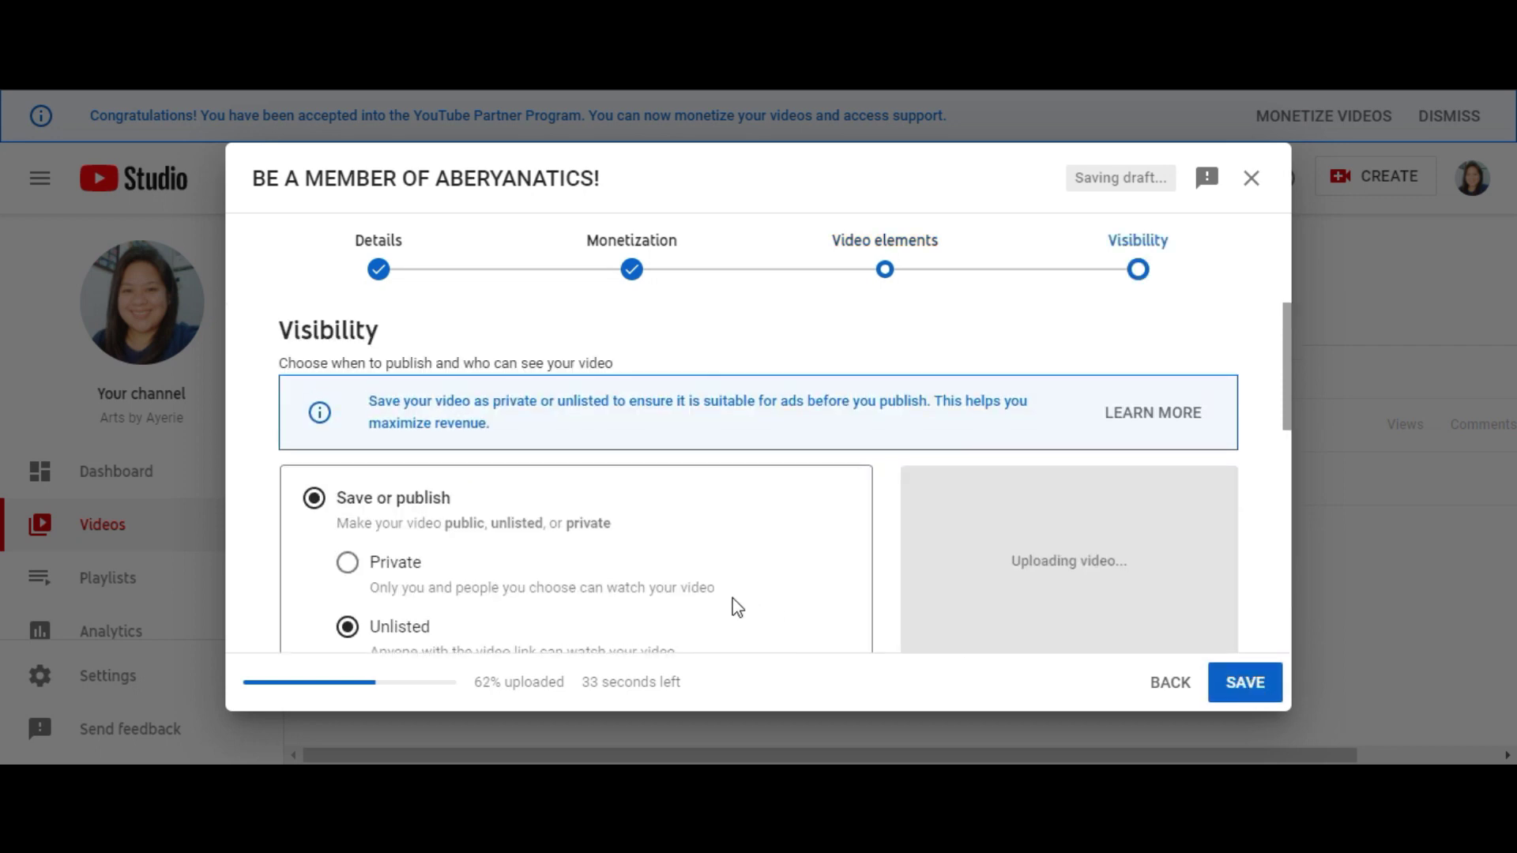
pyautogui.scroll(-2, 646, 581)
pyautogui.scroll(-3, 646, 581)
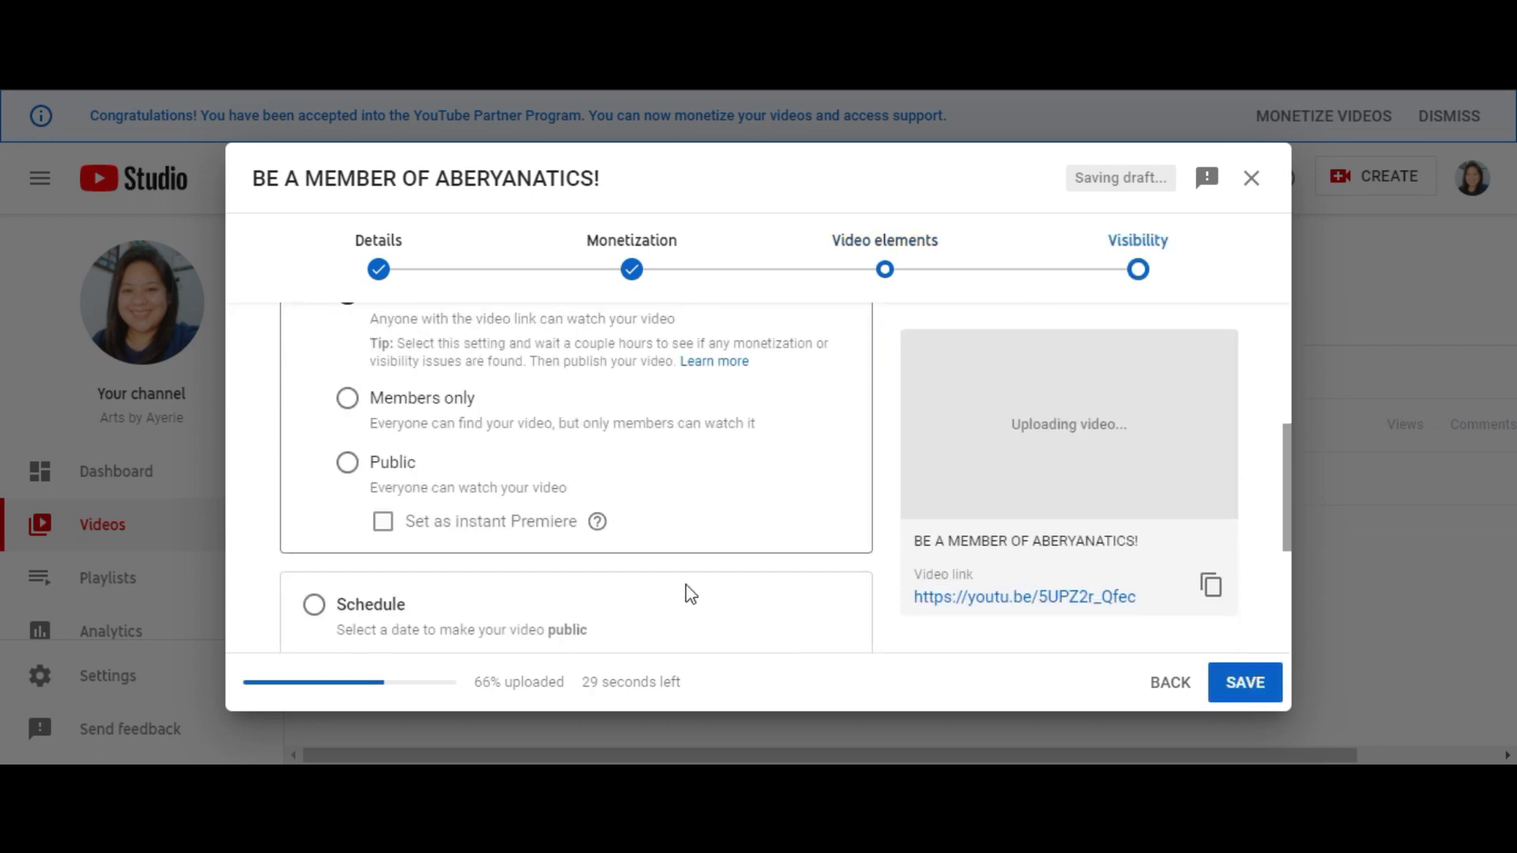
pyautogui.scroll(-3, 688, 593)
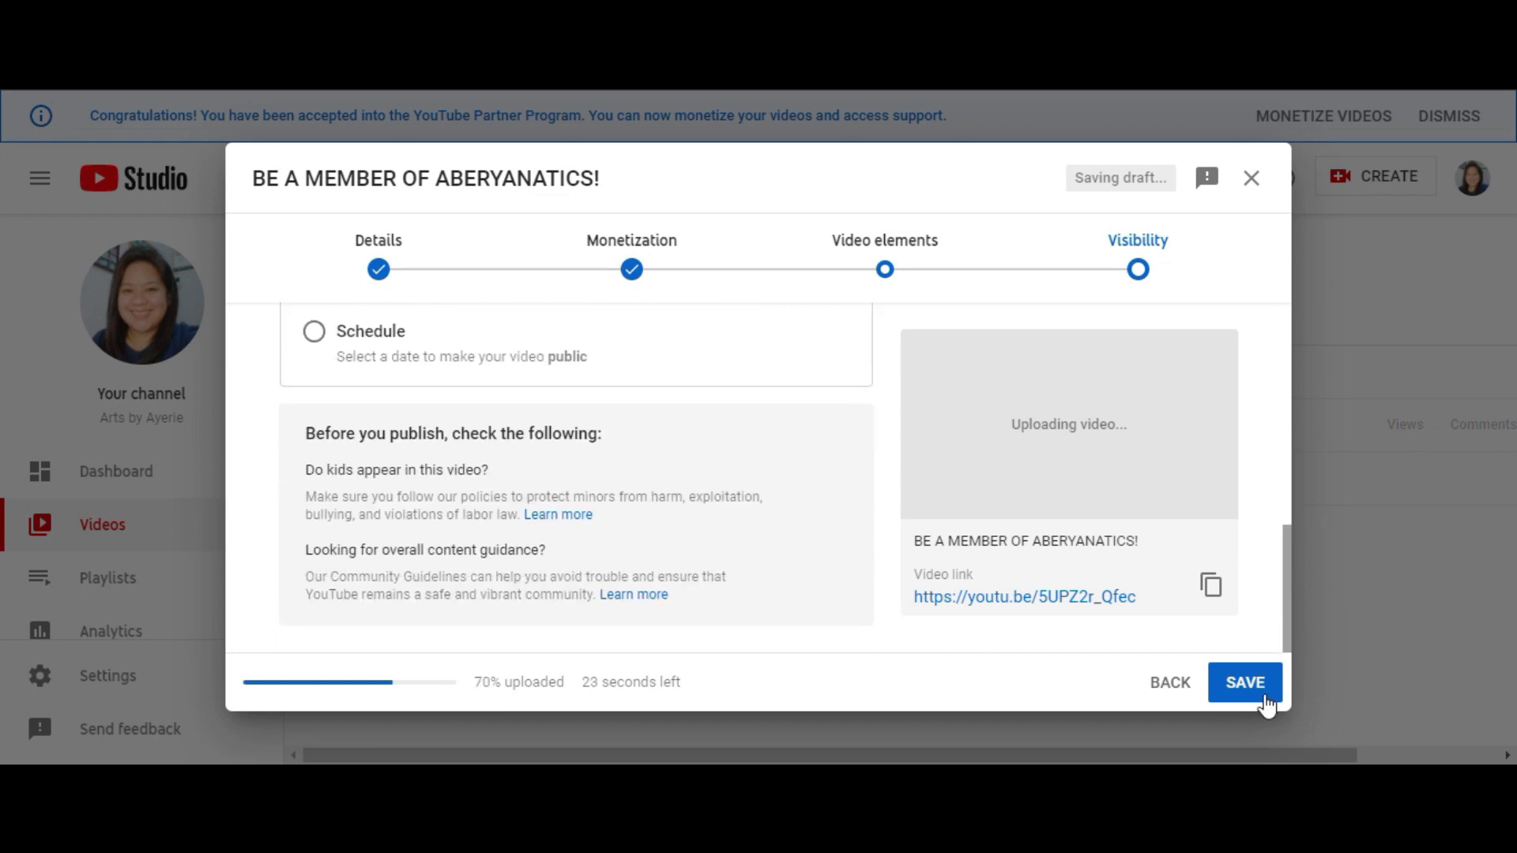
pyautogui.click(1256, 682)
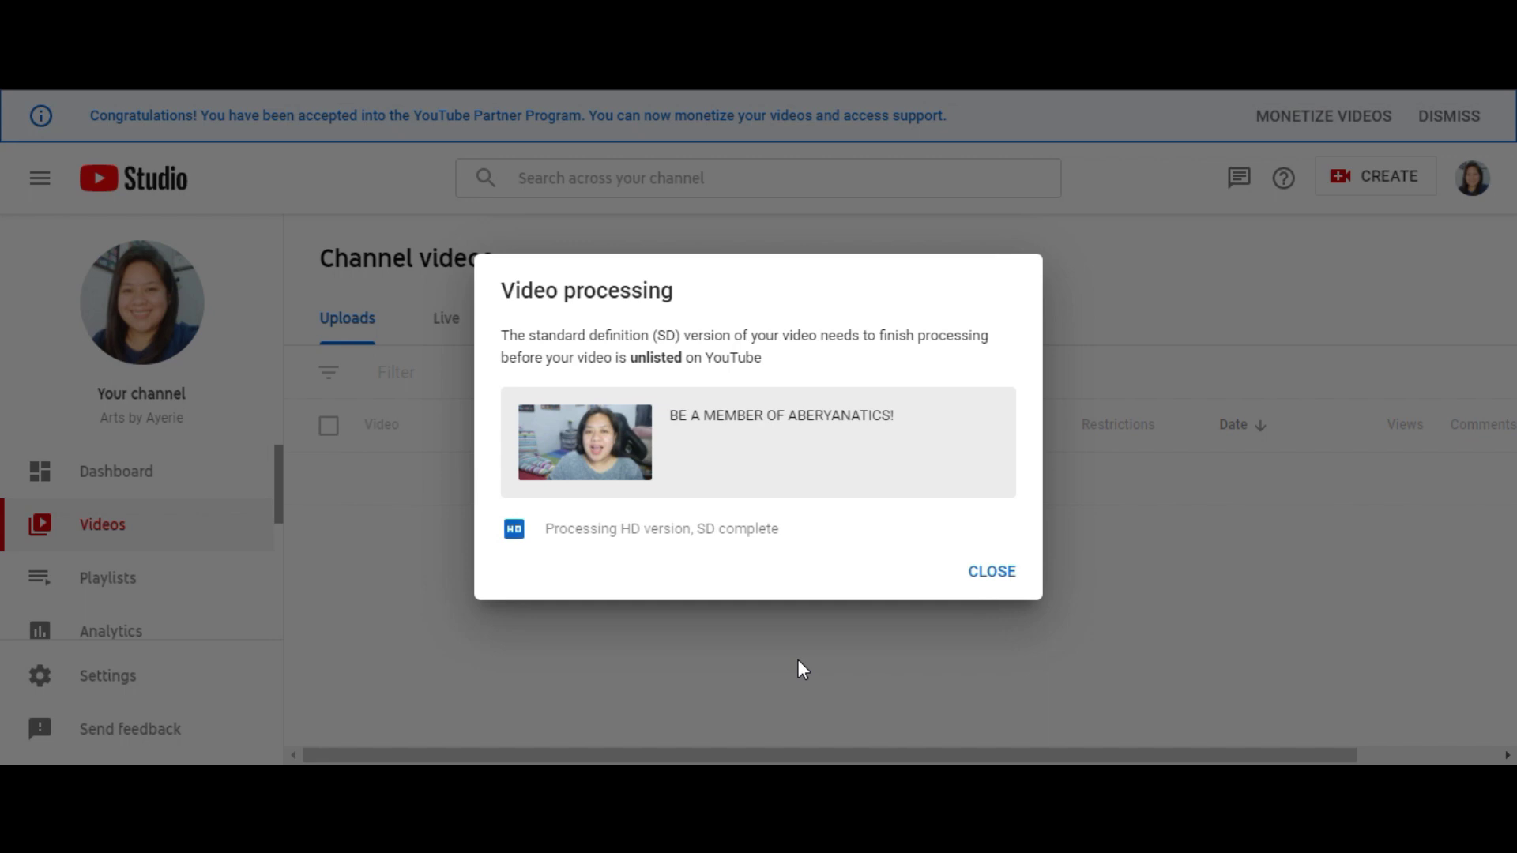
pyautogui.click(798, 662)
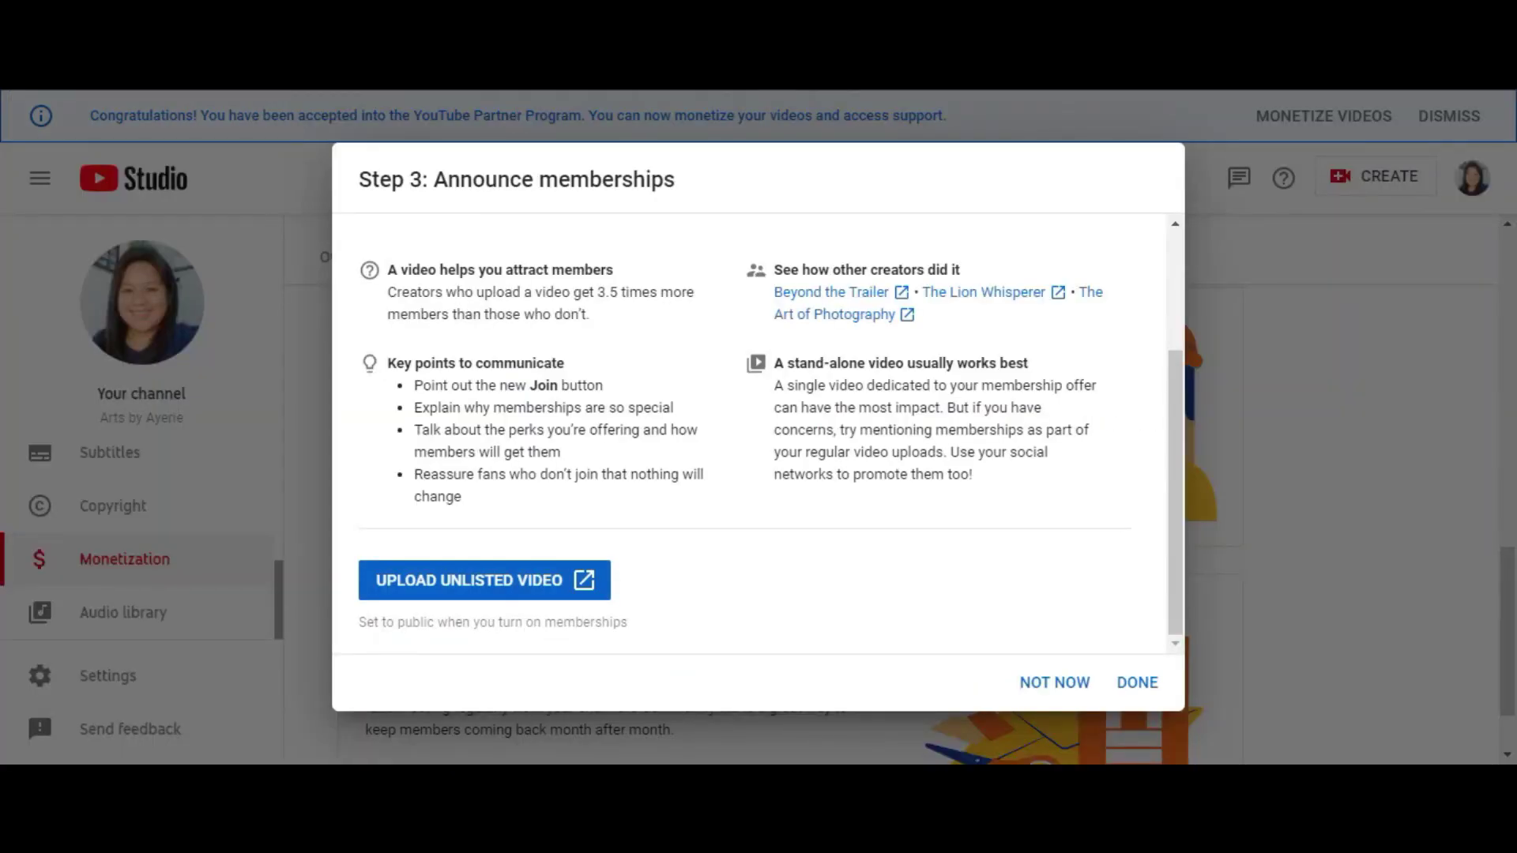
pyautogui.click(1136, 684)
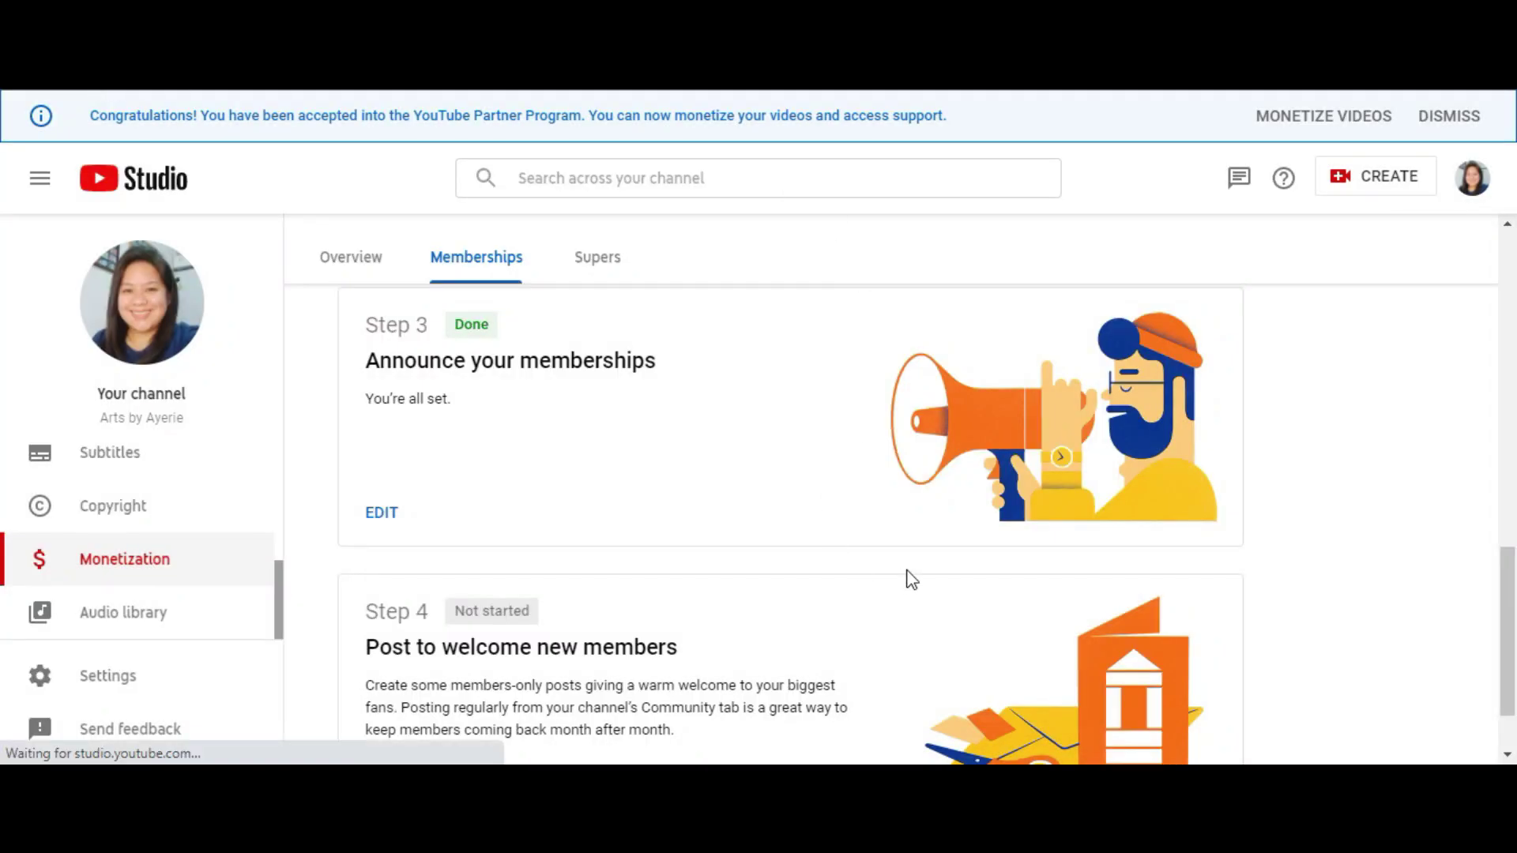
# Step: Start Step 4, Post to welcome new members, and open a new members-only community post
pyautogui.scroll(-1, 861, 525)
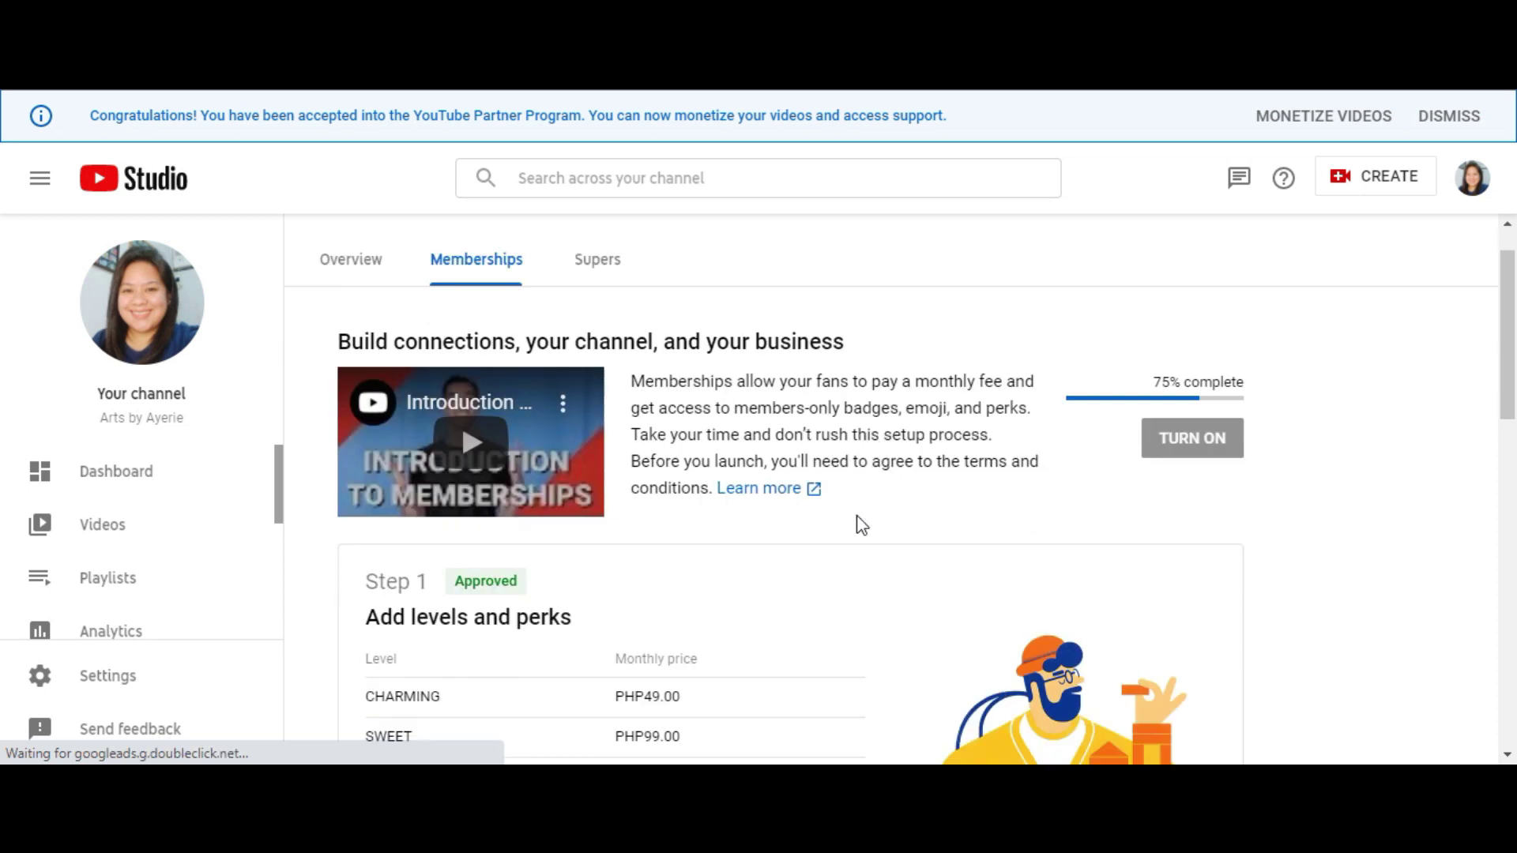
pyautogui.scroll(-10, 860, 525)
pyautogui.scroll(-1, 861, 525)
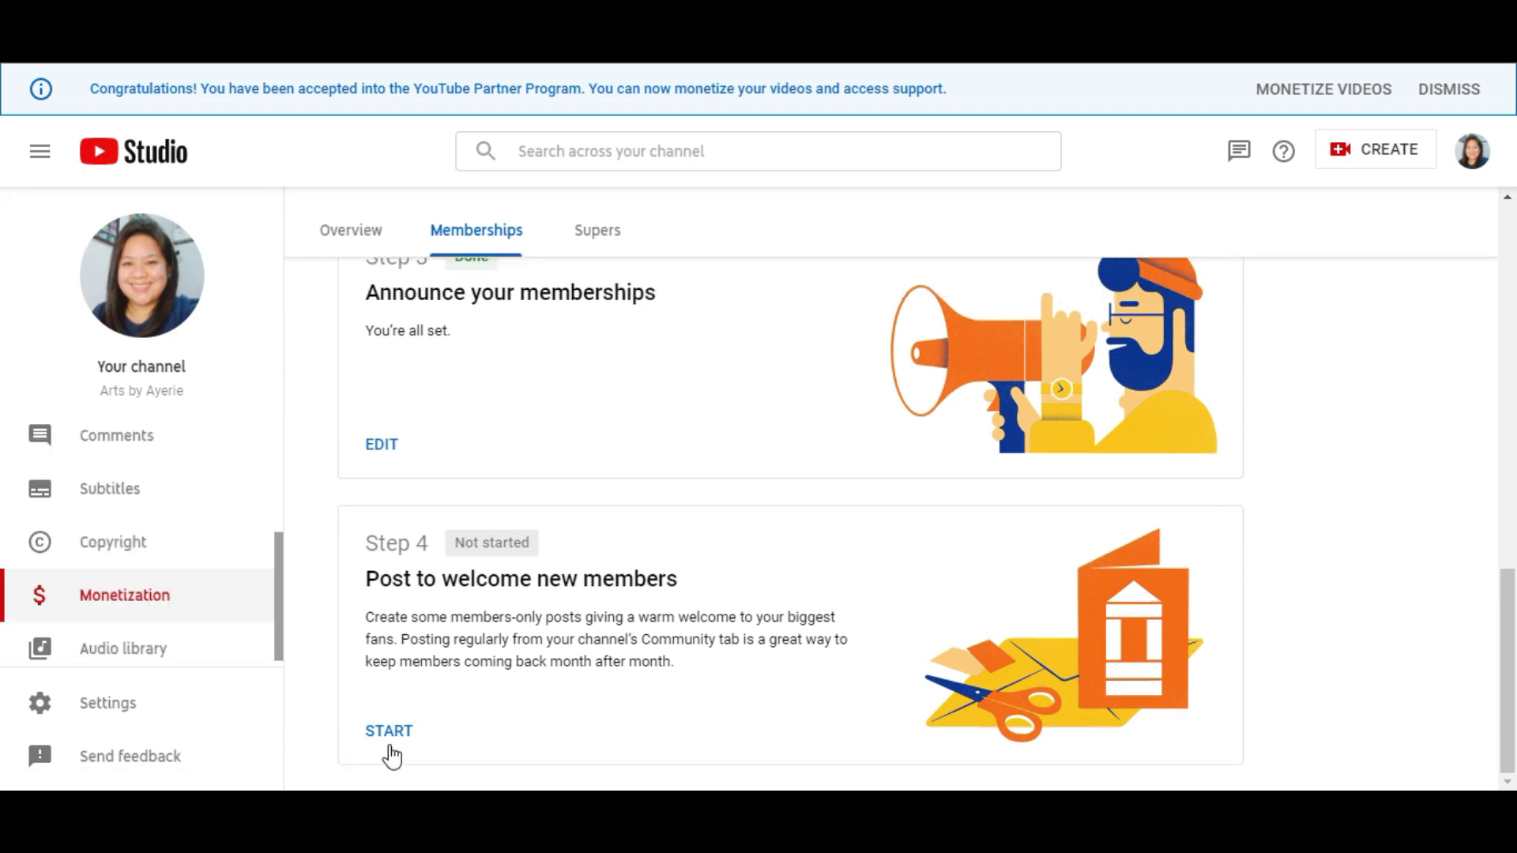
pyautogui.click(389, 722)
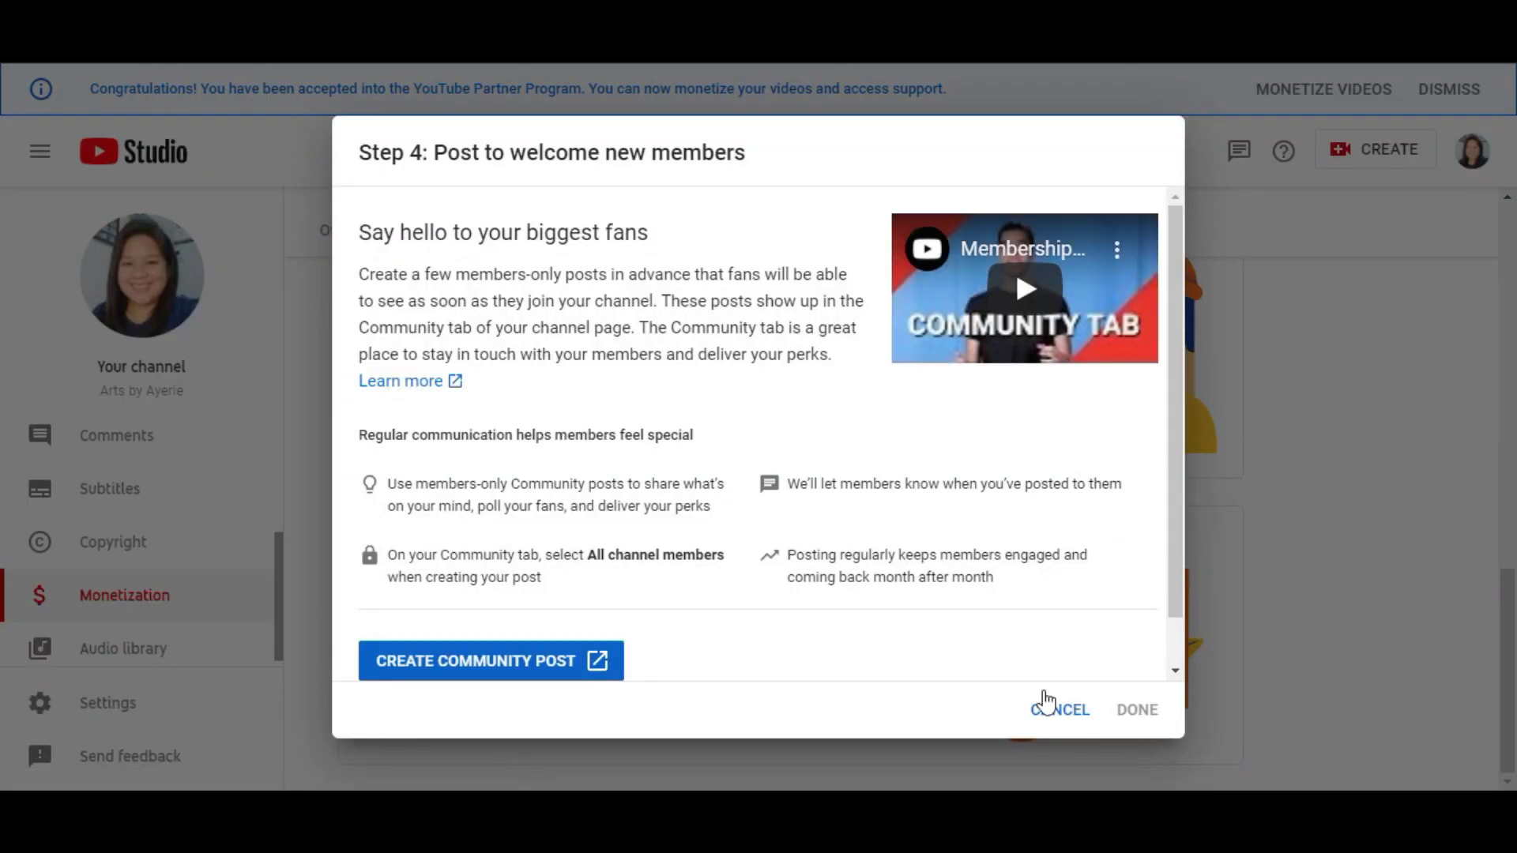
pyautogui.click(512, 668)
pyautogui.click(582, 637)
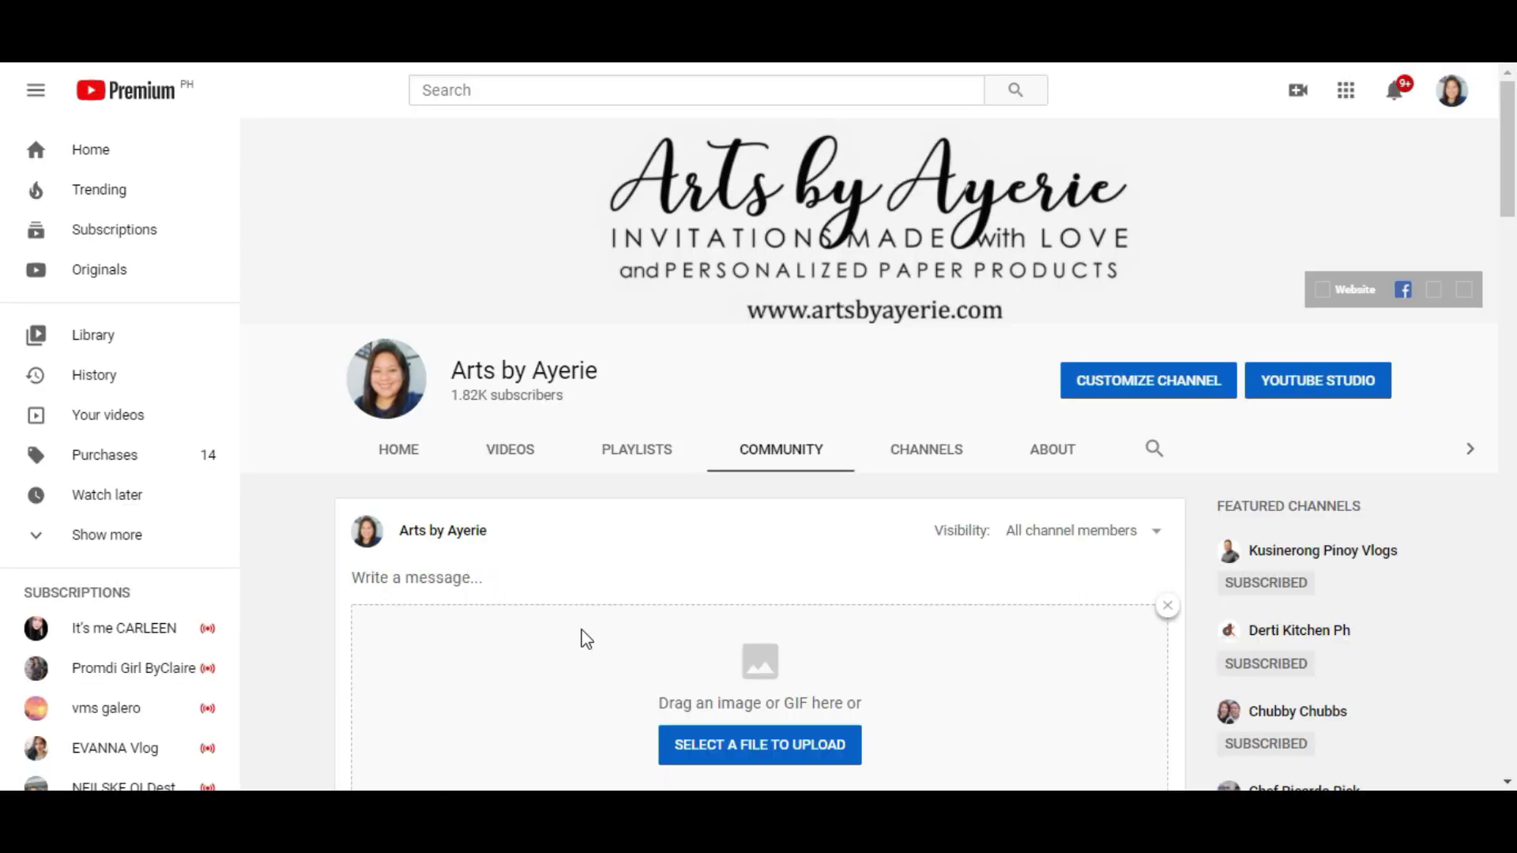
# Step: Attach the image welcome to the post and write "Thank you for your support! Makakaasa kayo sa aking tulong <3 Welcome mga ka-Aberyanatics!"
pyautogui.click(705, 743)
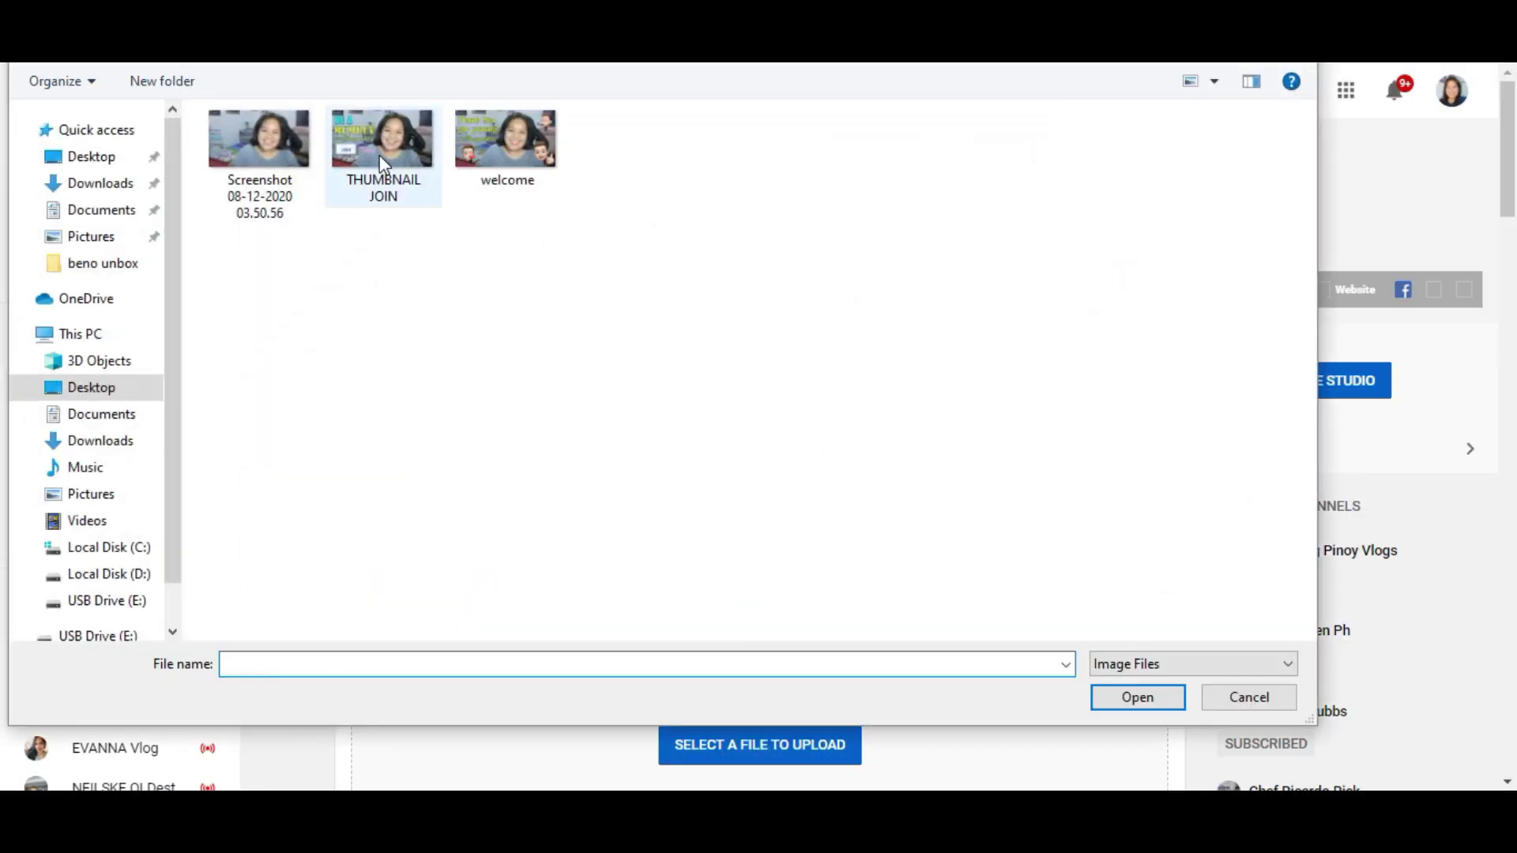
pyautogui.click(471, 158)
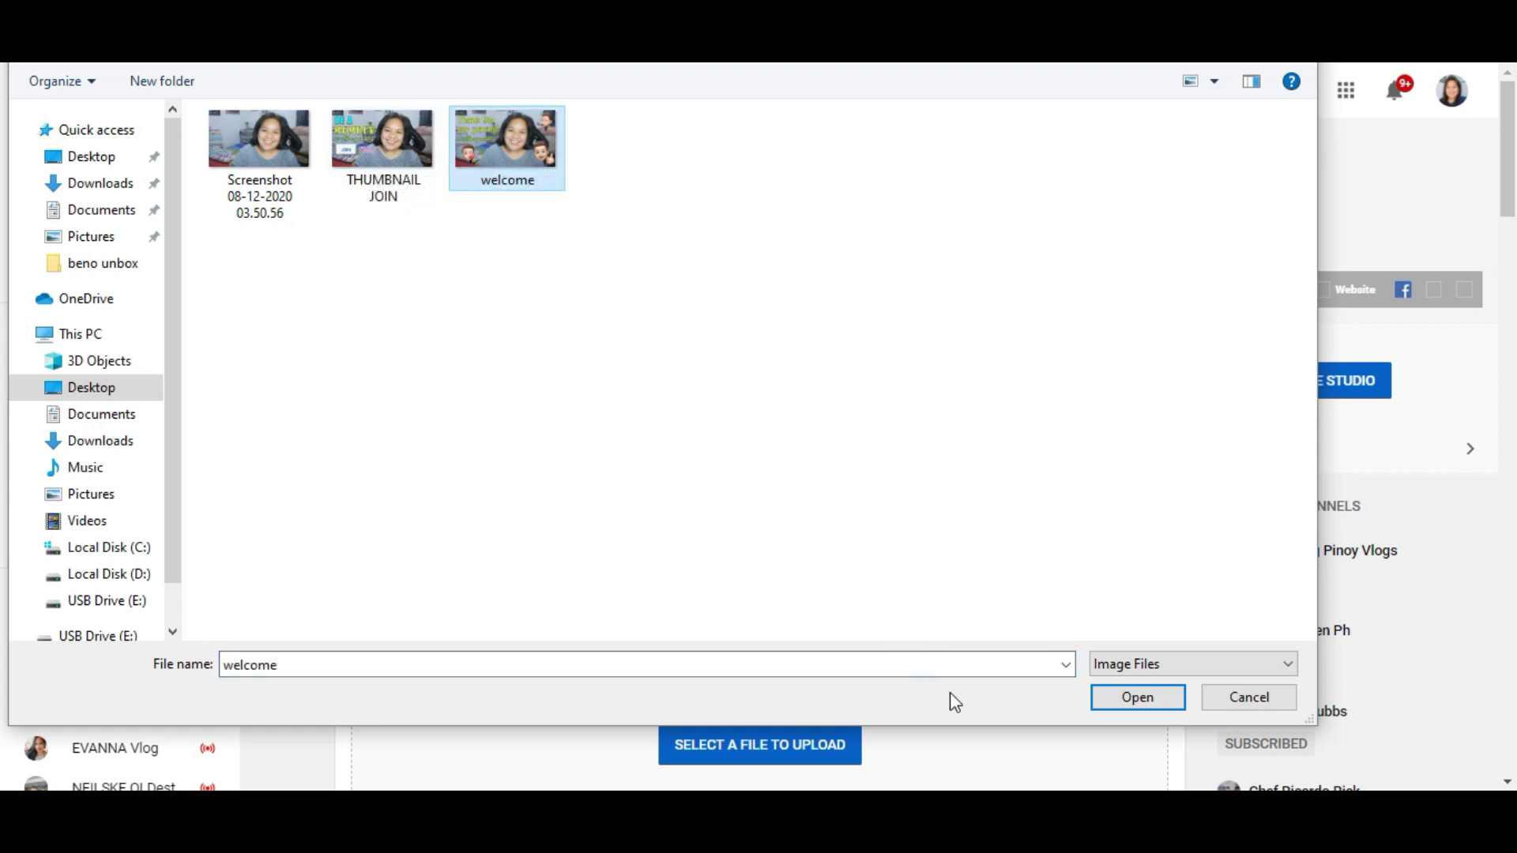
pyautogui.click(1136, 697)
pyautogui.write('Thank you for your support! Makakaasa kayo sa aking tulong <3 Welcome mga ka-Aberyanatics!')
pyautogui.scroll(-4, 813, 577)
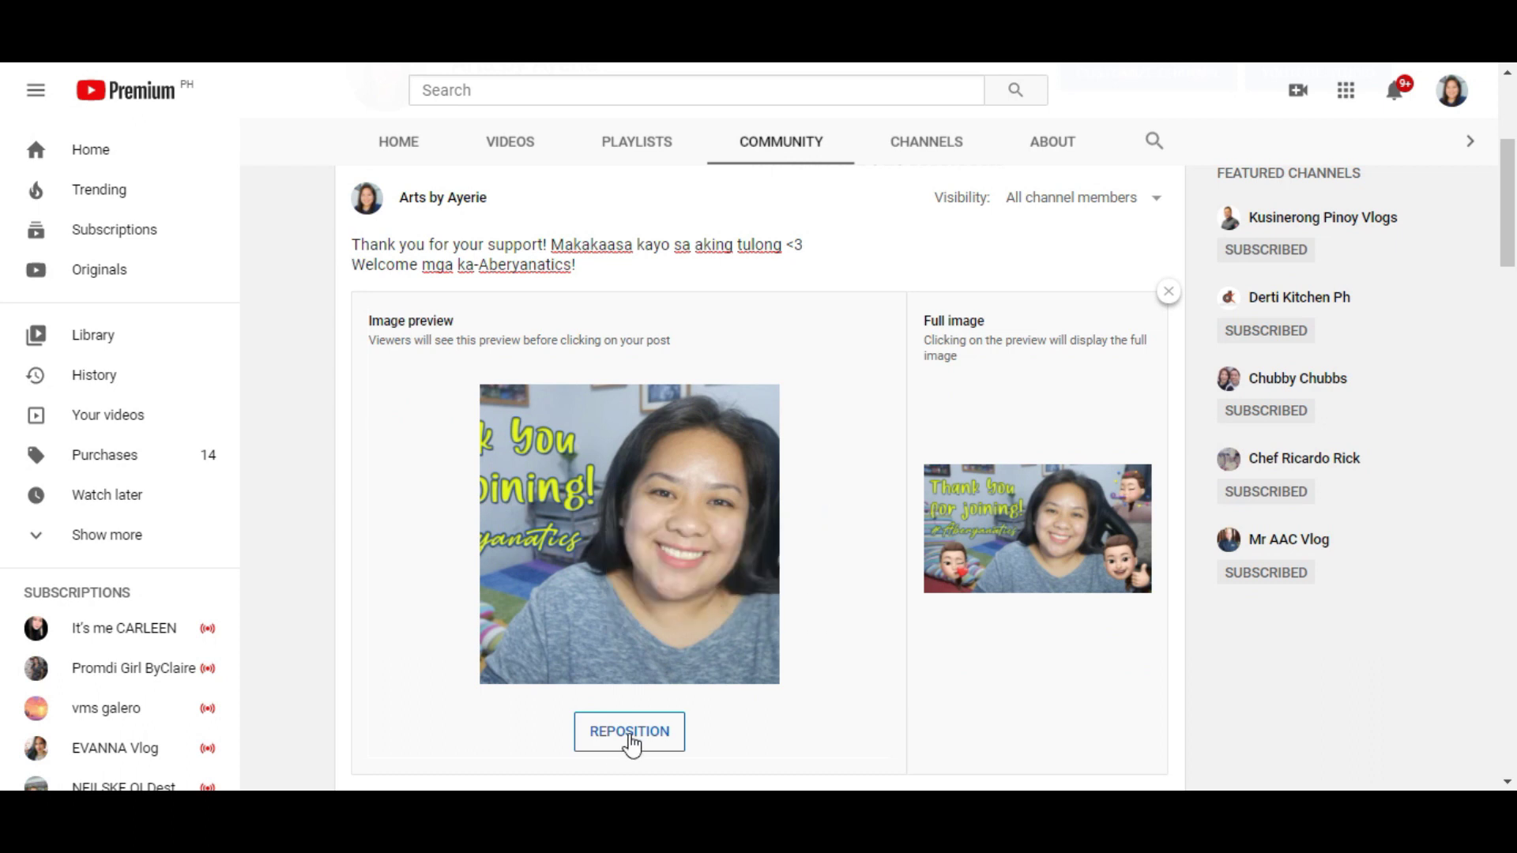
# Step: Reposition the image preview to show the face with the two right-hand emoji characters, save it, and publish the post for all channel members
pyautogui.click(630, 731)
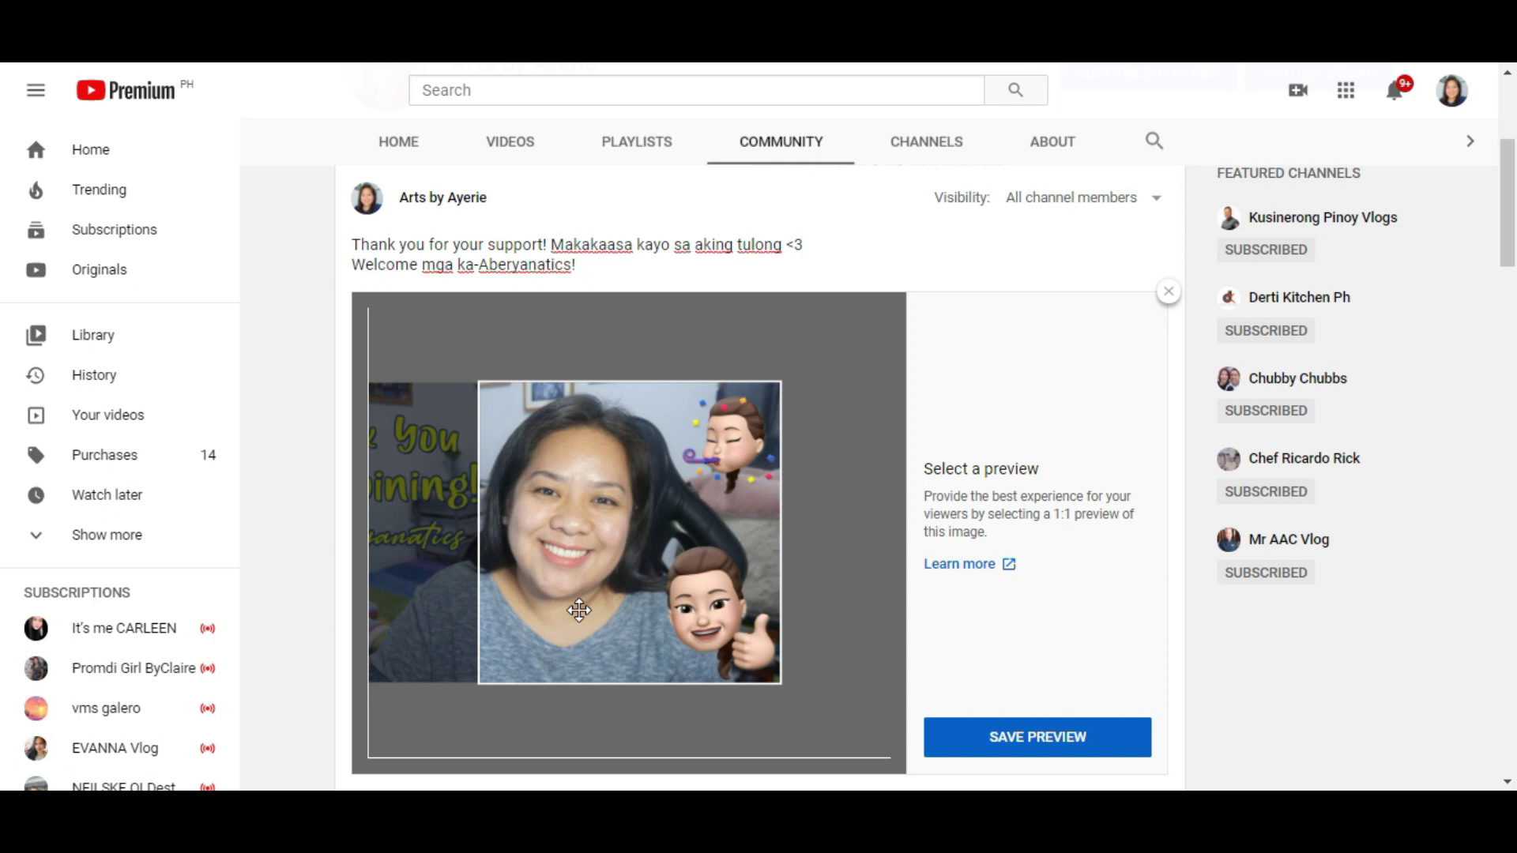
pyautogui.click(1095, 755)
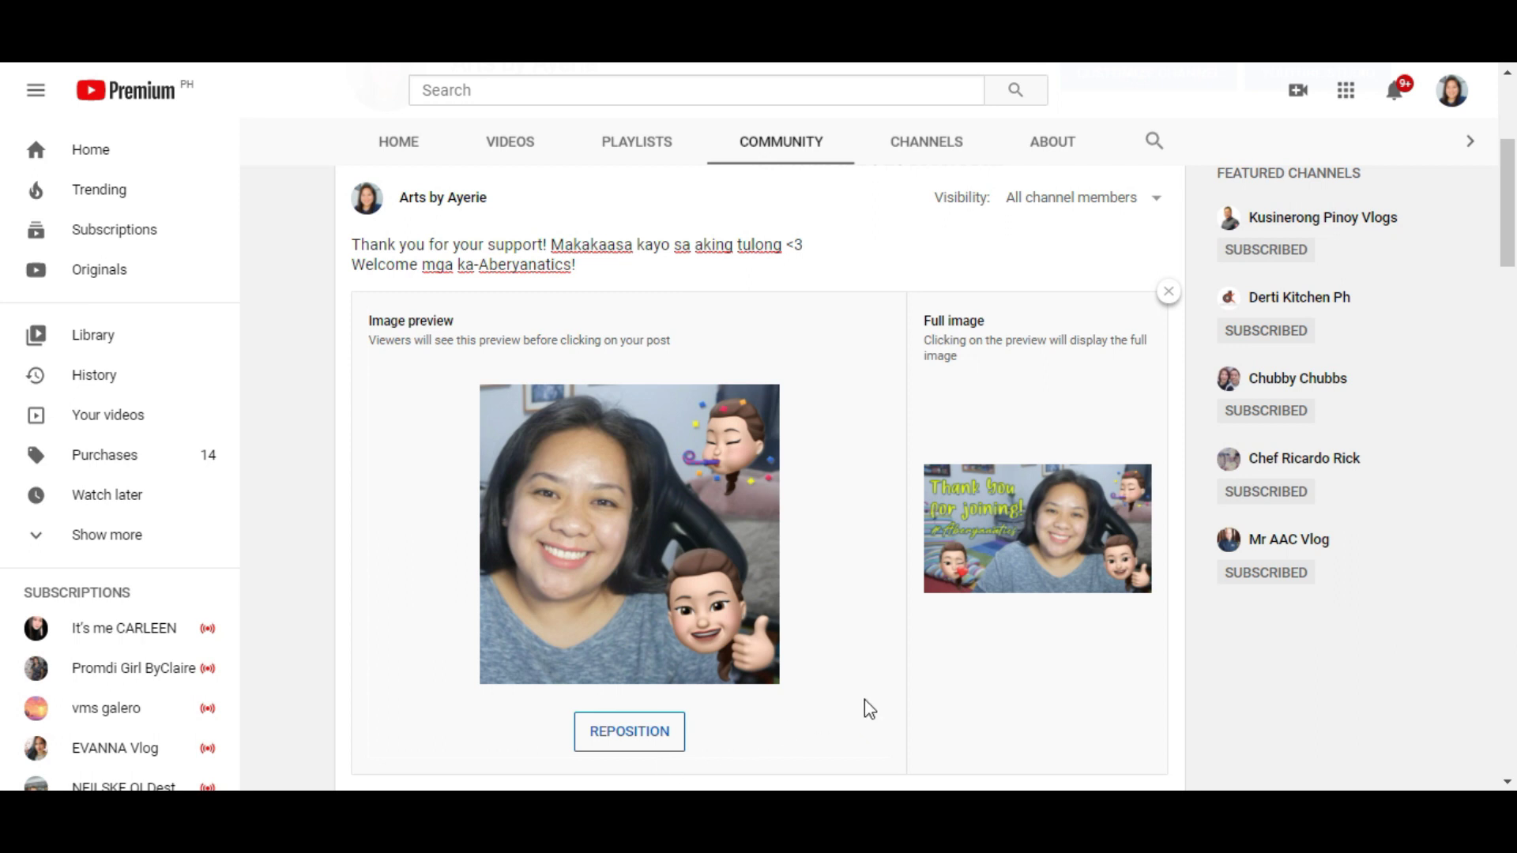
pyautogui.scroll(2, 868, 708)
pyautogui.scroll(-3, 869, 709)
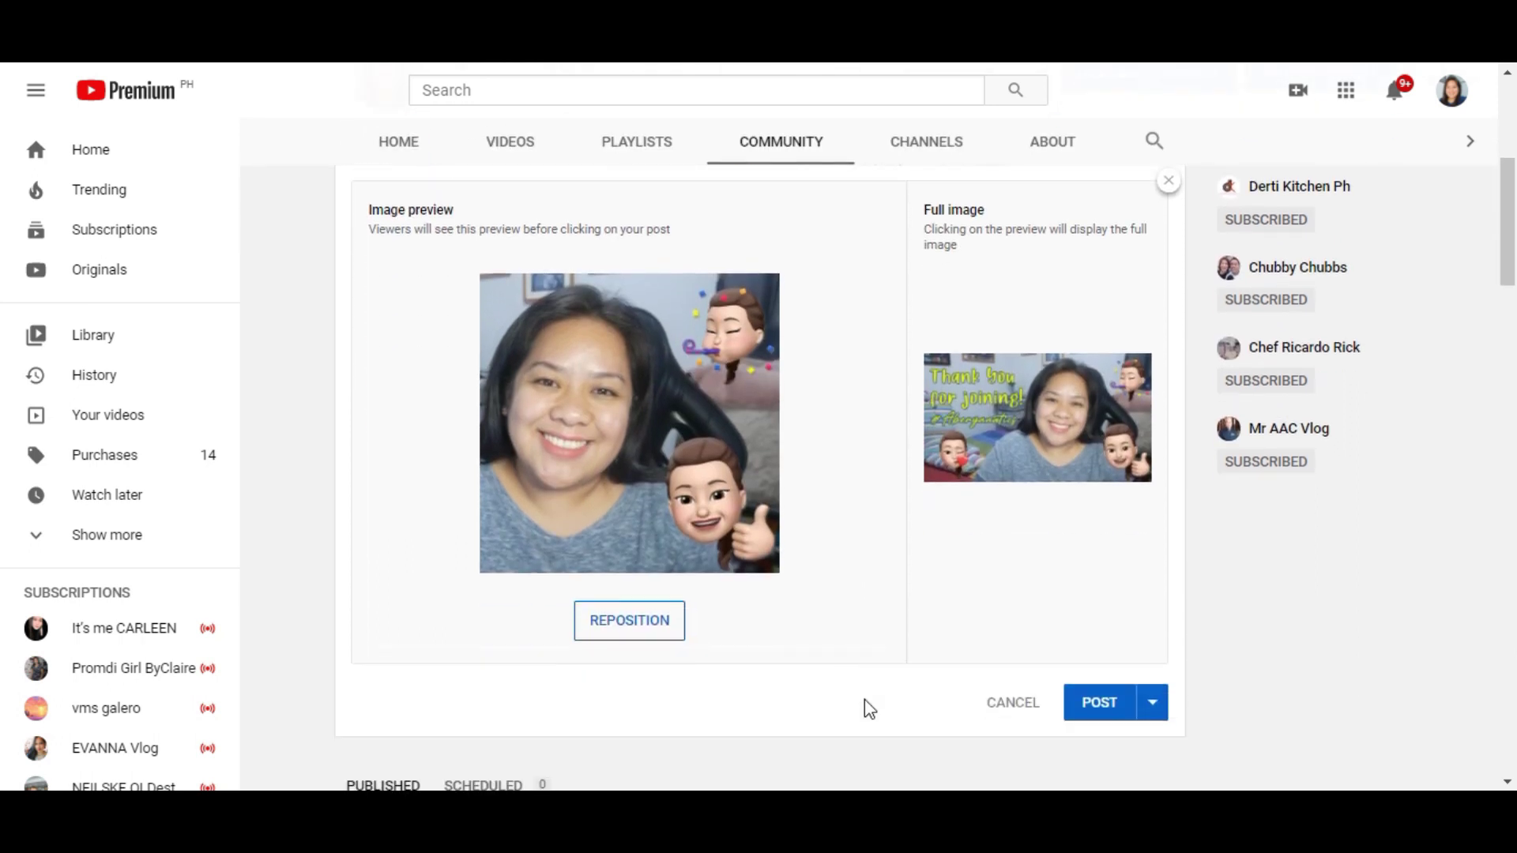
pyautogui.click(1091, 707)
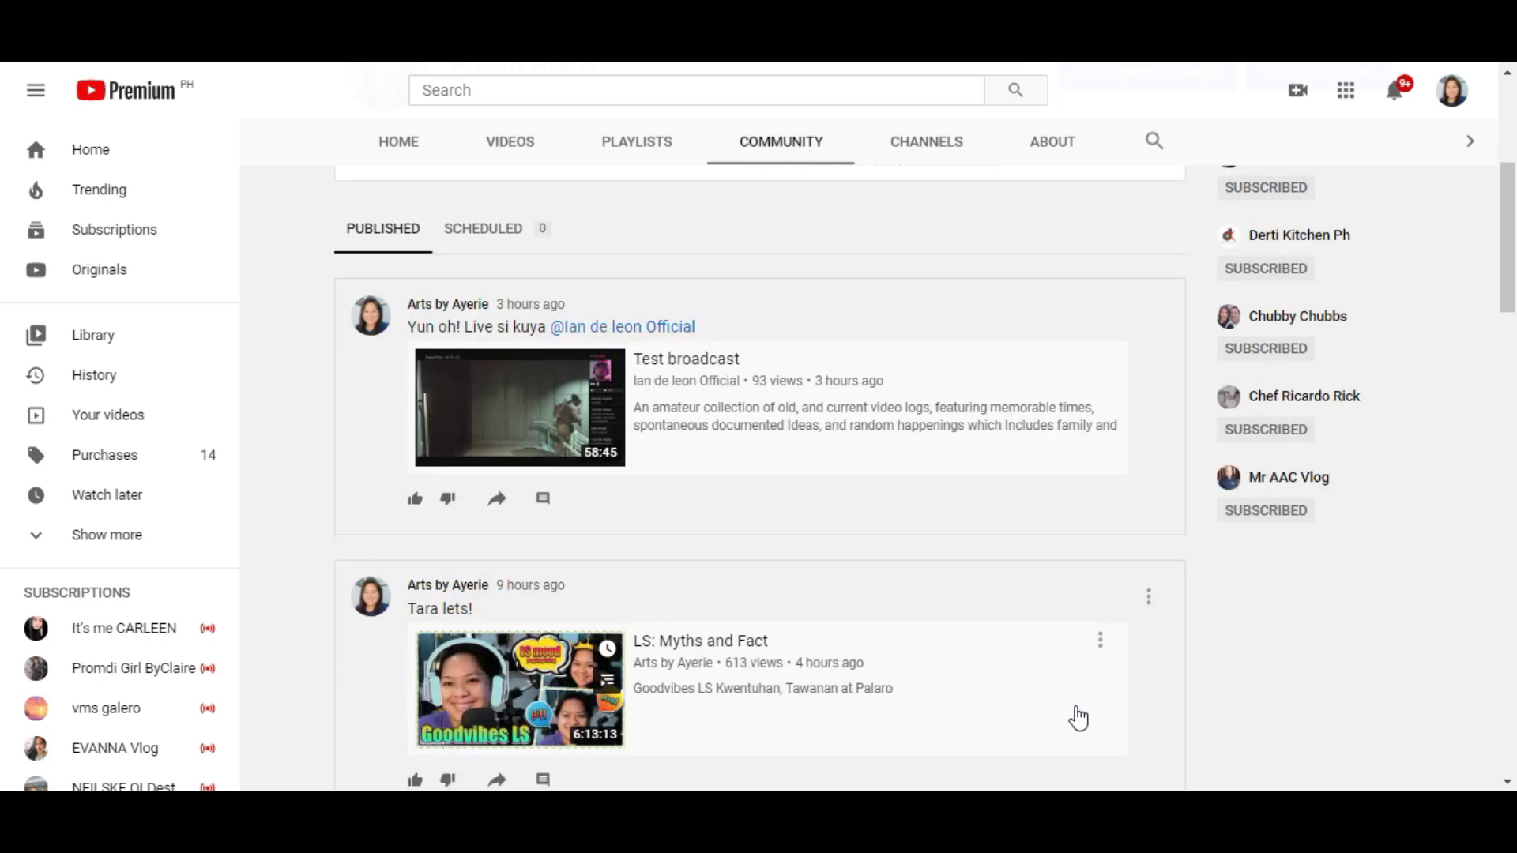
pyautogui.scroll(3, 1016, 501)
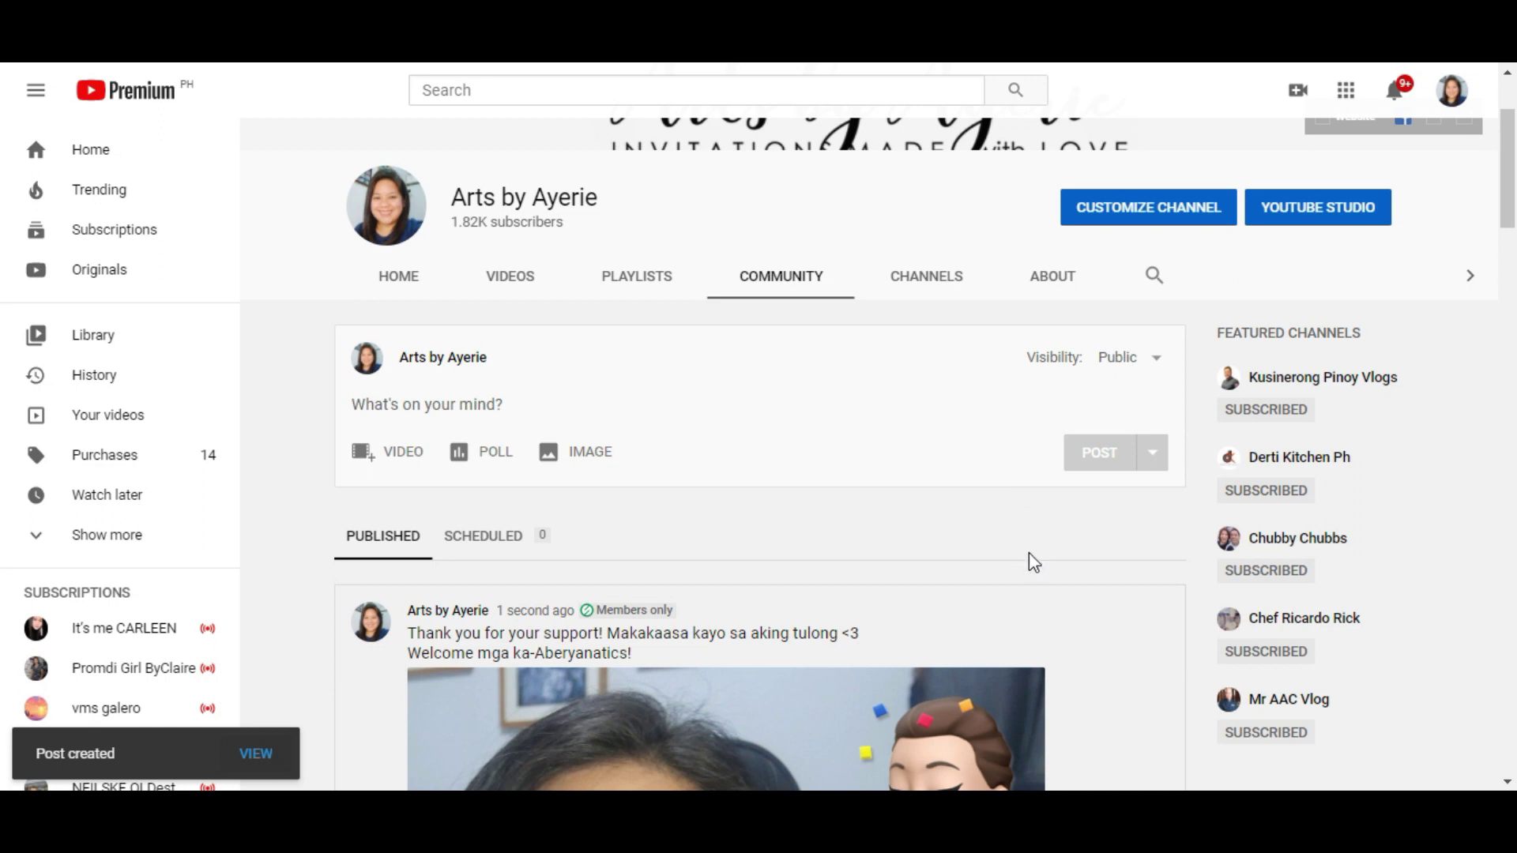
pyautogui.scroll(-7, 1033, 563)
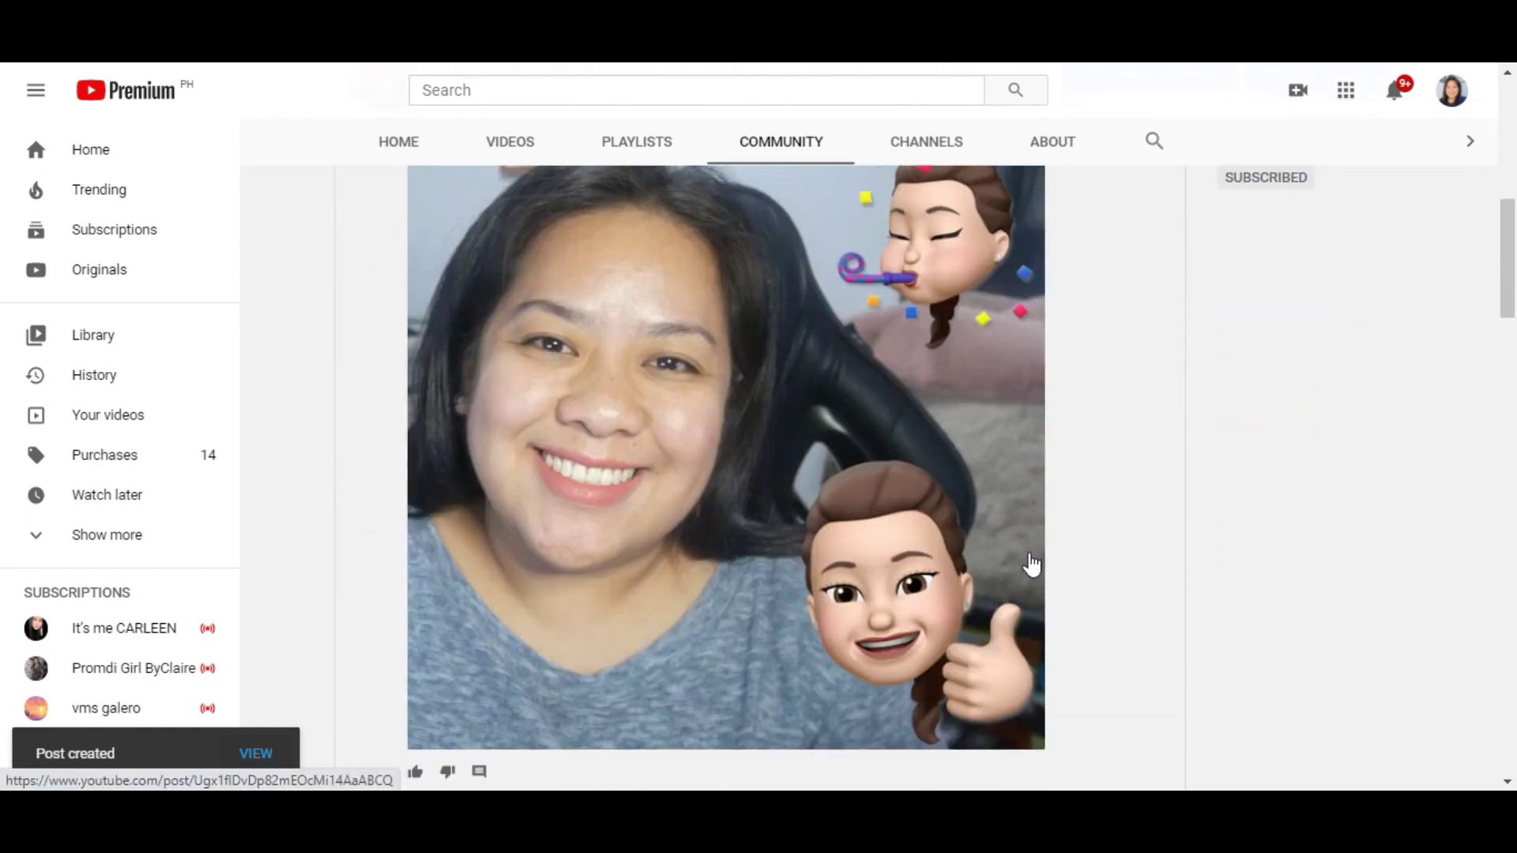
pyautogui.scroll(7, 1031, 564)
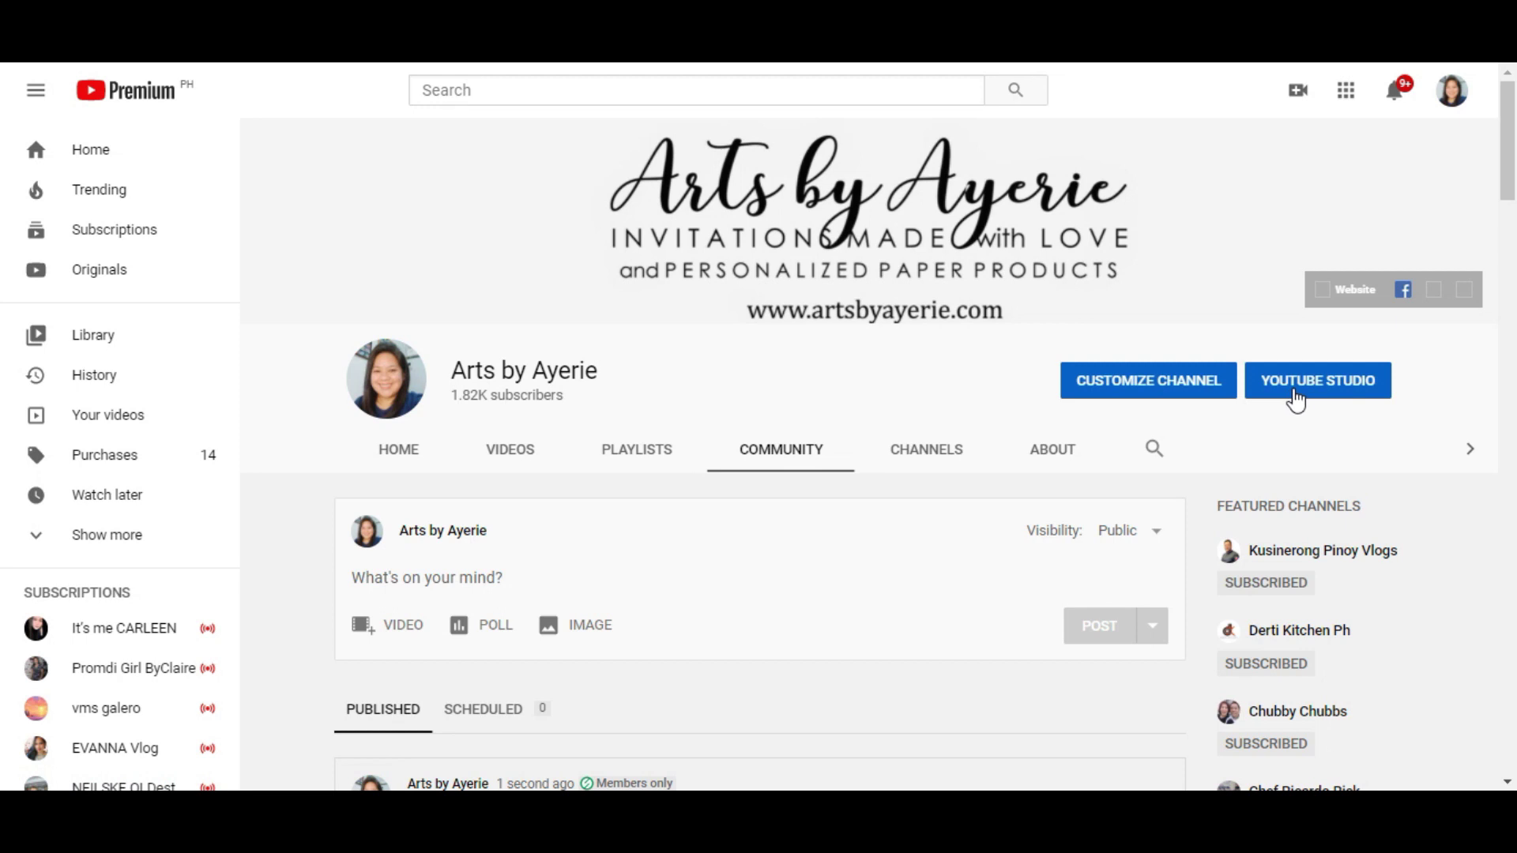
# Step: Return to the Memberships monetization page in YouTube Studio, turn on channel memberships, and confirm
pyautogui.click(1296, 395)
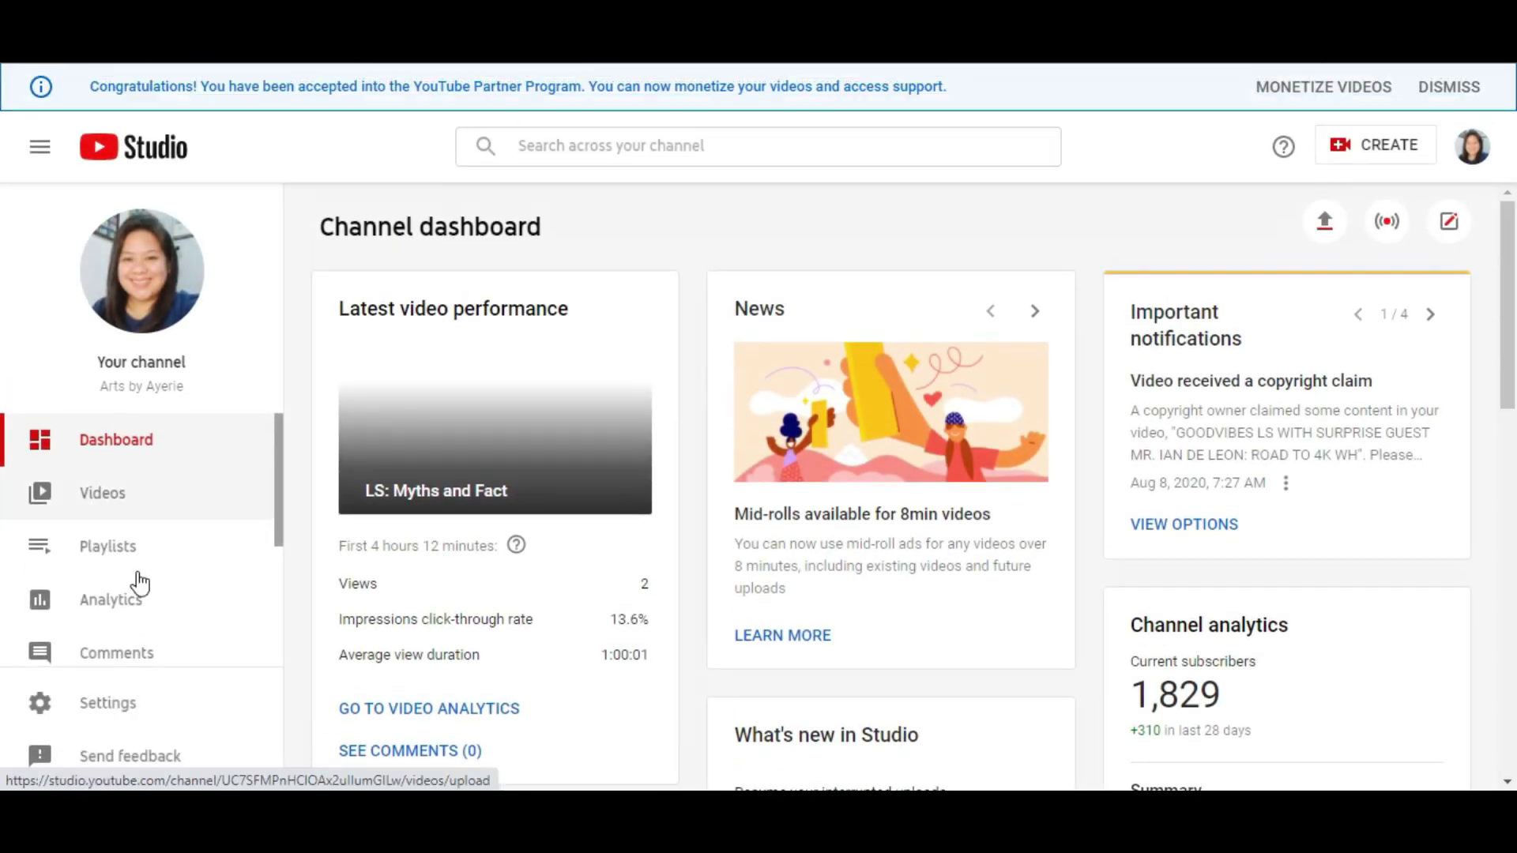
pyautogui.scroll(-3, 133, 641)
pyautogui.click(138, 604)
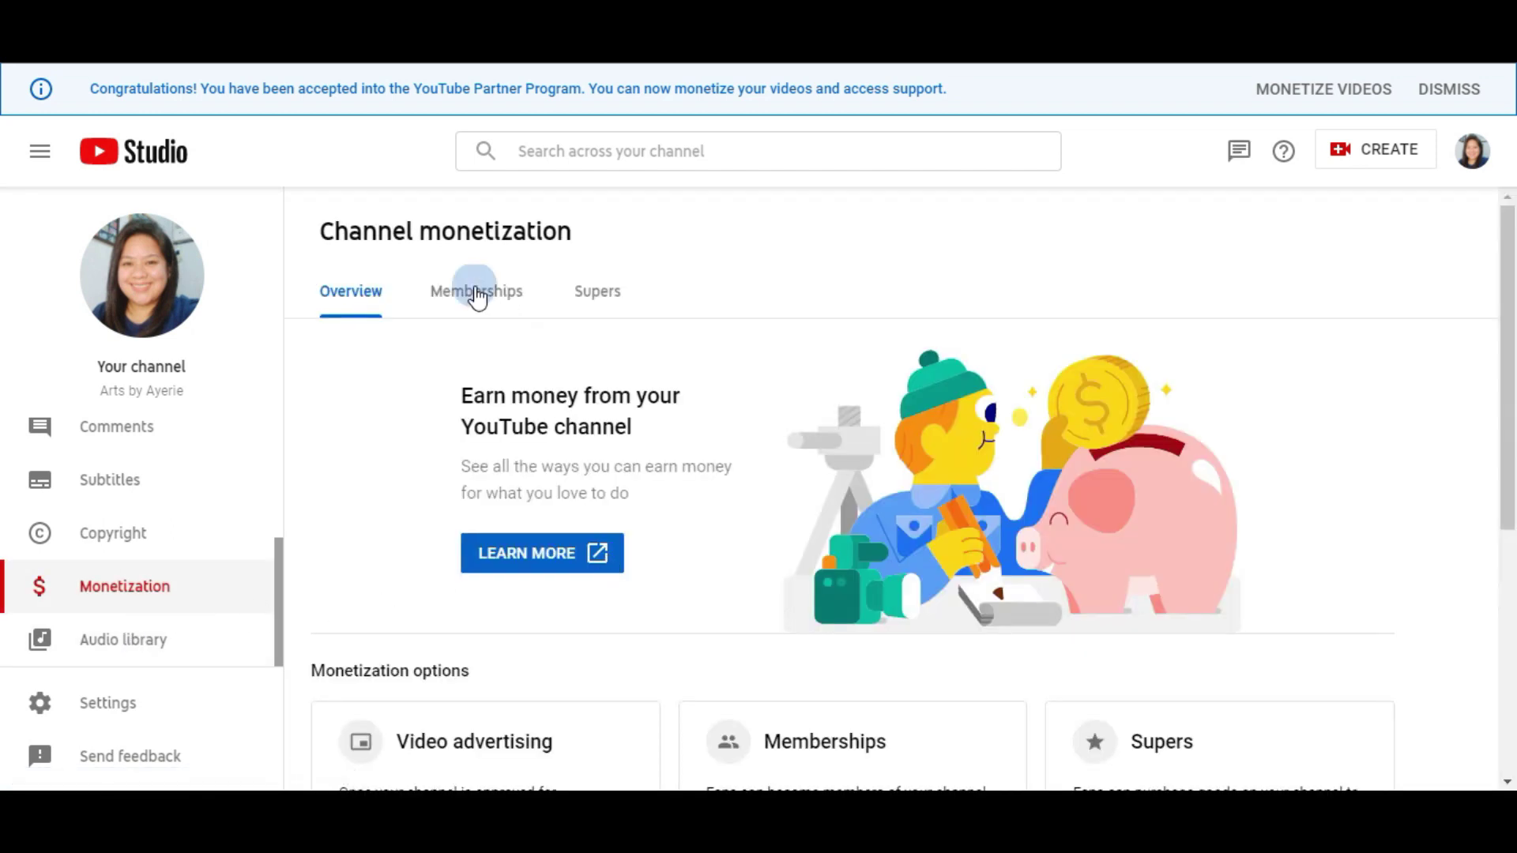
pyautogui.click(474, 292)
pyautogui.moveTo(1513, 353); pyautogui.dragTo(1513, 320)
pyautogui.click(1197, 471)
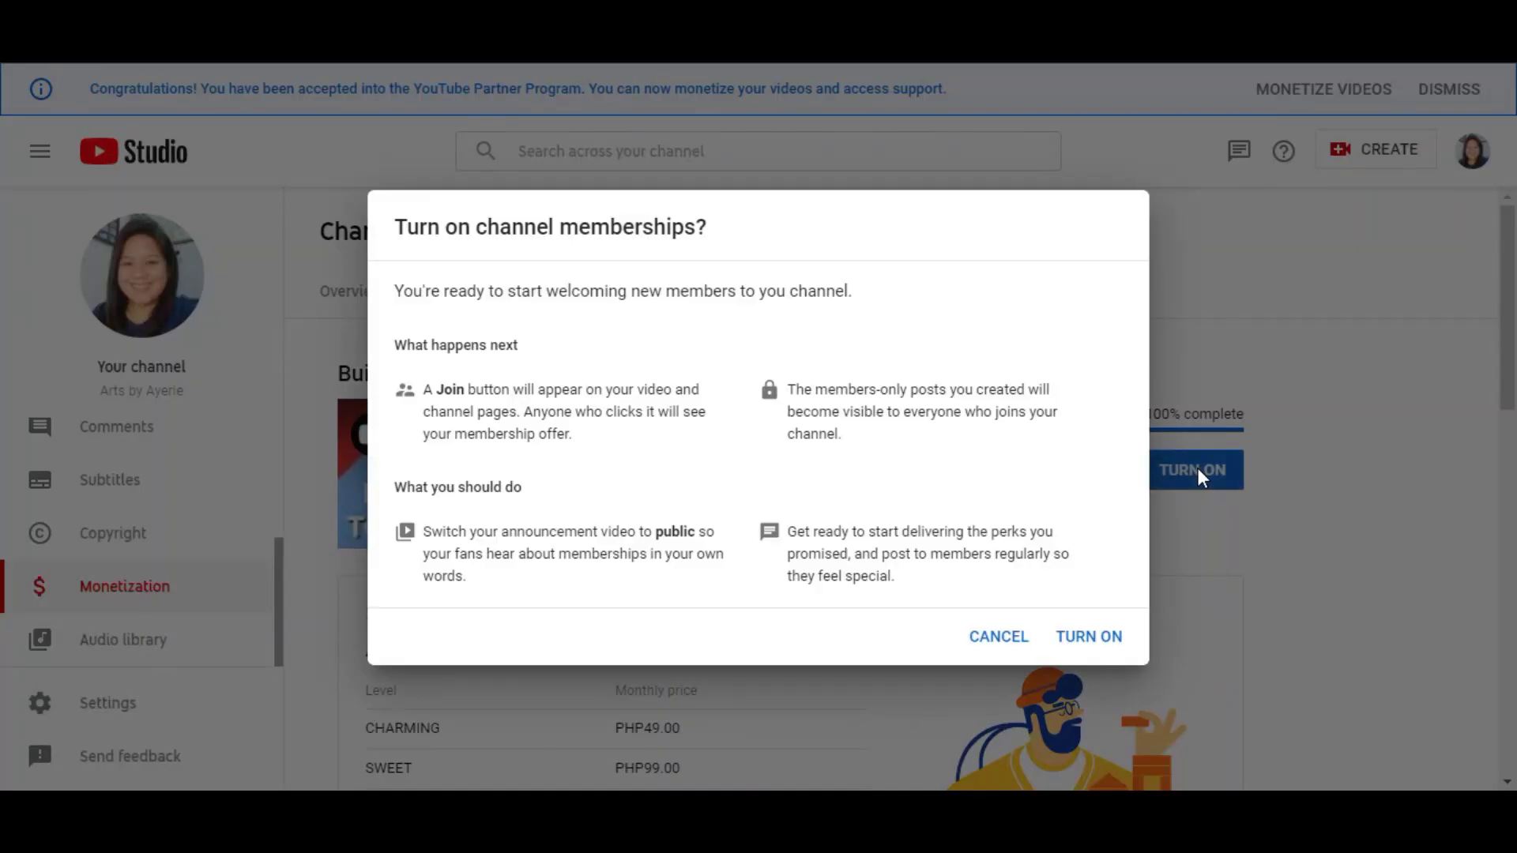
pyautogui.click(1082, 641)
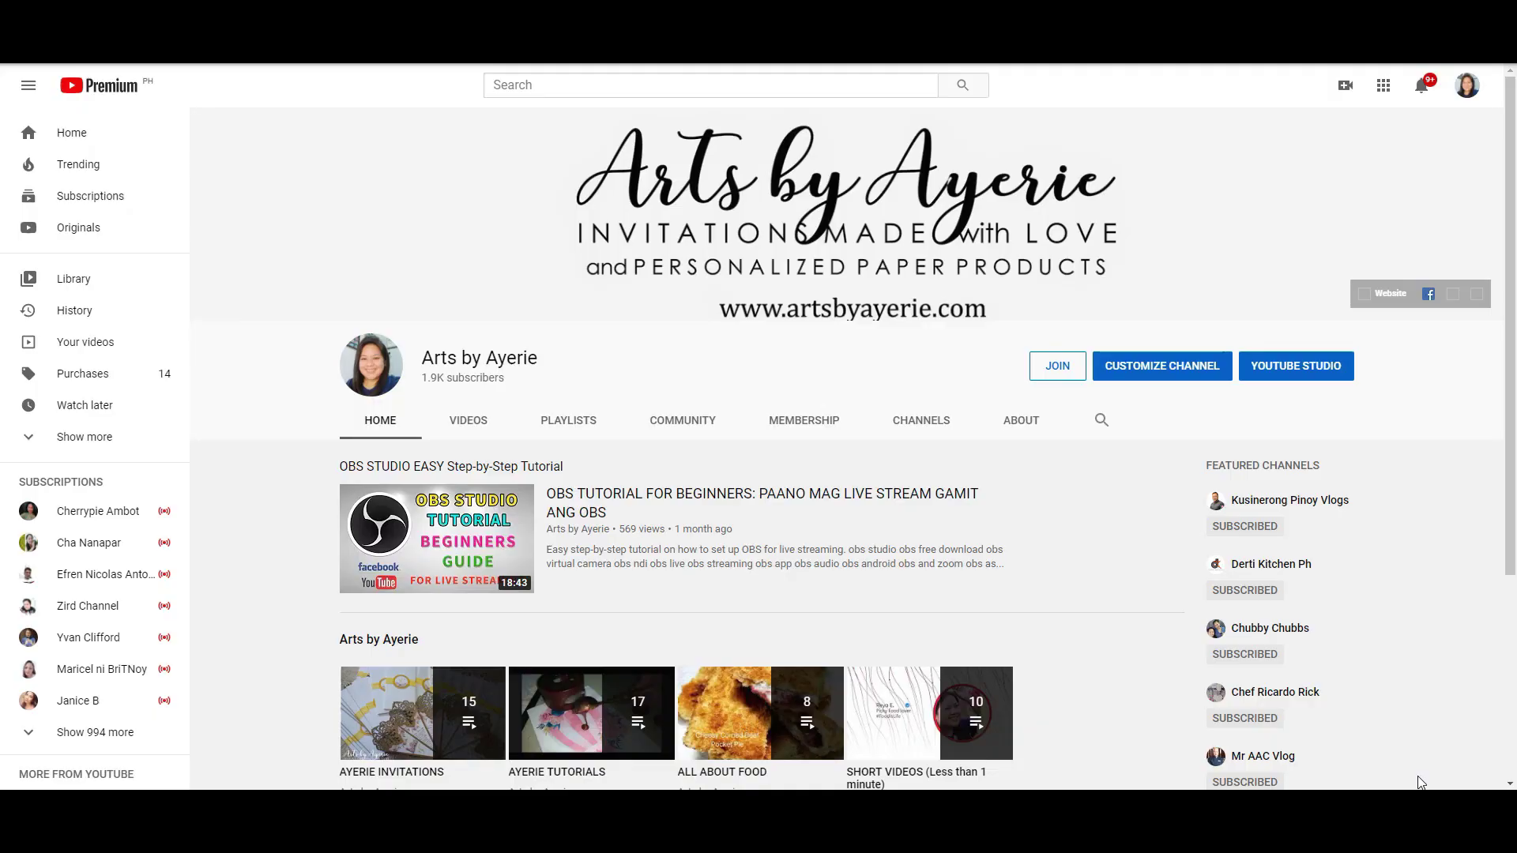
# Step: Open the channel's join offer and examine the perks, badges and emoji of the levels from CHARMING to BRAVE
pyautogui.click(1058, 368)
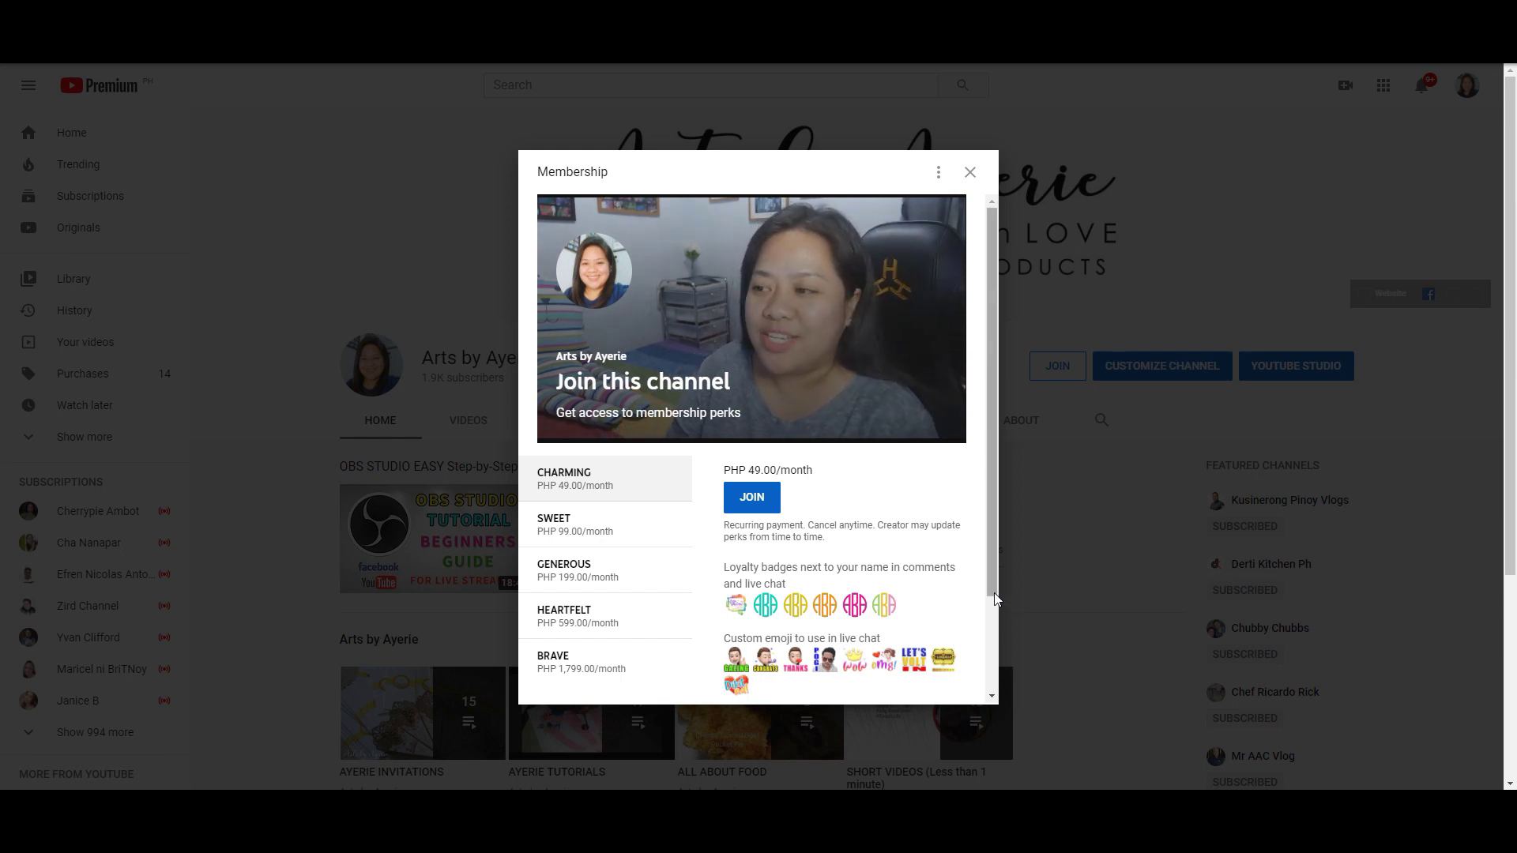
pyautogui.click(566, 528)
pyautogui.click(567, 579)
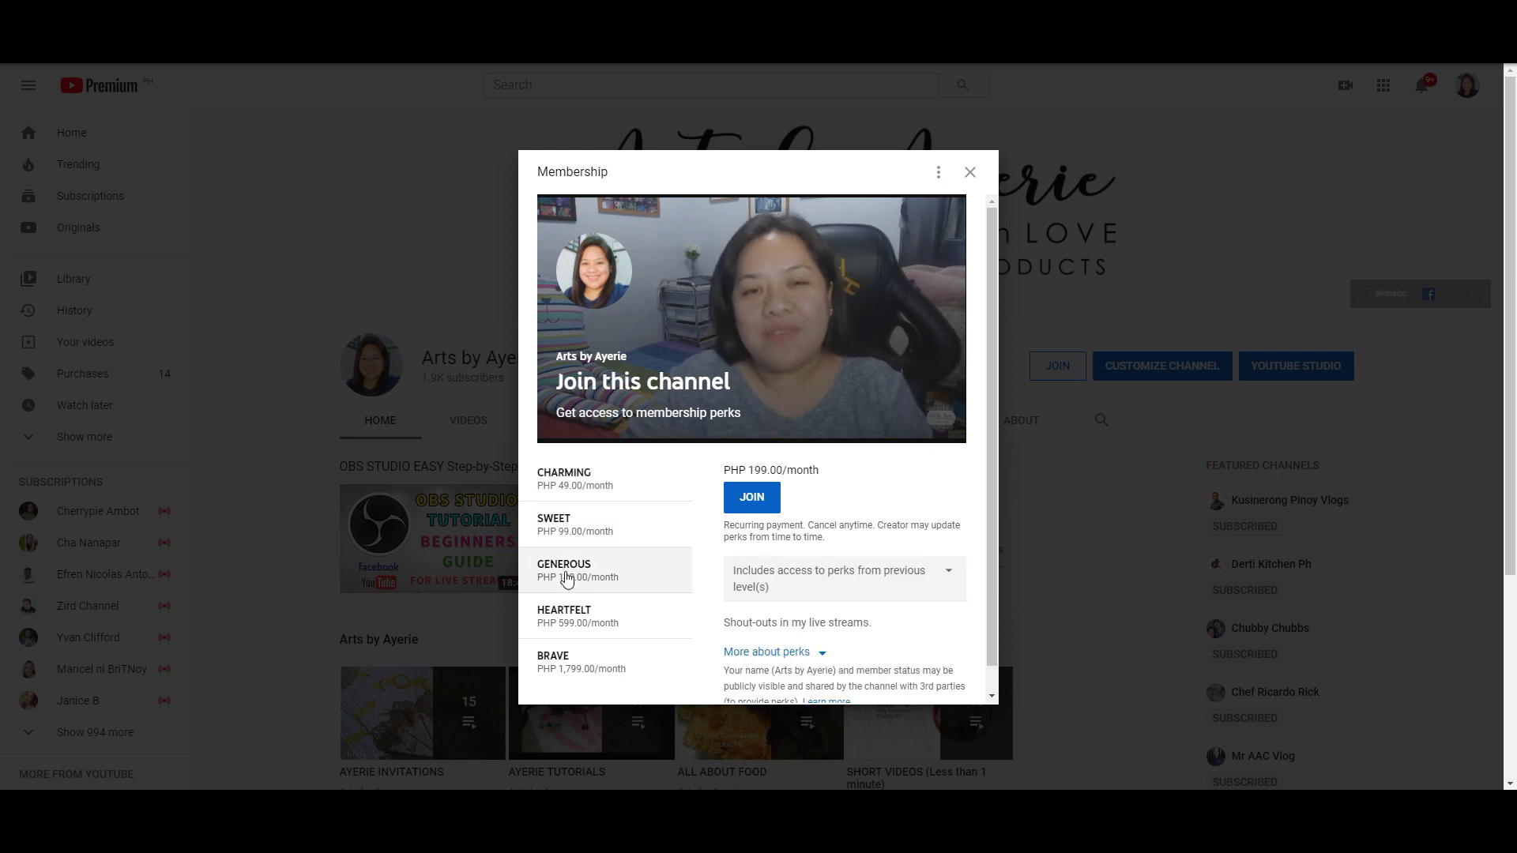
pyautogui.click(564, 618)
pyautogui.click(560, 662)
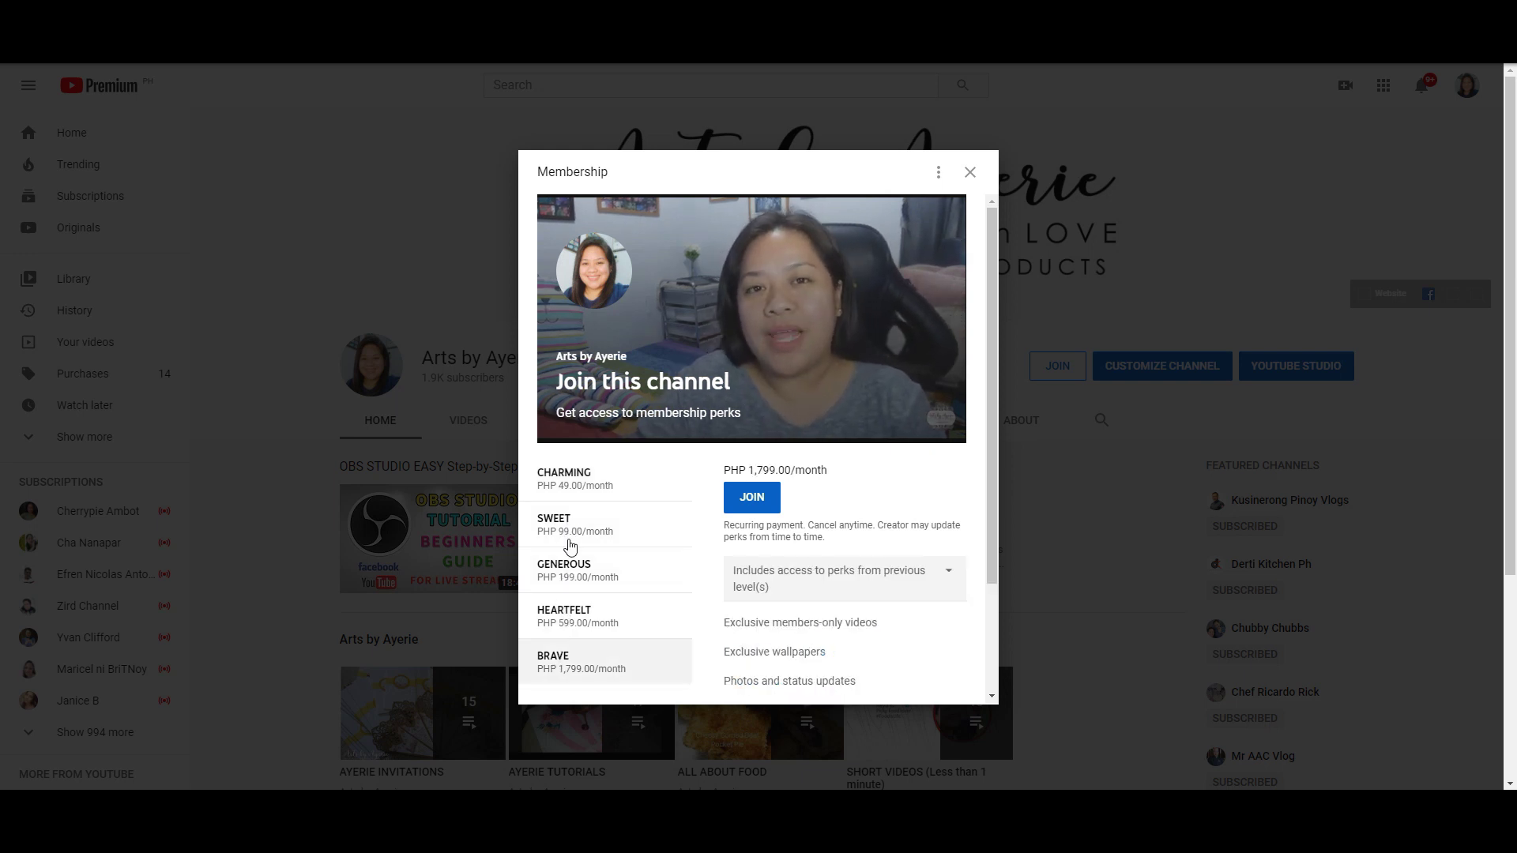
pyautogui.click(574, 492)
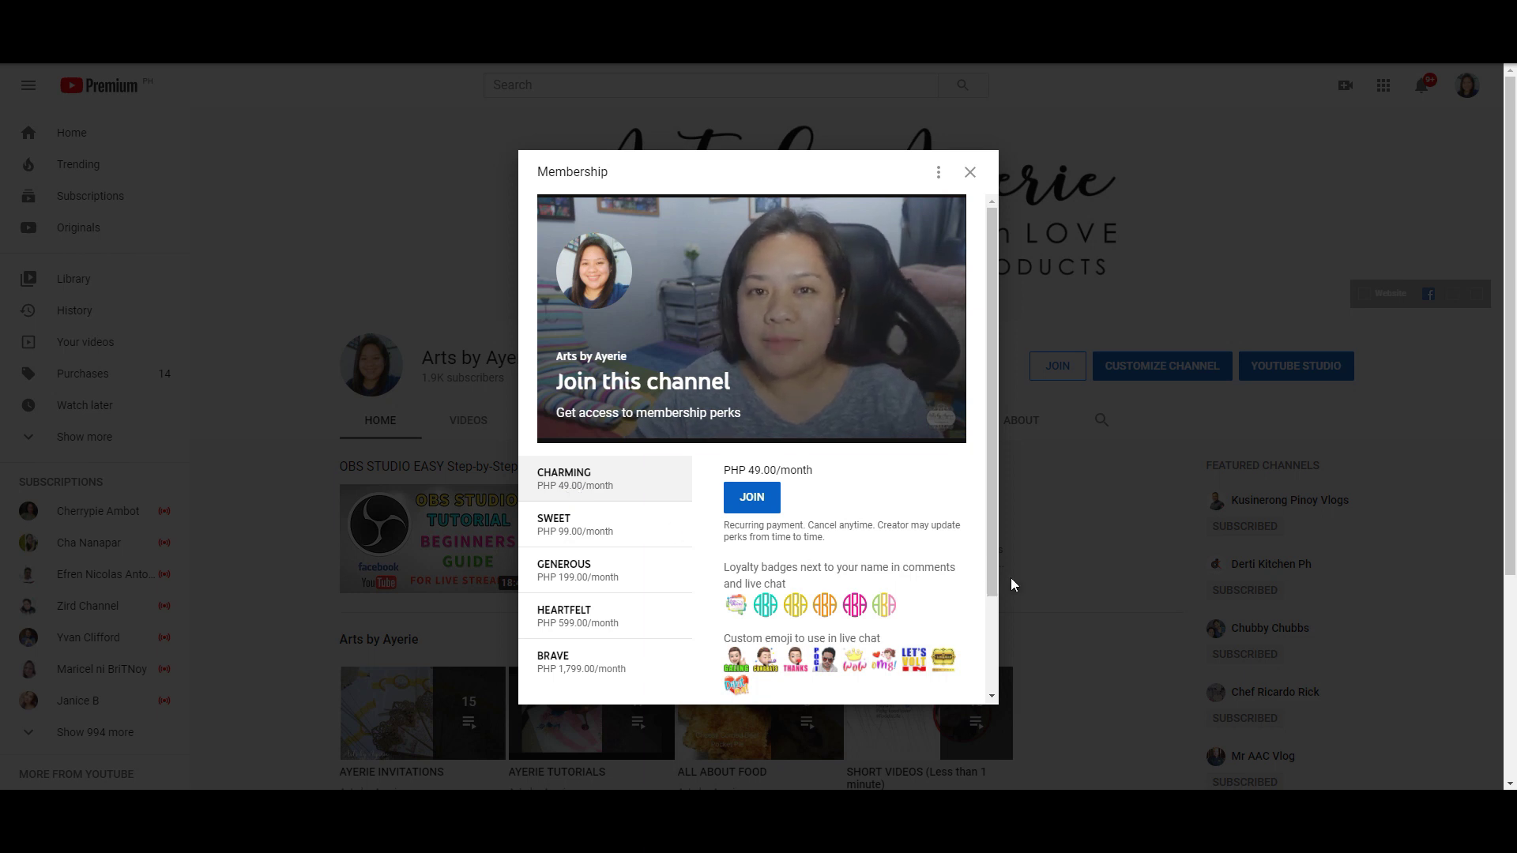
pyautogui.moveTo(989, 558); pyautogui.dragTo(993, 467)
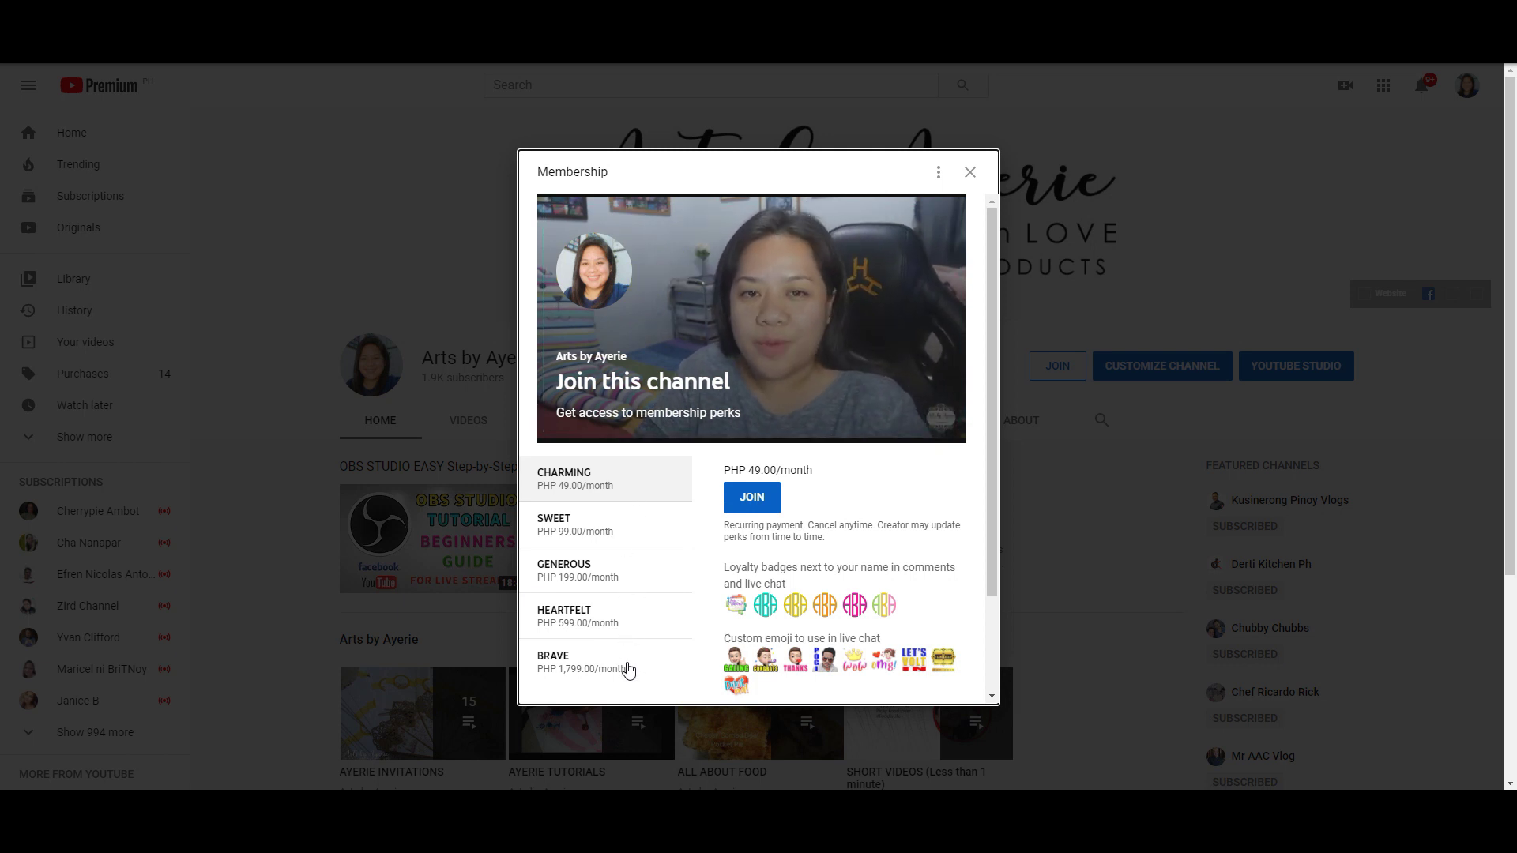
# Step: Start joining at the CHARMING level, examine the payment methods including credit or debit card and Link GCash, and close the purchase without buying
pyautogui.click(757, 498)
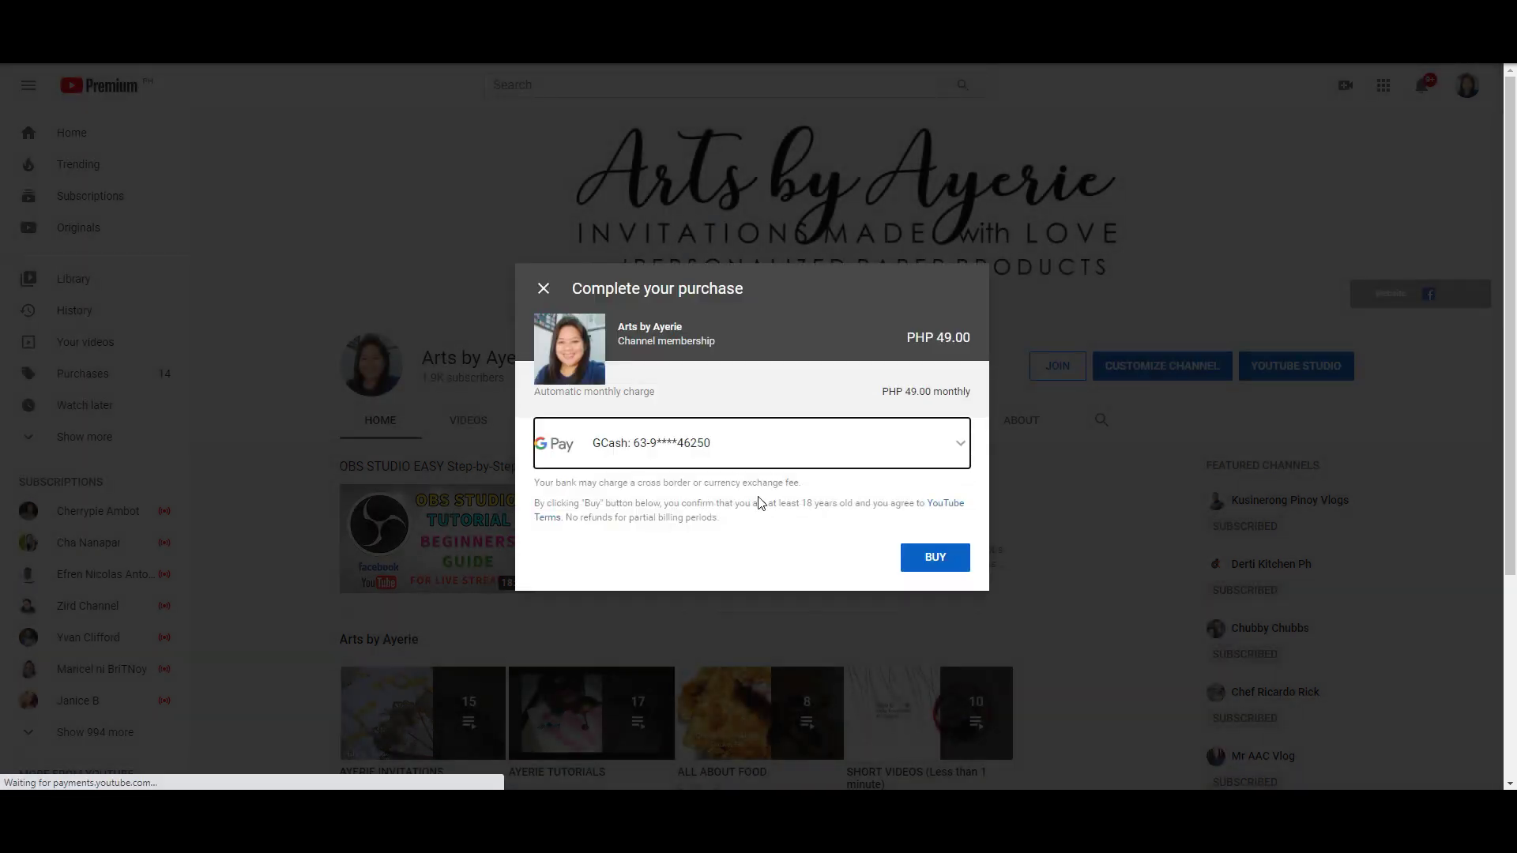
pyautogui.click(960, 443)
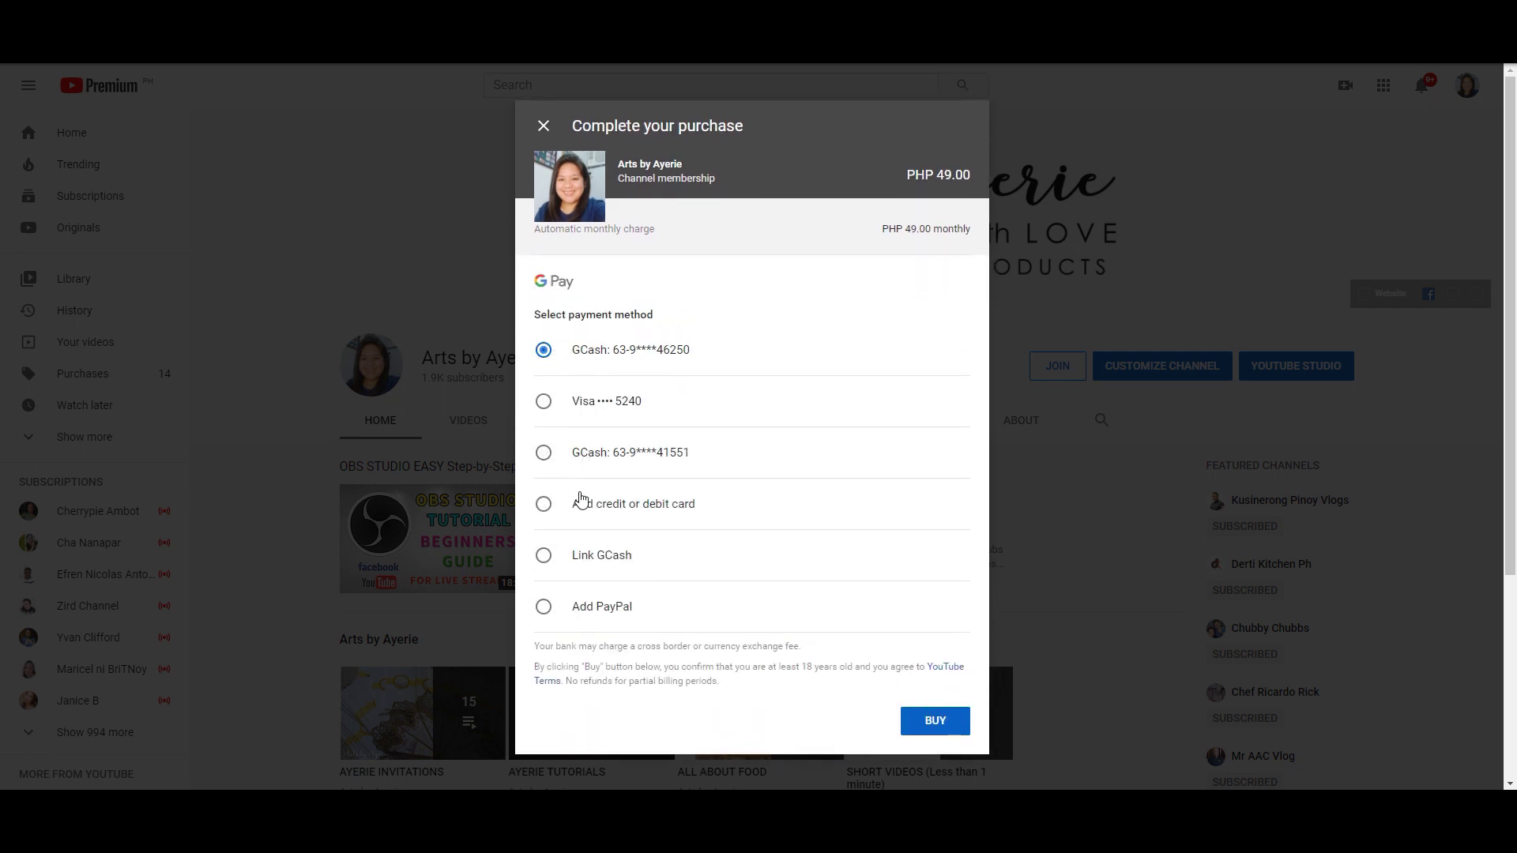
pyautogui.click(542, 504)
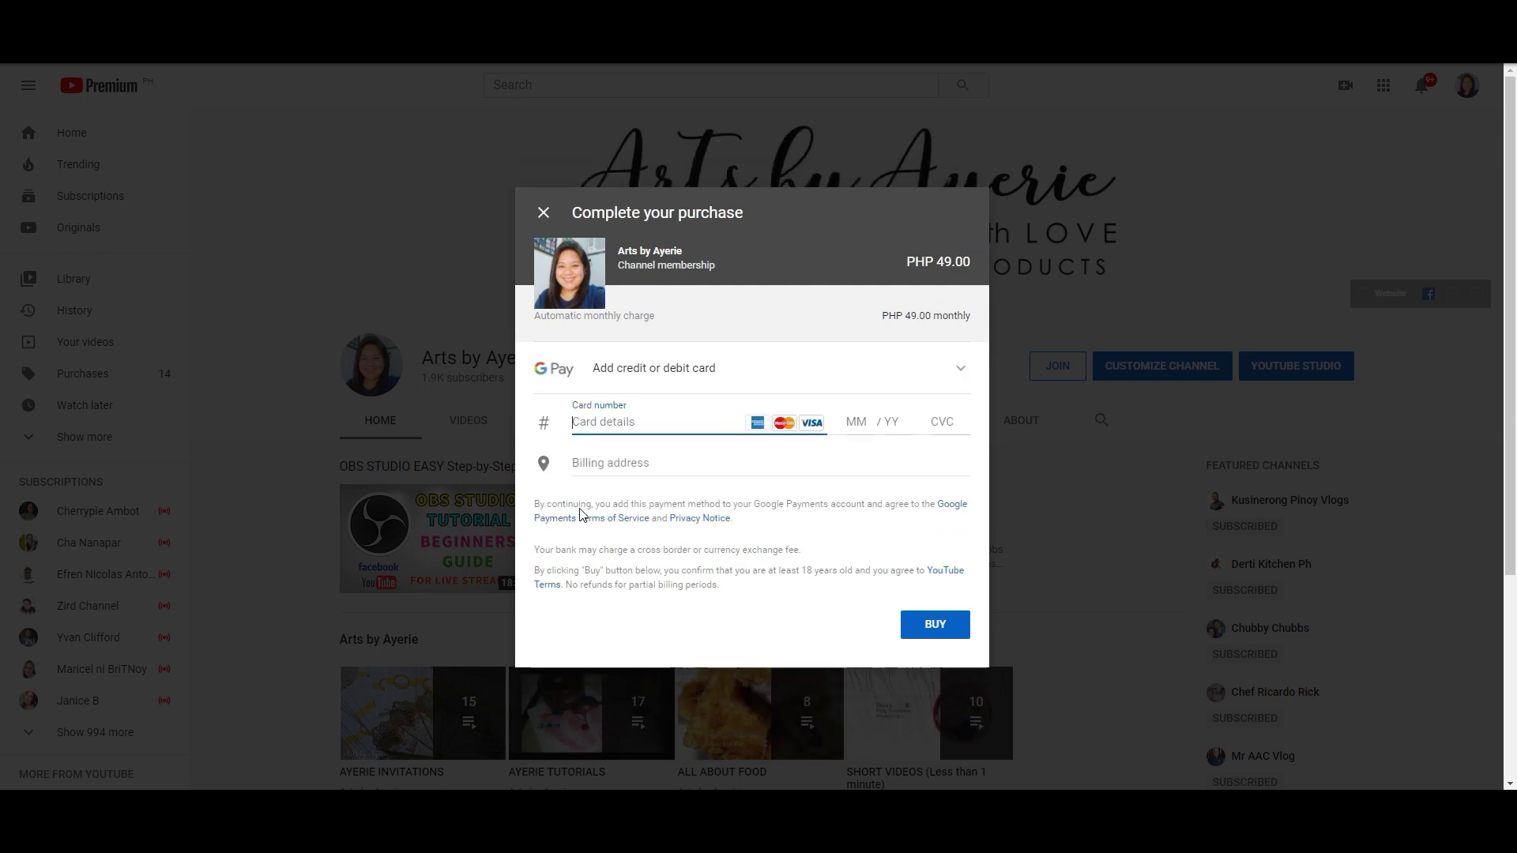
pyautogui.click(971, 344)
pyautogui.click(547, 553)
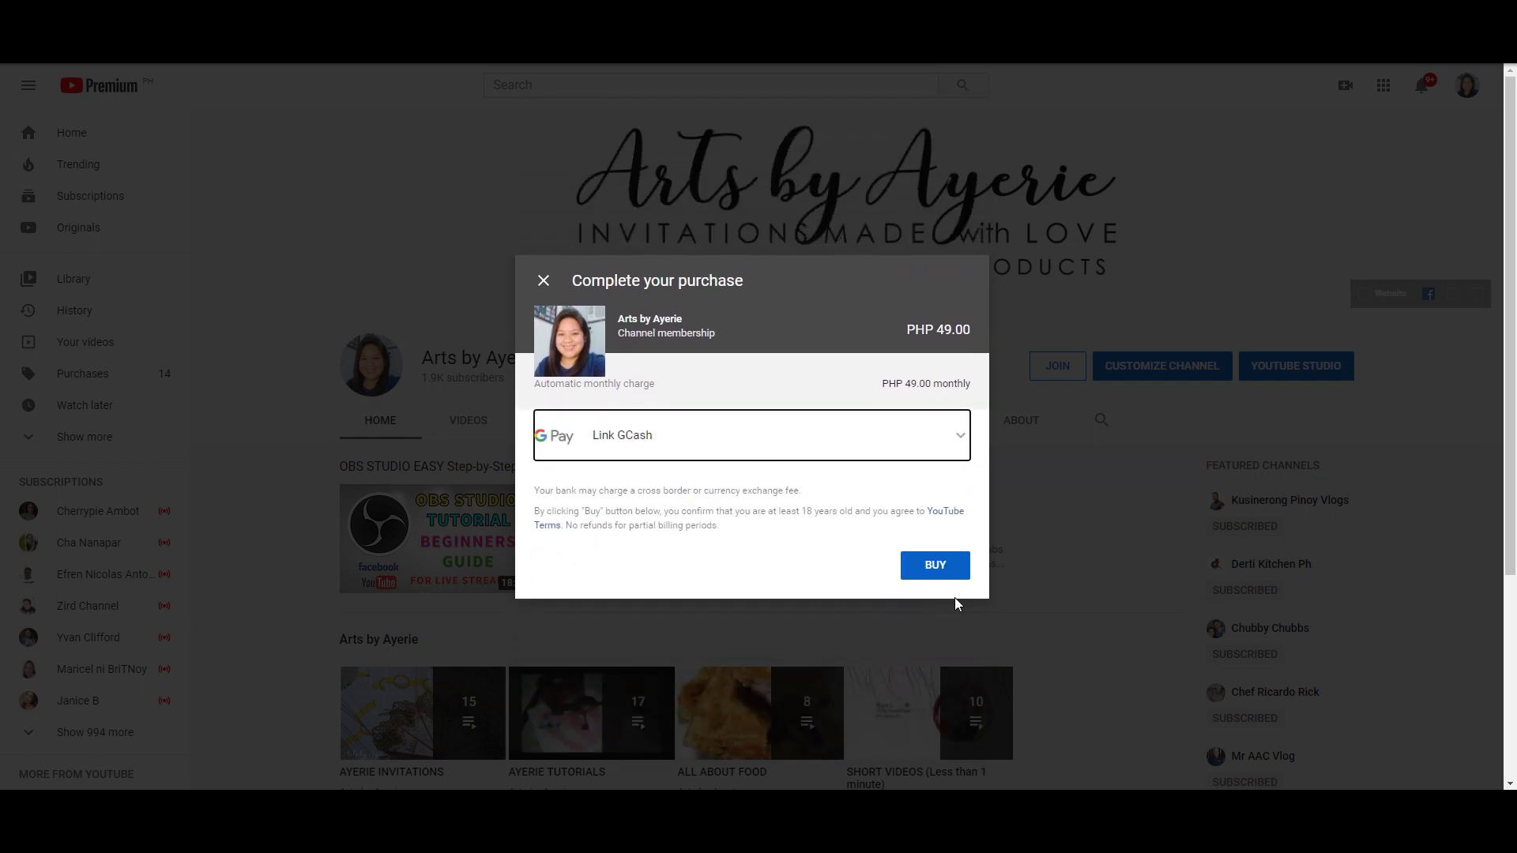
pyautogui.click(945, 434)
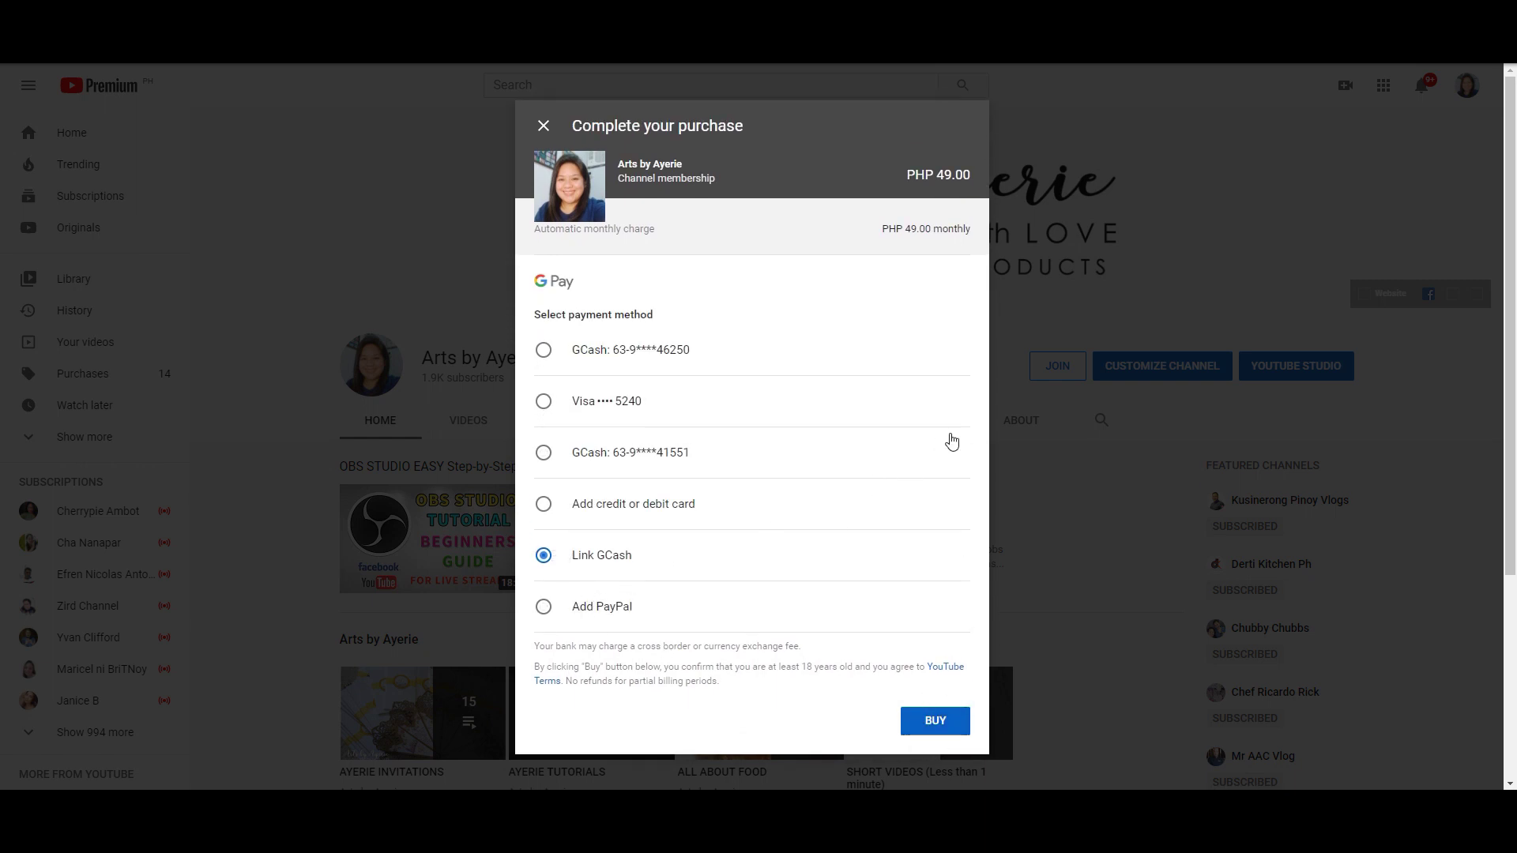
pyautogui.click(542, 131)
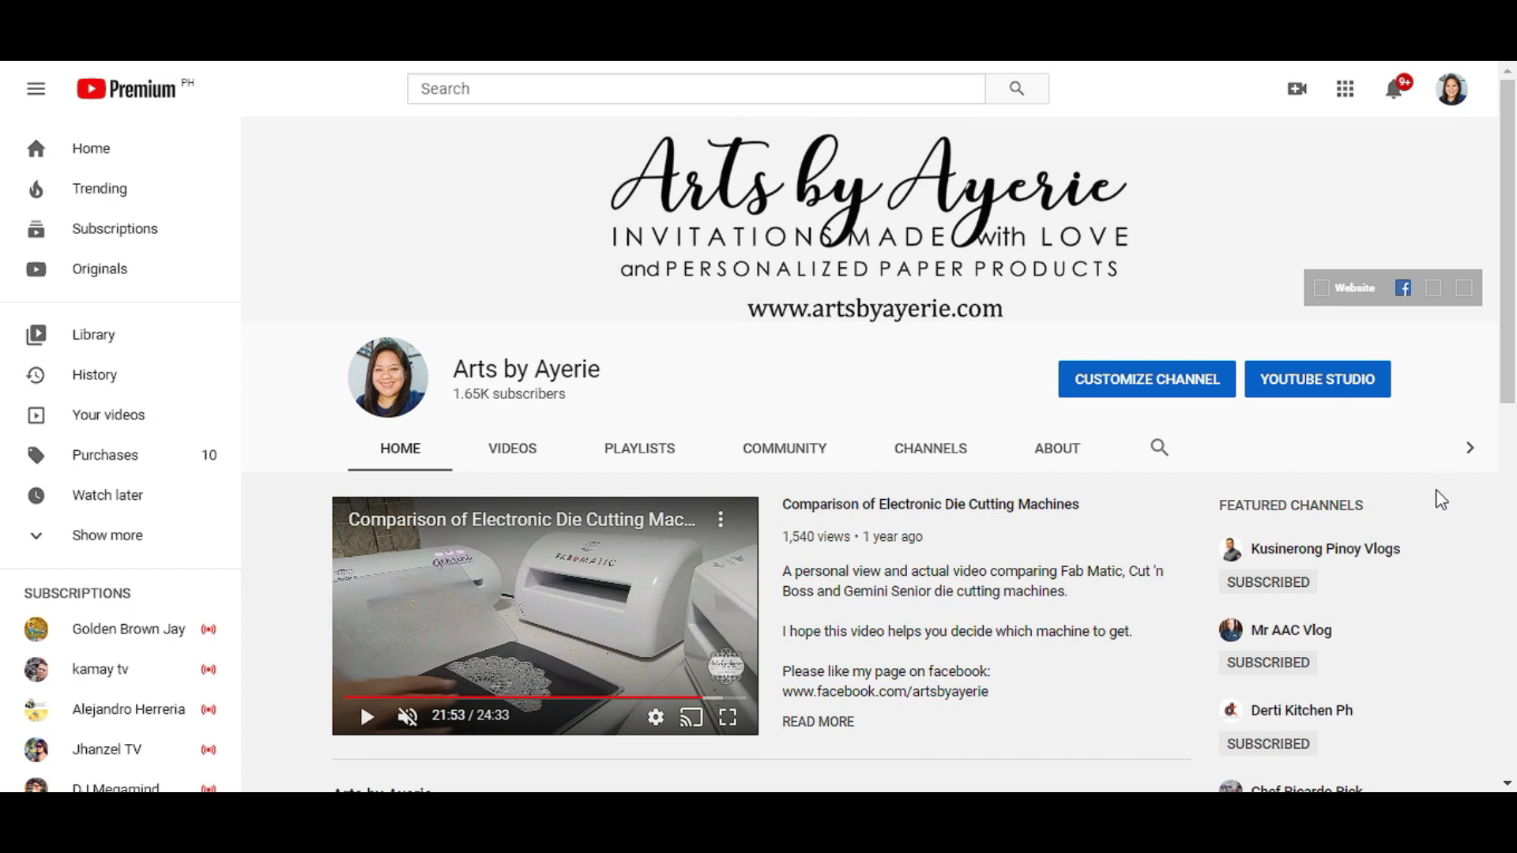
# Step: Go to the channel's YouTube Studio, open Help, and request more help through Get Creator support
pyautogui.click(1297, 382)
pyautogui.click(1283, 152)
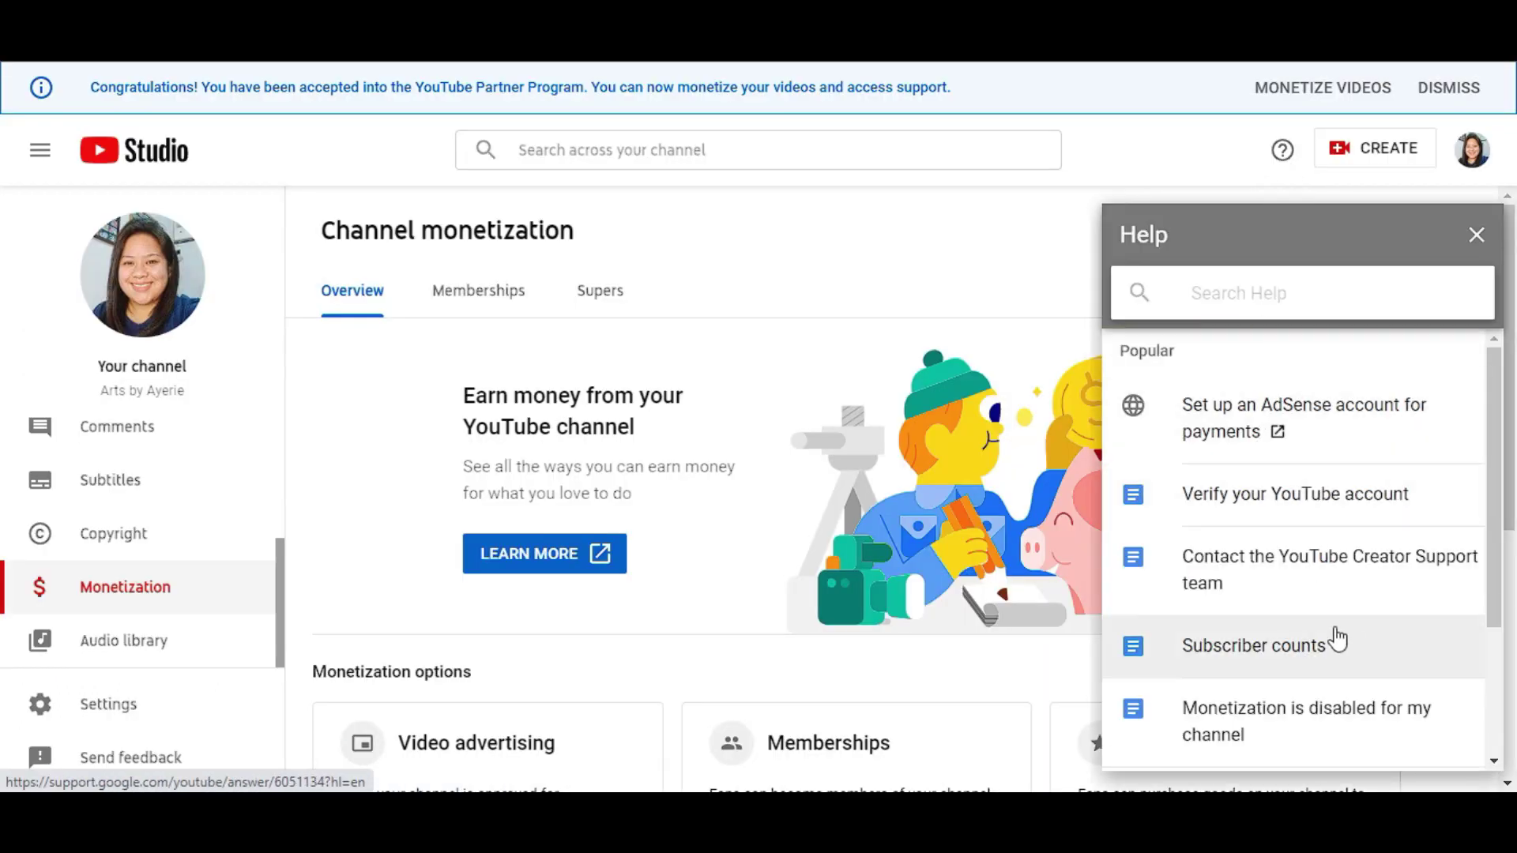
pyautogui.scroll(-2, 1332, 636)
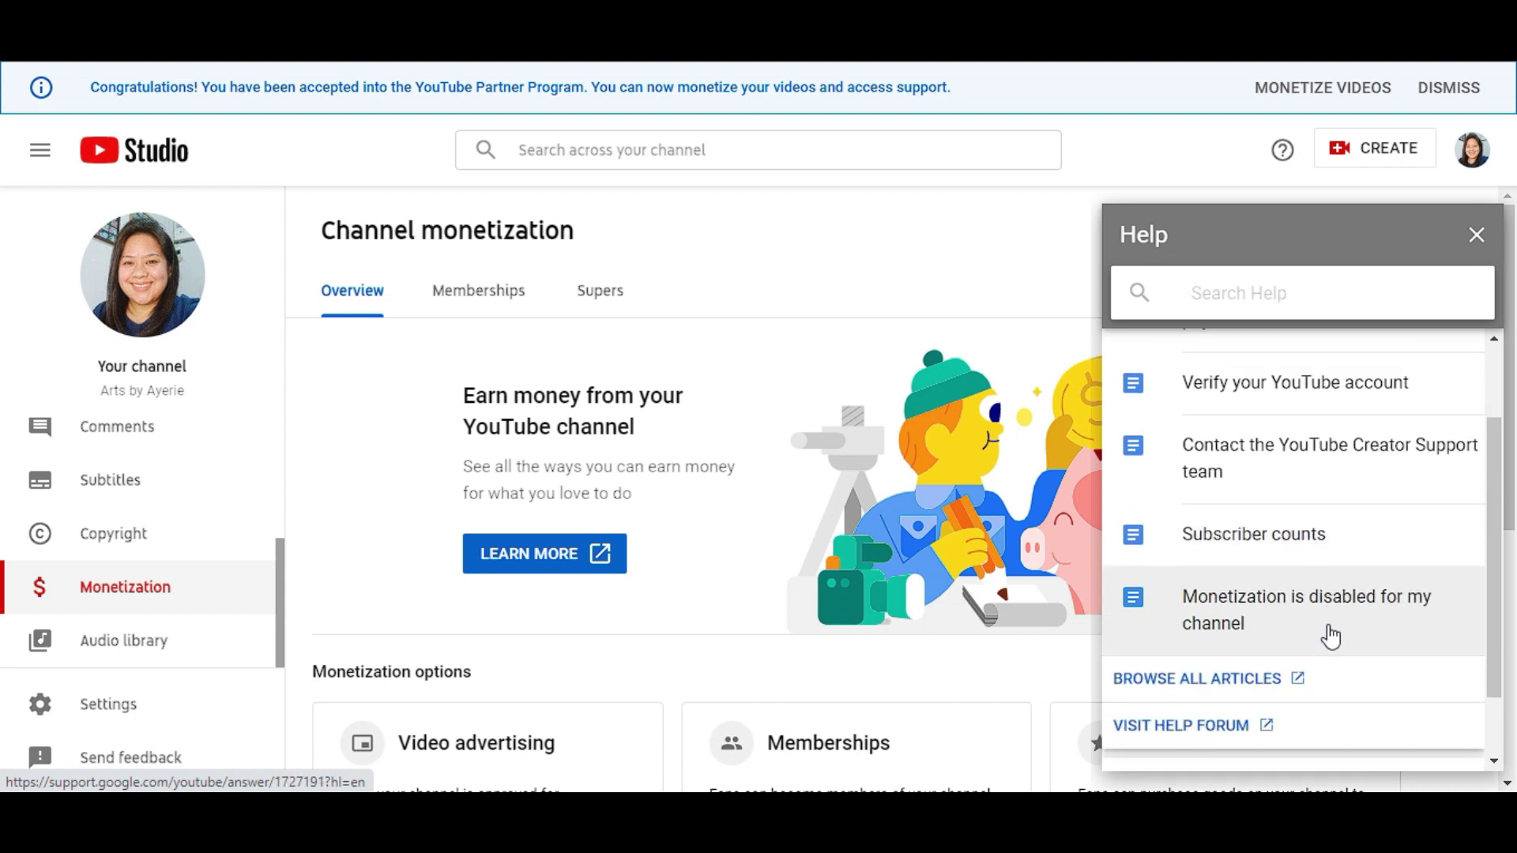
pyautogui.scroll(-1, 1331, 636)
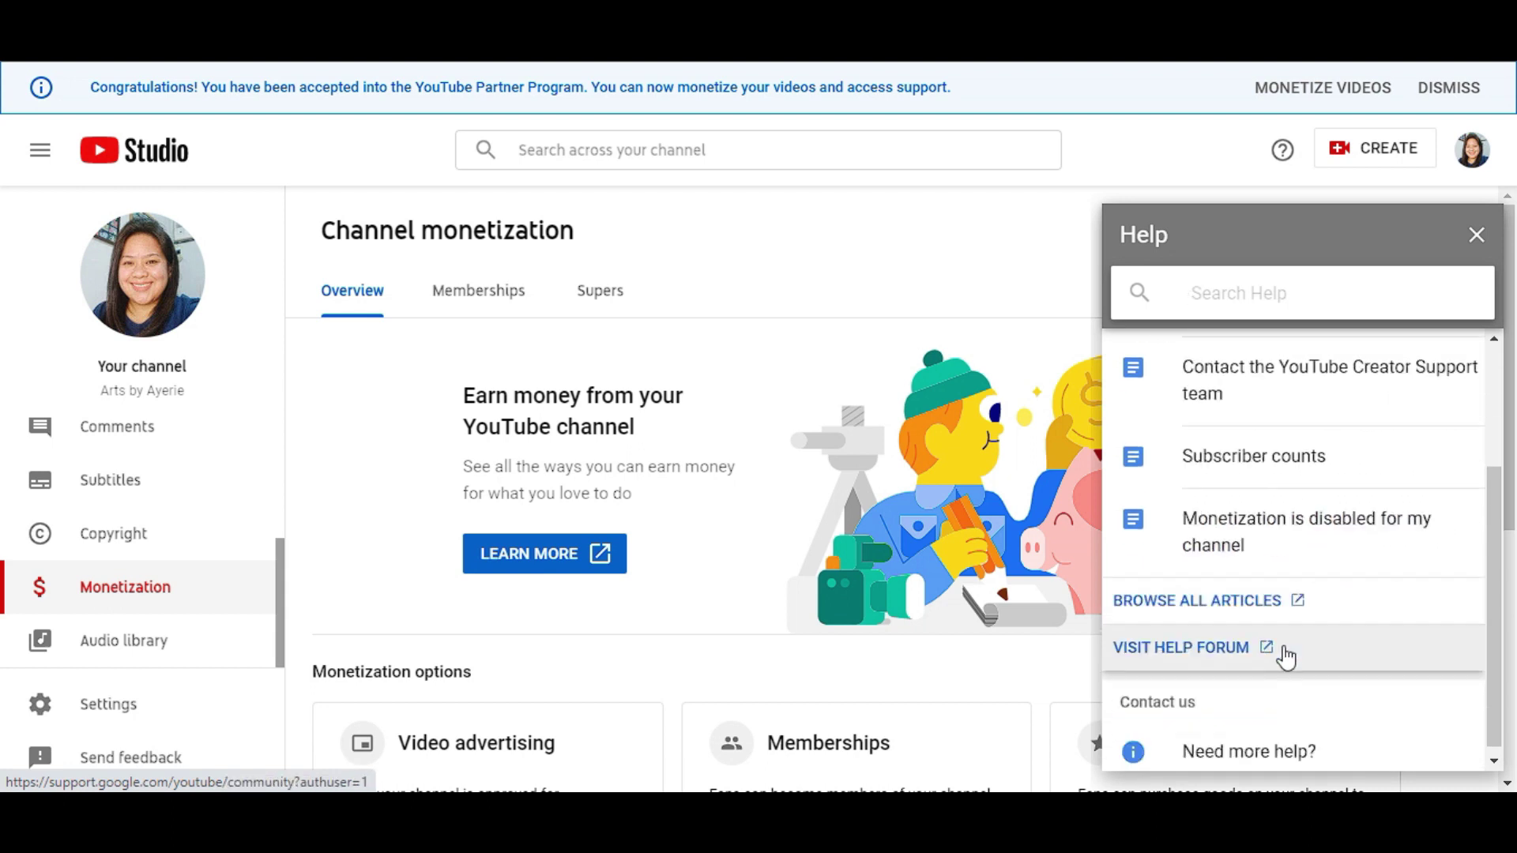
pyautogui.click(1255, 750)
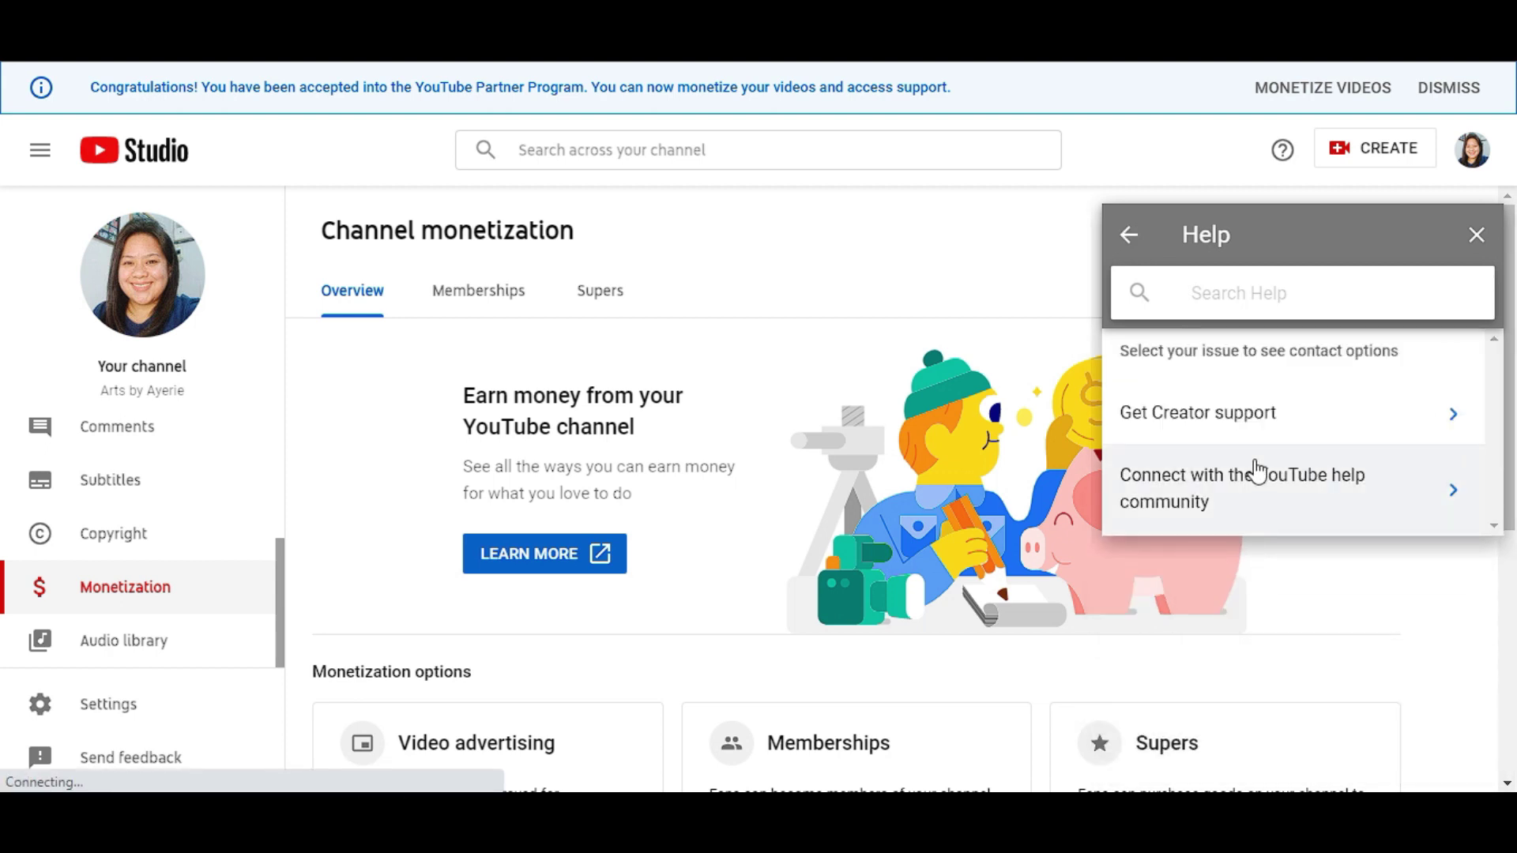
pyautogui.click(1209, 412)
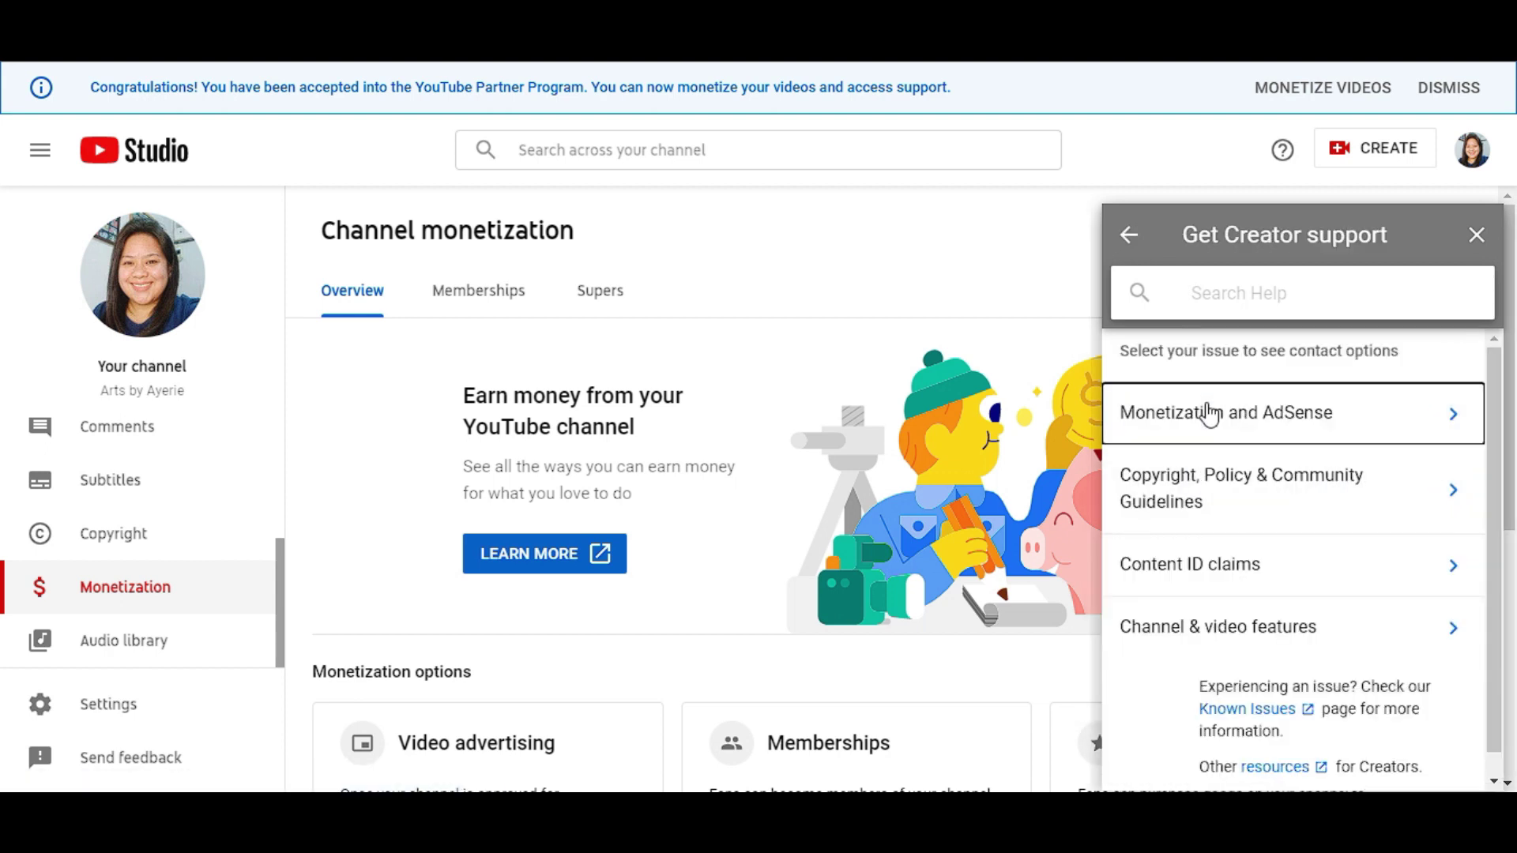
# Step: Choose Channel & video features as the support issue and open the email contact form
pyautogui.scroll(-1, 1264, 635)
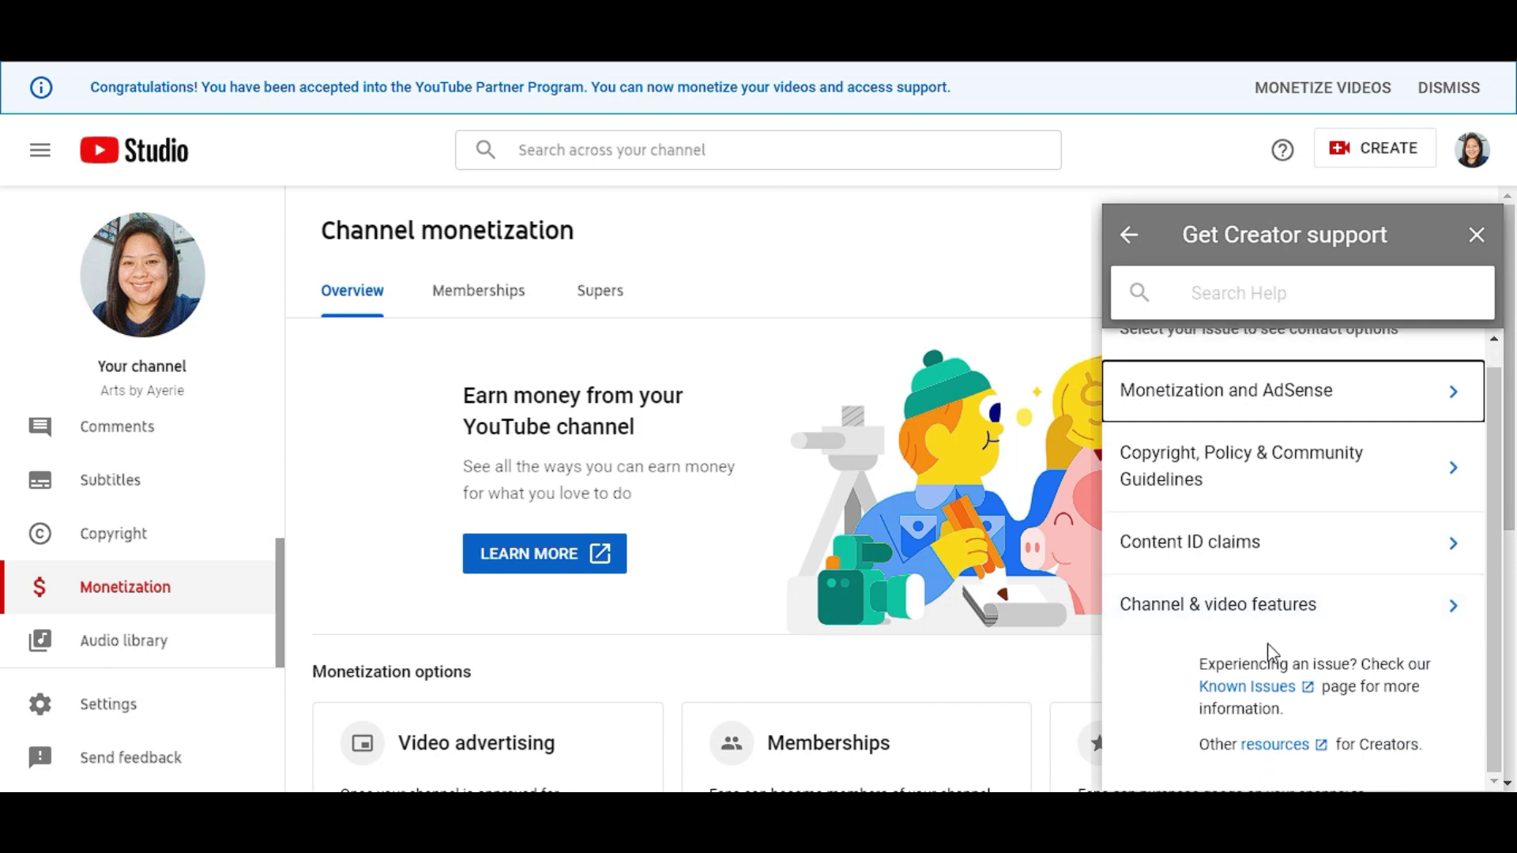
pyautogui.moveTo(1405, 244); pyautogui.dragTo(1367, 148)
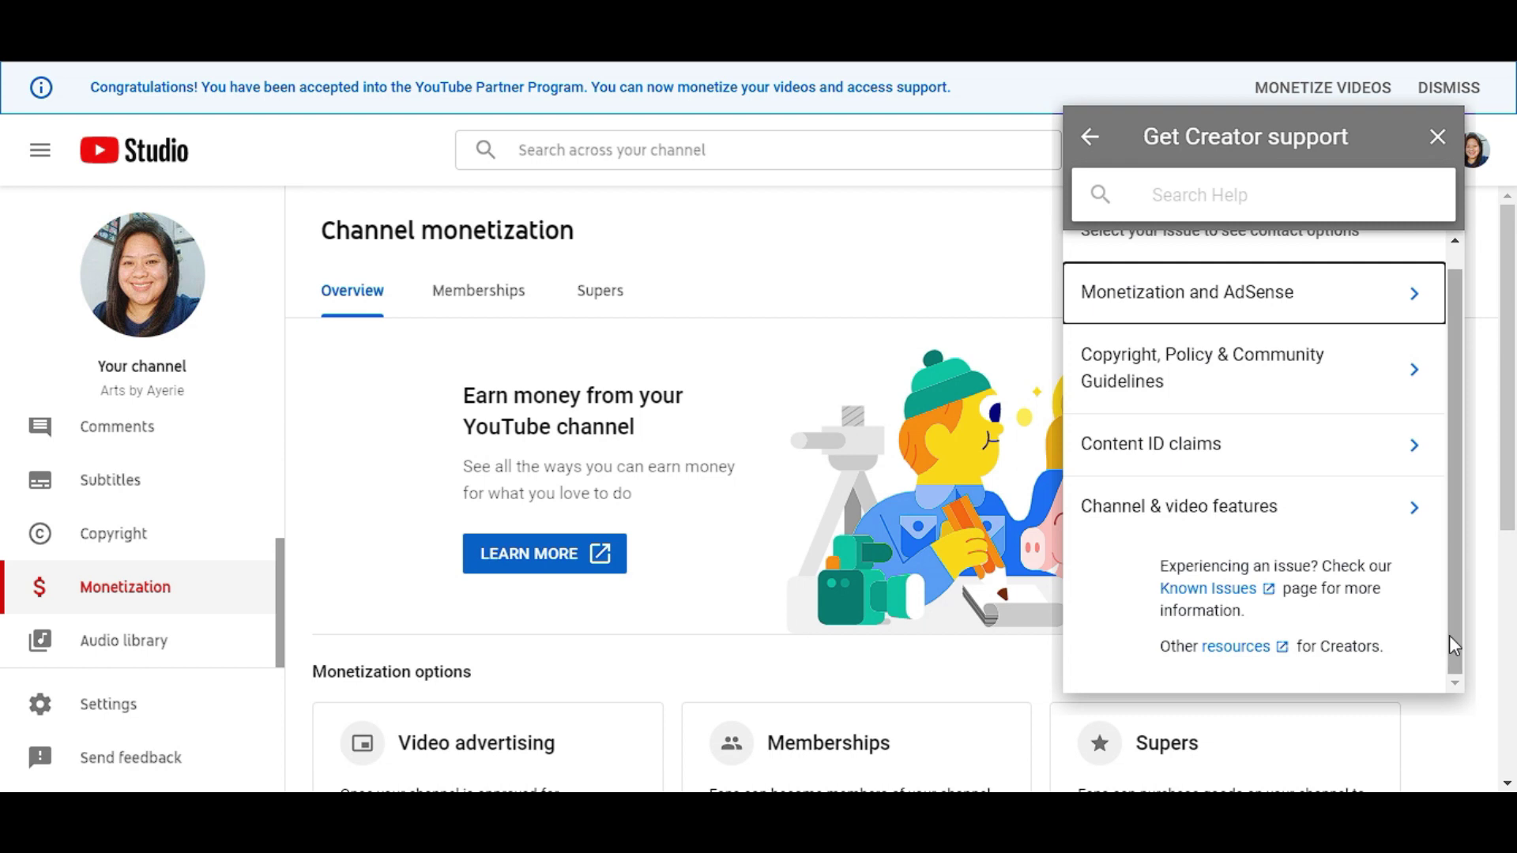
pyautogui.click(1365, 513)
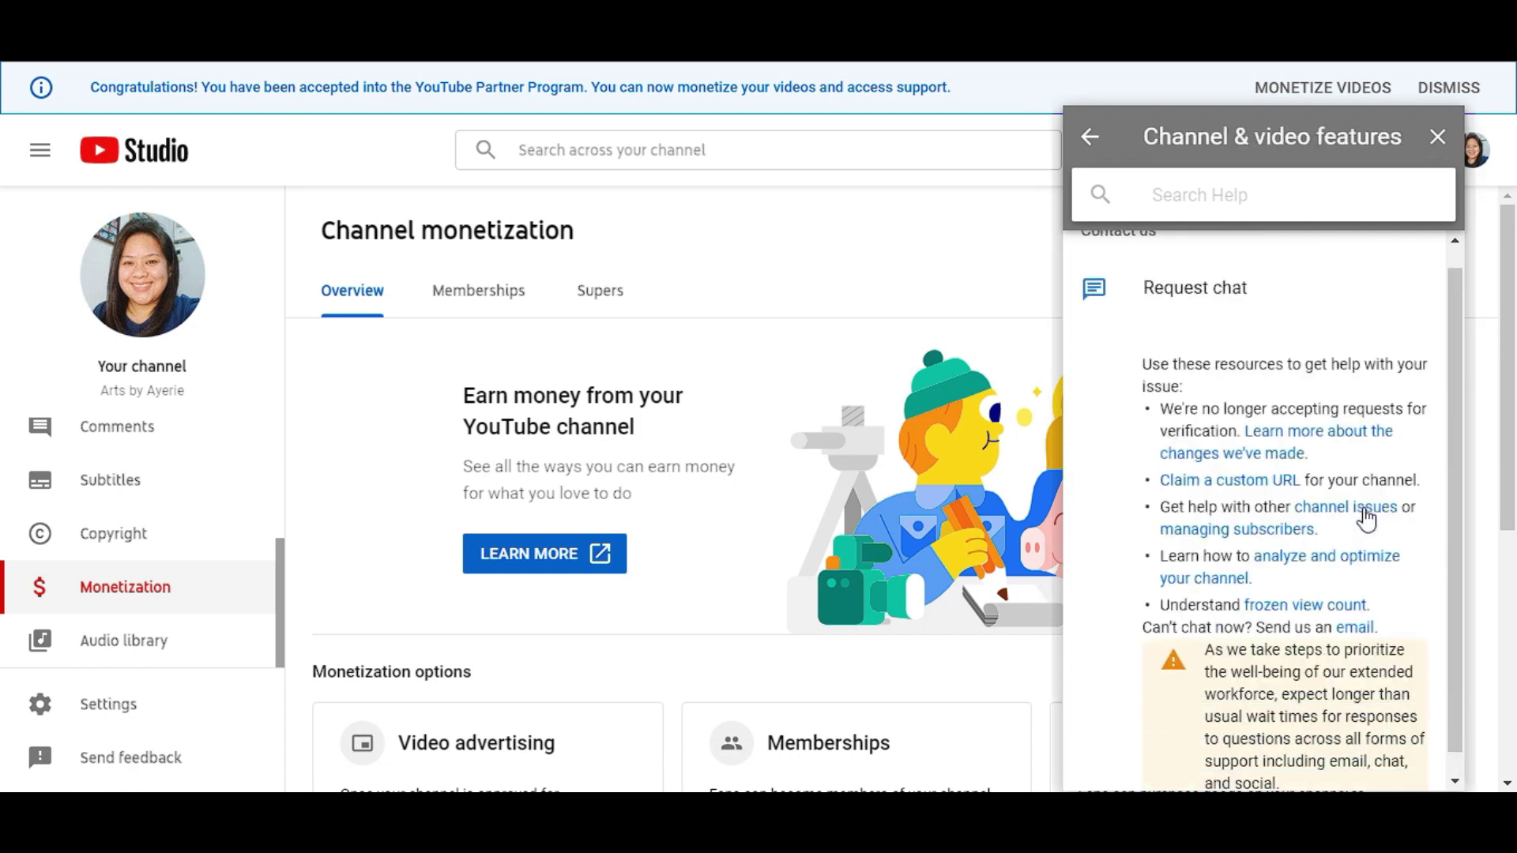
pyautogui.moveTo(1454, 438); pyautogui.dragTo(1452, 554)
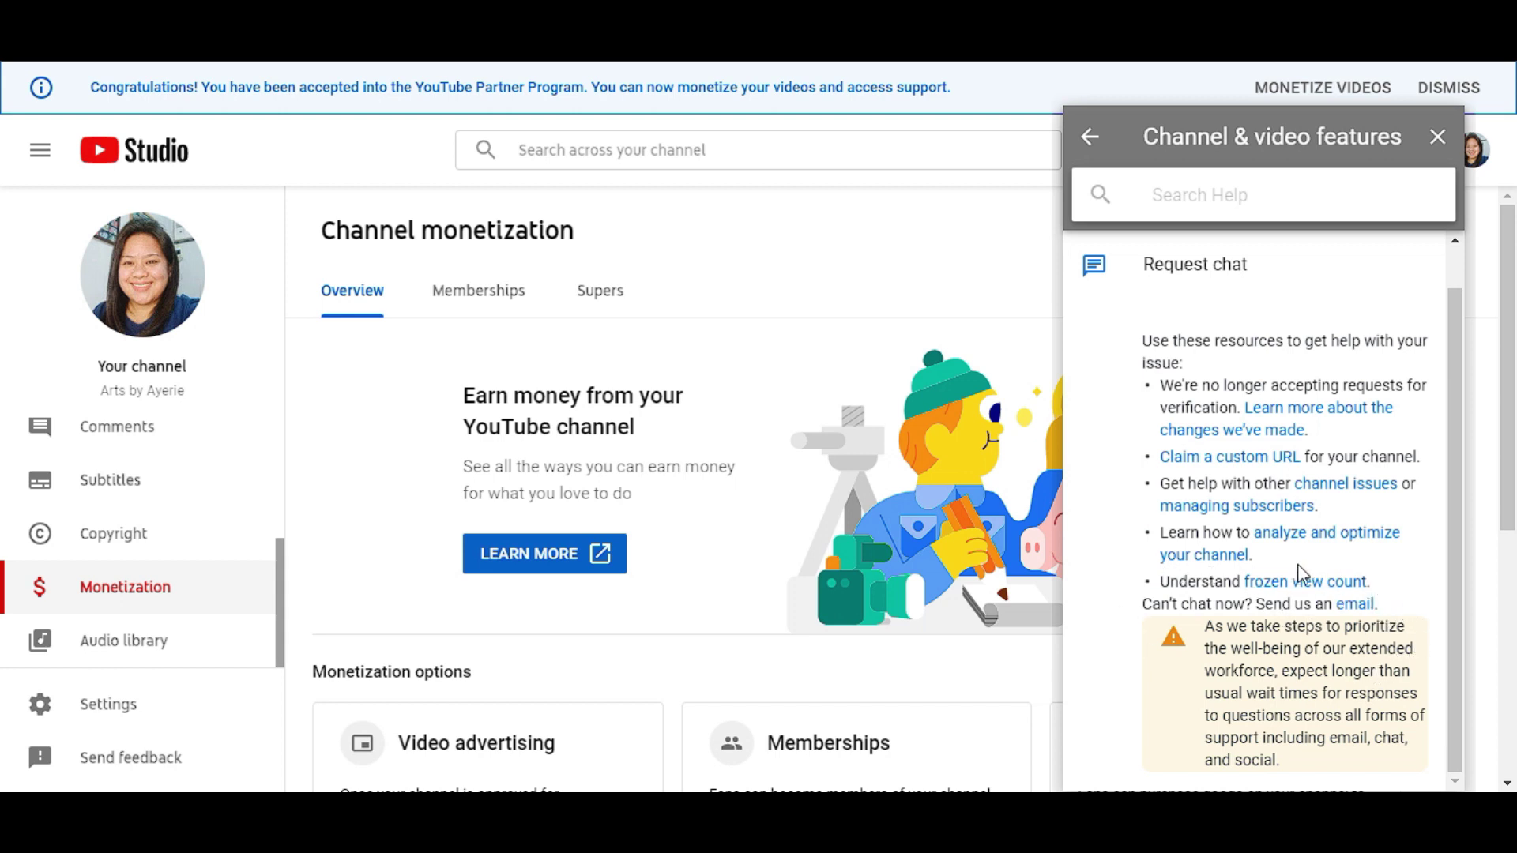
pyautogui.click(1356, 605)
# Step: Fill in the first name, last name and channel URL in the support form using the saved suggestions
pyautogui.moveTo(1449, 316); pyautogui.dragTo(1438, 432)
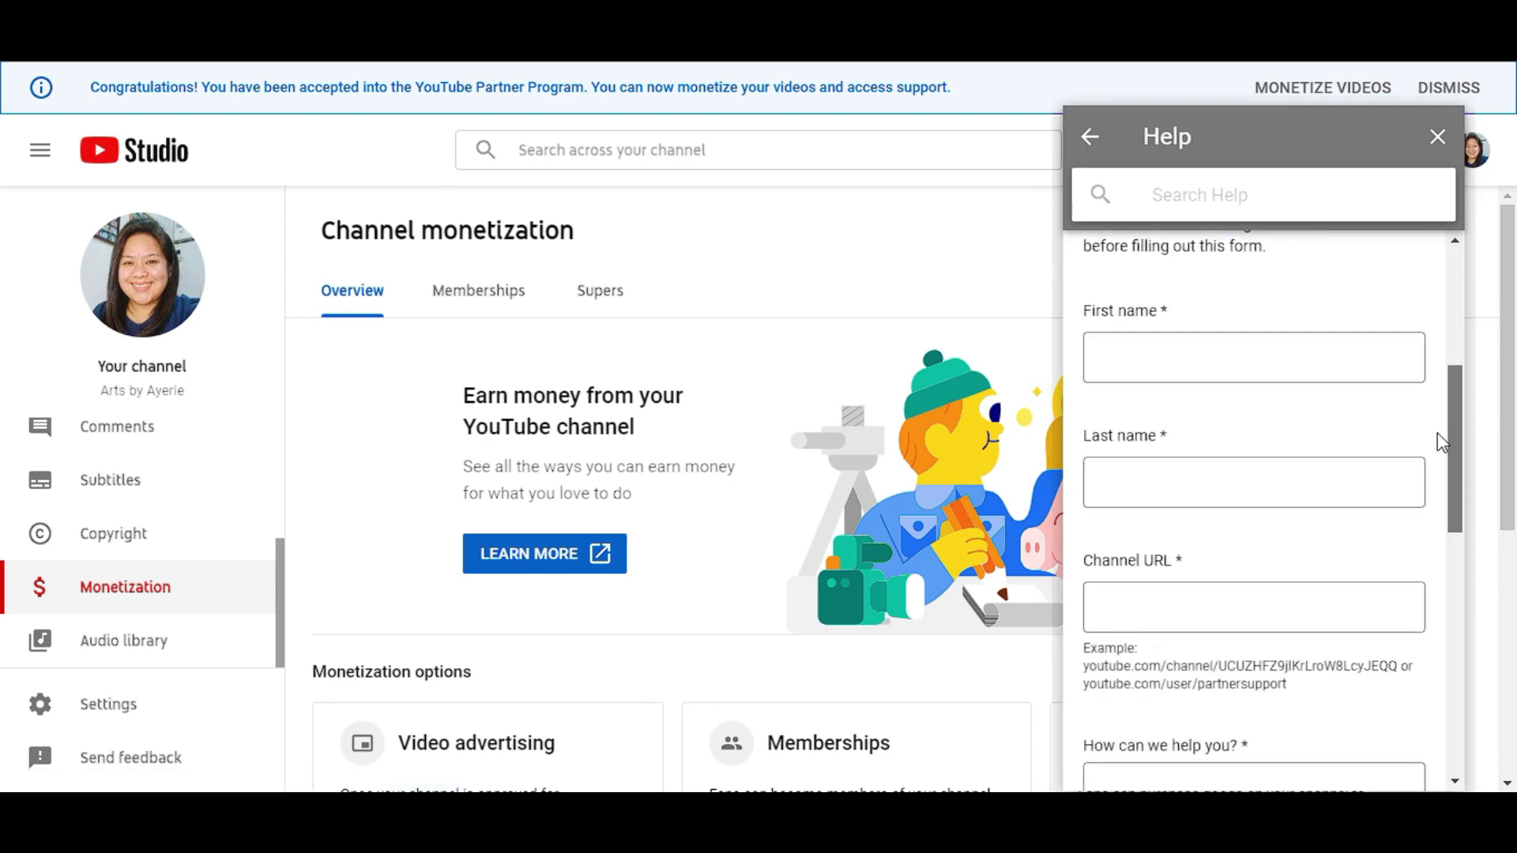
pyautogui.click(1198, 357)
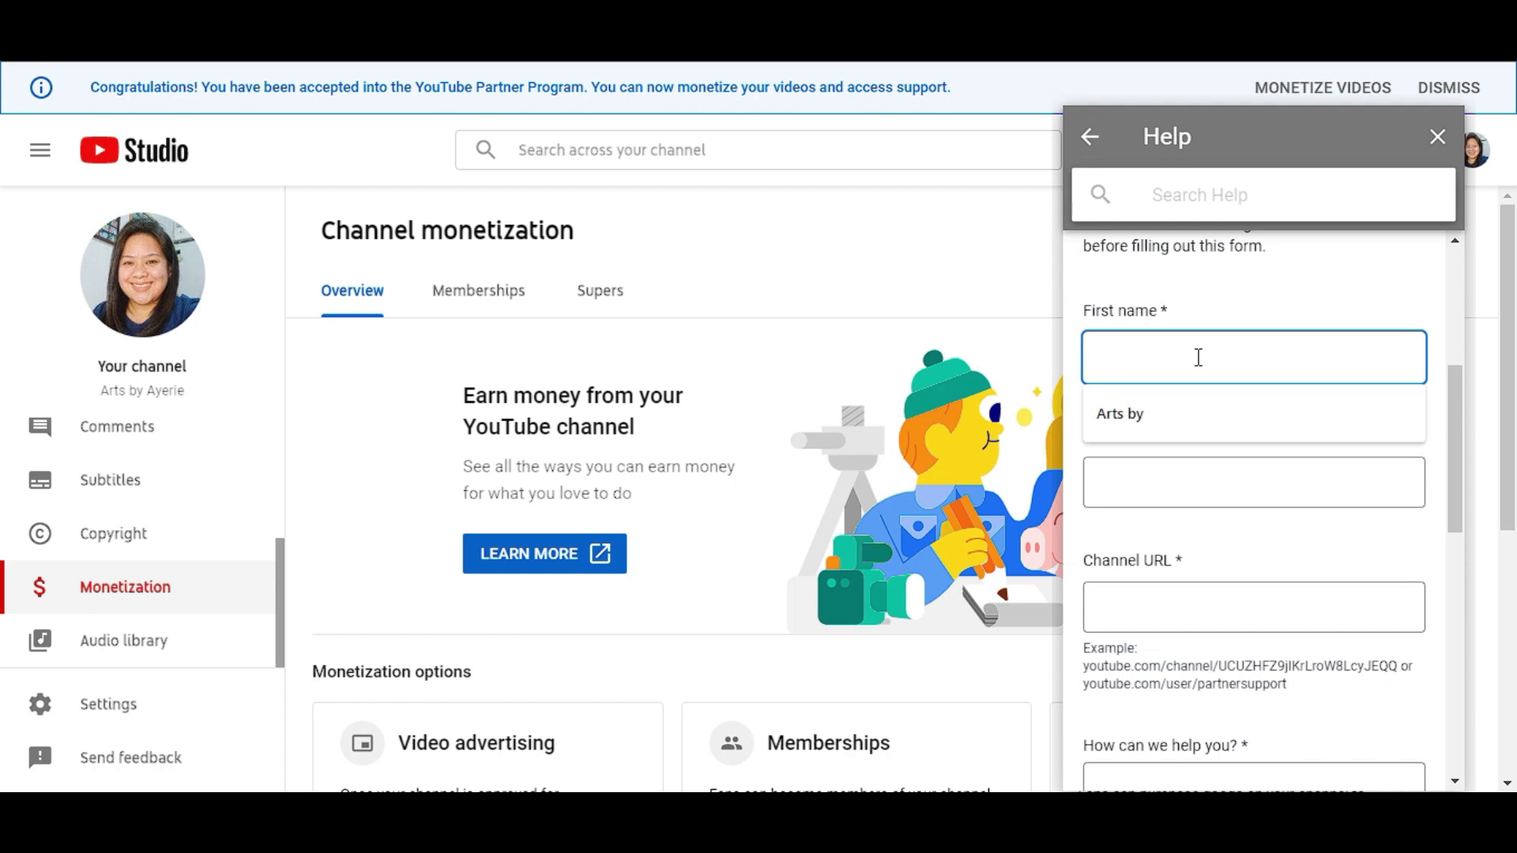
pyautogui.click(1118, 412)
pyautogui.click(1129, 461)
pyautogui.click(1119, 541)
pyautogui.click(1131, 607)
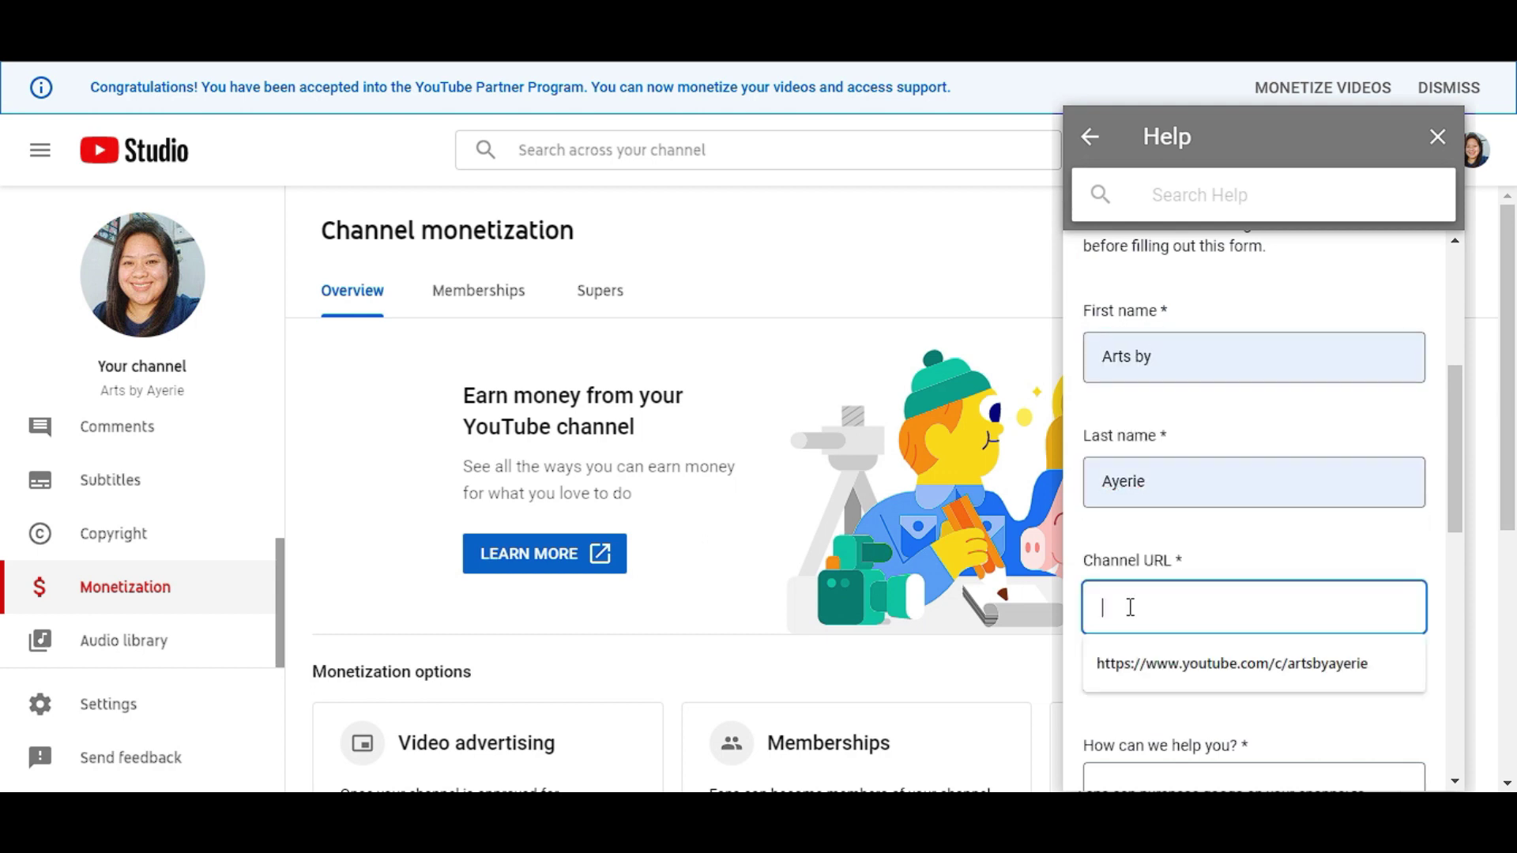
pyautogui.click(1174, 663)
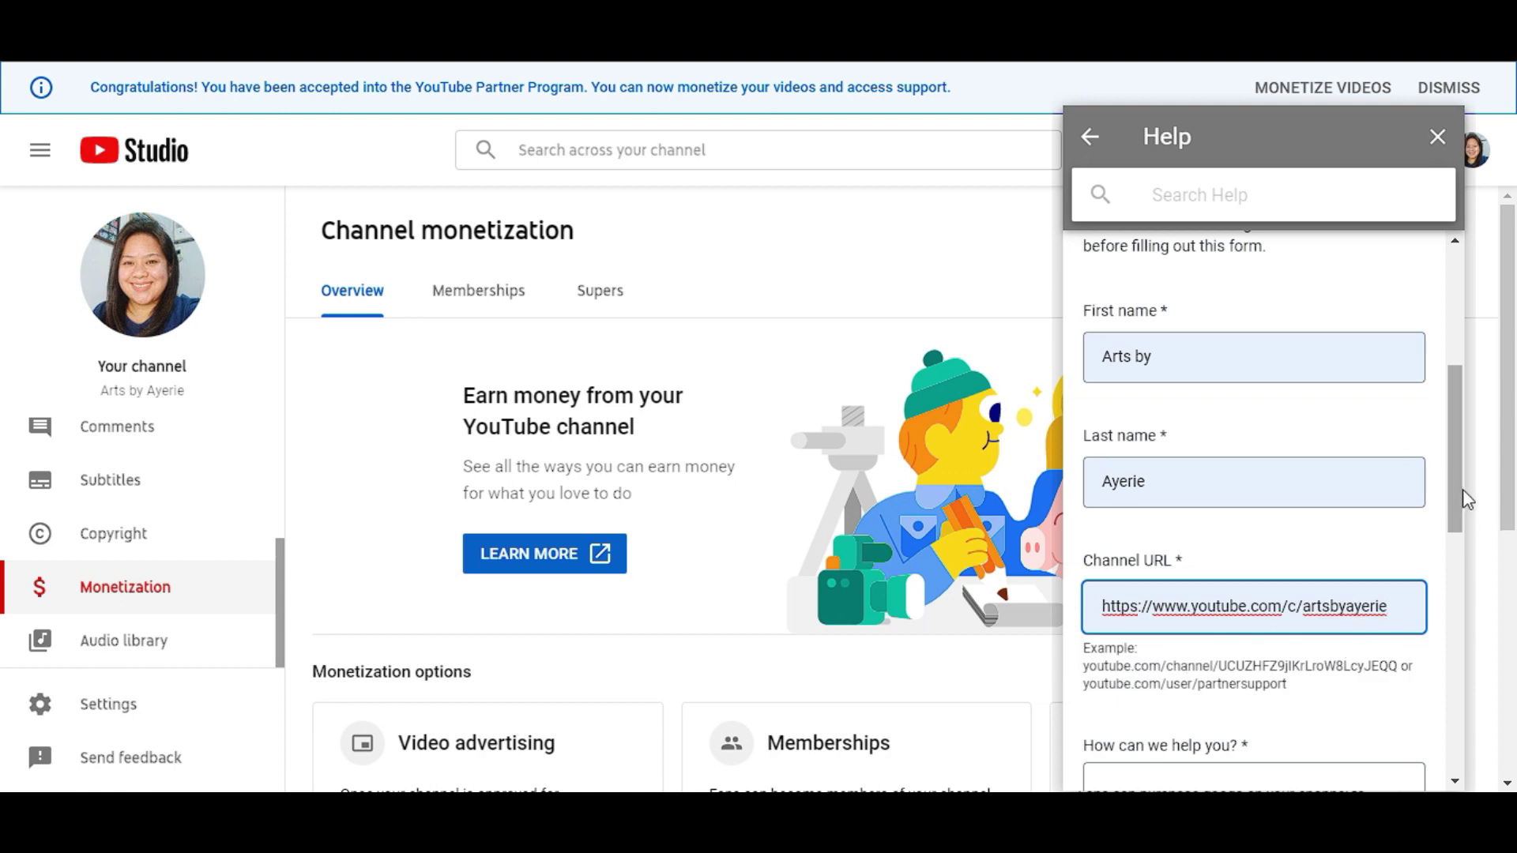
# Step: Describe the request as "I want to enable my channel membership feature." and answer No to the issue being about a specific video
pyautogui.moveTo(1462, 489); pyautogui.dragTo(1443, 609)
pyautogui.click(1268, 443)
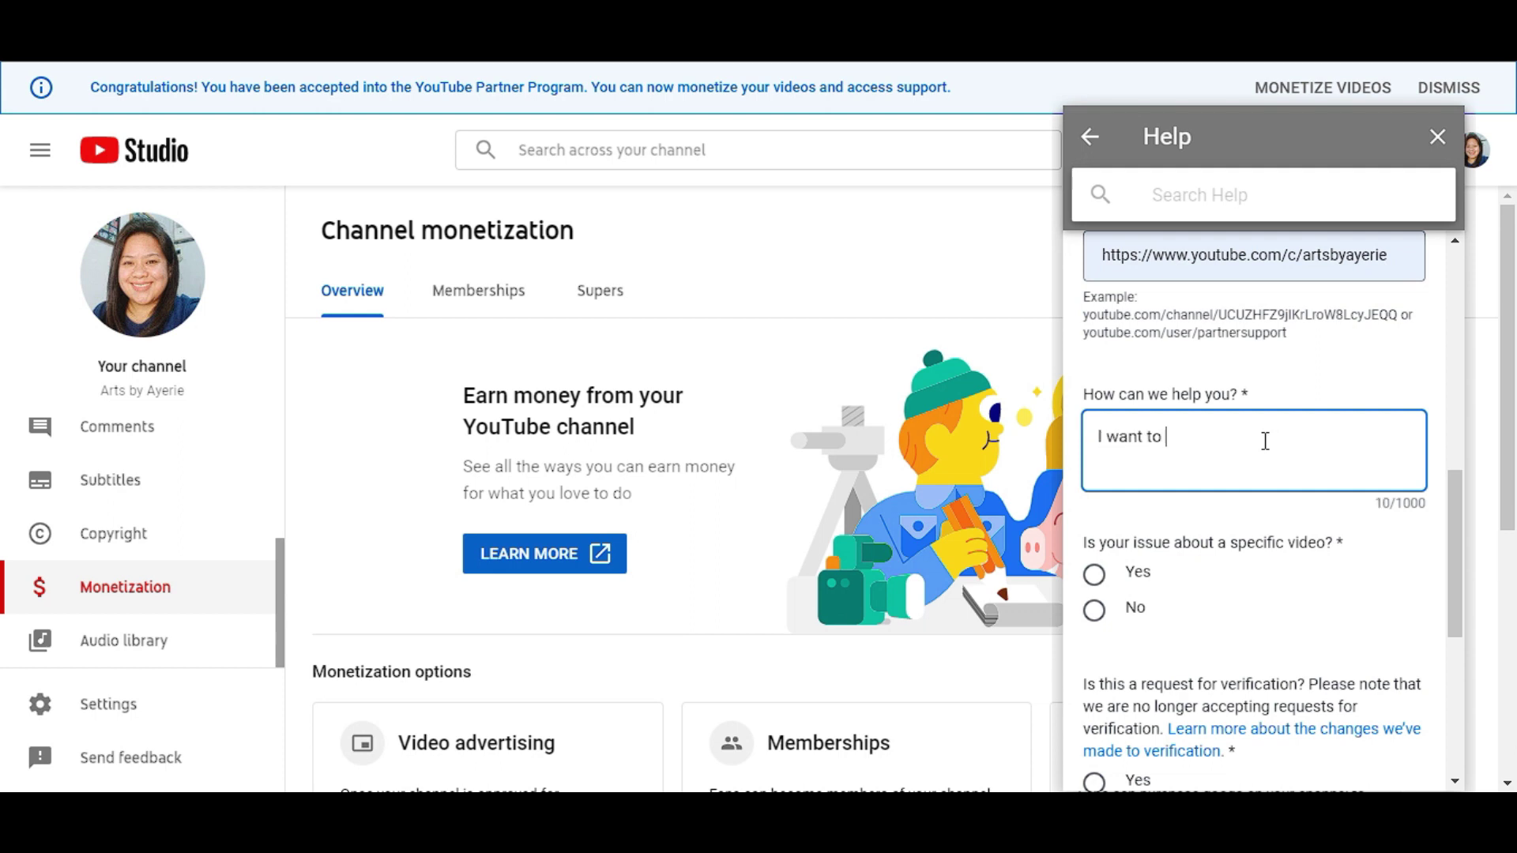
pyautogui.write('I want to enable my channel membership feature.')
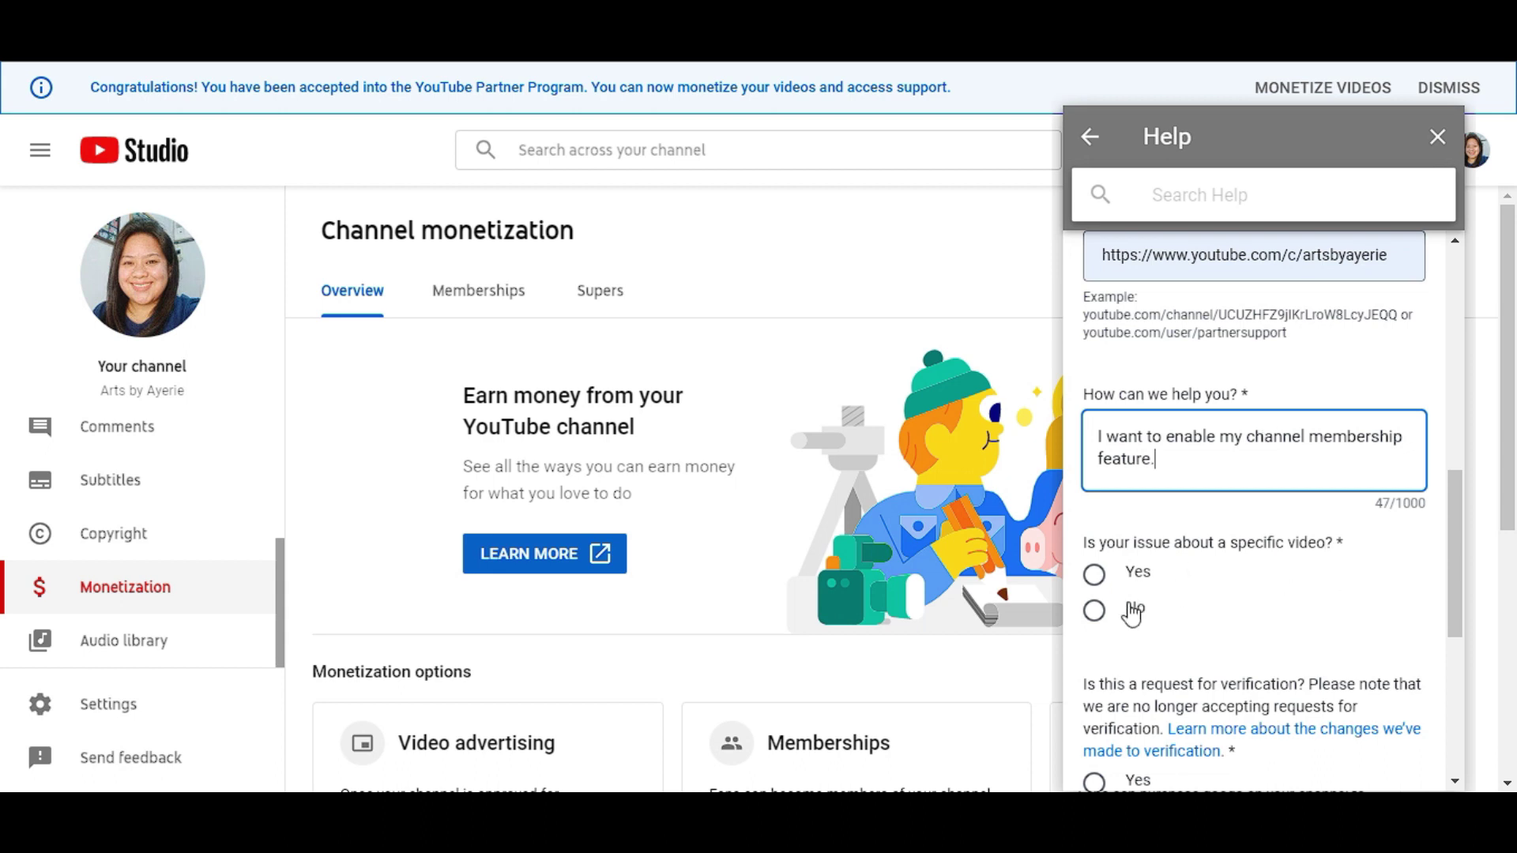
pyautogui.click(1094, 612)
pyautogui.moveTo(1454, 562); pyautogui.dragTo(1439, 665)
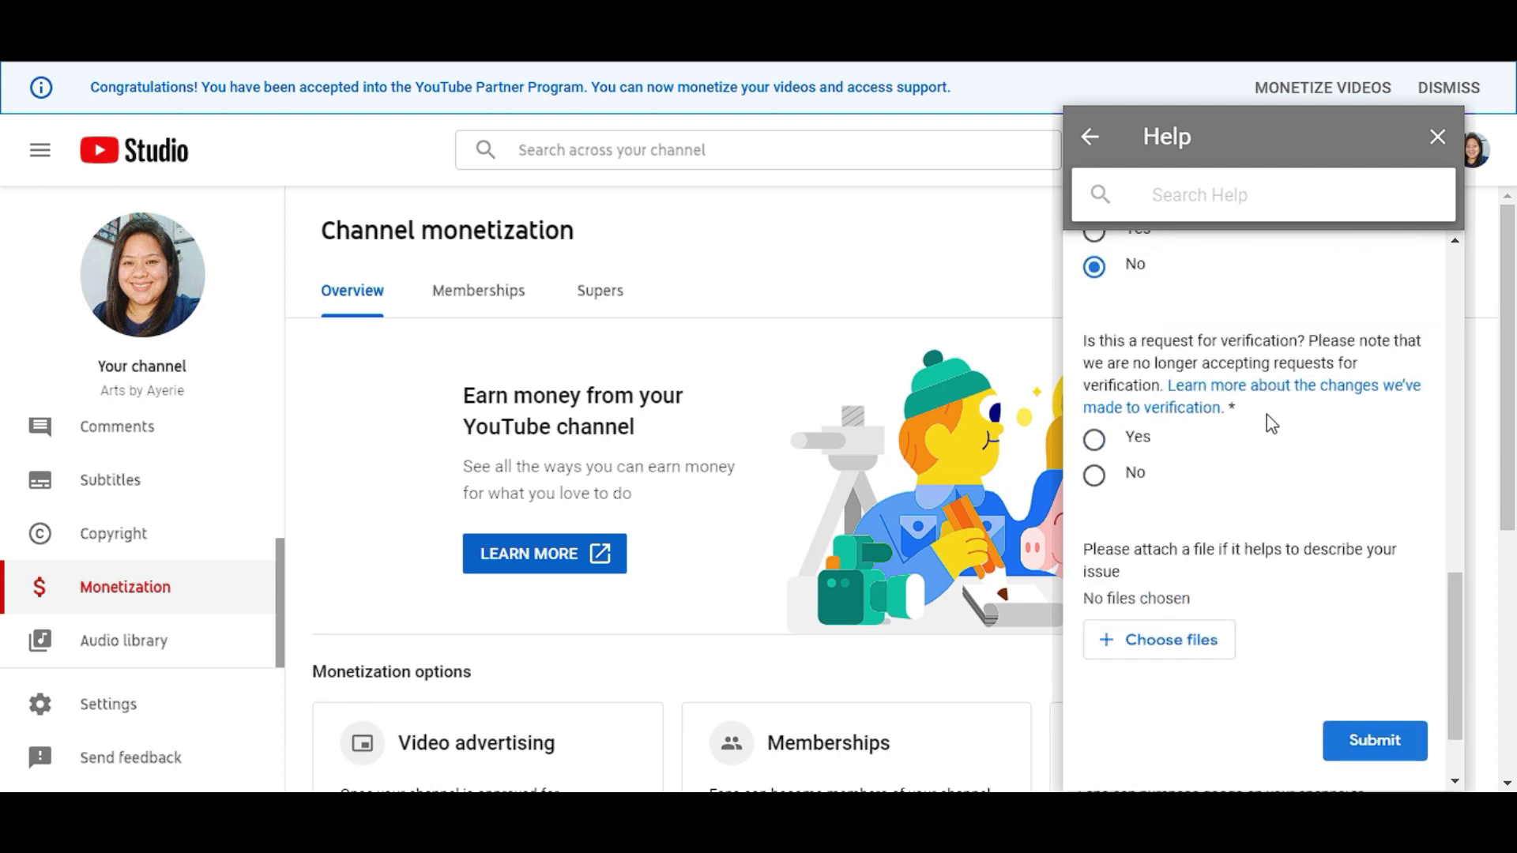